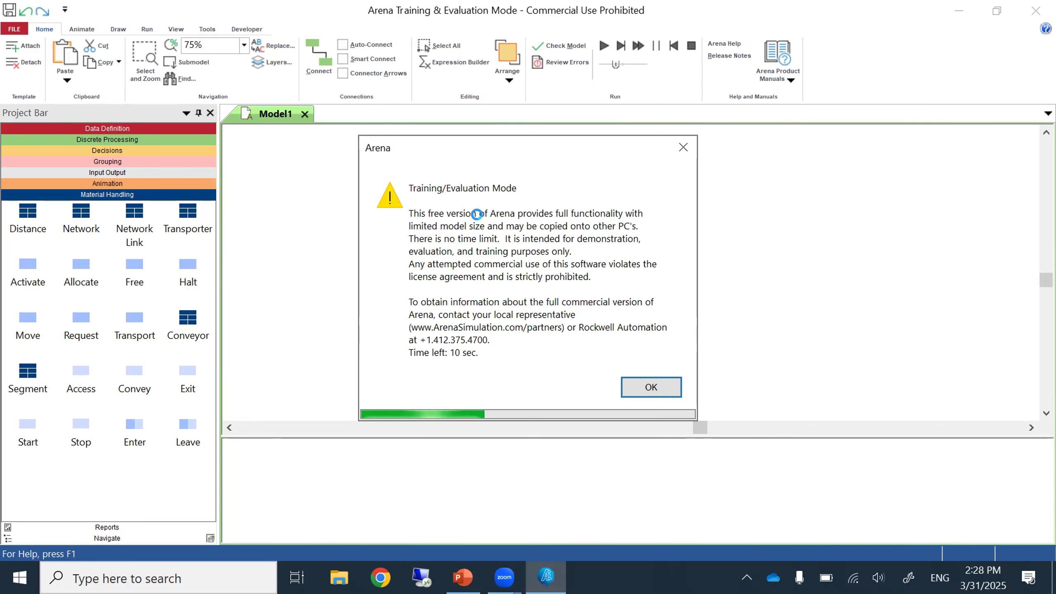
# Dismiss the evaluation notice and save the model as Model7 in the Simulations folder on the Desktop.
pyautogui.click(643, 386)
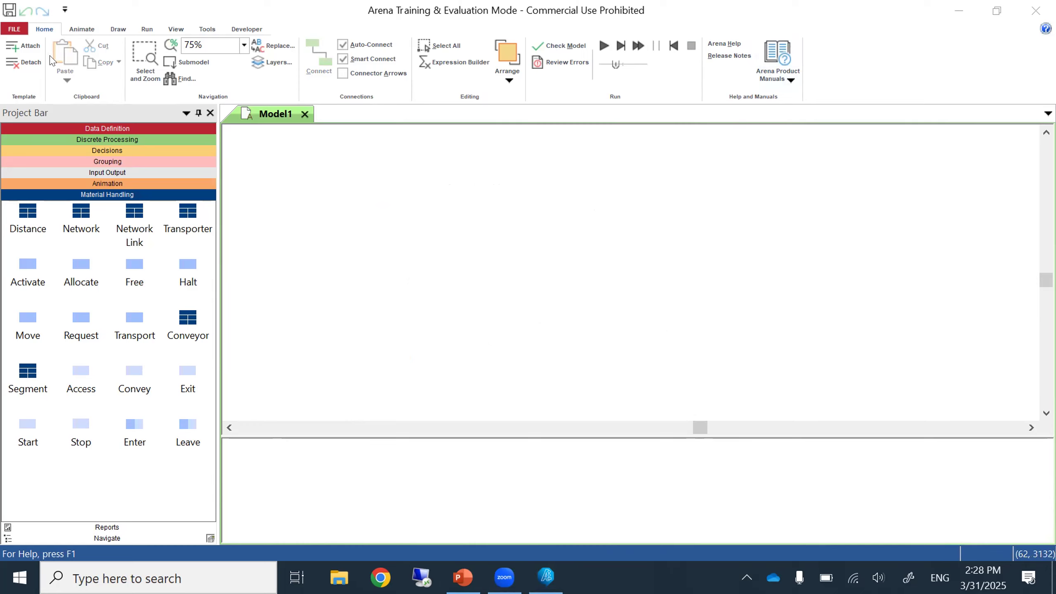
pyautogui.click(16, 29)
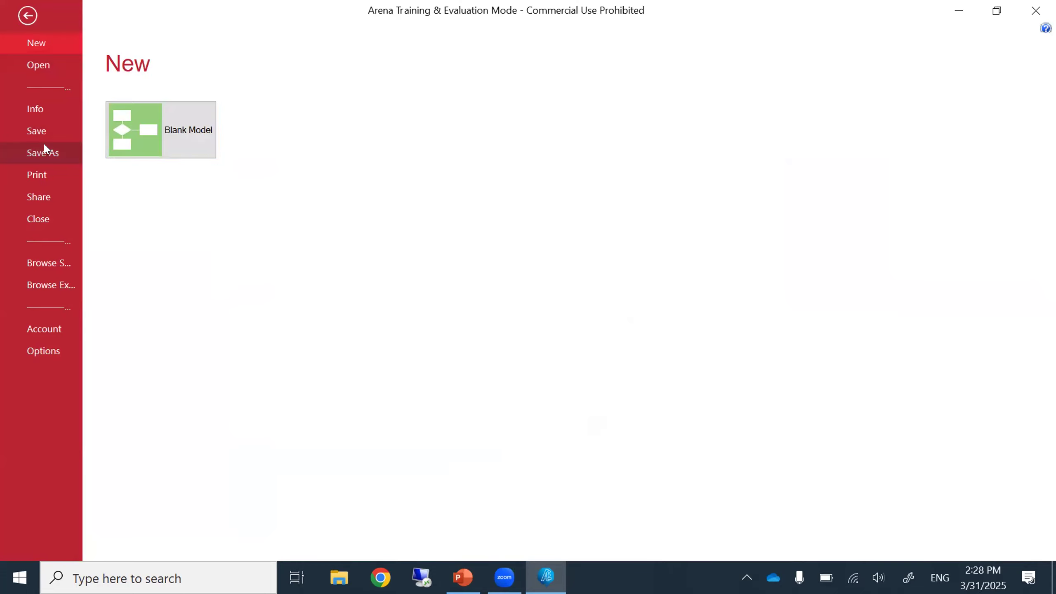
pyautogui.click(141, 130)
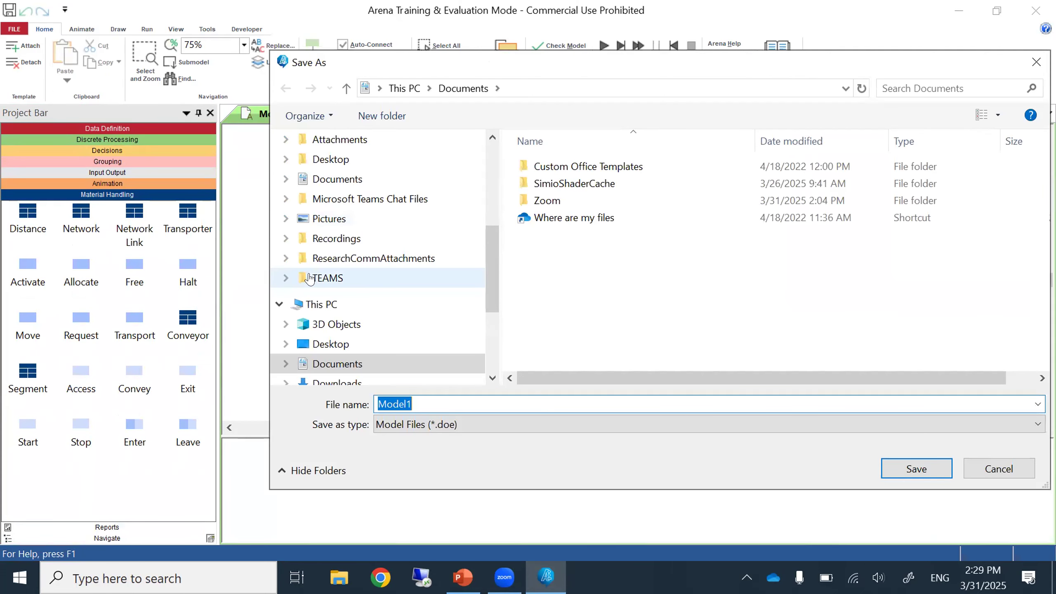
pyautogui.click(341, 345)
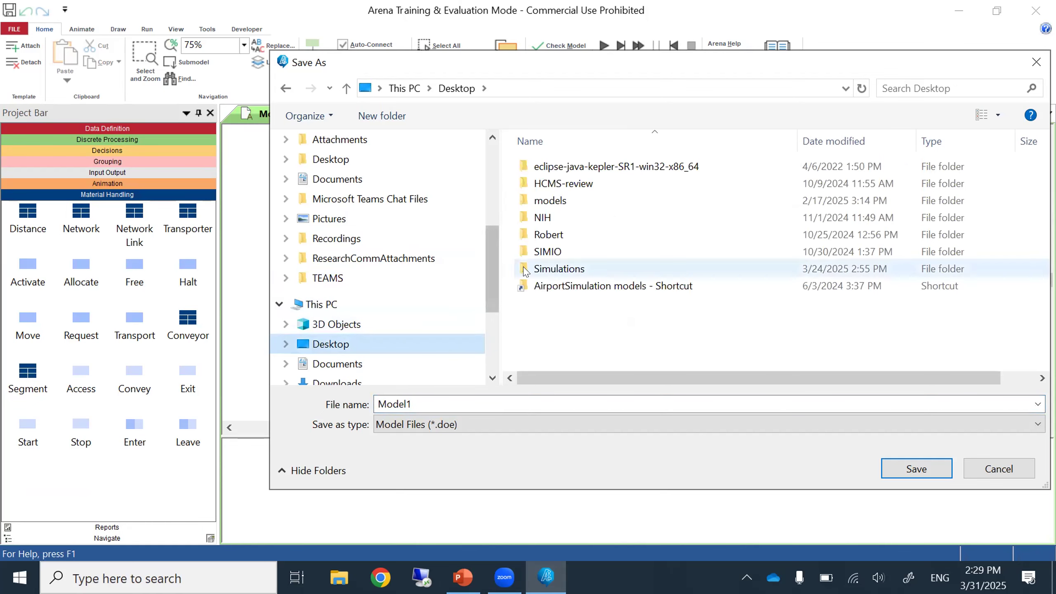
pyautogui.click(562, 268)
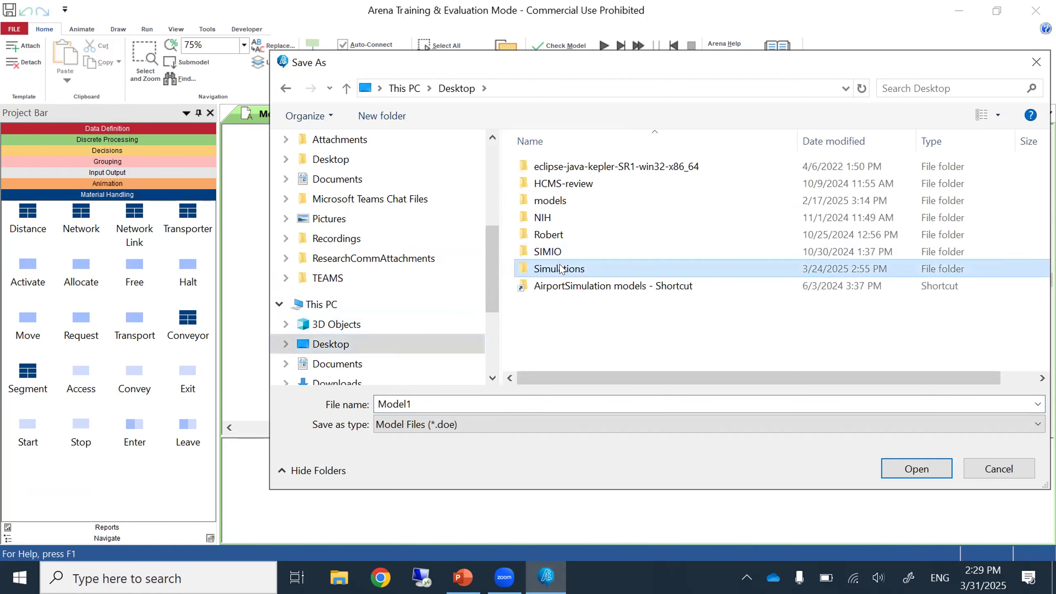
pyautogui.doubleClick(562, 268)
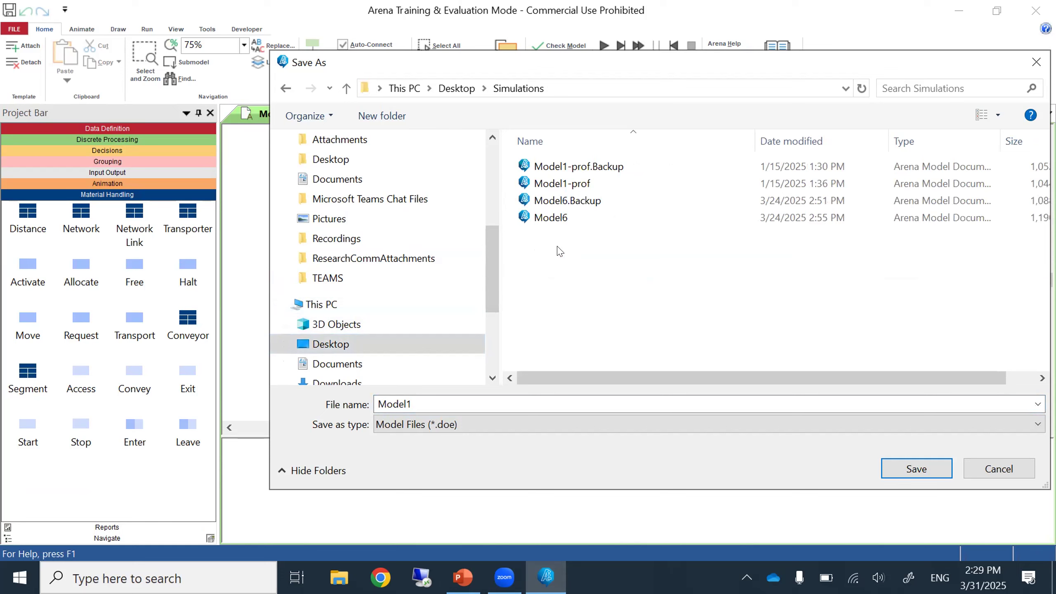
pyautogui.click(555, 218)
pyautogui.doubleClick(446, 404)
pyautogui.click(433, 402)
pyautogui.press('BackSpace')
pyautogui.write('7')
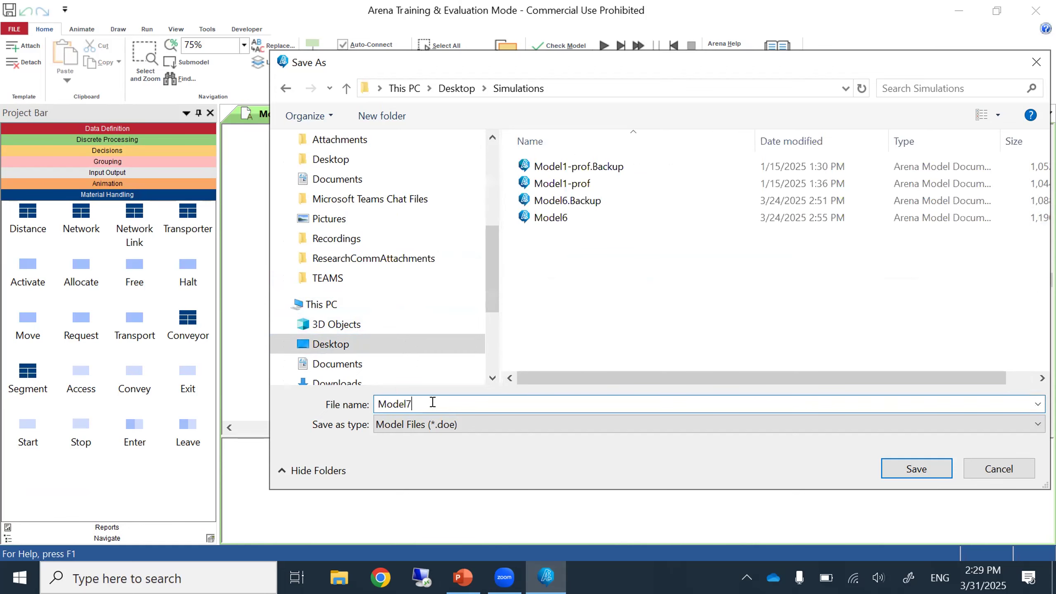
pyautogui.click(896, 470)
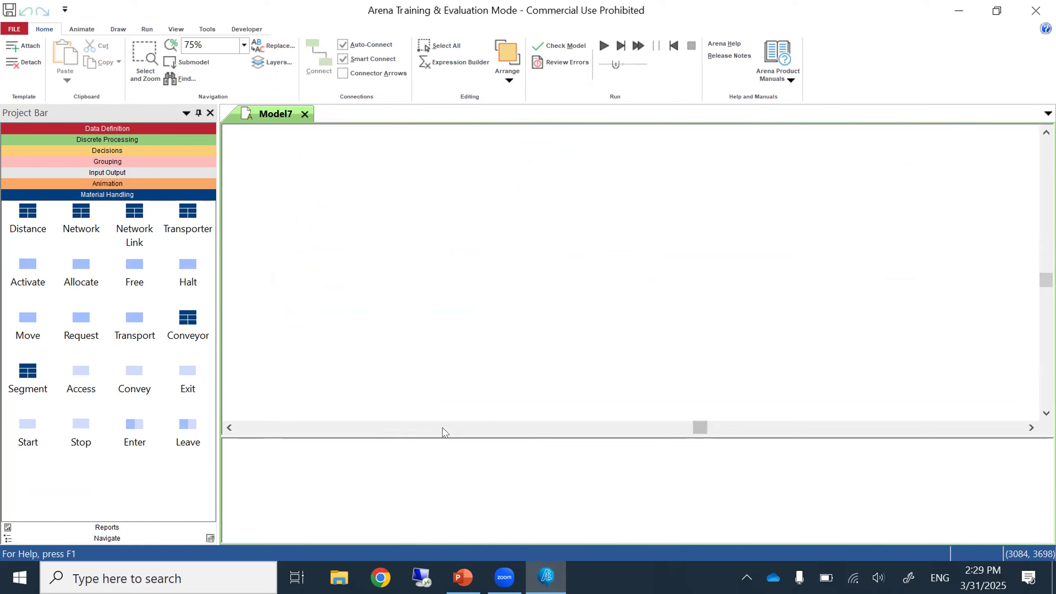
# Attach the BasicProcess.tpo template panel from the OldArenaTemplates folder.
pyautogui.rightClick(152, 475)
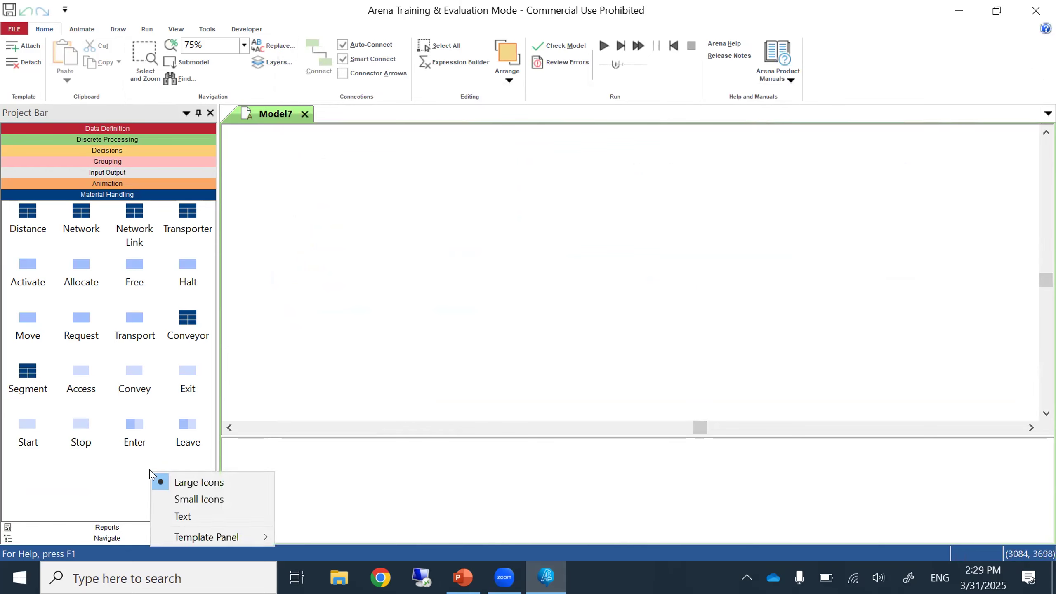
pyautogui.moveTo(211, 537)
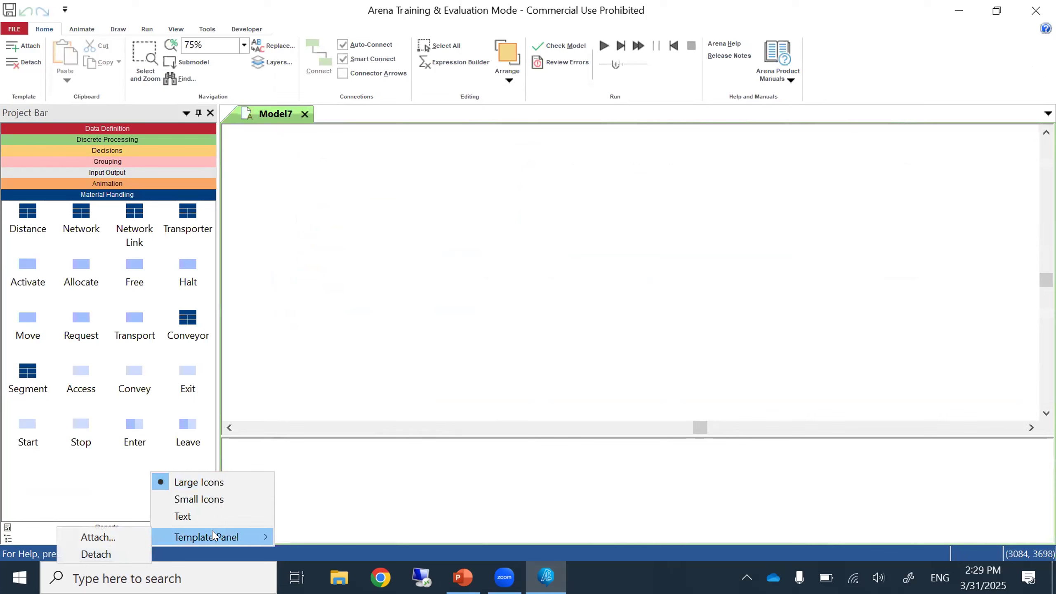
pyautogui.click(106, 537)
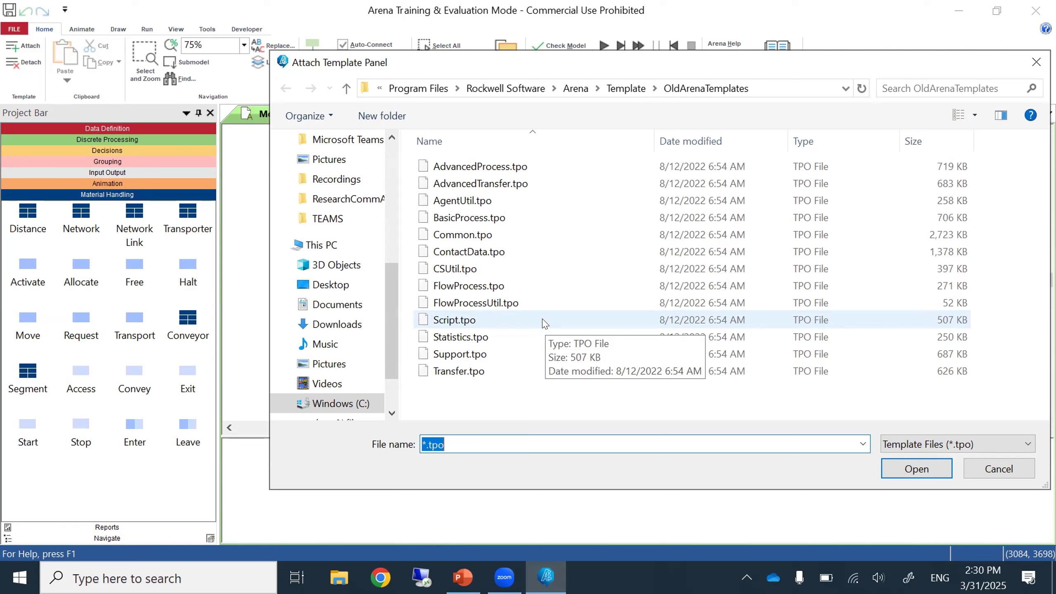
pyautogui.click(549, 216)
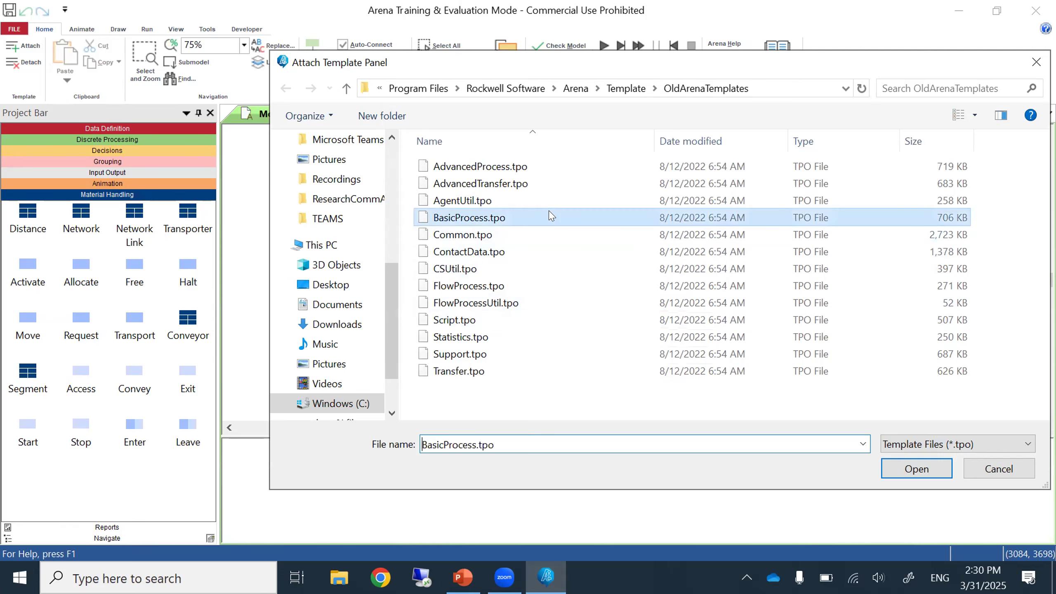
pyautogui.click(903, 464)
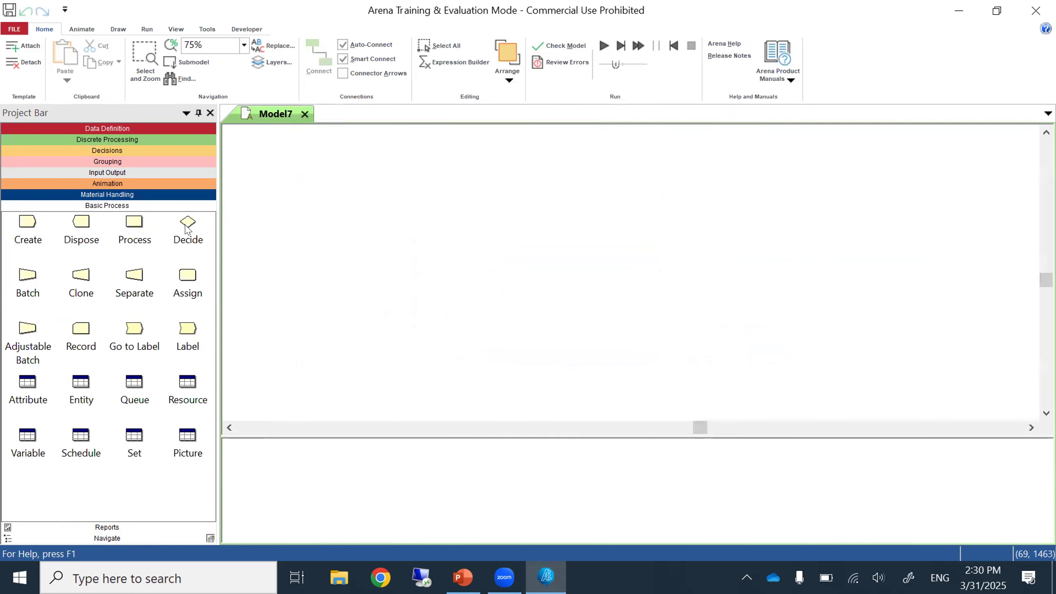
# Attach the AdvancedProcess.tpo template panel from the OldArenaTemplates folder.
pyautogui.rightClick(111, 287)
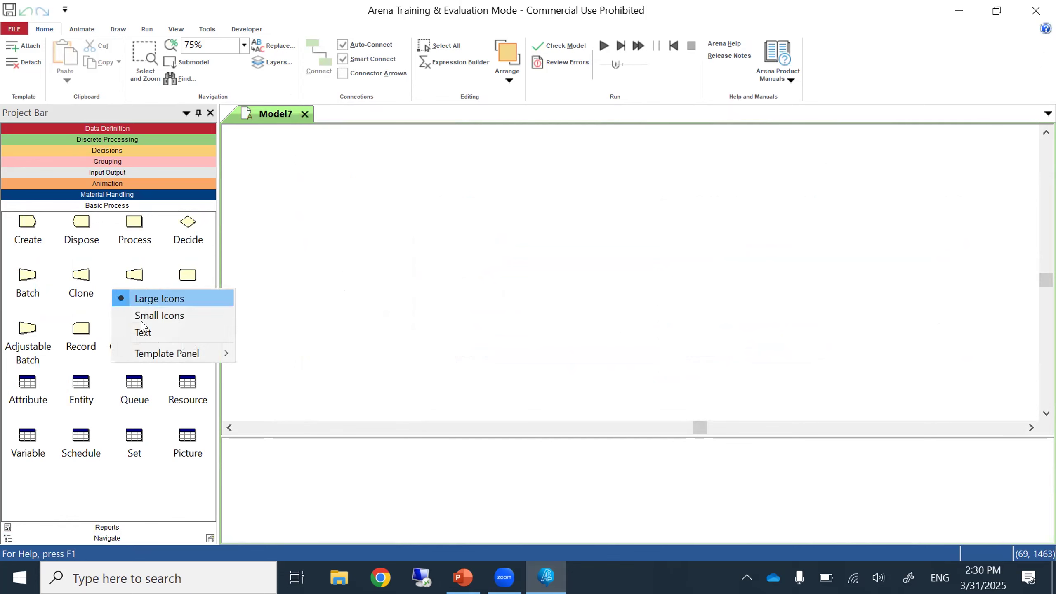
pyautogui.moveTo(171, 356)
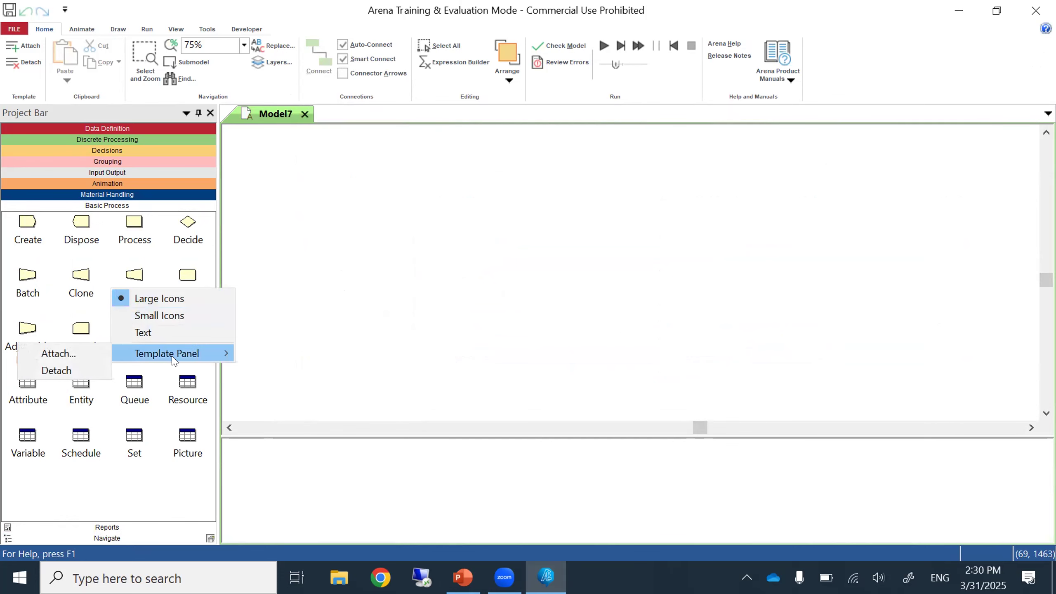
pyautogui.click(70, 348)
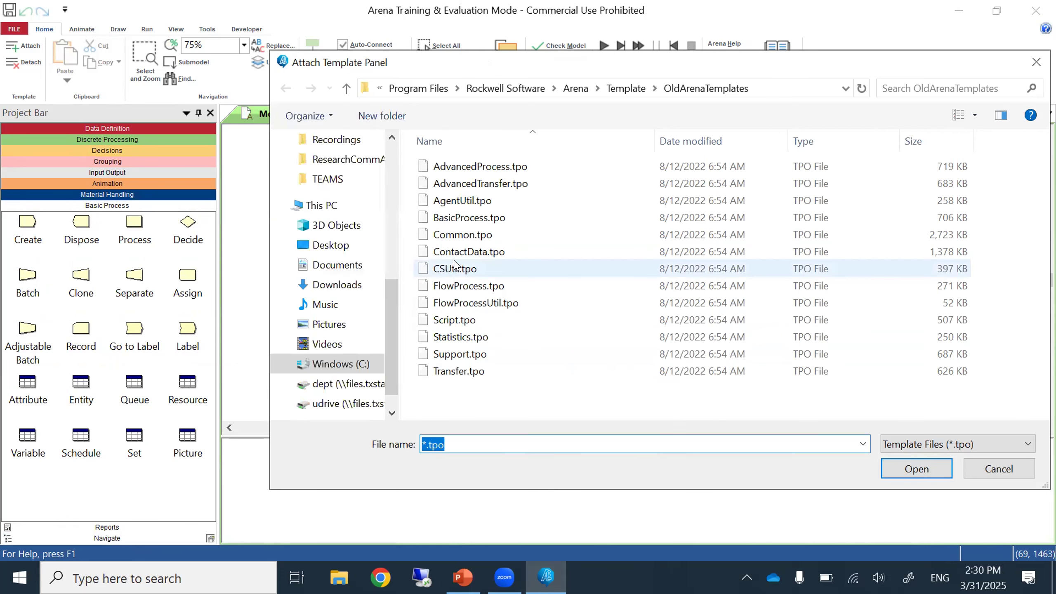
pyautogui.click(507, 185)
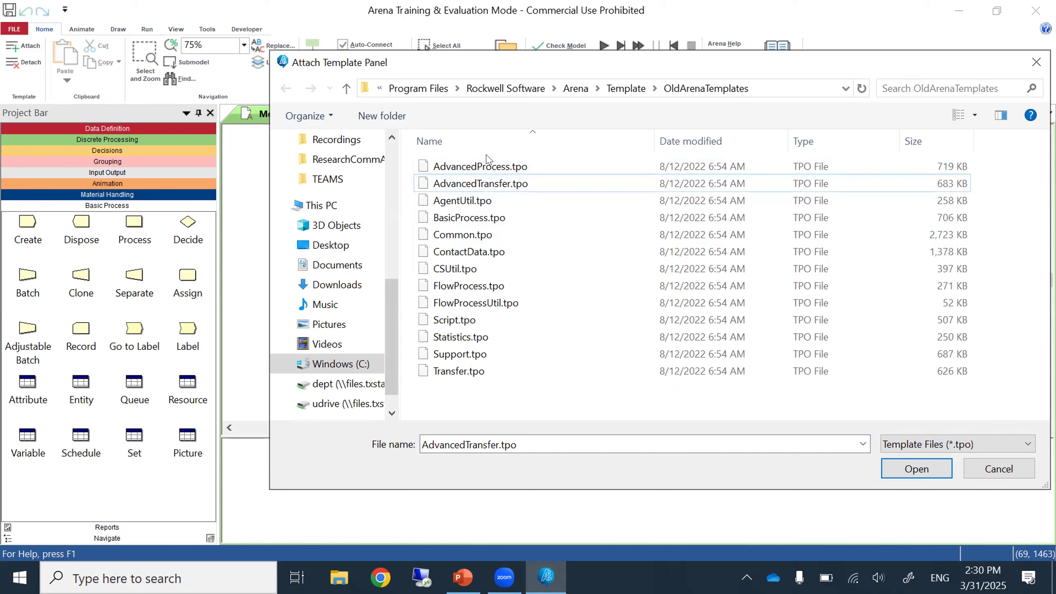
pyautogui.click(486, 170)
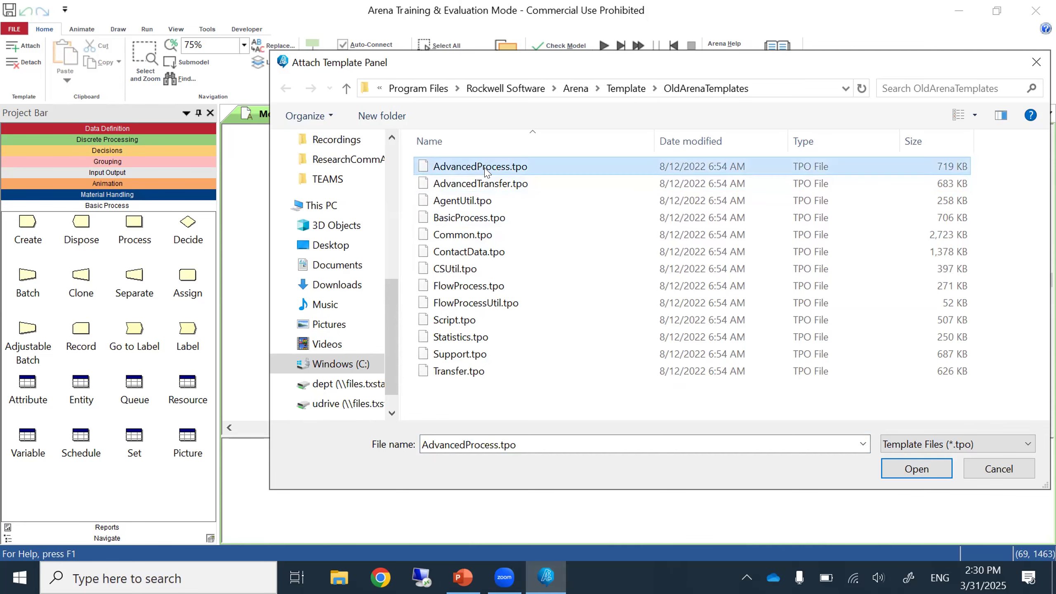
pyautogui.click(903, 469)
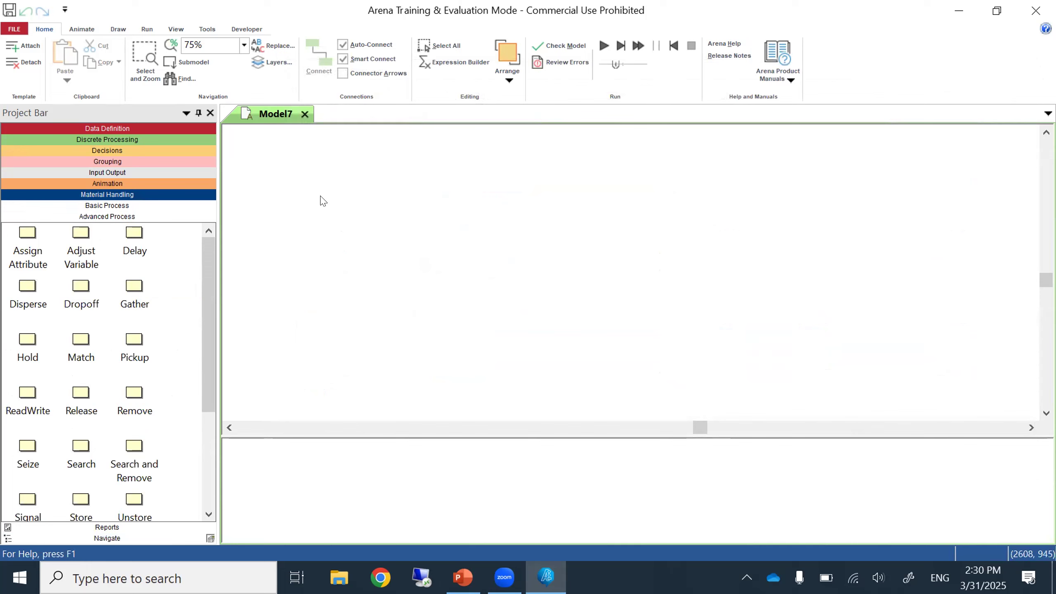
# Place a Basic Process Create module in the upper part of the model, followed by a connected Assign module.
pyautogui.click(93, 207)
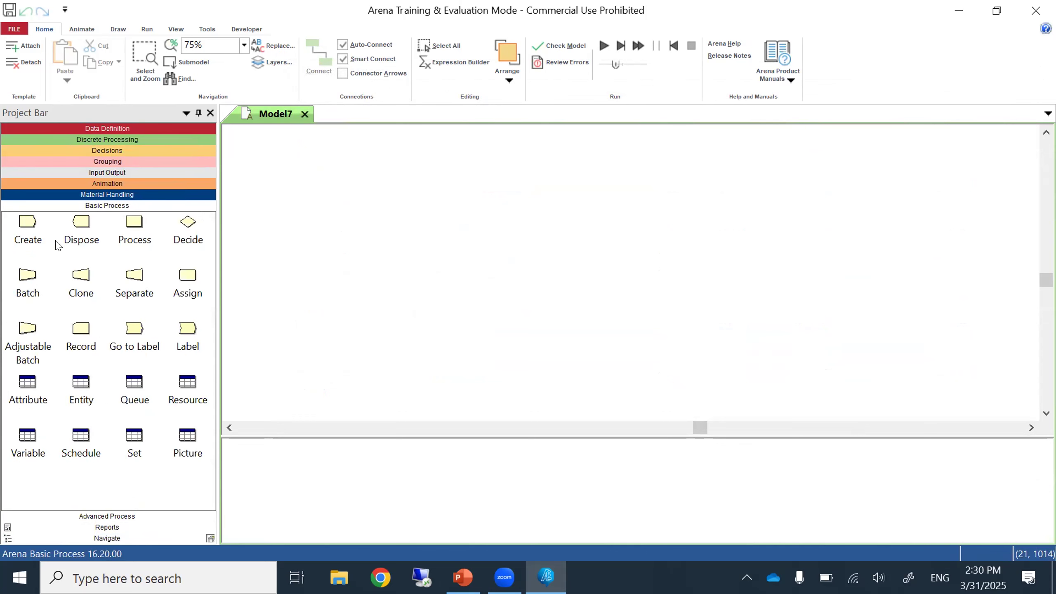
pyautogui.click(29, 222)
pyautogui.moveTo(28, 219)
pyautogui.mouseDown()
pyautogui.moveTo(290, 211)
pyautogui.moveTo(274, 168)
pyautogui.mouseUp()
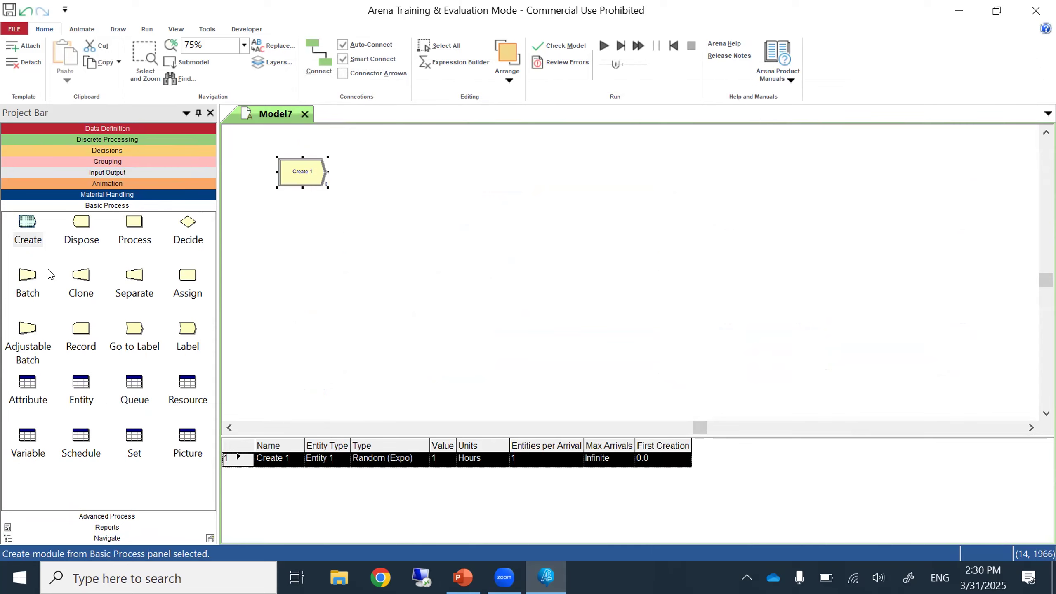
pyautogui.moveTo(186, 280); pyautogui.dragTo(352, 173)
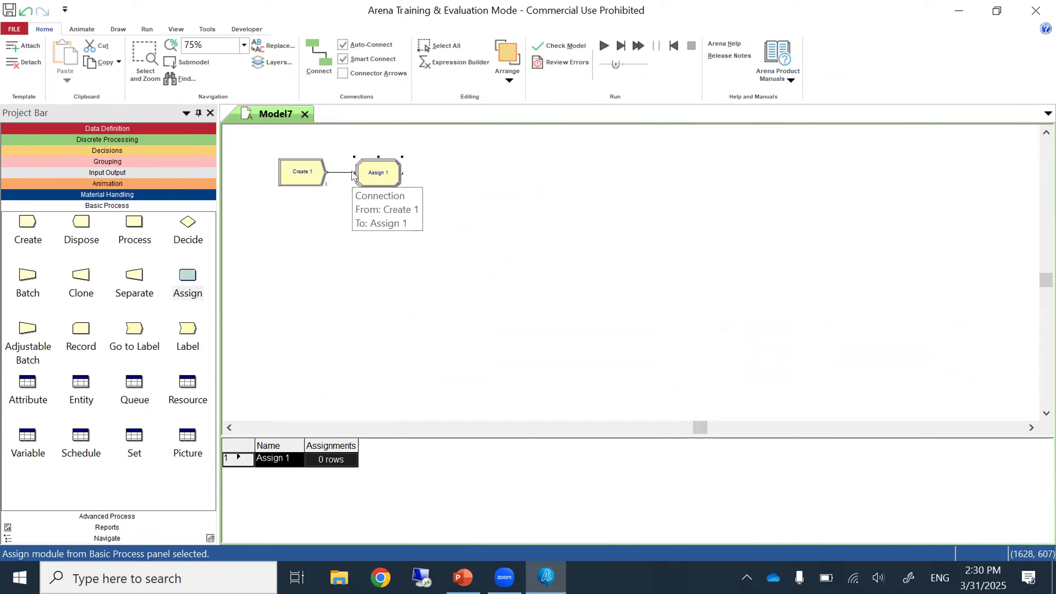
# Add an Attribute assignment named arrivalTime with the new value TNOW to the Assign 1 module.
pyautogui.doubleClick(383, 171)
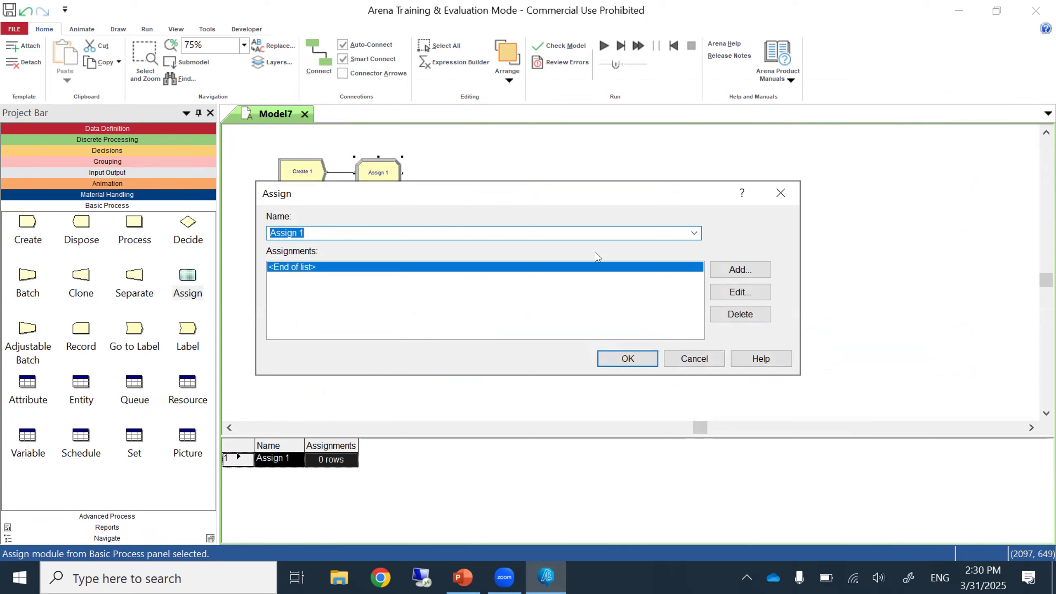
pyautogui.click(727, 269)
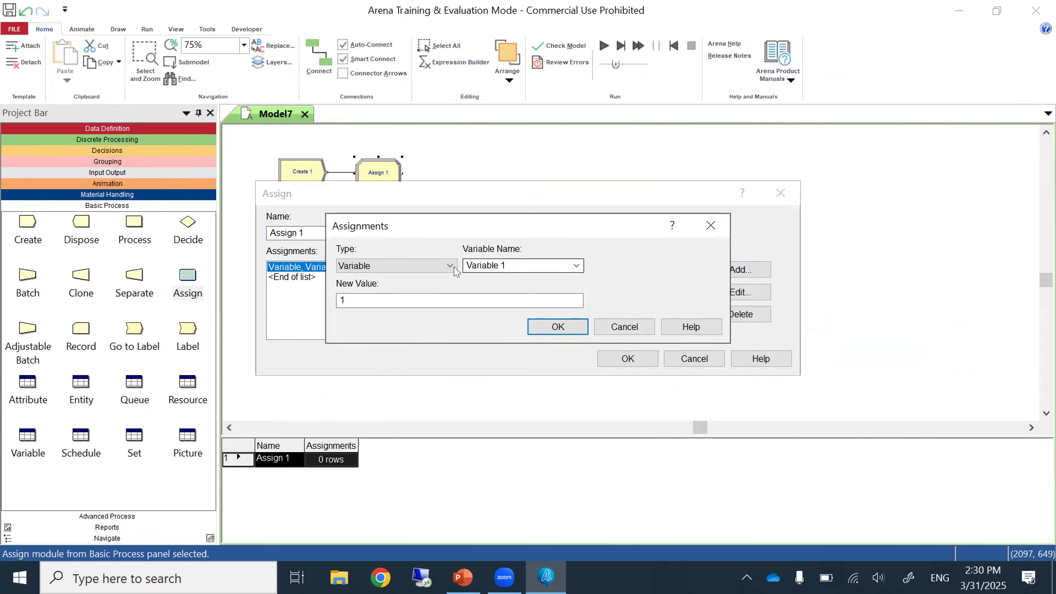
pyautogui.click(451, 266)
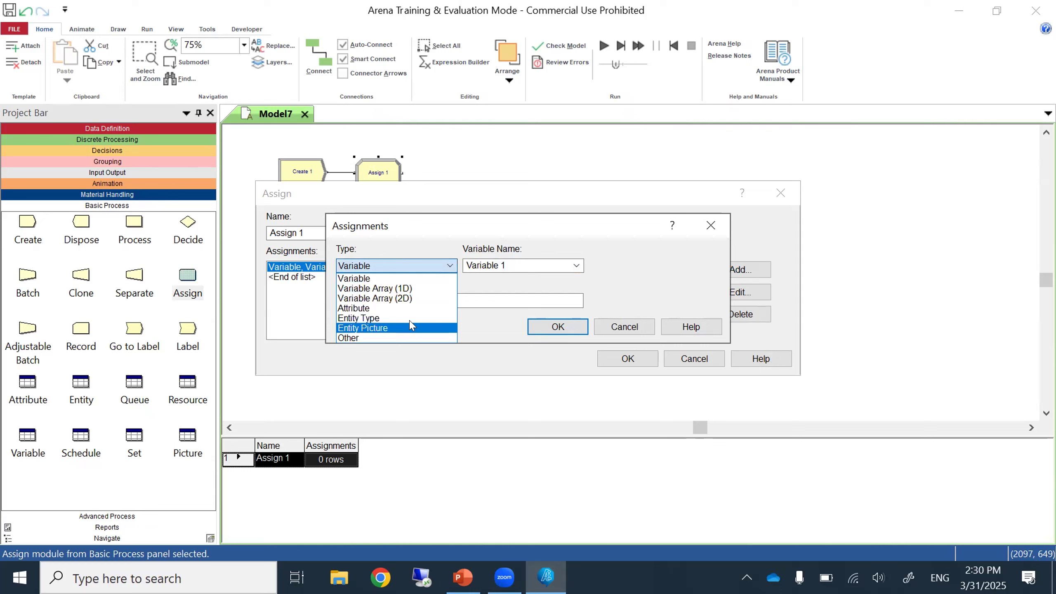
pyautogui.click(417, 308)
pyautogui.click(520, 270)
pyautogui.write('a')
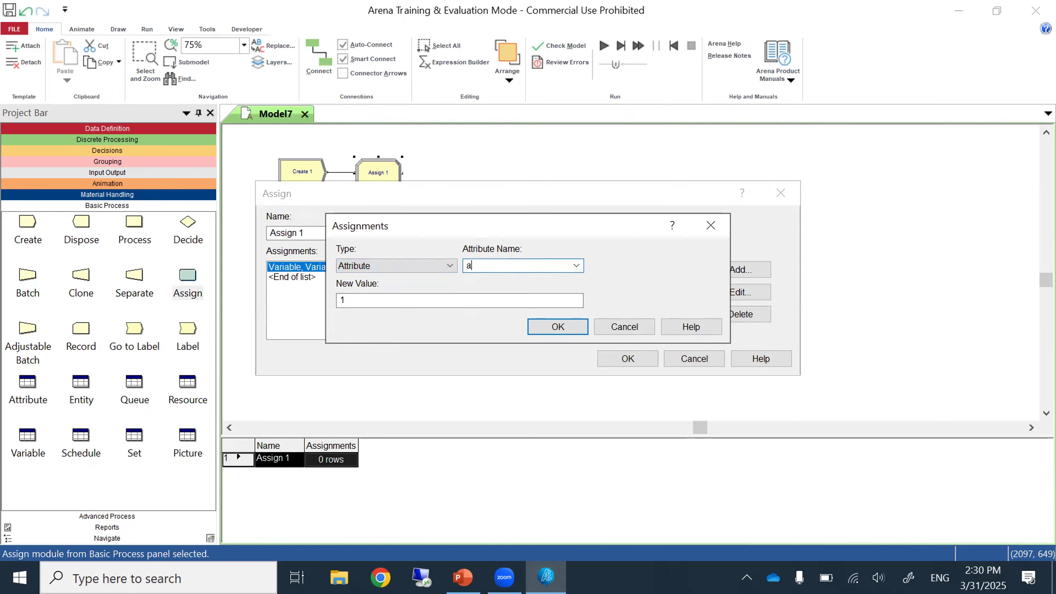
pyautogui.write('rrivalTime')
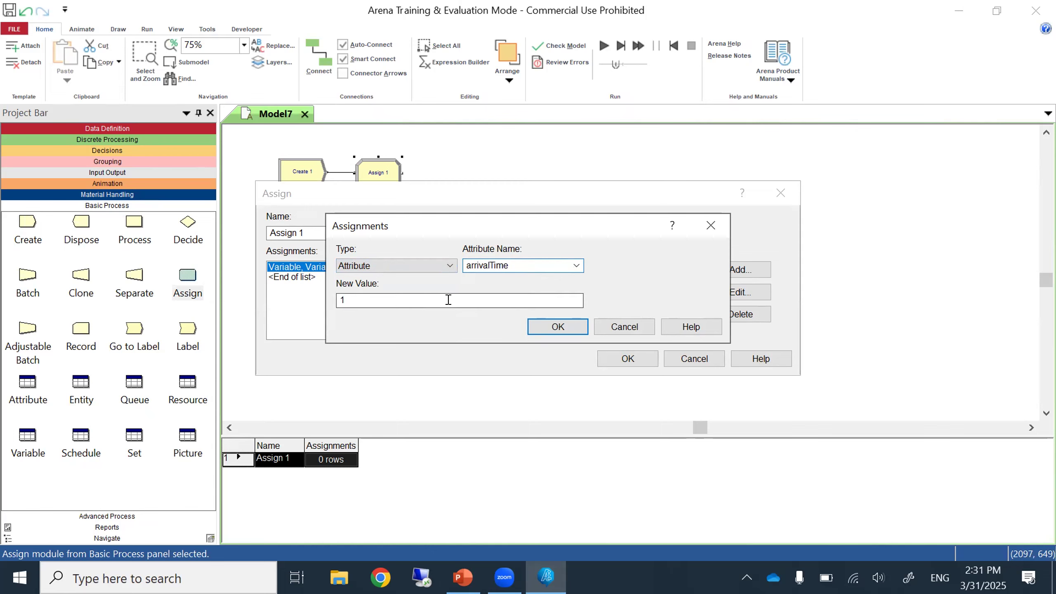
pyautogui.doubleClick(412, 299)
pyautogui.write('TNOW')
pyautogui.click(541, 329)
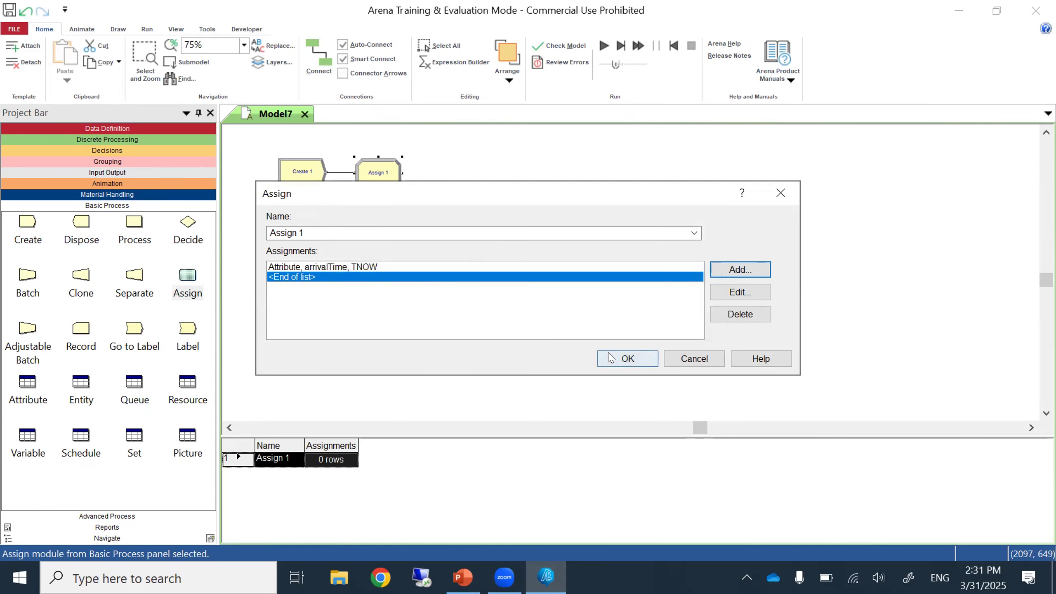
# Add a second assignment to Assign 1 of type Attribute, named customerType.
pyautogui.click(718, 270)
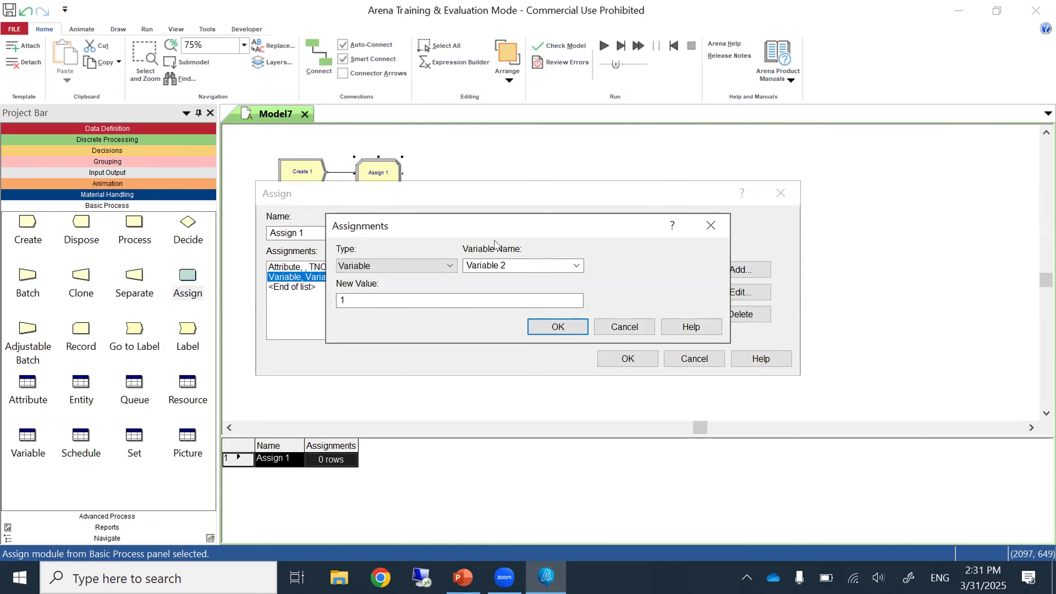
pyautogui.click(450, 266)
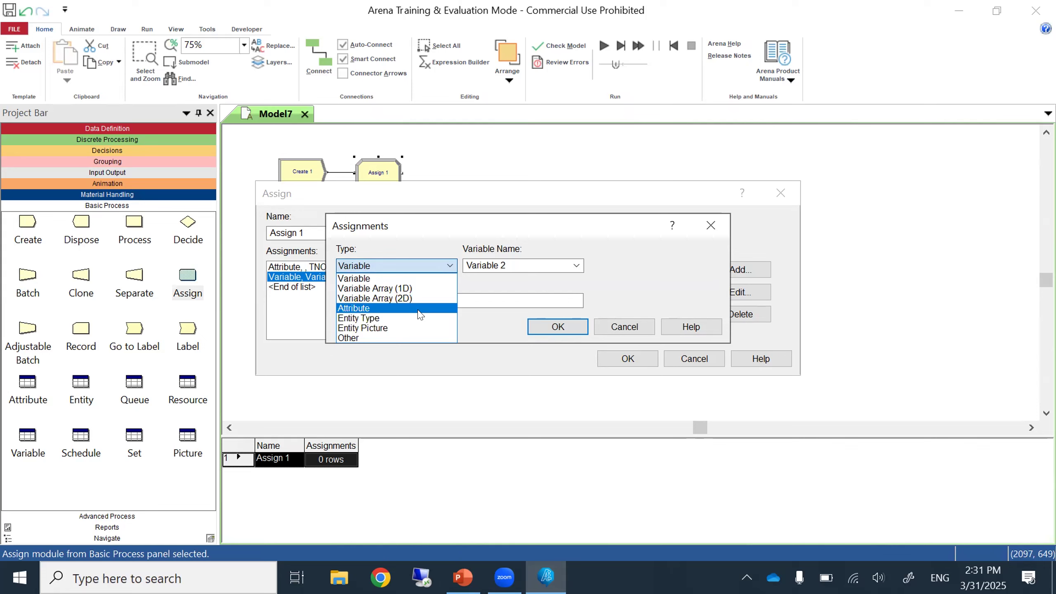
pyautogui.click(405, 308)
pyautogui.click(518, 257)
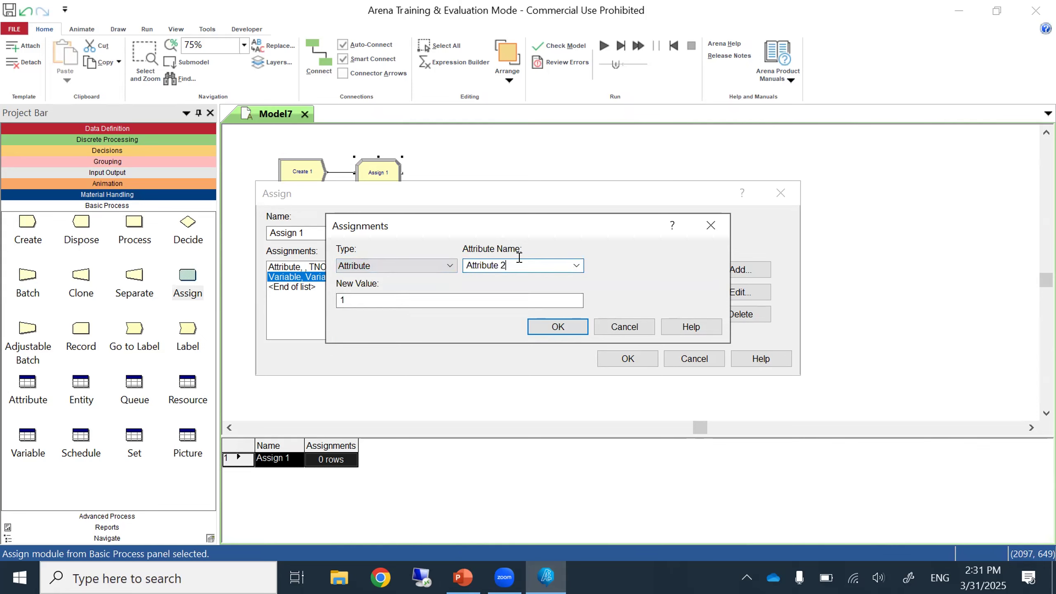
pyautogui.doubleClick(519, 258)
pyautogui.write('customre')
pyautogui.press('BackSpace')
pyautogui.press('BackSpace')
pyautogui.write('erType')
# Set the customerType assignment's new value to the discrete probability expression DISC(0.5, 1, 1.0, 2) and accept the Assign 1 settings.
pyautogui.click(369, 300)
pyautogui.doubleClick(335, 297)
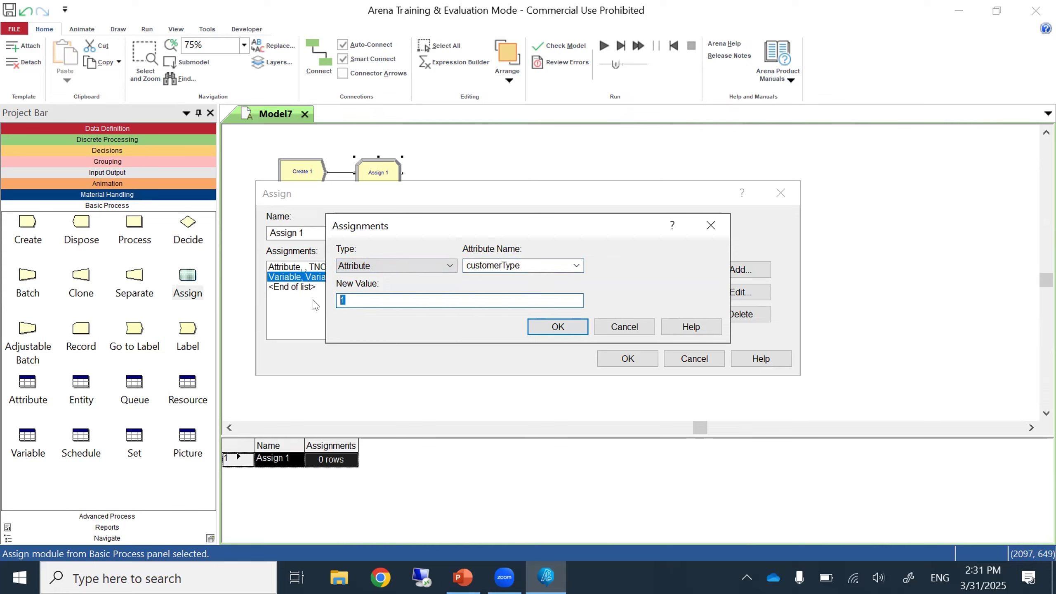
pyautogui.rightClick(393, 300)
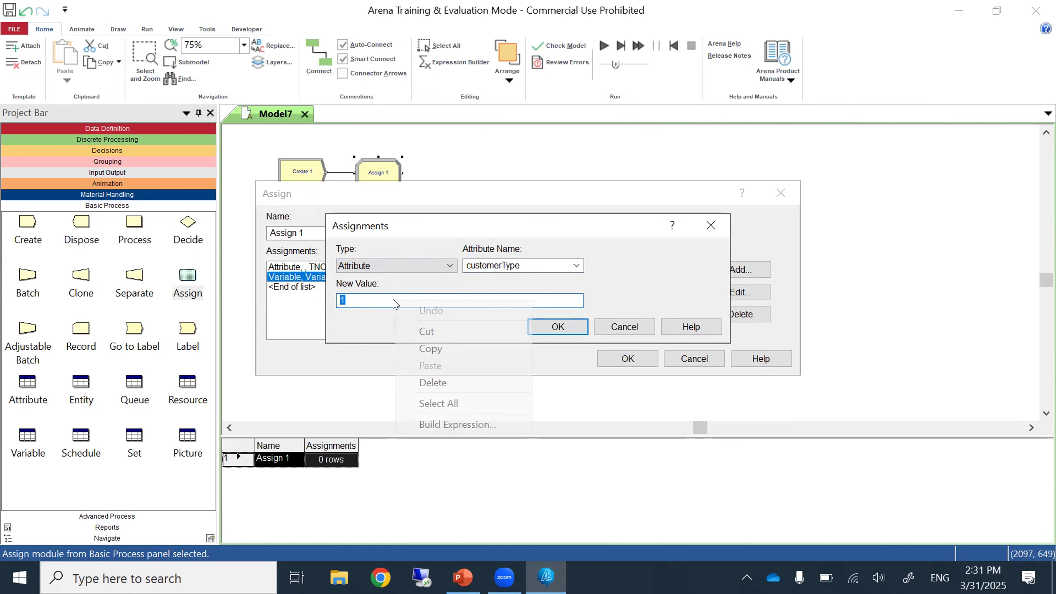
pyautogui.click(460, 424)
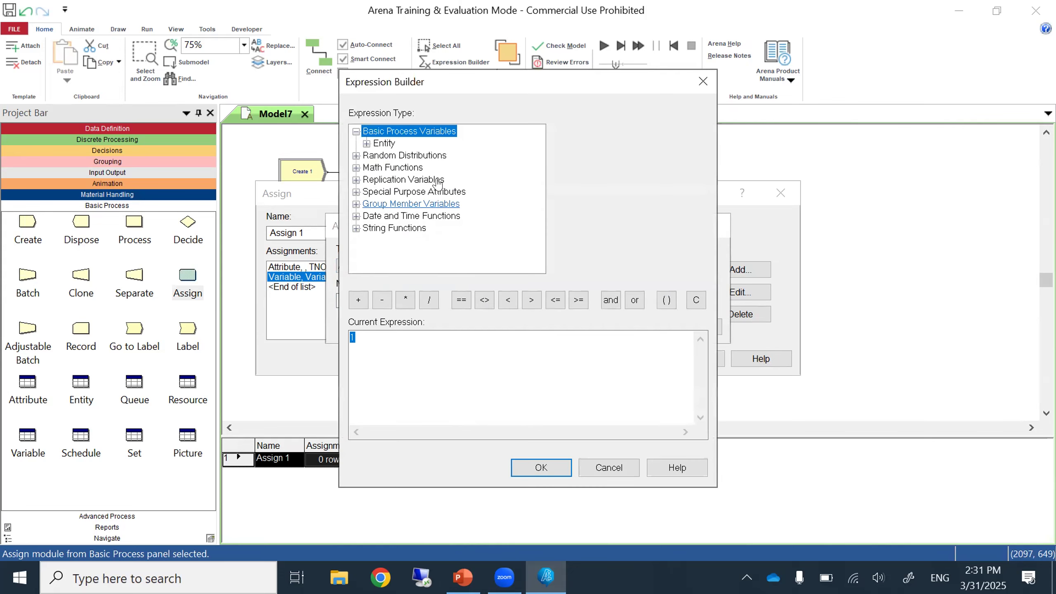
pyautogui.click(356, 155)
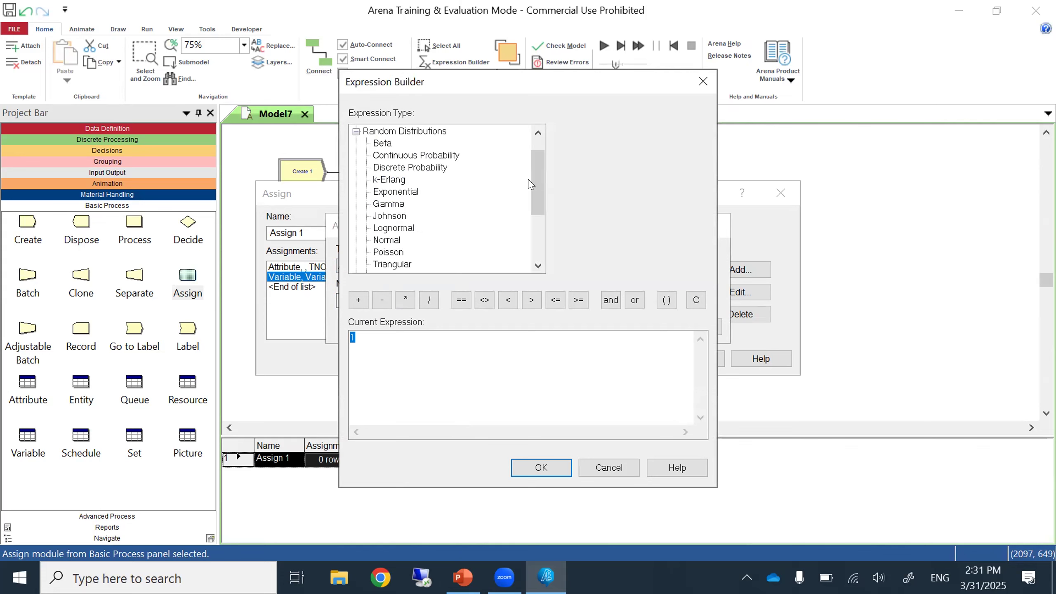
pyautogui.click(433, 167)
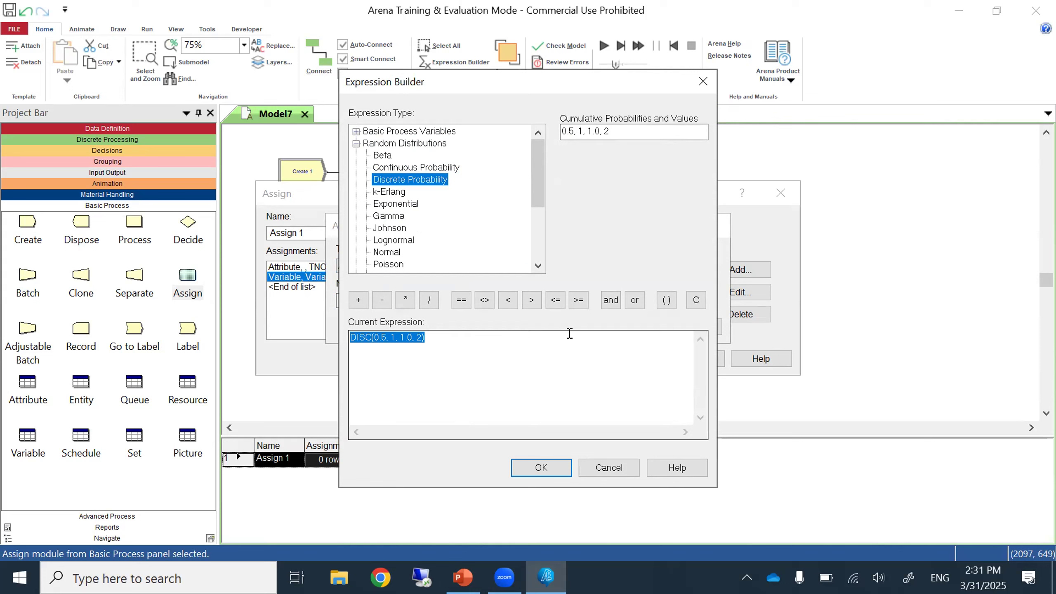
pyautogui.click(554, 469)
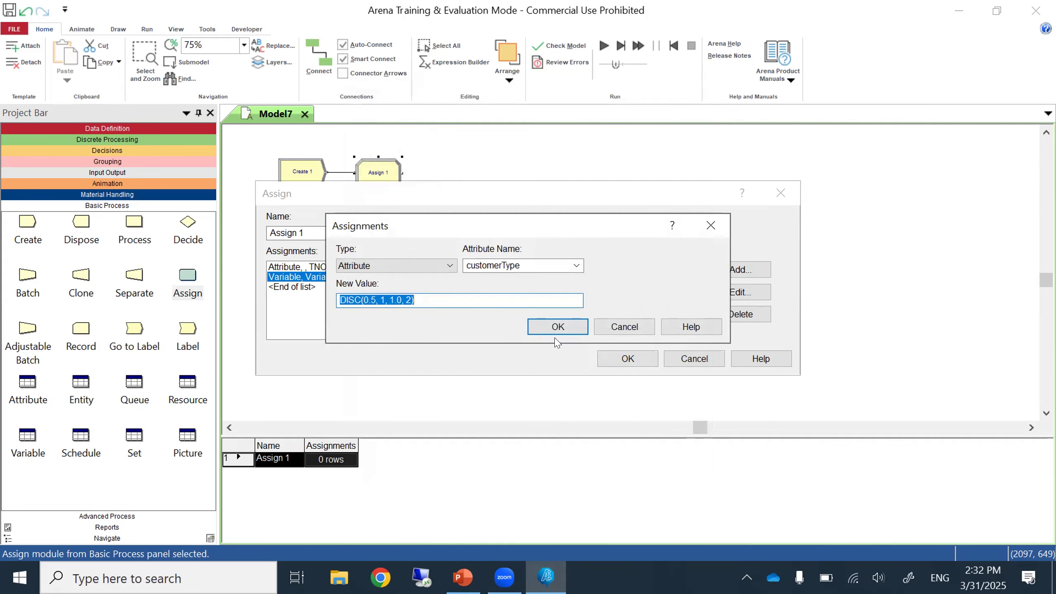
pyautogui.click(557, 328)
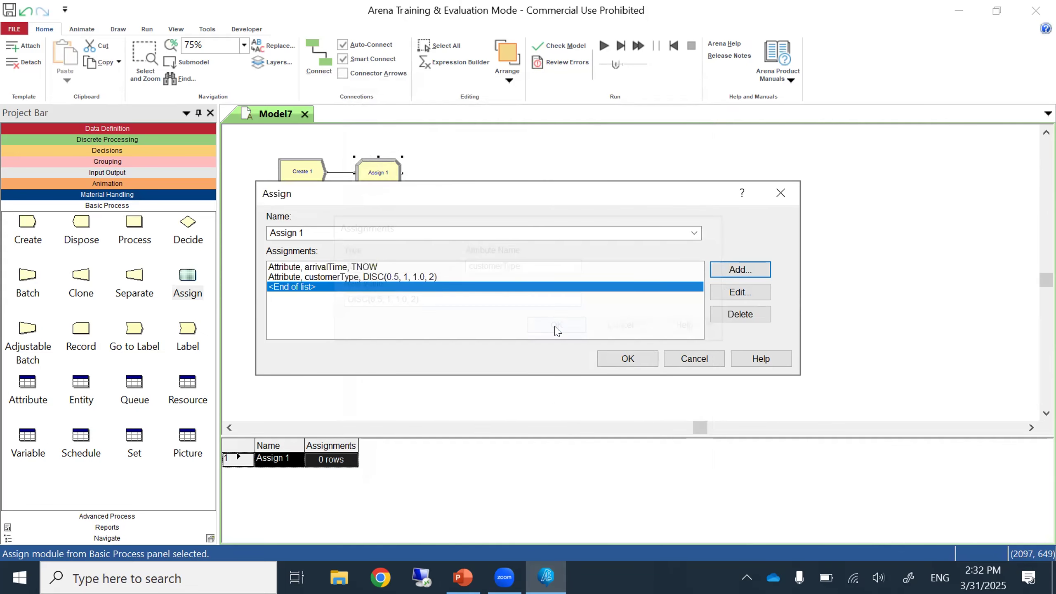
pyautogui.click(620, 359)
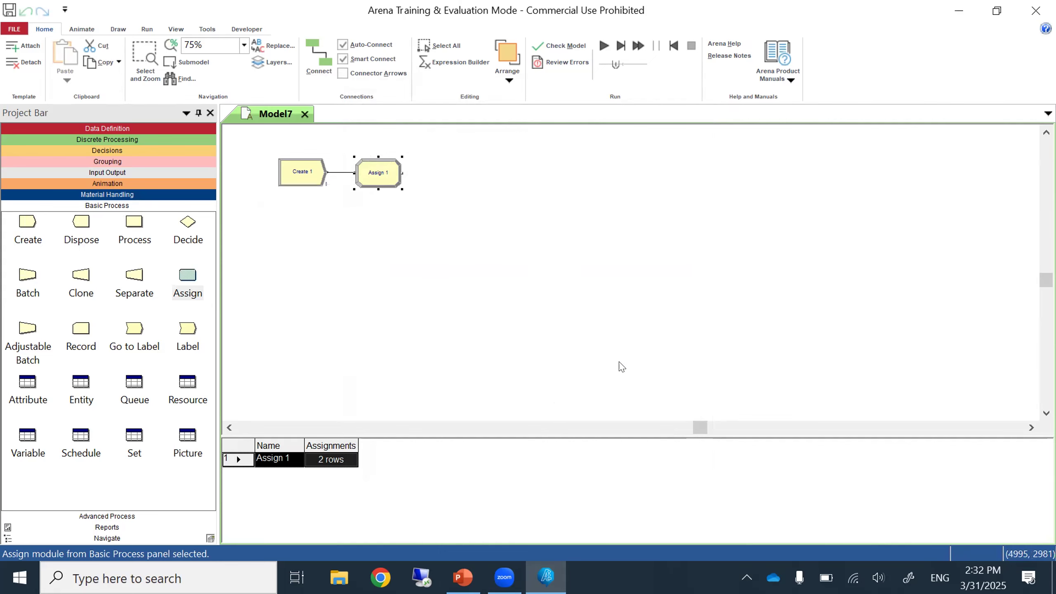
# Add a third assignment to Assign 1 of type Variable, named wip, with the new value wip+1.
pyautogui.doubleClick(380, 173)
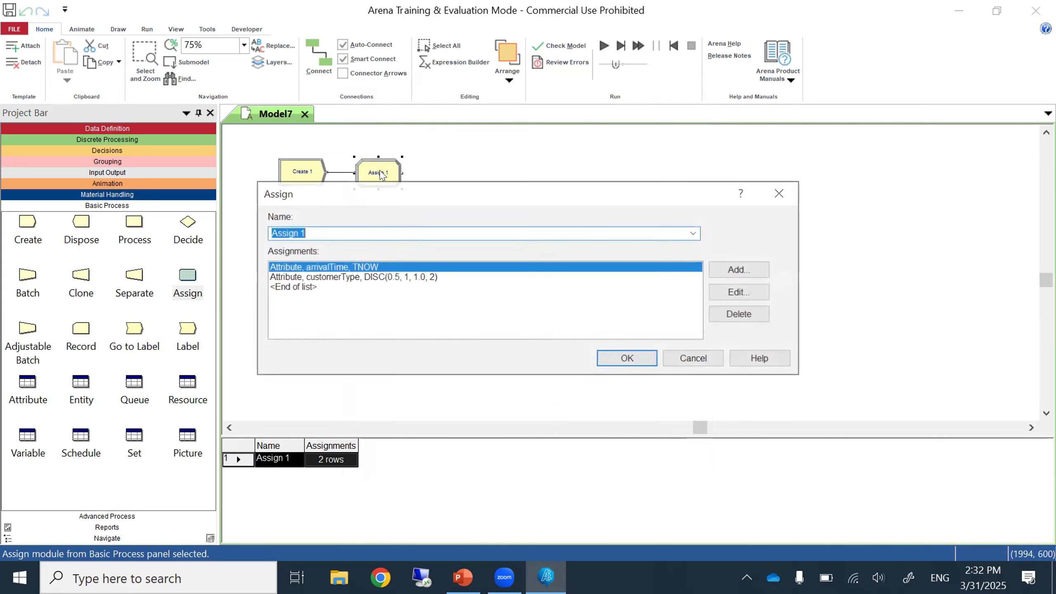
pyautogui.click(305, 287)
pyautogui.click(724, 269)
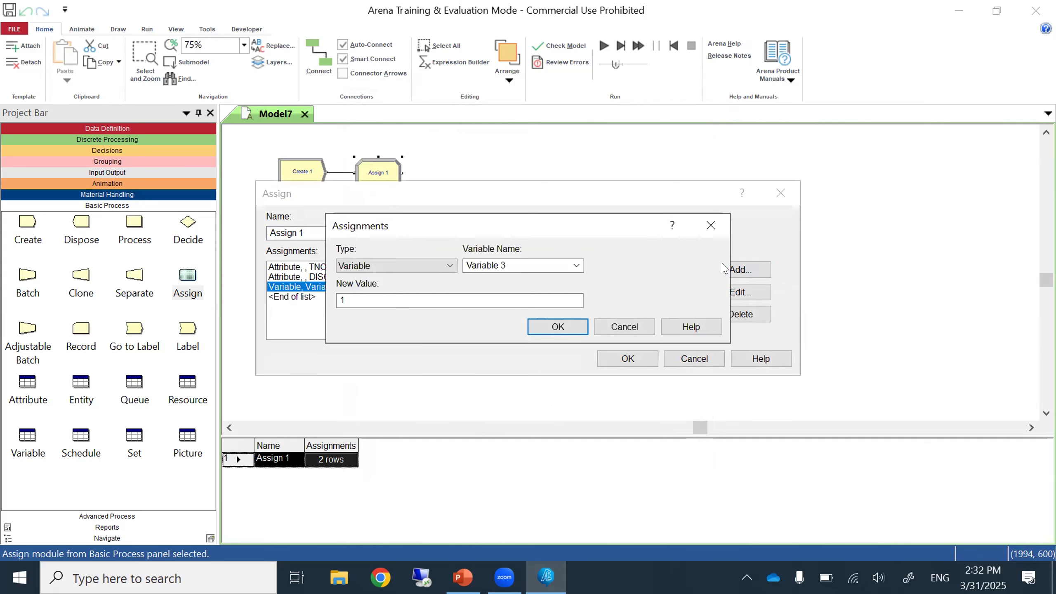
pyautogui.click(508, 264)
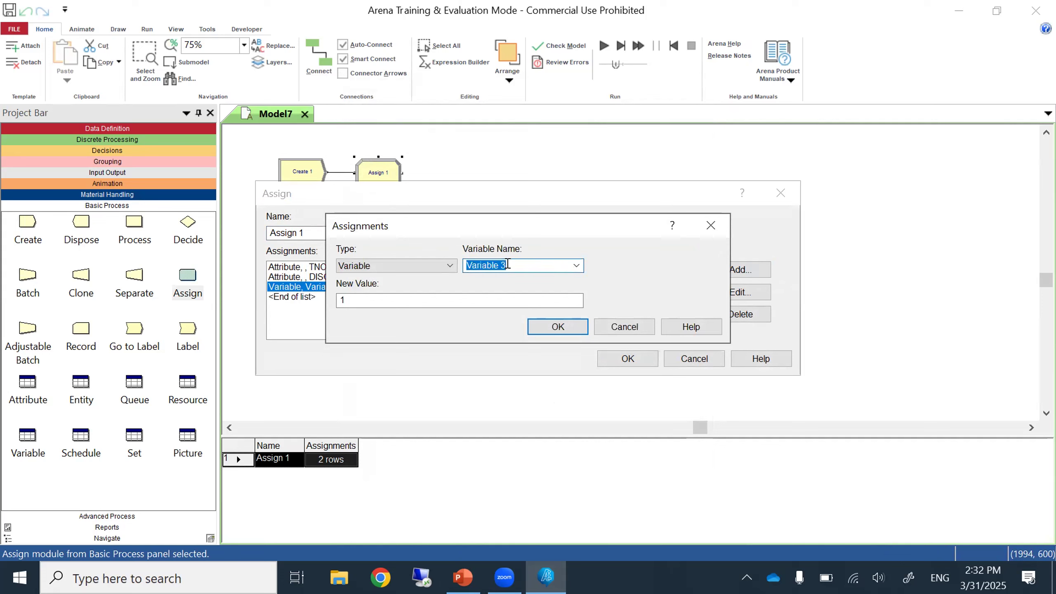
pyautogui.write('wip')
pyautogui.click(337, 299)
pyautogui.write('wip+')
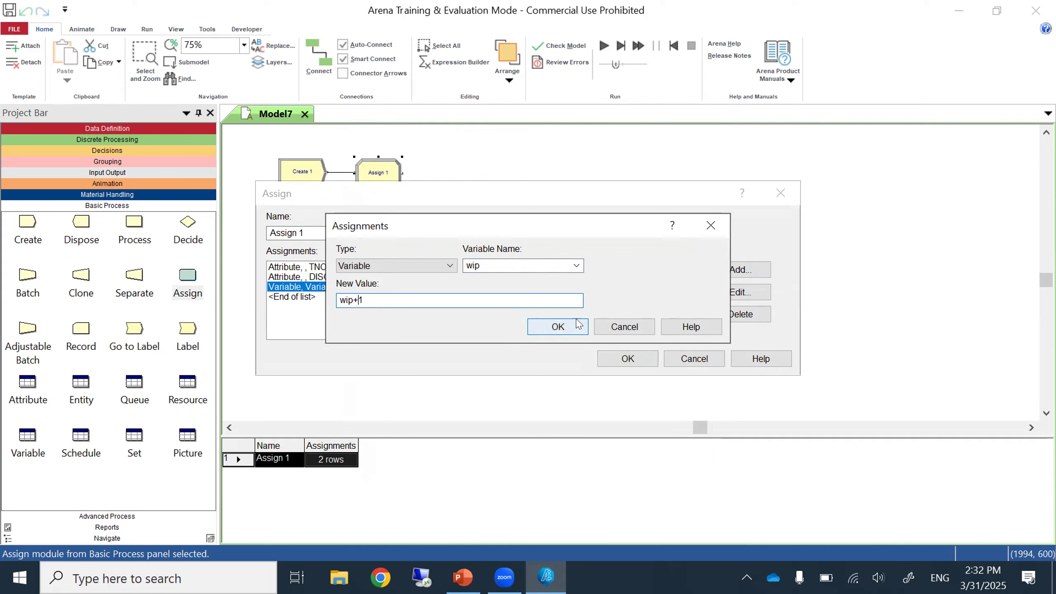
pyautogui.click(558, 327)
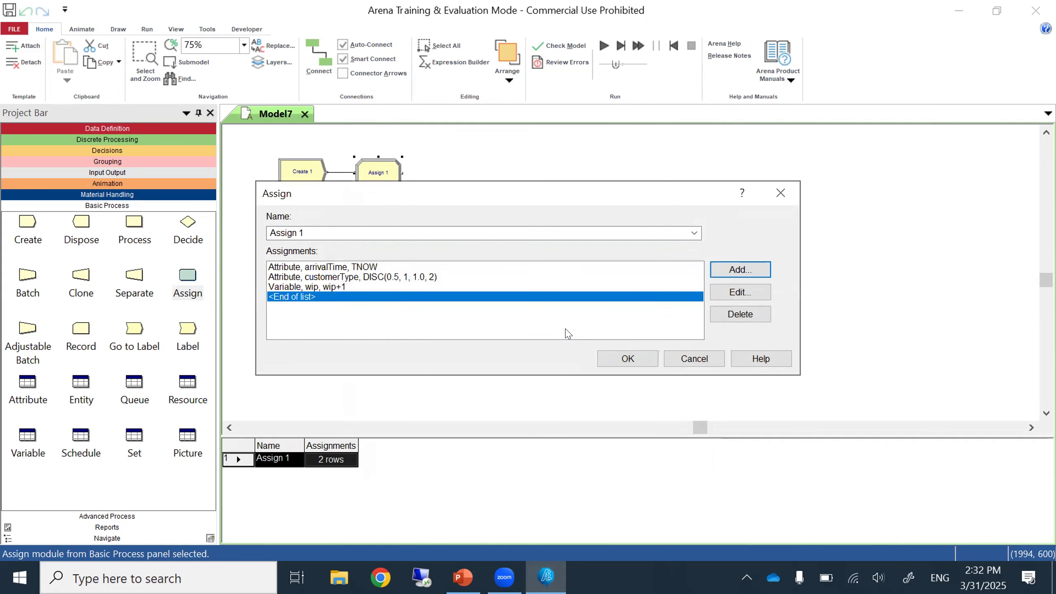
pyautogui.click(605, 359)
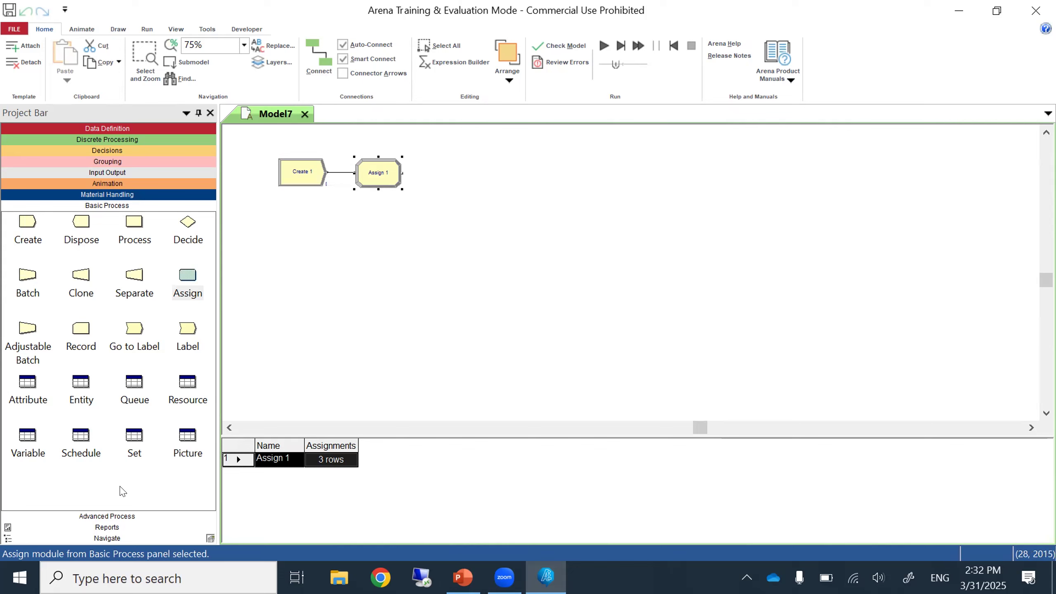
# Place an Advanced Process Delay module connected after Assign 1 and set its units to Minutes.
pyautogui.click(121, 516)
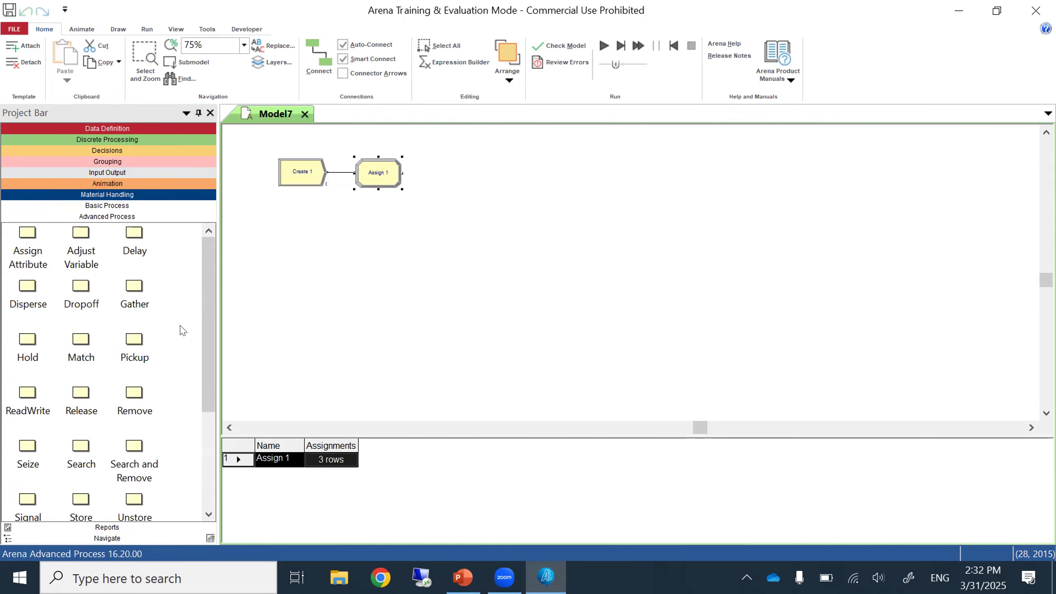
pyautogui.moveTo(139, 231); pyautogui.dragTo(434, 165)
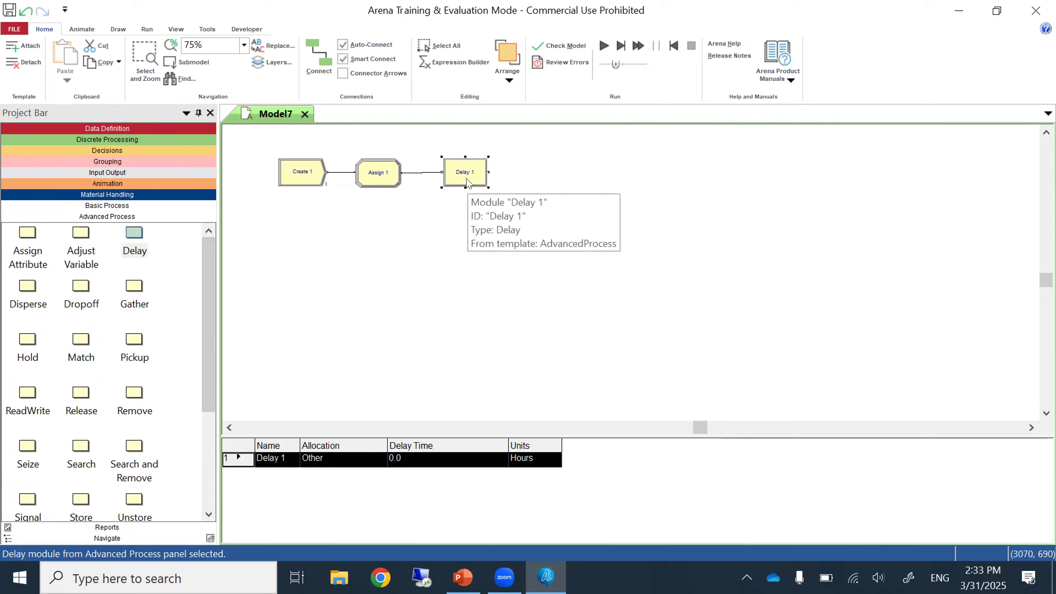
pyautogui.doubleClick(467, 179)
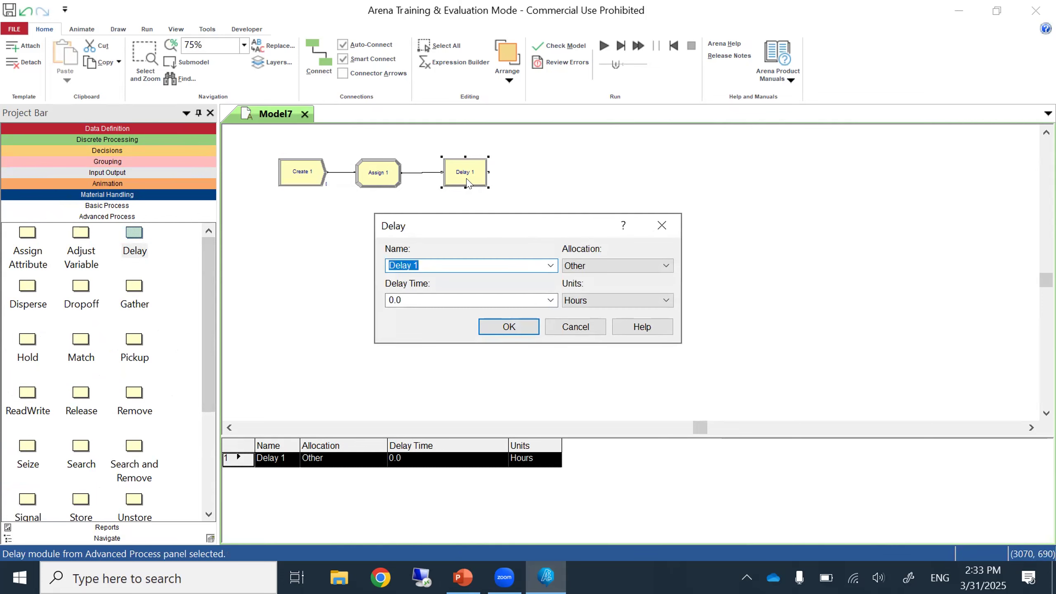
pyautogui.click(586, 300)
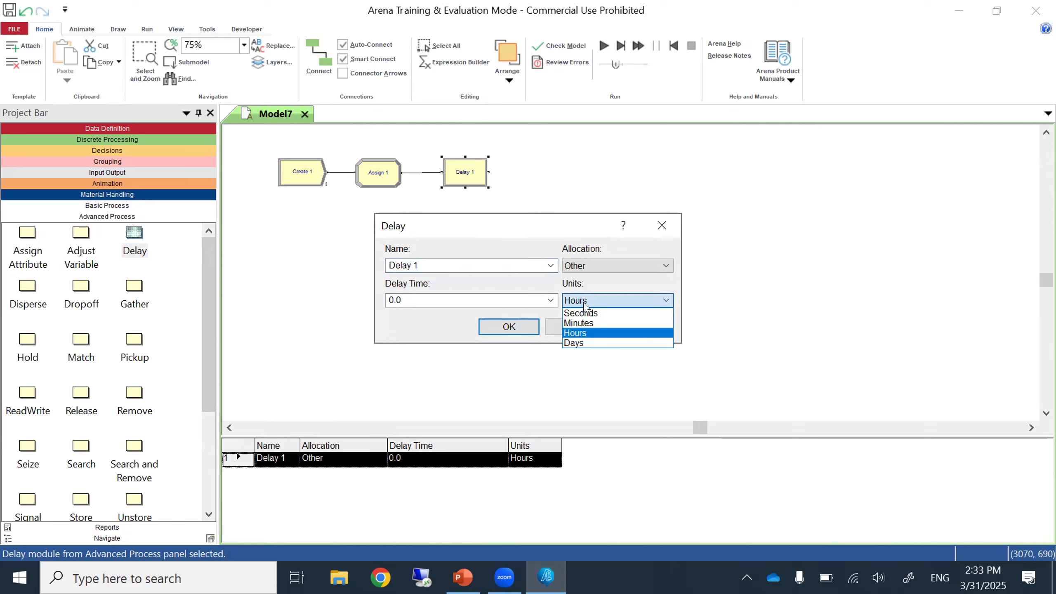
pyautogui.click(580, 323)
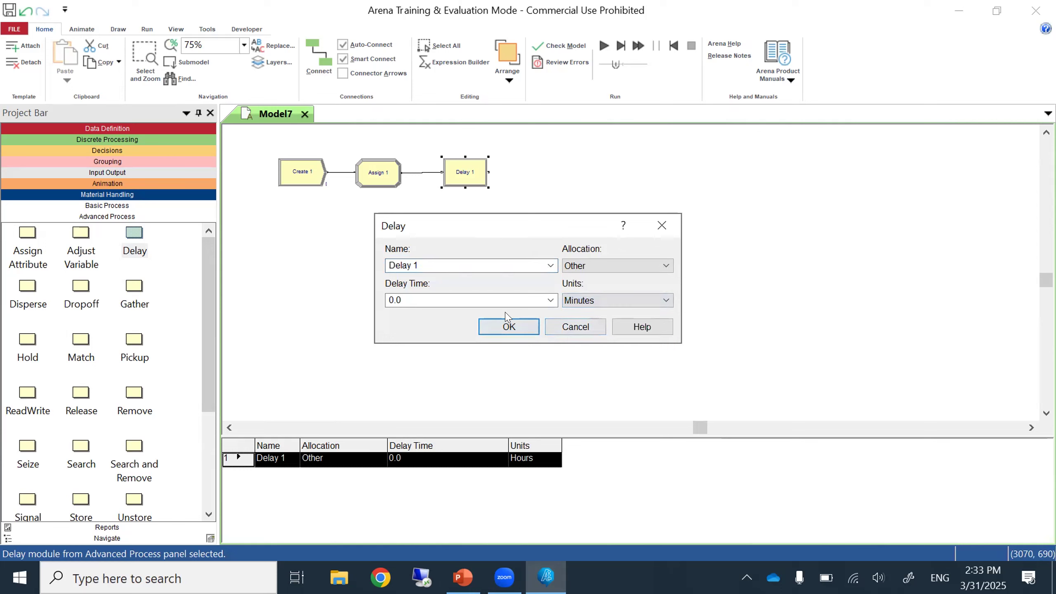
# Set Delay 1's delay time to the gamma distribution GAMM( 5 , 4 ), checking the parameters on the 24 hour Store slide in PowerPoint.
pyautogui.click(551, 300)
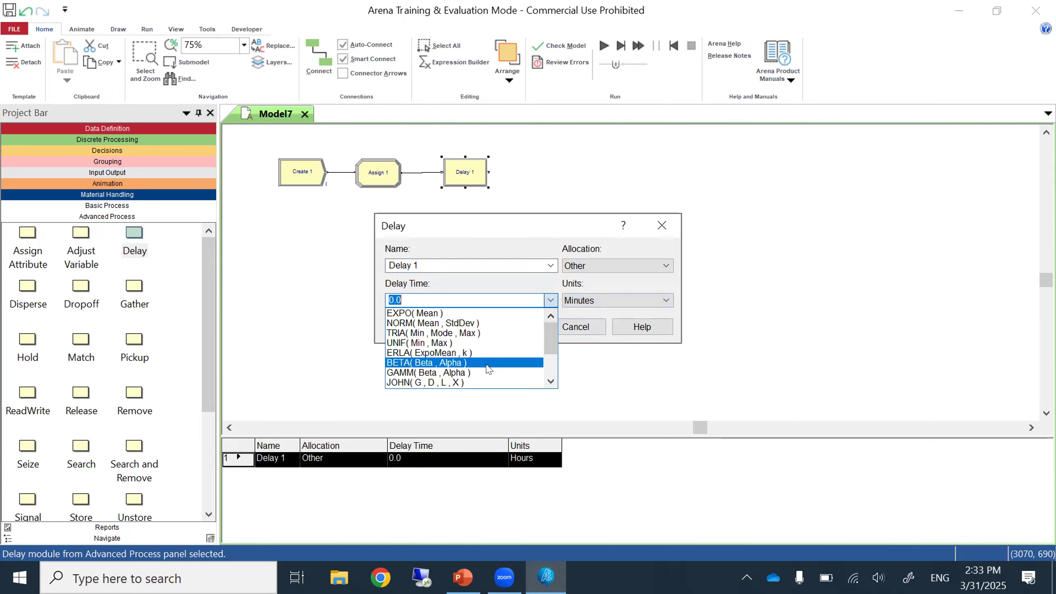
pyautogui.click(481, 373)
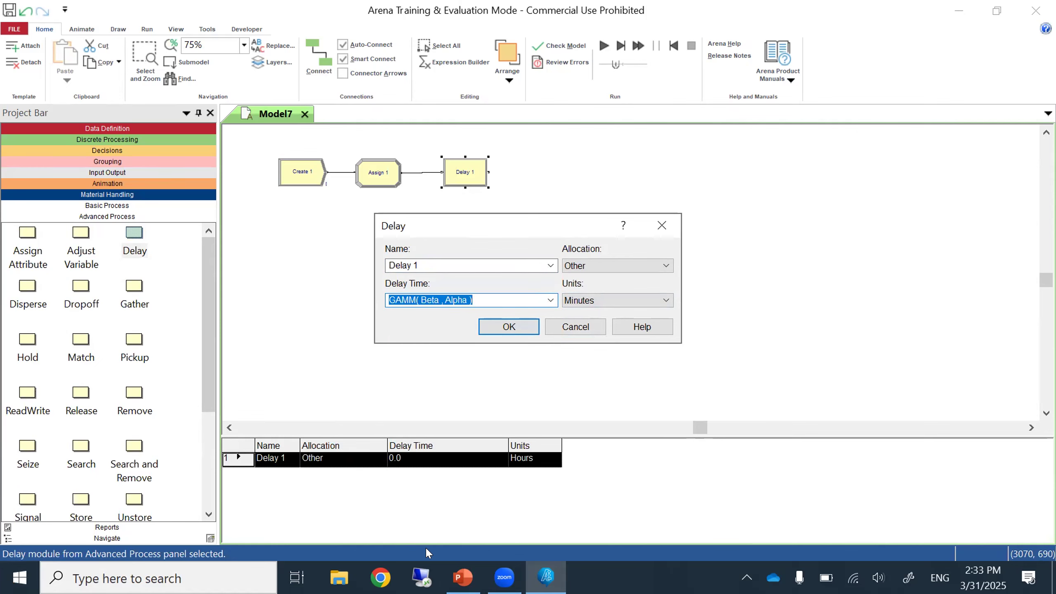
pyautogui.click(462, 577)
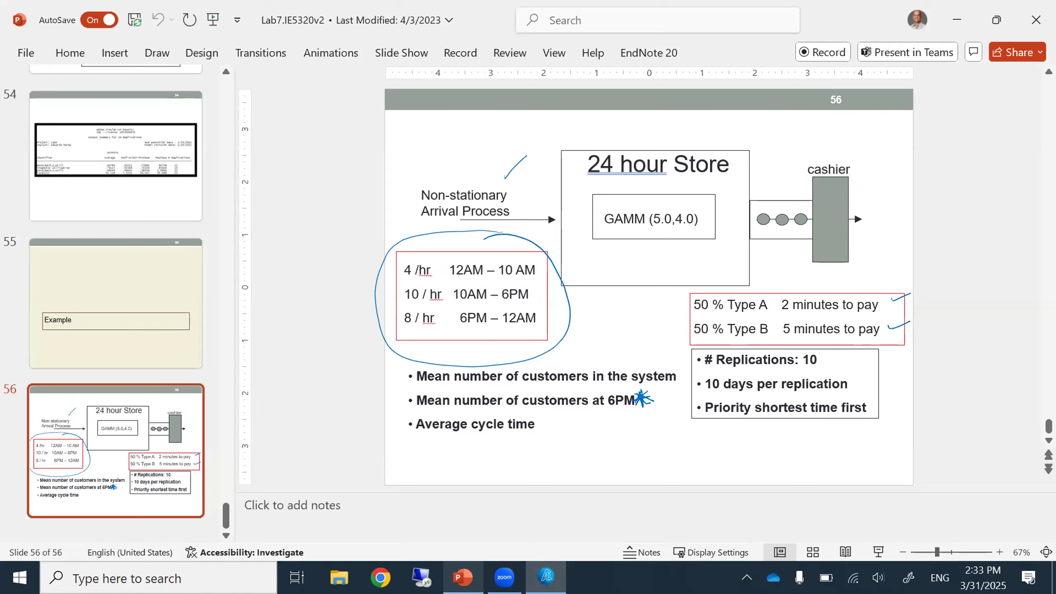
pyautogui.click(546, 578)
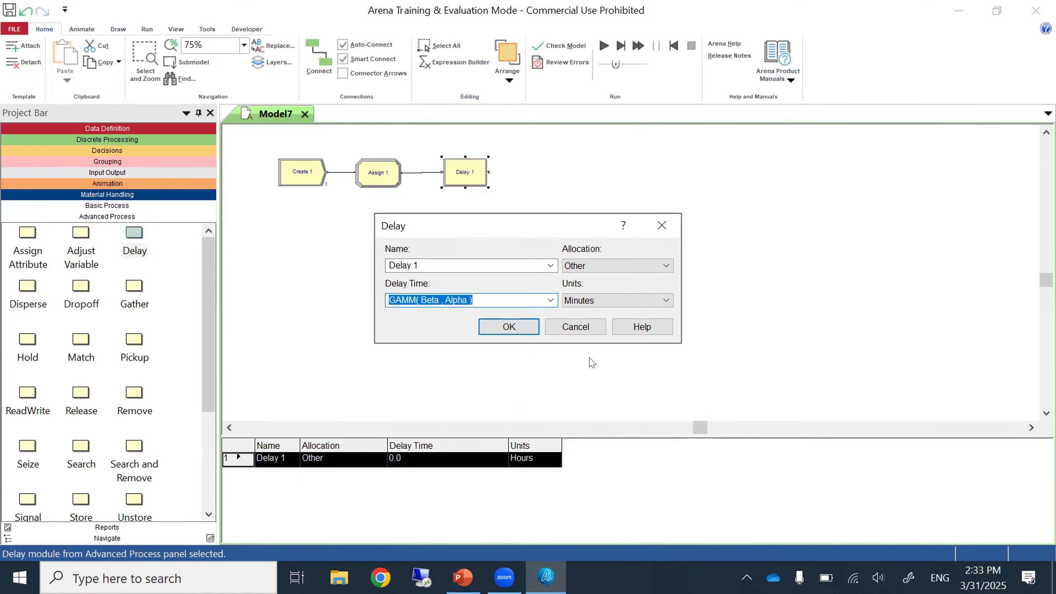
pyautogui.click(434, 299)
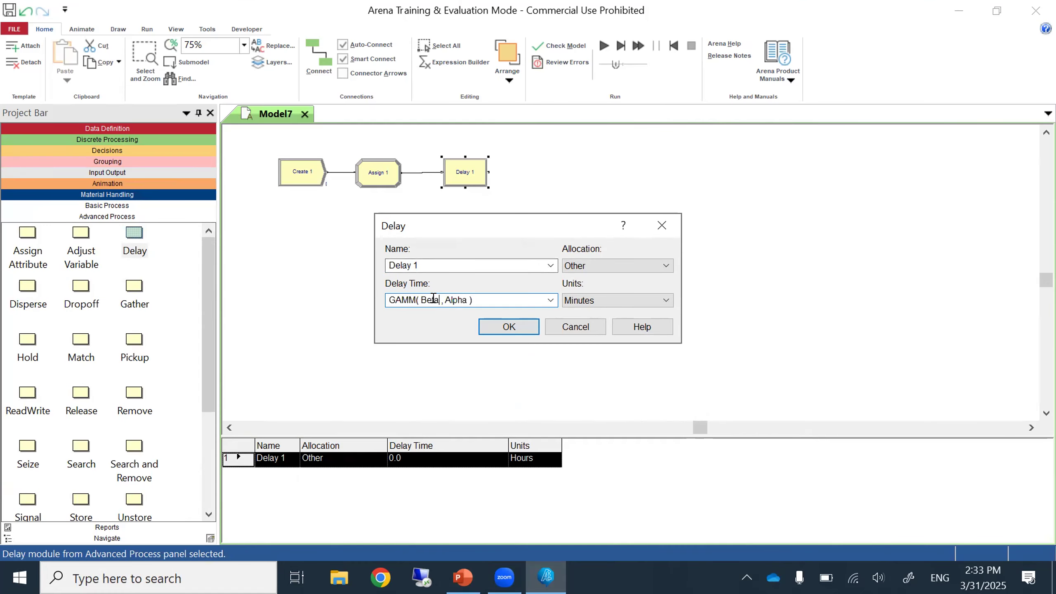
pyautogui.press('BackSpace')
pyautogui.press('BackSpace')
pyautogui.press('BackSpace')
pyautogui.press('BackSpace')
pyautogui.write('5')
pyautogui.press('BackSpace')
pyautogui.press('BackSpace')
pyautogui.press('BackSpace')
pyautogui.press('BackSpace')
pyautogui.press('BackSpace')
pyautogui.write('4')
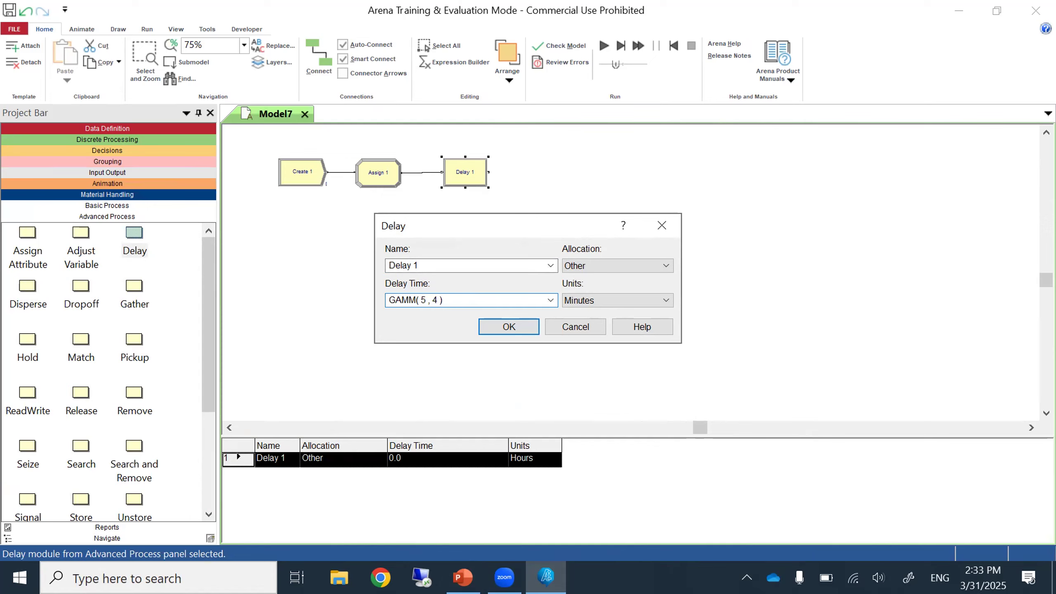
pyautogui.click(489, 327)
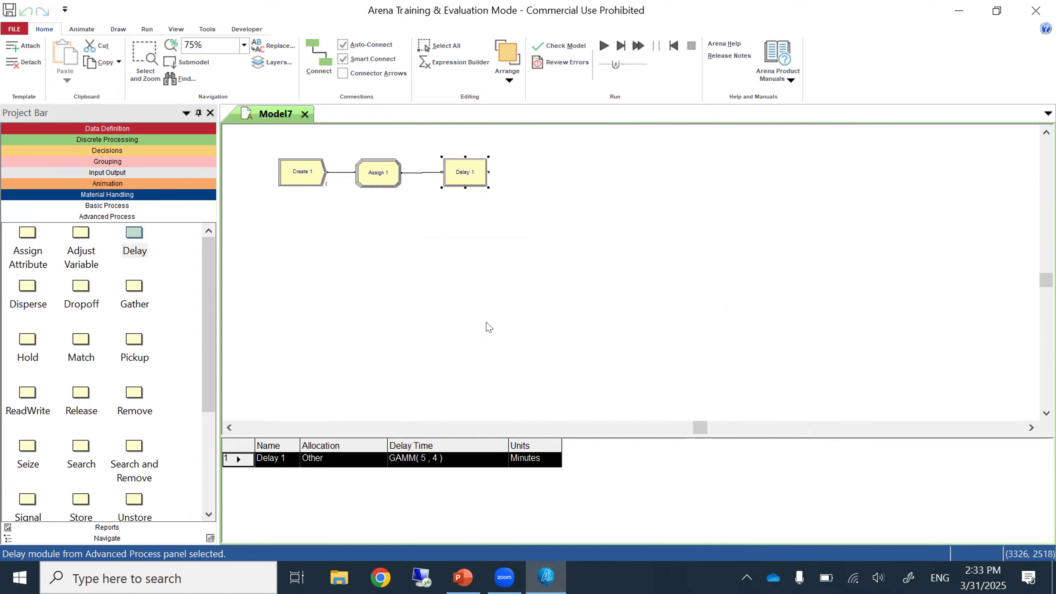
pyautogui.click(524, 263)
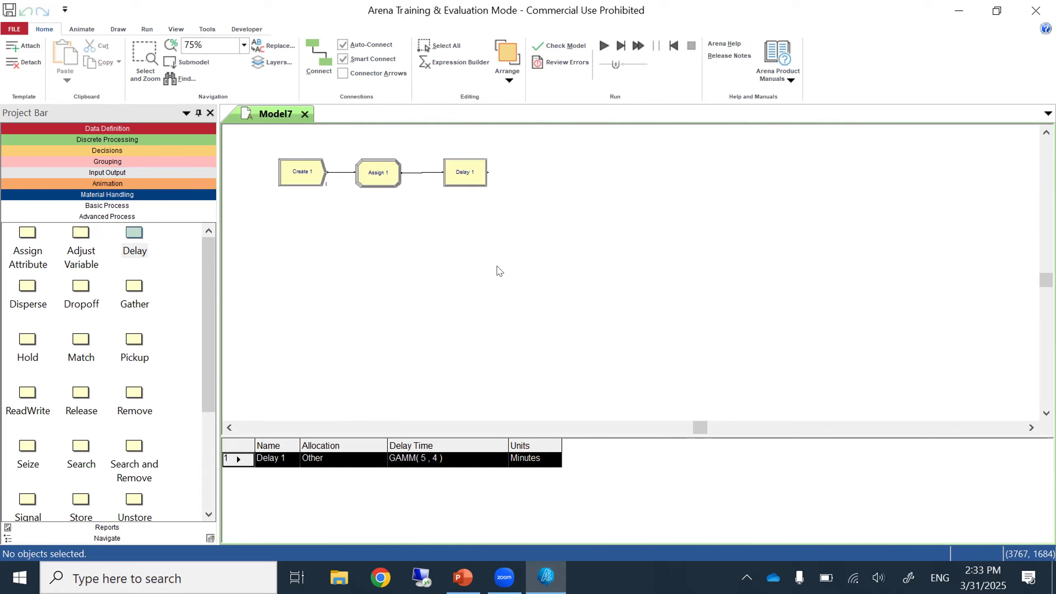
# Place a Basic Process Decide module after Delay 1 and connect Delay 1's exit to its entry.
pyautogui.click(127, 206)
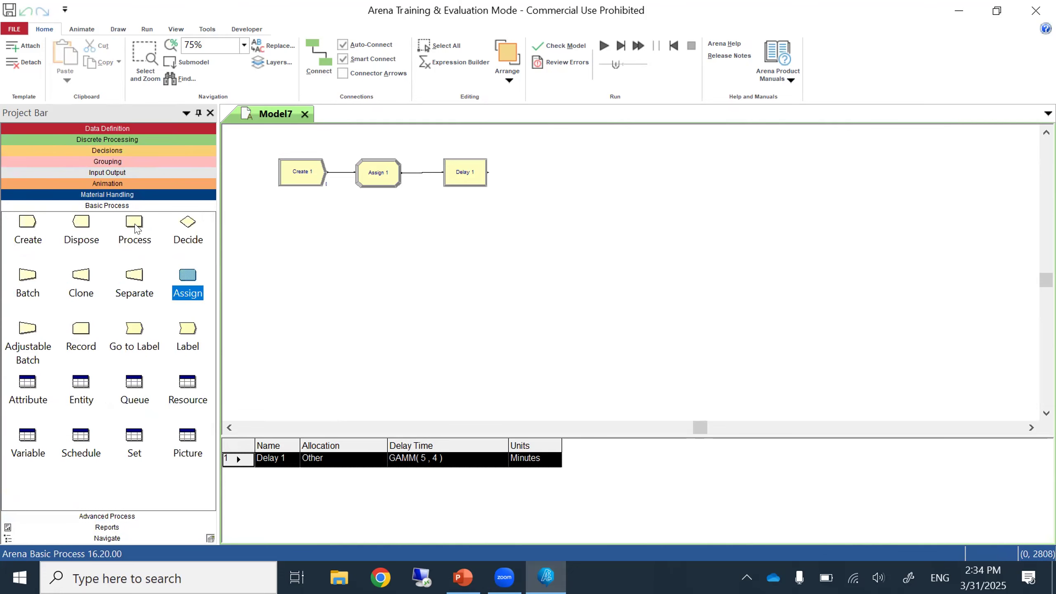
pyautogui.click(190, 233)
pyautogui.moveTo(190, 233); pyautogui.dragTo(519, 170)
pyautogui.click(516, 226)
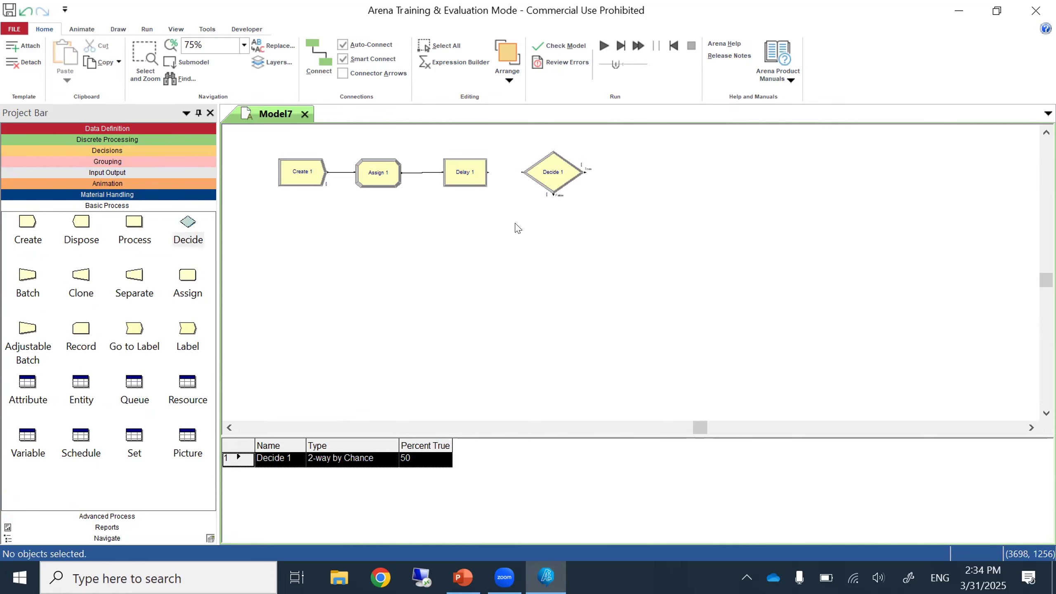
pyautogui.click(326, 68)
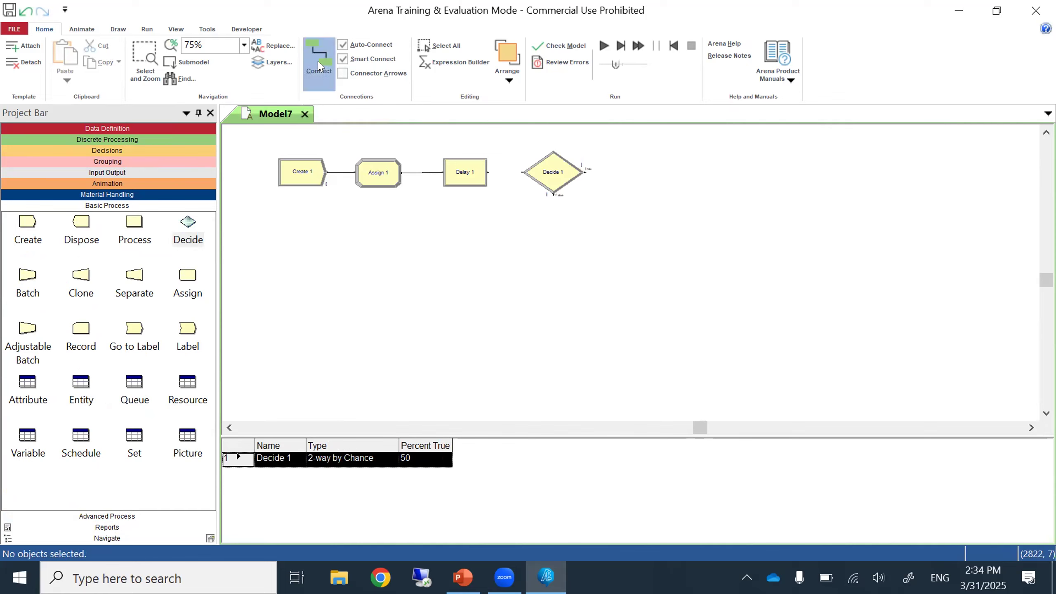
pyautogui.click(488, 172)
pyautogui.click(522, 172)
# Configure Decide 1 as 2-way by Condition, testing whether the attribute customerType == 1.
pyautogui.doubleClick(553, 174)
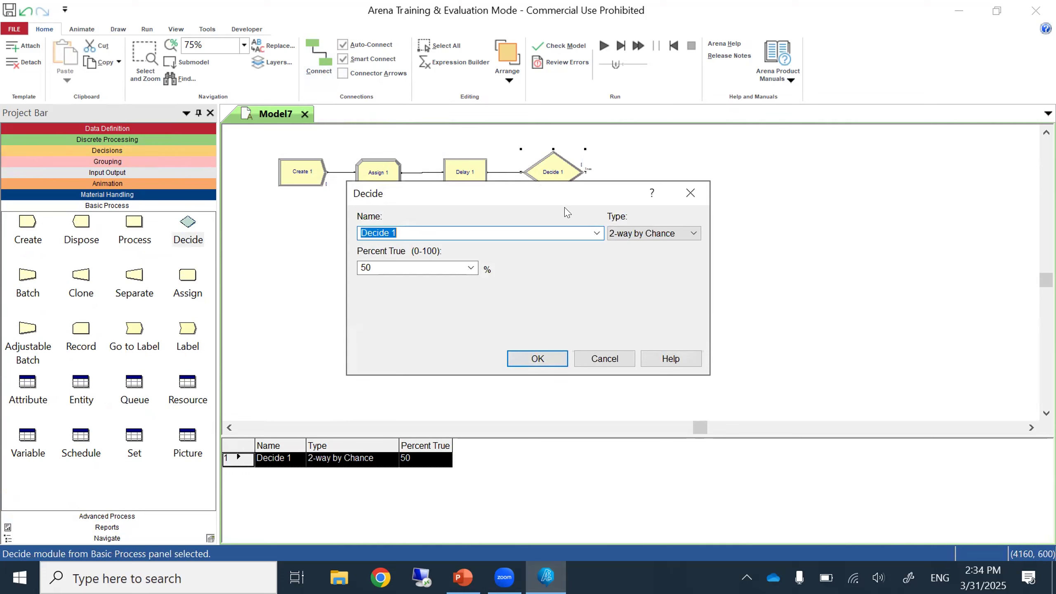
pyautogui.click(629, 235)
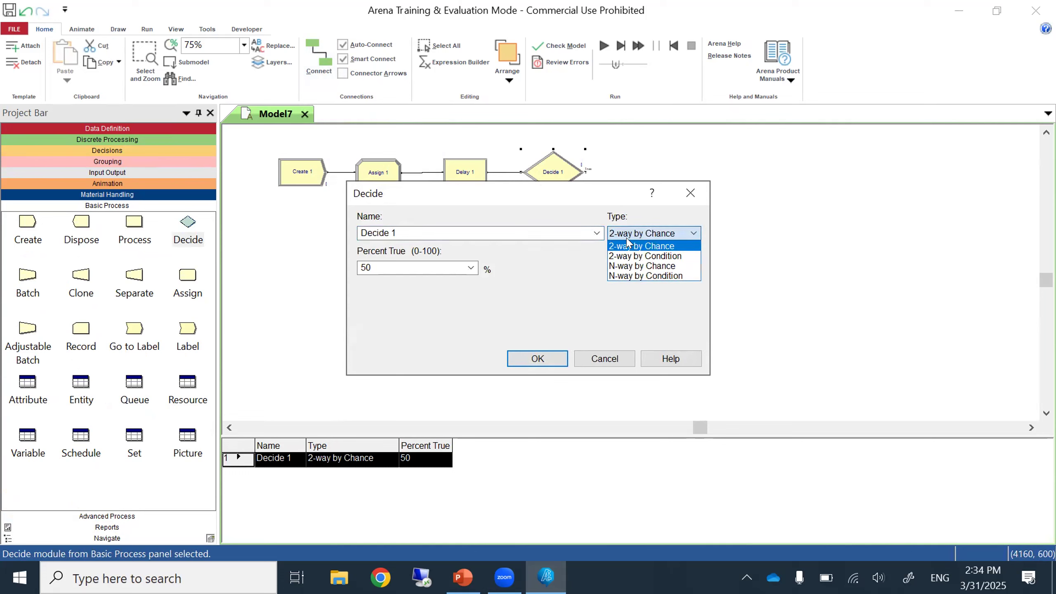
pyautogui.click(628, 255)
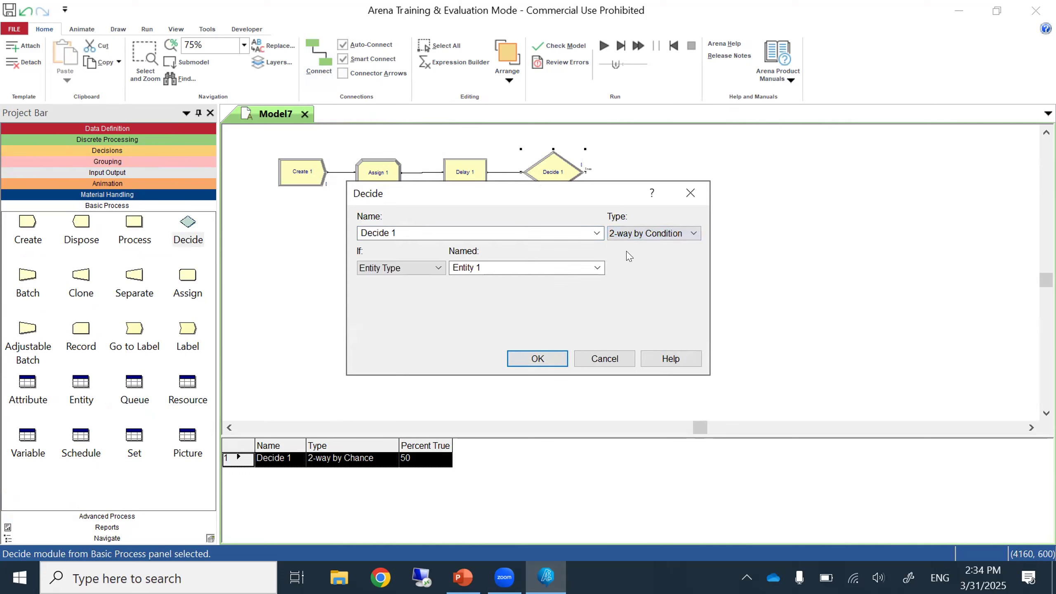
pyautogui.click(437, 269)
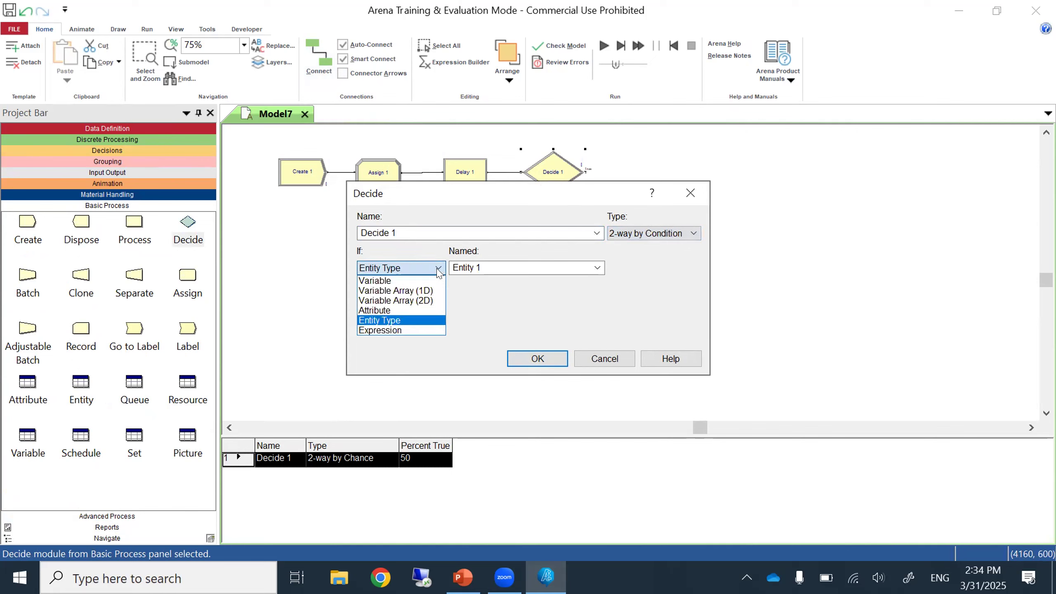
pyautogui.click(411, 311)
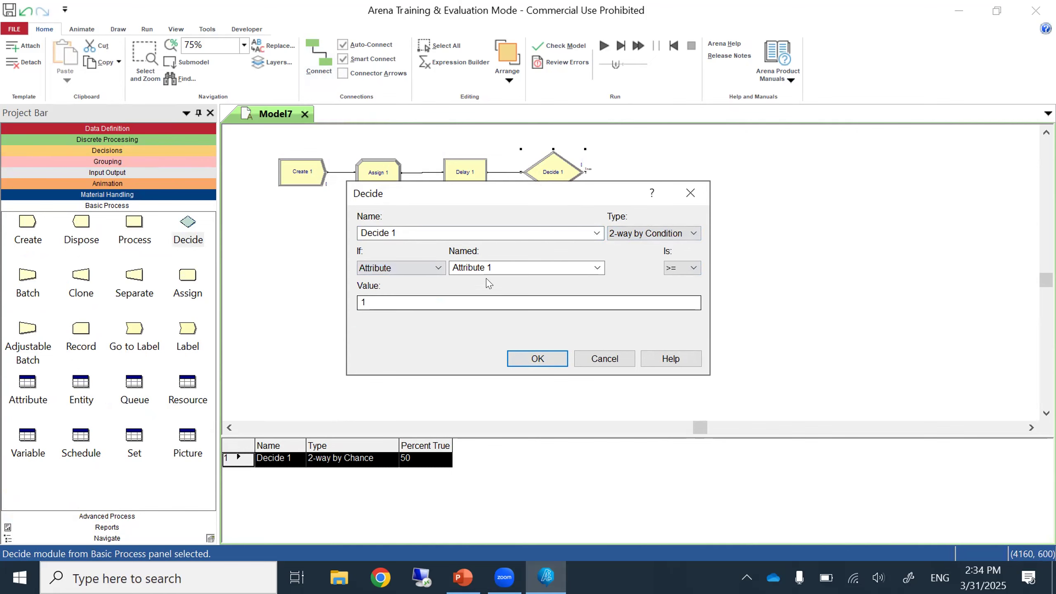
pyautogui.click(597, 267)
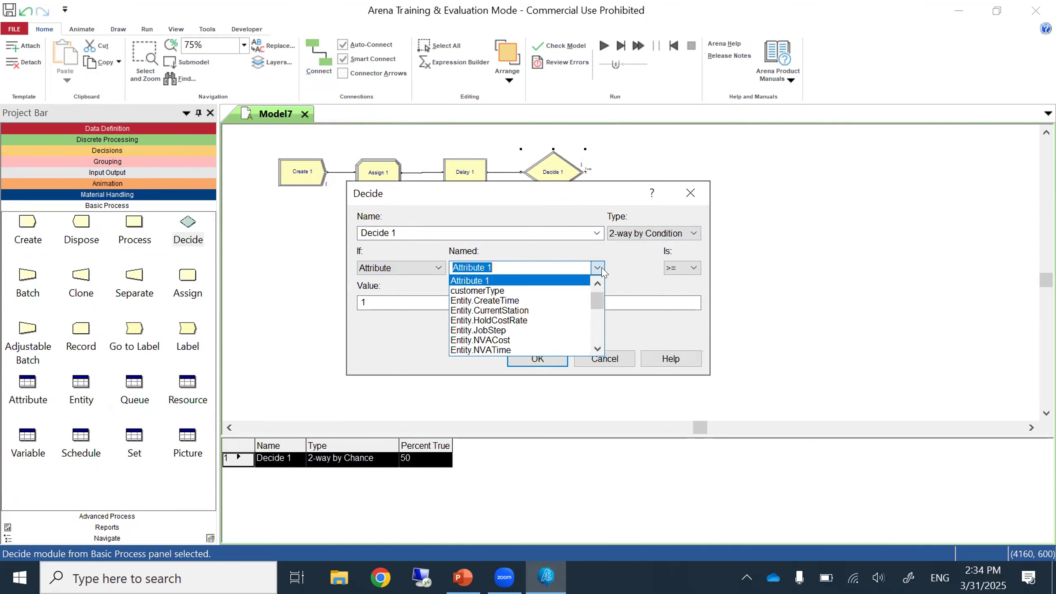
pyautogui.click(580, 291)
pyautogui.click(678, 268)
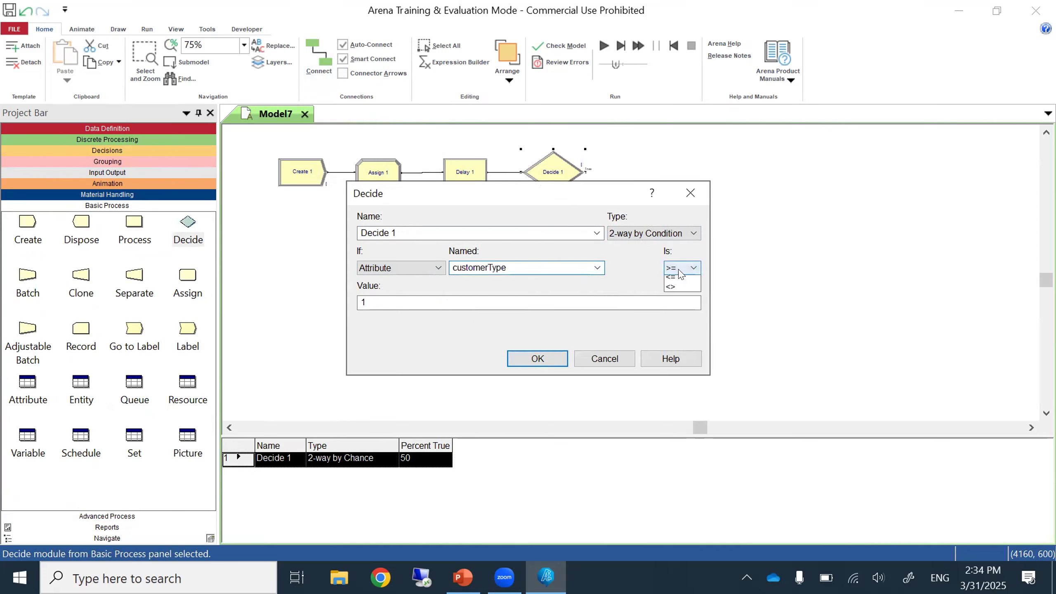
pyautogui.click(674, 299)
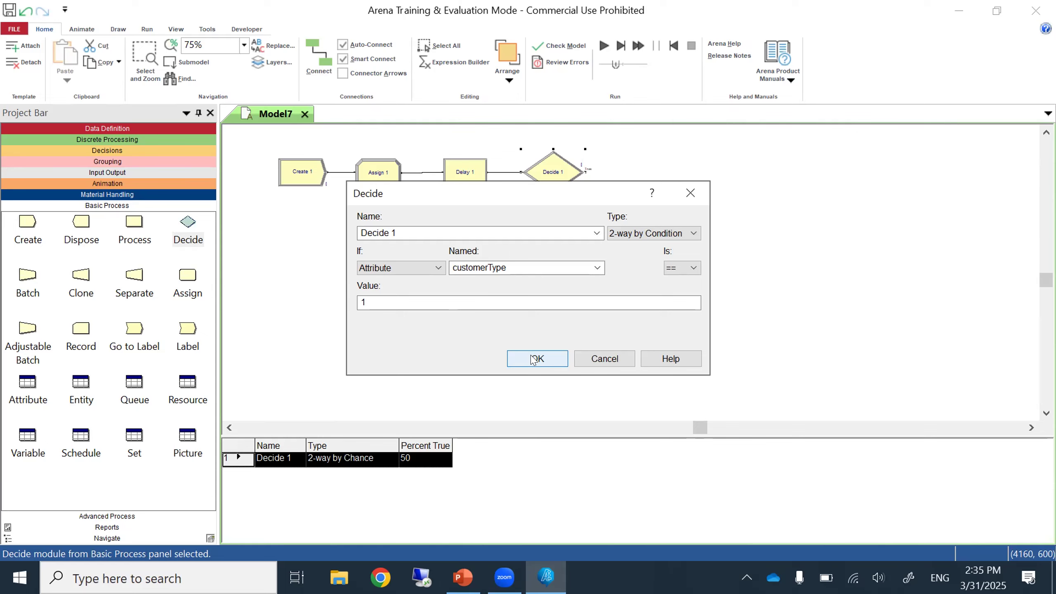
pyautogui.click(533, 358)
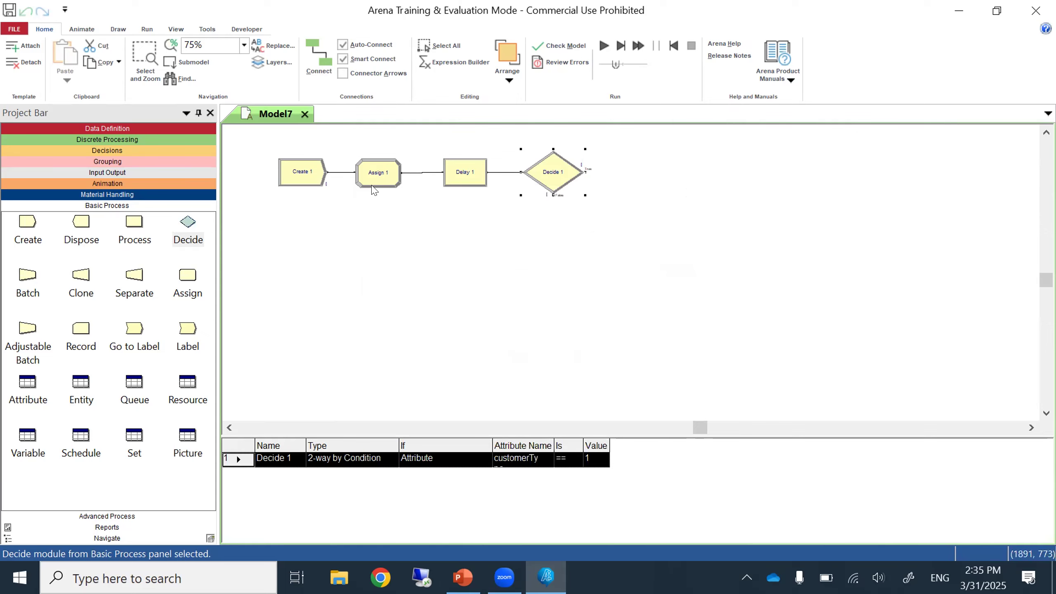
# Place two Assign modules, one beside Decide 1's True exit and one below its False exit, and delete the automatic connection between them.
pyautogui.click(215, 44)
pyautogui.write('85')
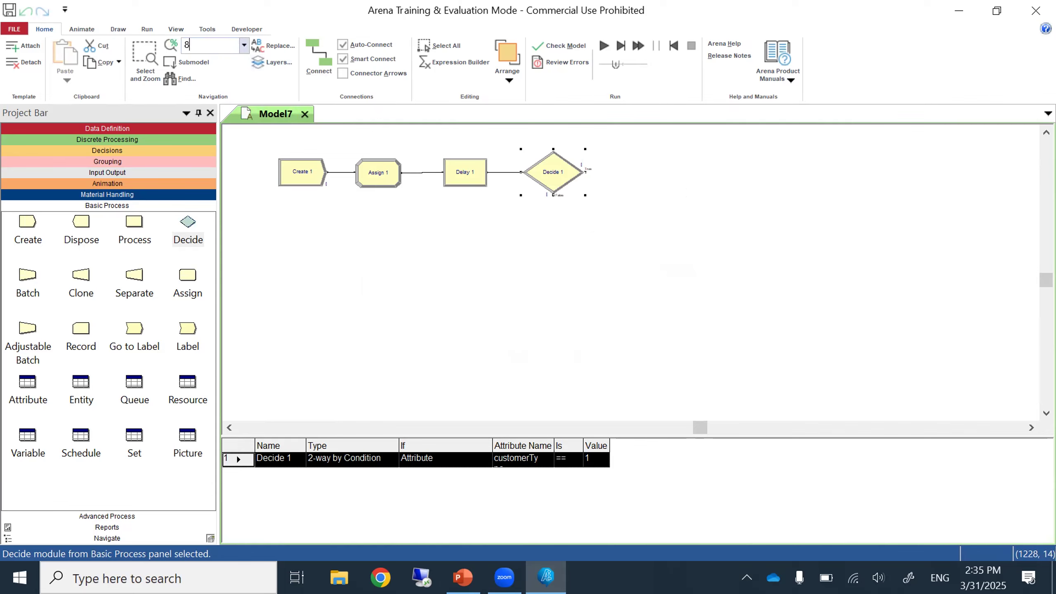
pyautogui.press('Return')
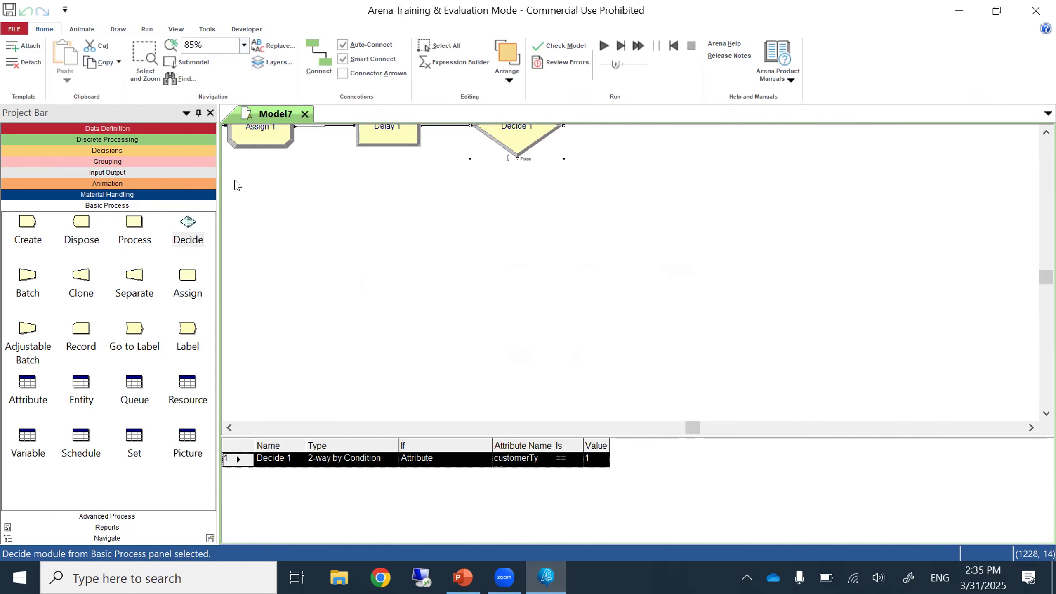
pyautogui.click(229, 427)
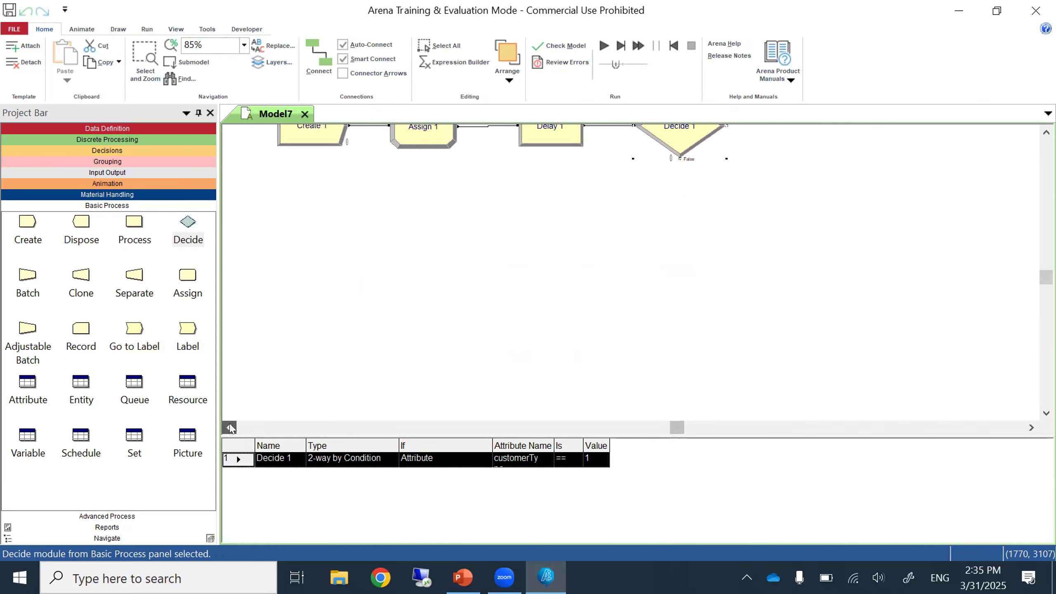
pyautogui.click(1047, 132)
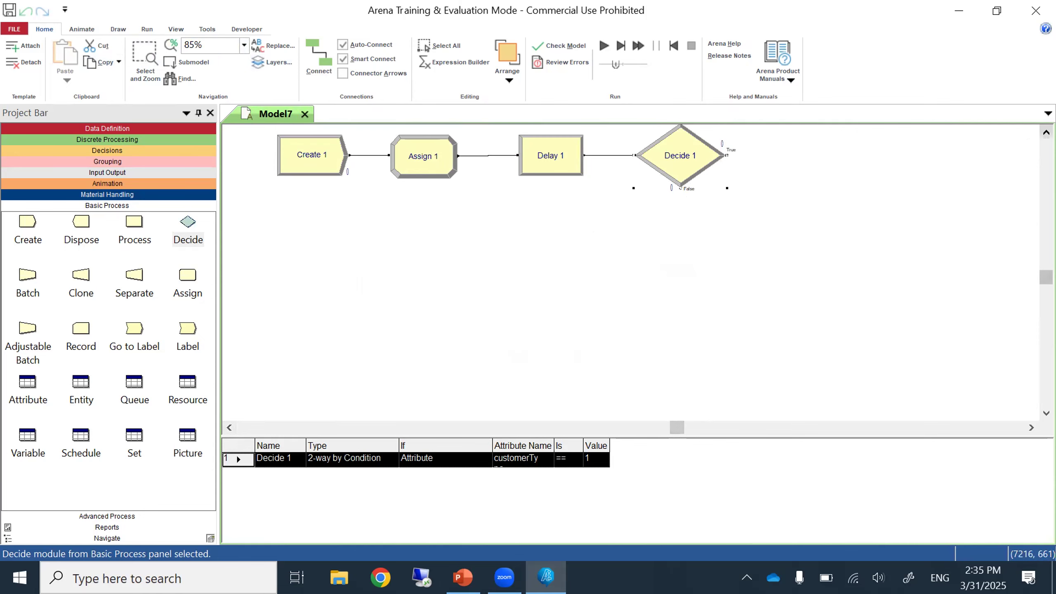
pyautogui.click(1047, 132)
pyautogui.click(772, 287)
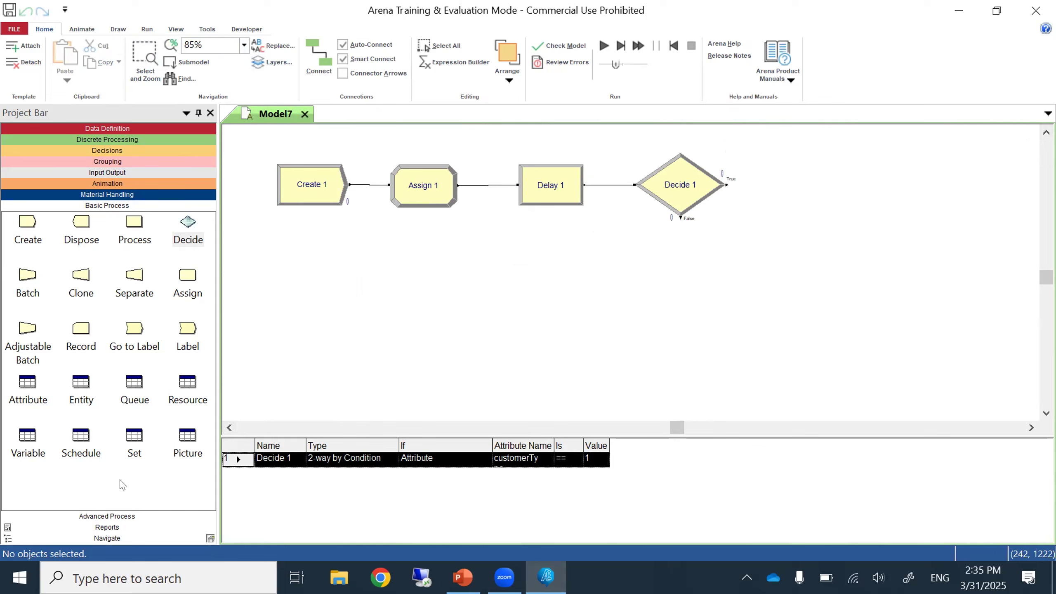
pyautogui.moveTo(189, 275); pyautogui.dragTo(779, 188)
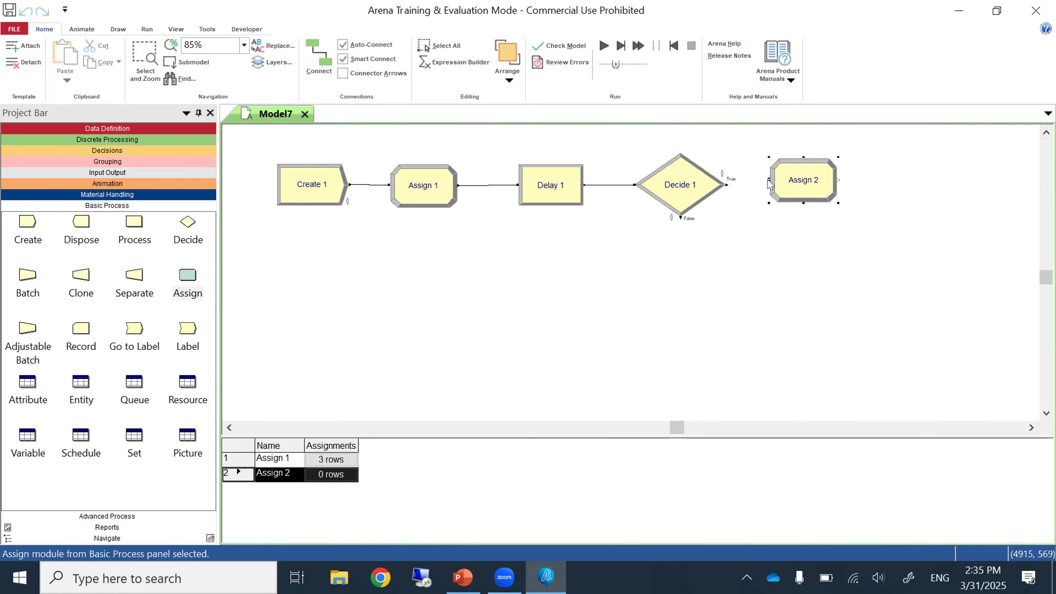
pyautogui.moveTo(189, 276); pyautogui.dragTo(690, 264)
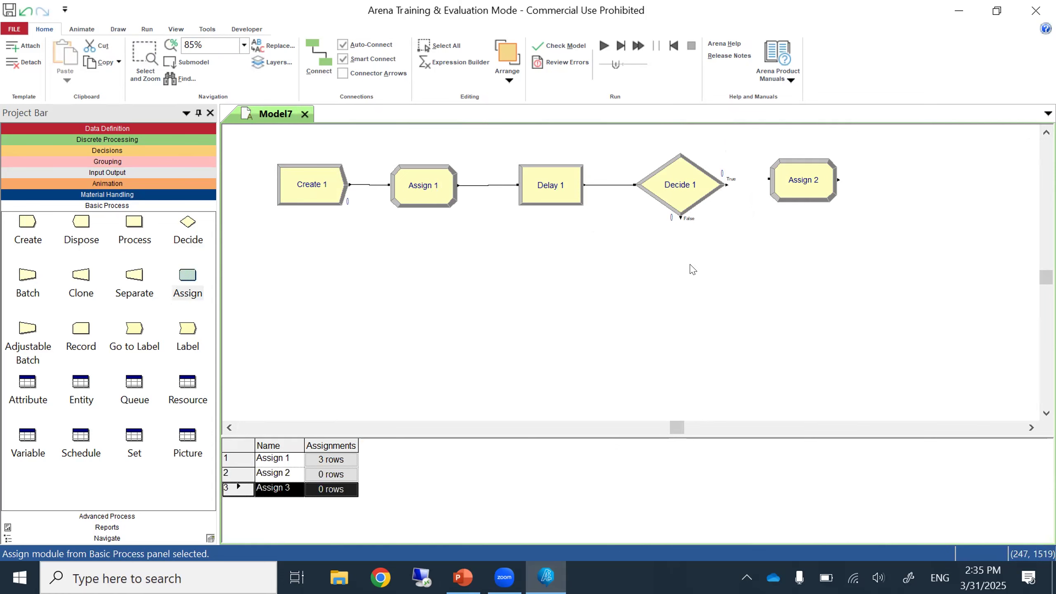
pyautogui.click(742, 224)
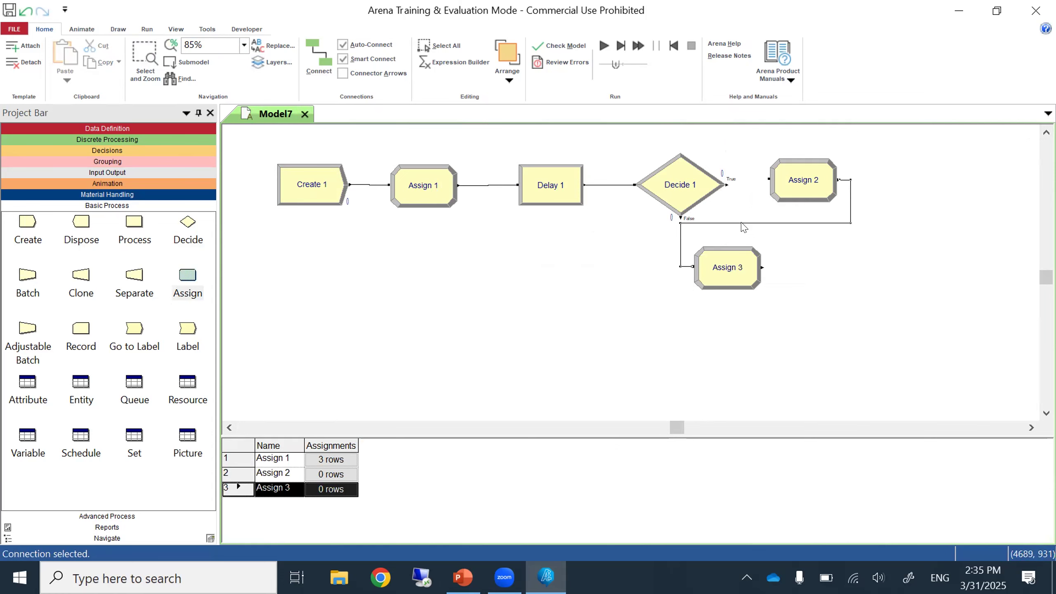
pyautogui.press('Delete')
# Add an assignment of type Attribute named procTime to Assign 2.
pyautogui.doubleClick(813, 185)
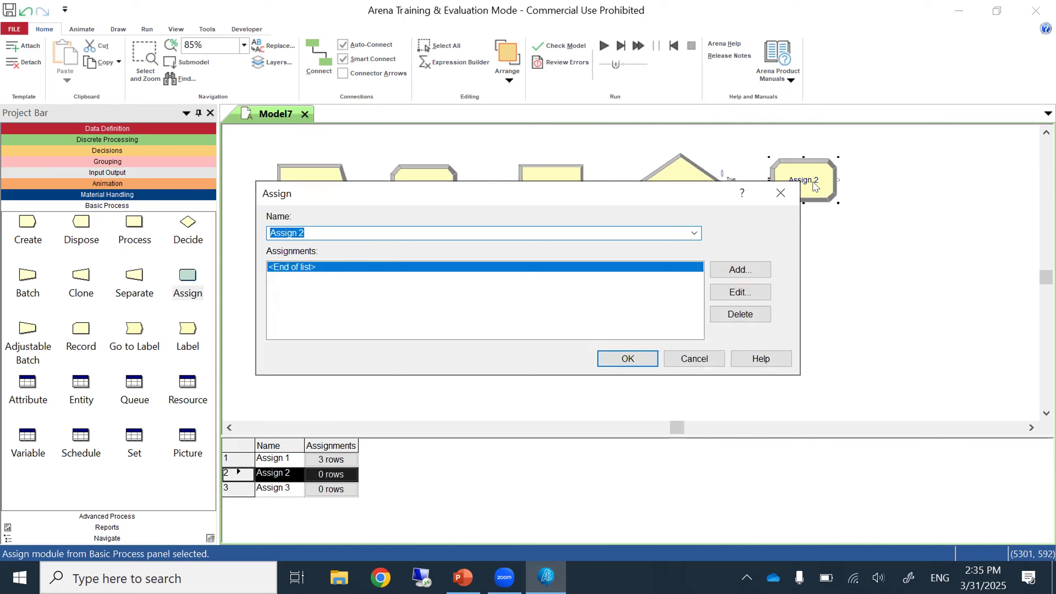
pyautogui.click(733, 270)
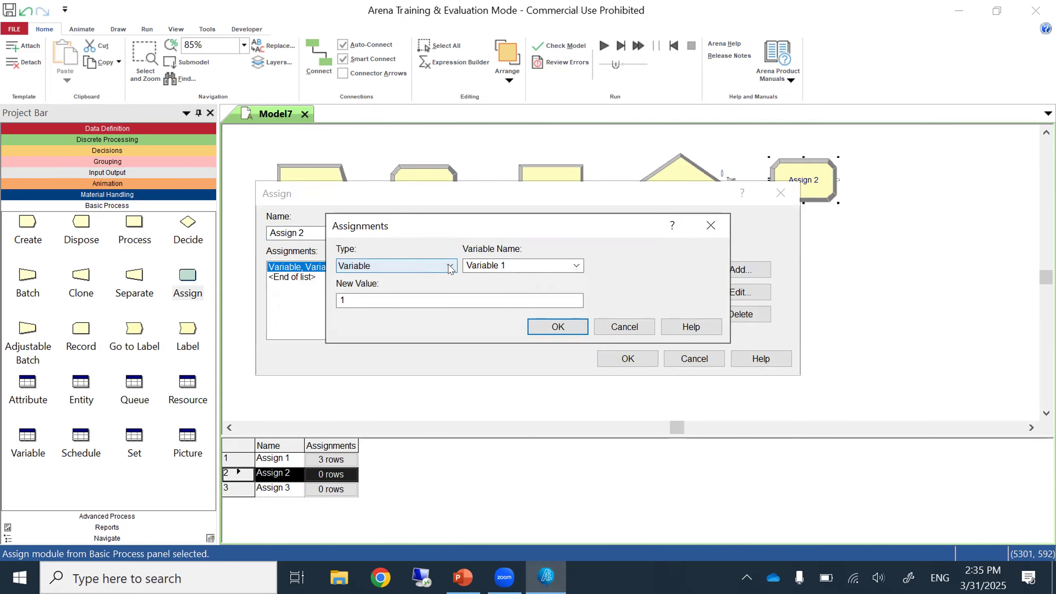
pyautogui.click(450, 265)
pyautogui.click(415, 303)
pyautogui.click(513, 264)
pyautogui.write('p')
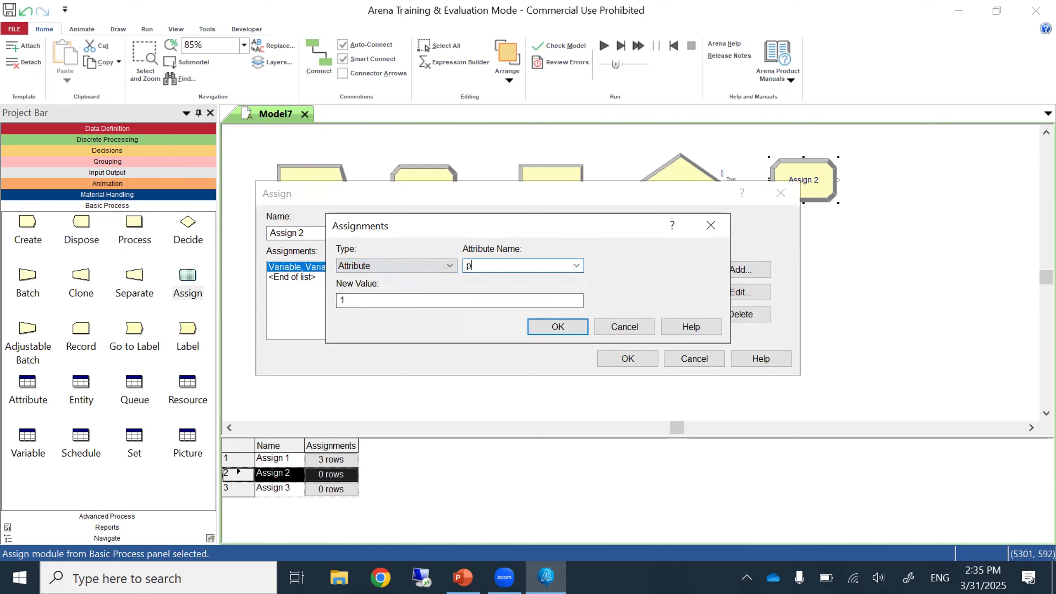
pyautogui.write('rocTime')
# Set procTime's new value in Assign 2 to 2, checking the Type A payment time on the 24 hour Store slide in PowerPoint.
pyautogui.doubleClick(362, 298)
pyautogui.press('BackSpace')
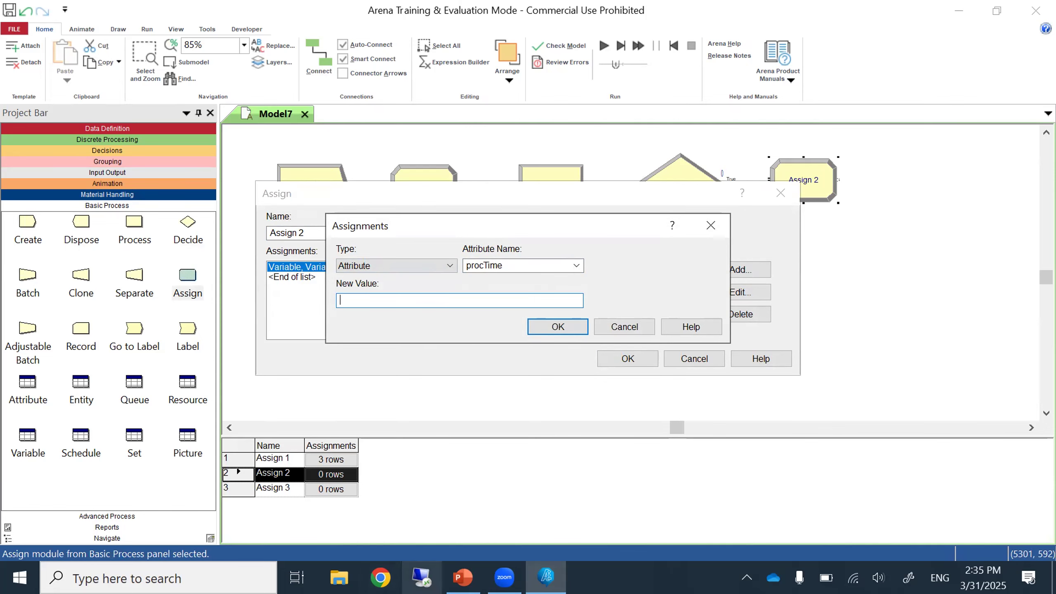
pyautogui.click(463, 577)
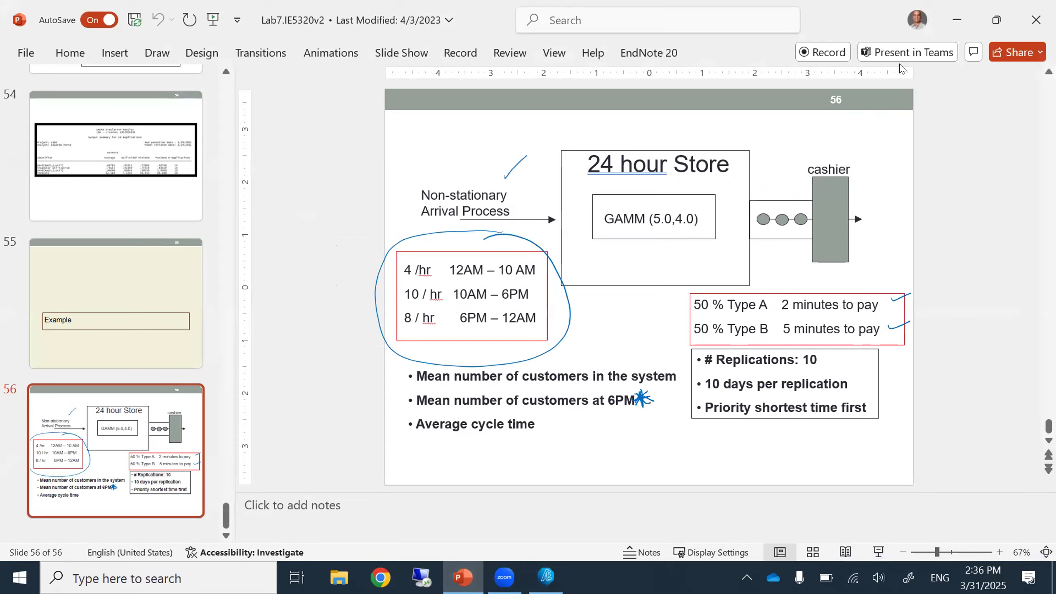
pyautogui.click(956, 19)
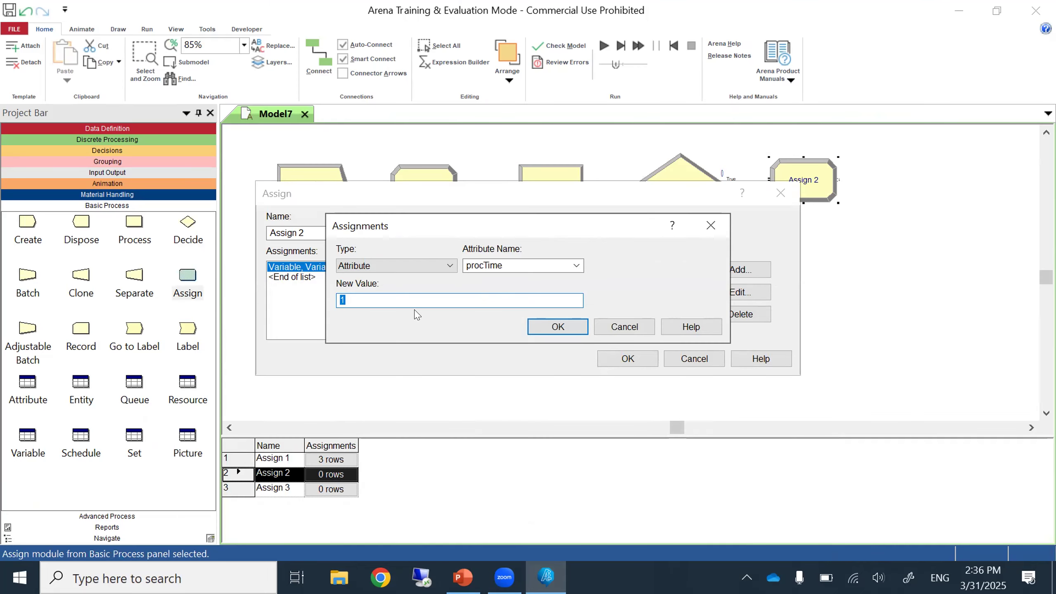
pyautogui.write('2')
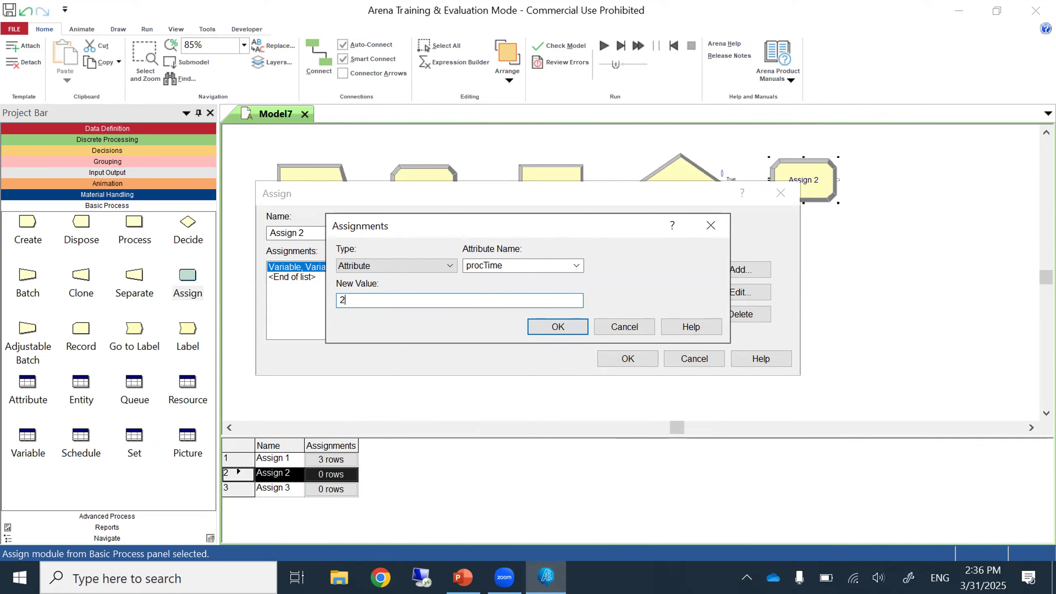
pyautogui.click(532, 331)
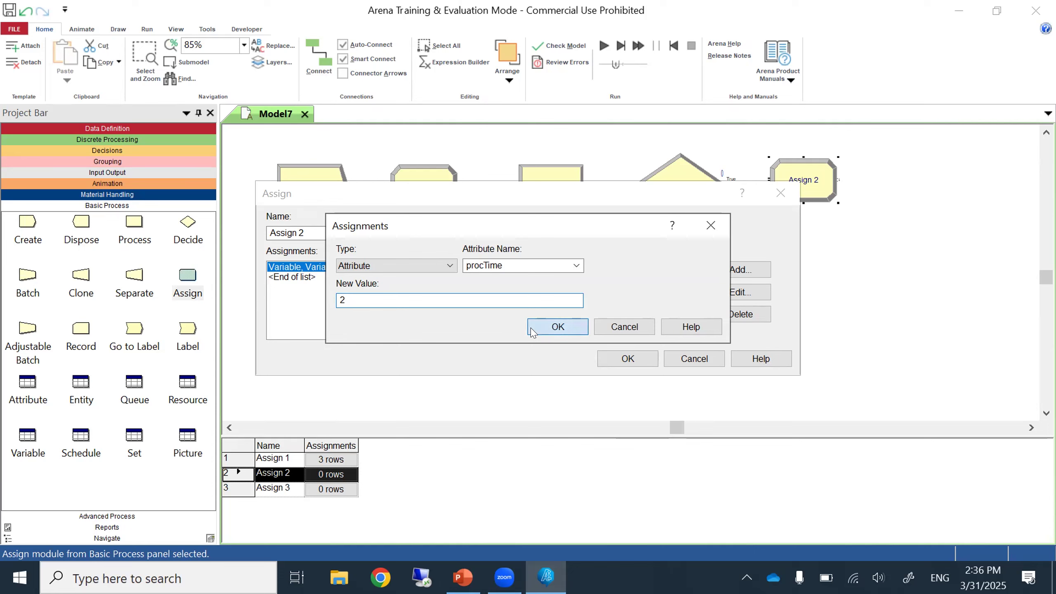
pyautogui.click(627, 359)
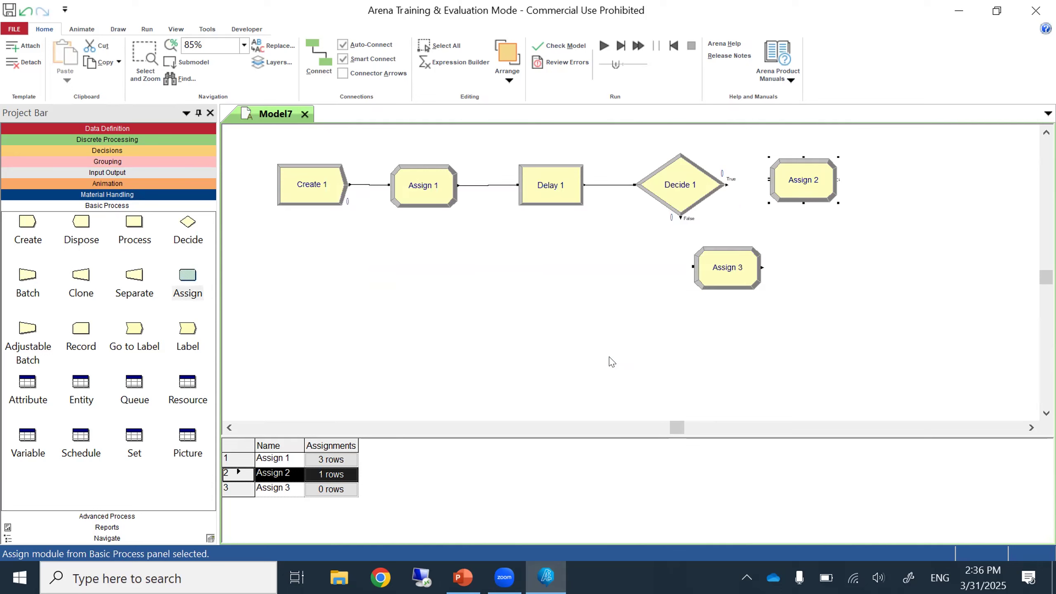
# Connect Decide 1's True exit to the entry of Assign 2.
pyautogui.click(319, 56)
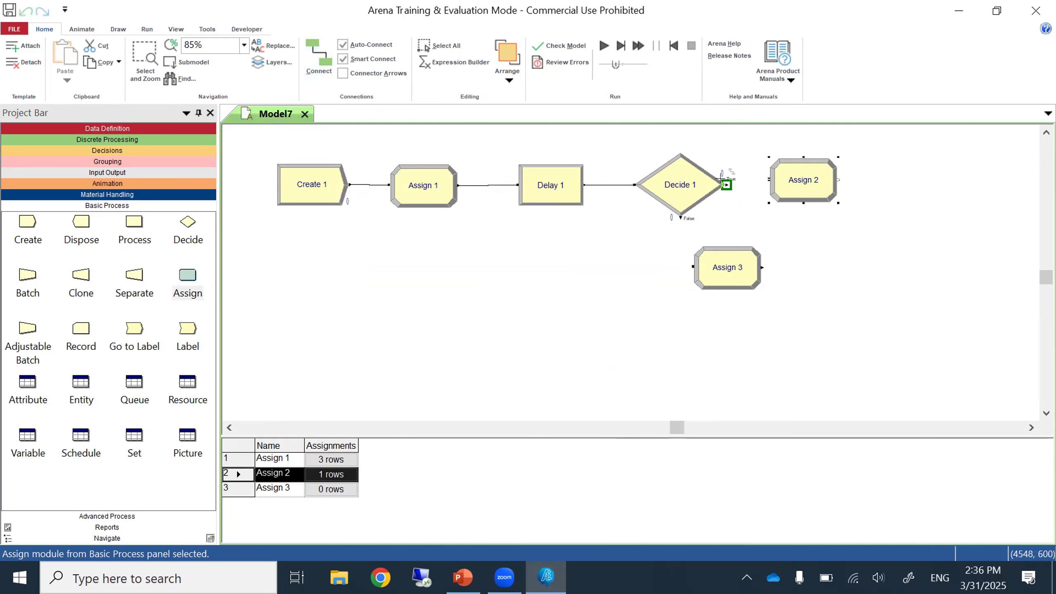
pyautogui.click(728, 184)
pyautogui.click(779, 189)
pyautogui.click(800, 271)
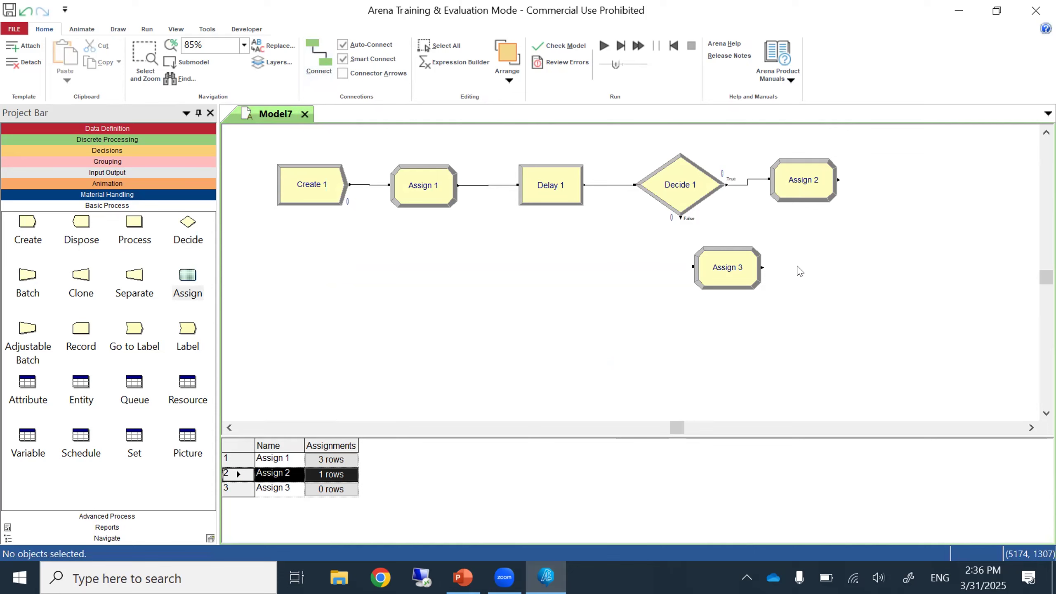
# Add an assignment of type Attribute to Assign 3, choosing the attribute procTime with the new value 5.
pyautogui.doubleClick(734, 275)
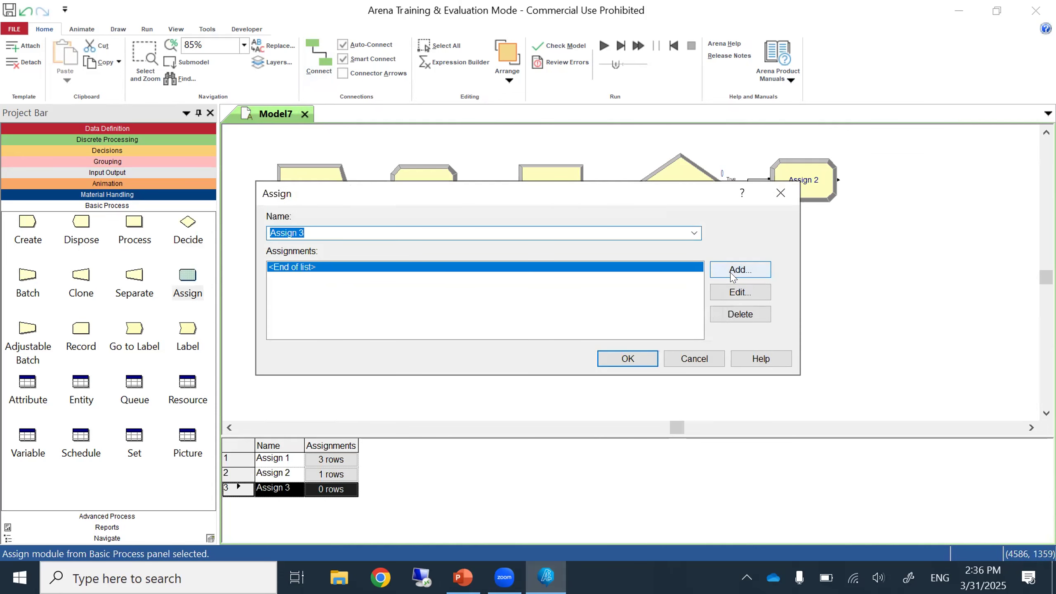
pyautogui.click(732, 275)
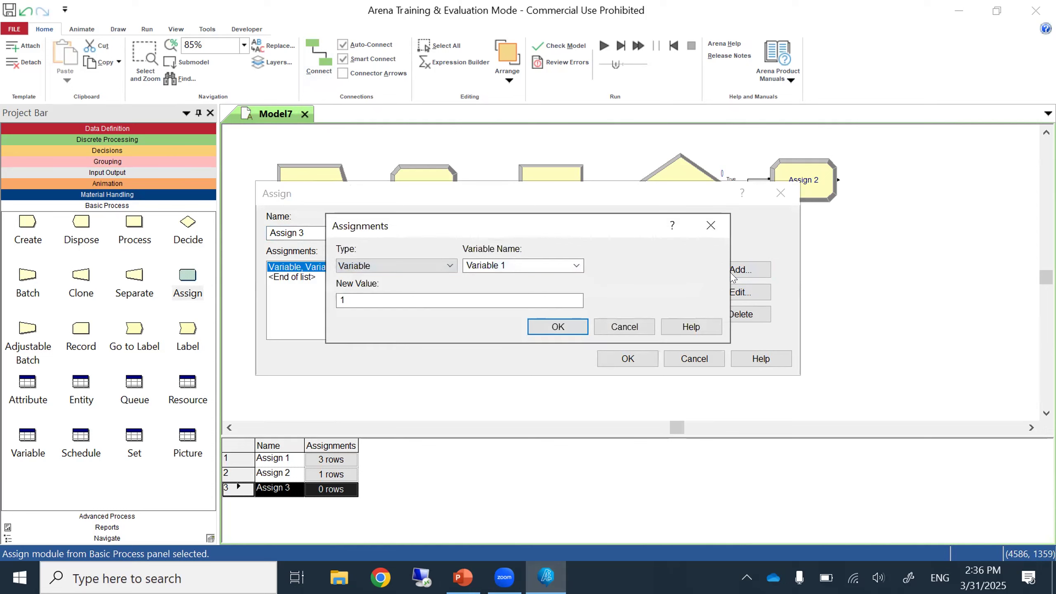
pyautogui.click(451, 266)
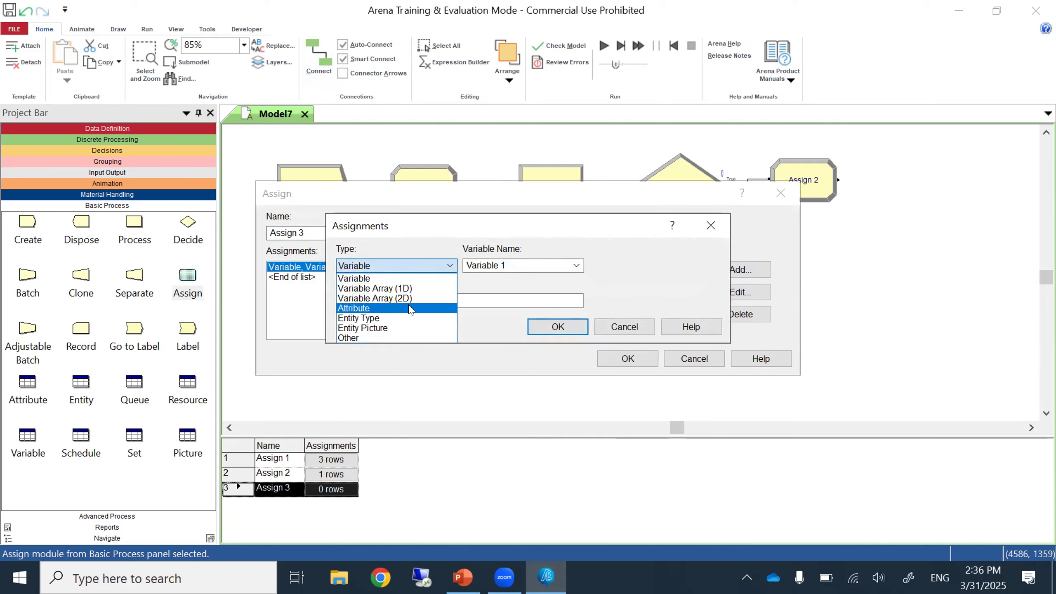
pyautogui.click(374, 307)
pyautogui.click(563, 266)
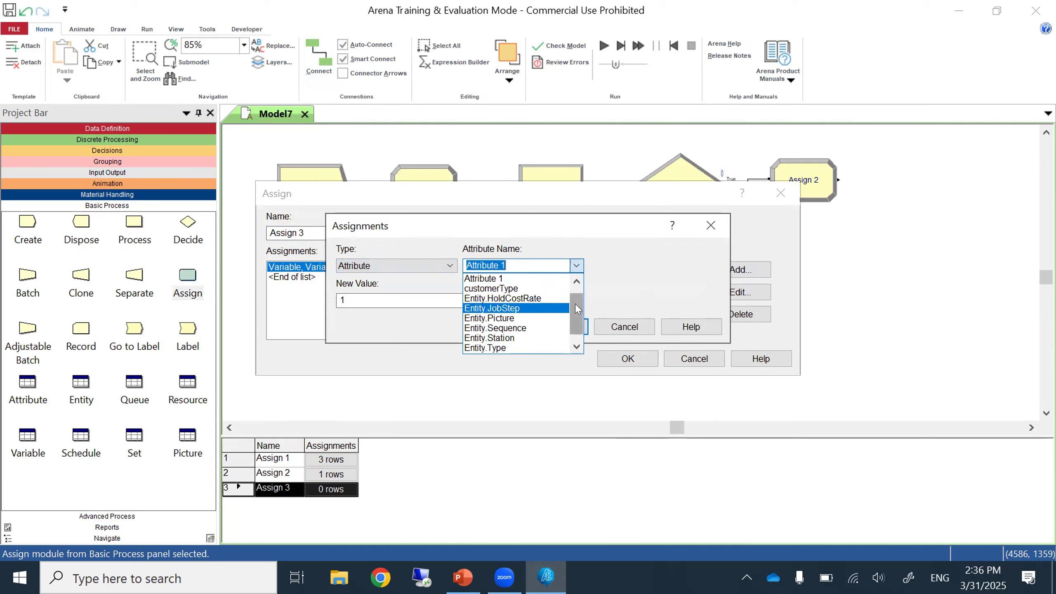
pyautogui.scroll(-1, 514, 333)
pyautogui.click(516, 348)
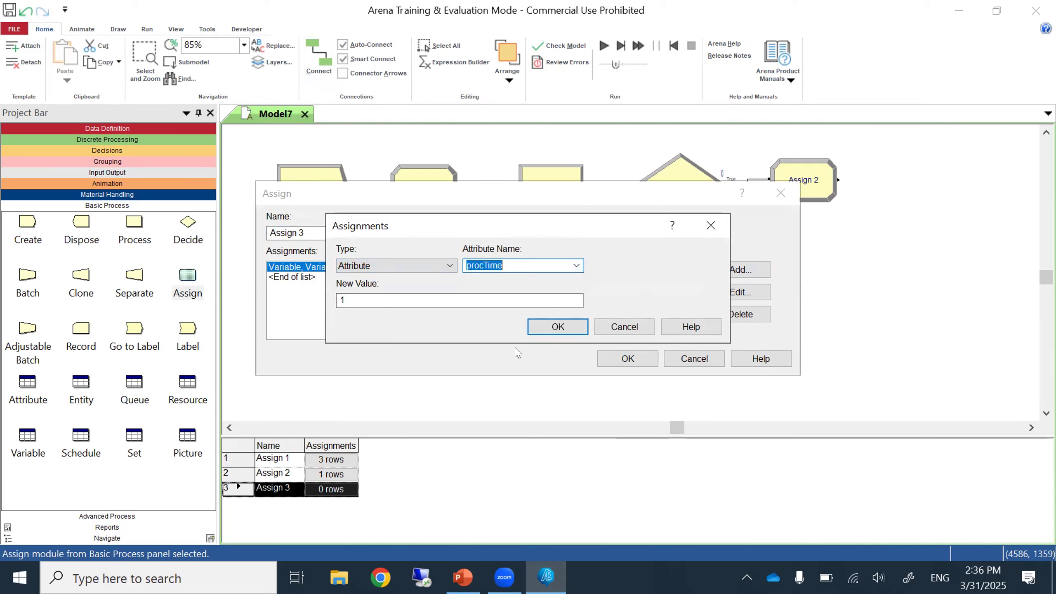
pyautogui.click(354, 297)
pyautogui.doubleClick(354, 297)
pyautogui.write('5')
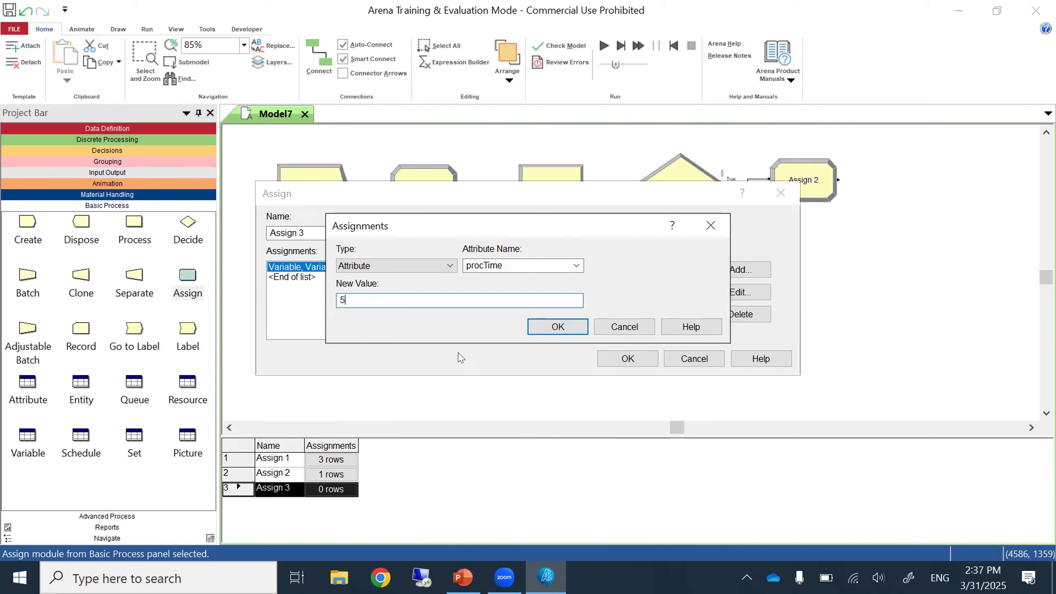
pyautogui.click(549, 326)
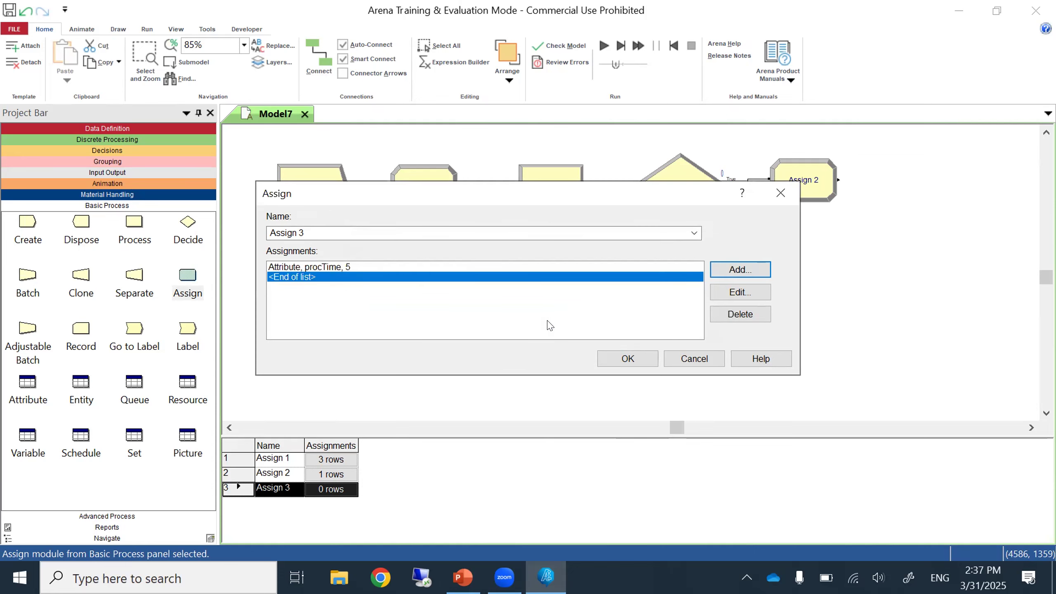
# Accept Assign 3's settings and connect Decide 1's False exit to the entry of Assign 3.
pyautogui.click(612, 364)
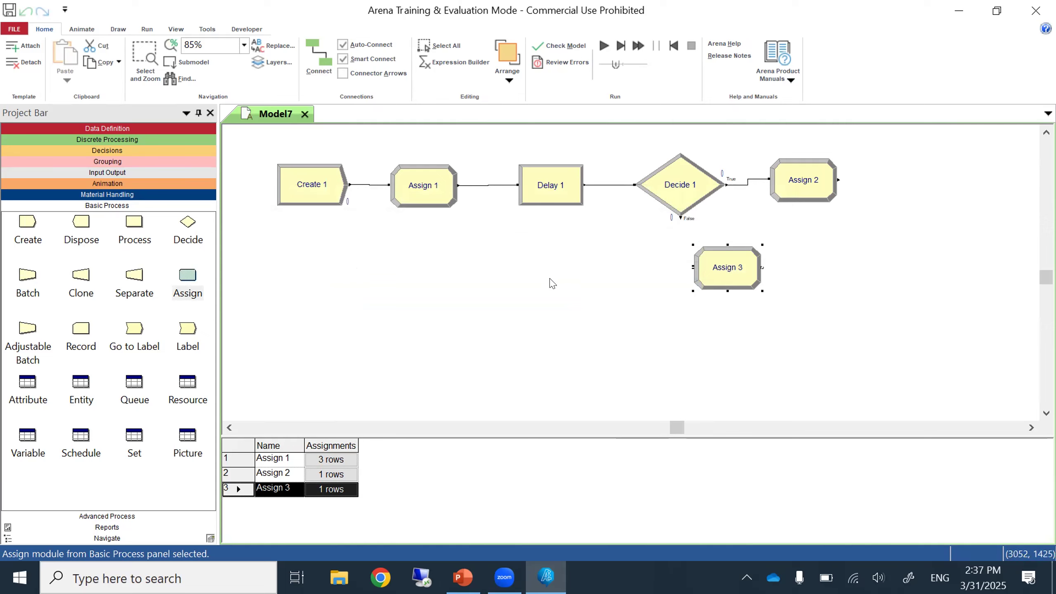
pyautogui.click(318, 56)
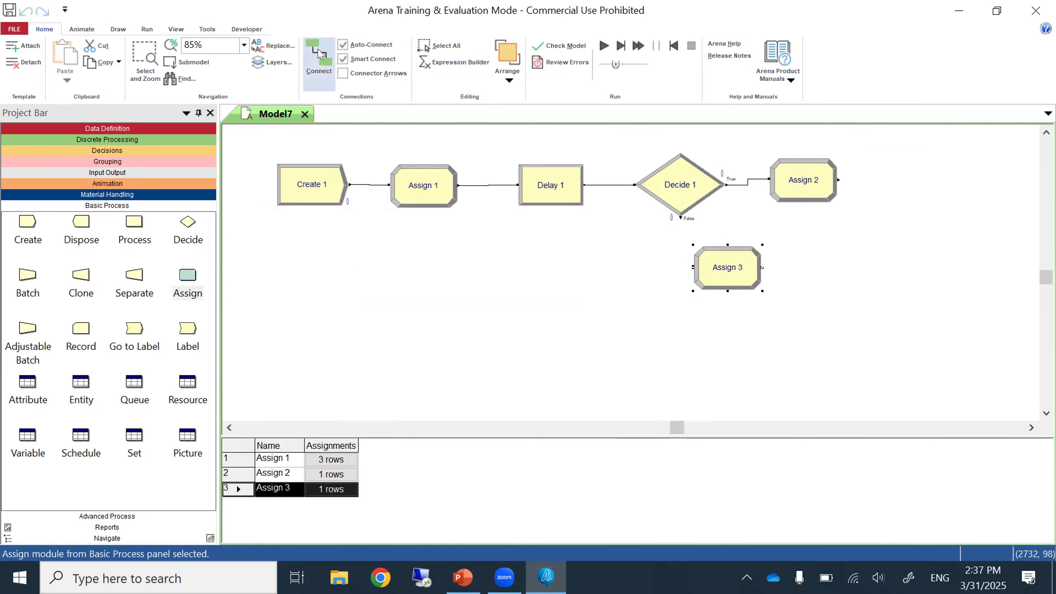
pyautogui.click(680, 218)
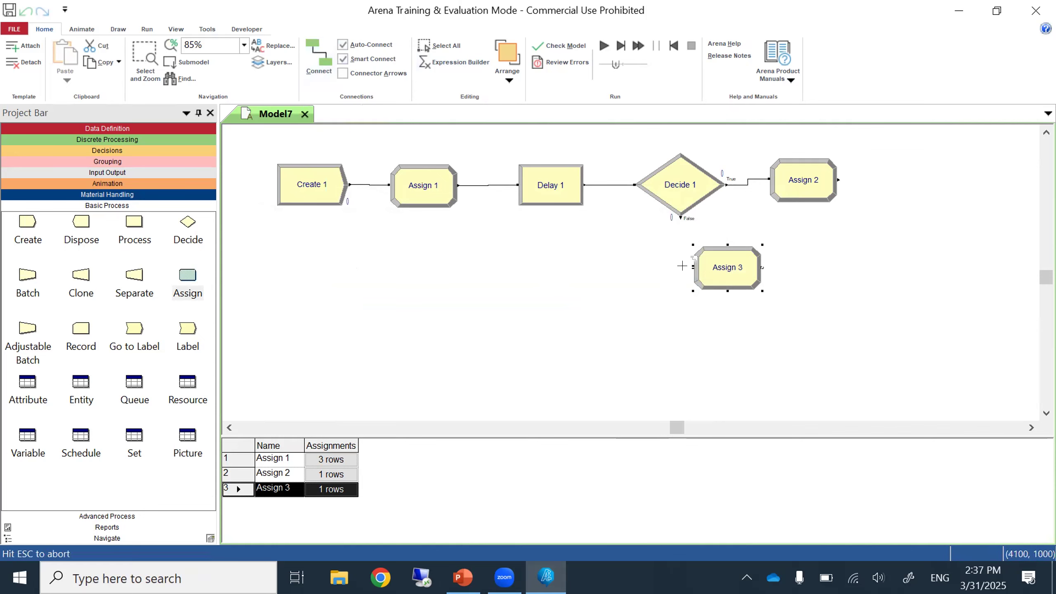
pyautogui.click(693, 266)
pyautogui.click(686, 332)
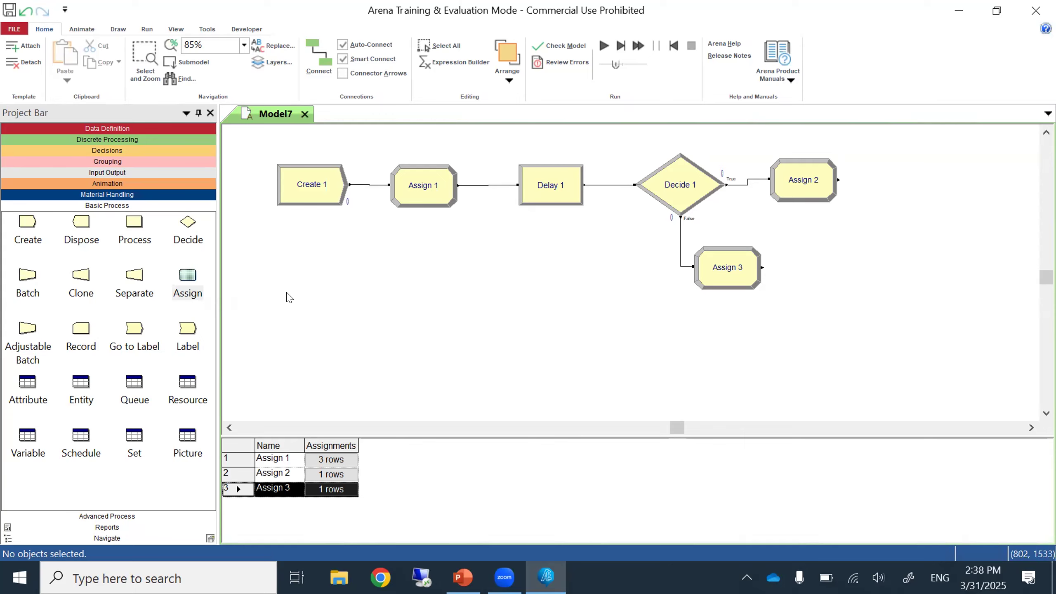
# Place a Process module to the right of the Assign modules and set its action to Seize Delay Release.
pyautogui.moveTo(134, 223); pyautogui.dragTo(916, 185)
pyautogui.moveTo(881, 223); pyautogui.dragTo(880, 224)
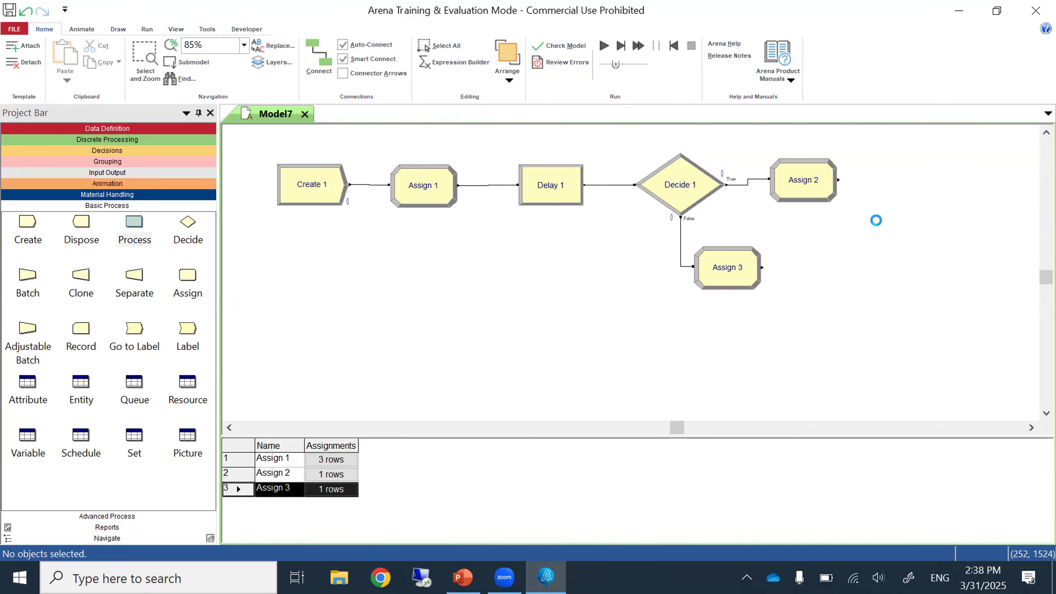
pyautogui.doubleClick(895, 229)
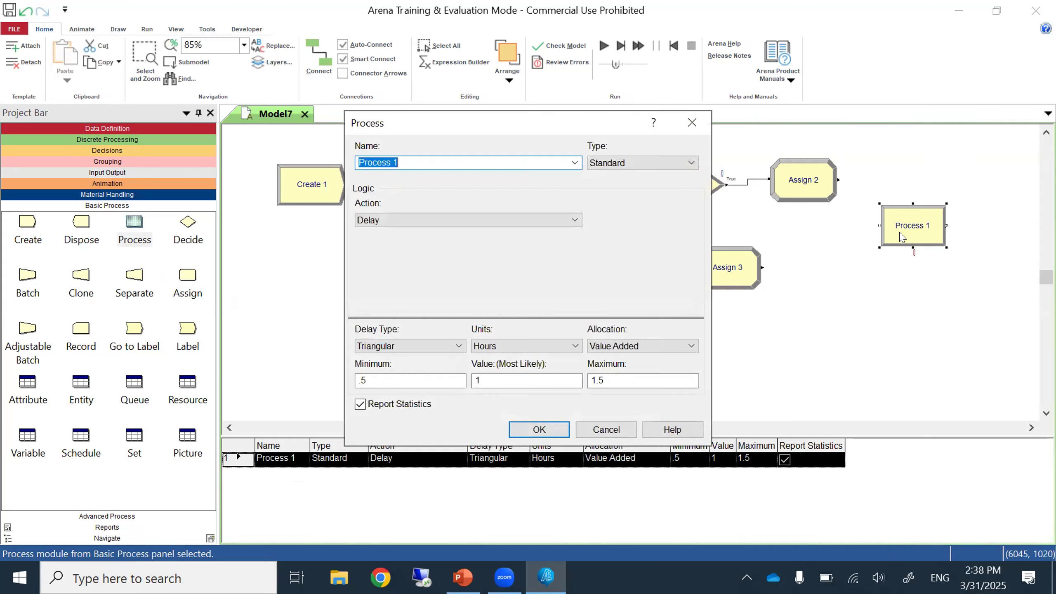
pyautogui.click(576, 221)
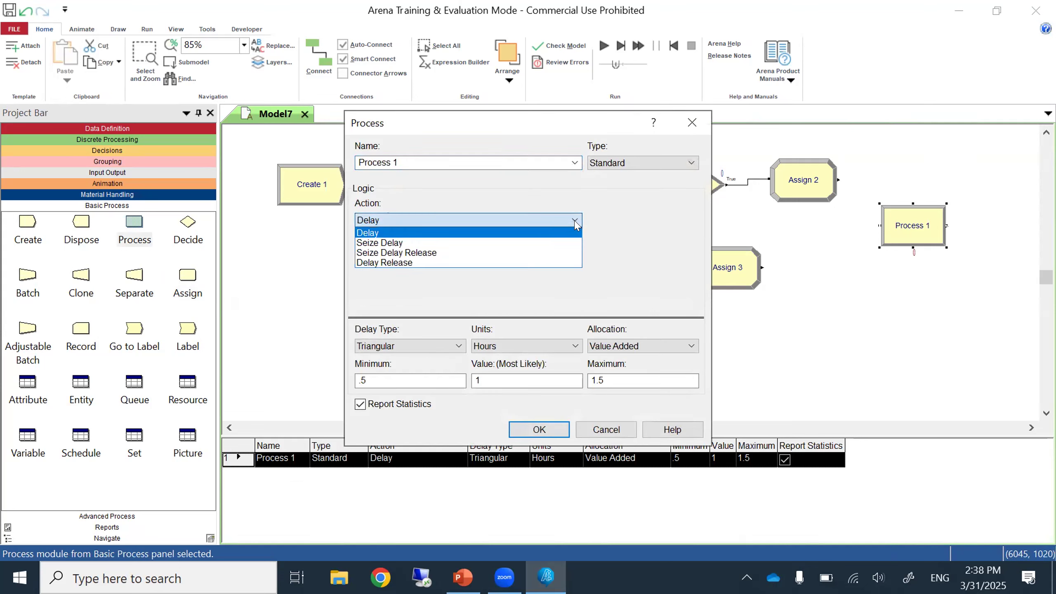
pyautogui.click(549, 252)
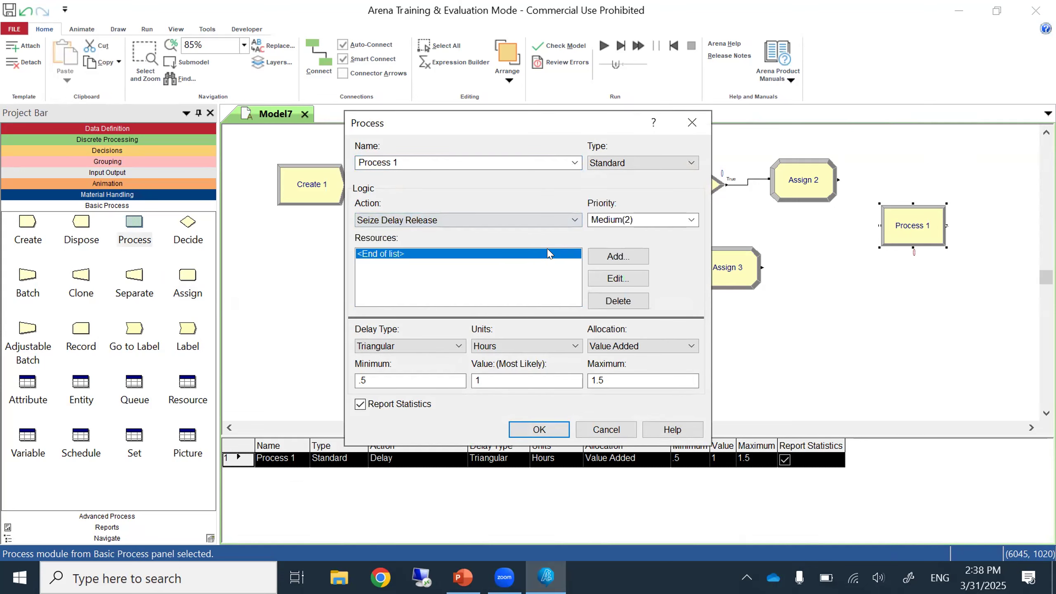
# Add a resource named cashier to Process 1, with 1 unit to seize and release.
pyautogui.click(602, 261)
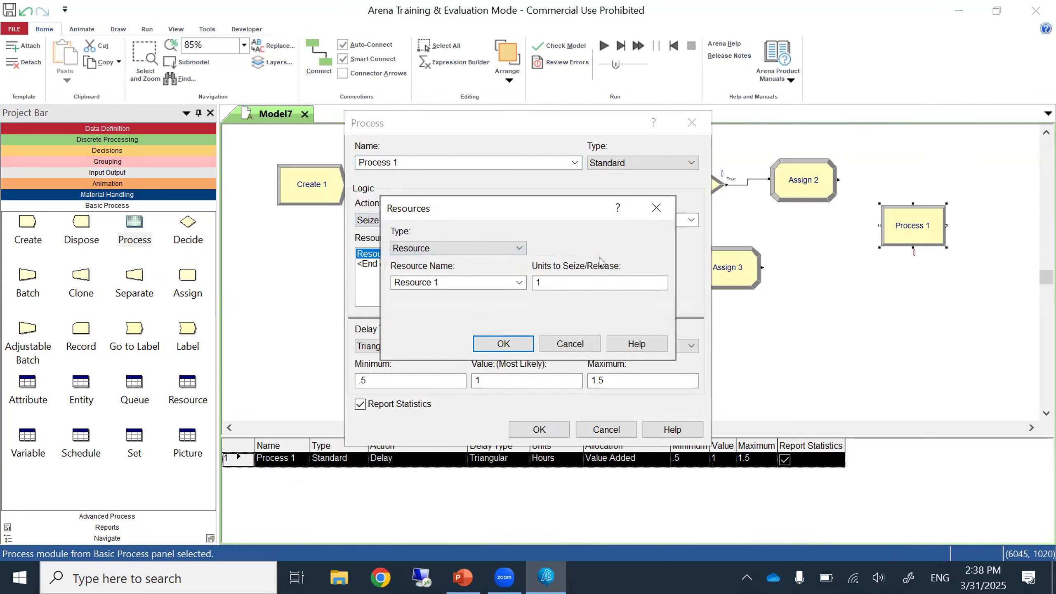
pyautogui.click(467, 280)
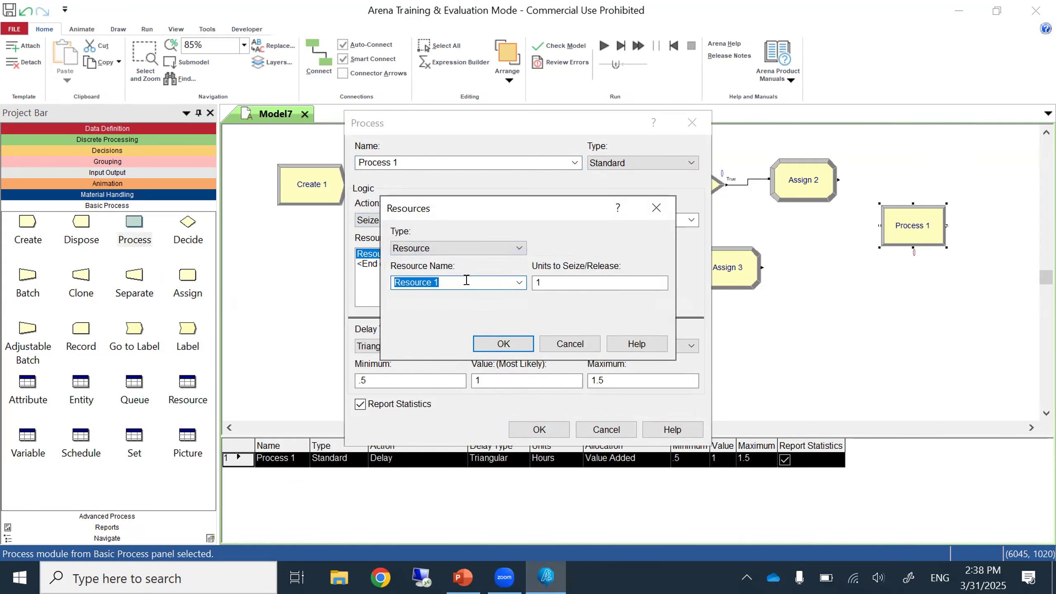
pyautogui.write('cashier')
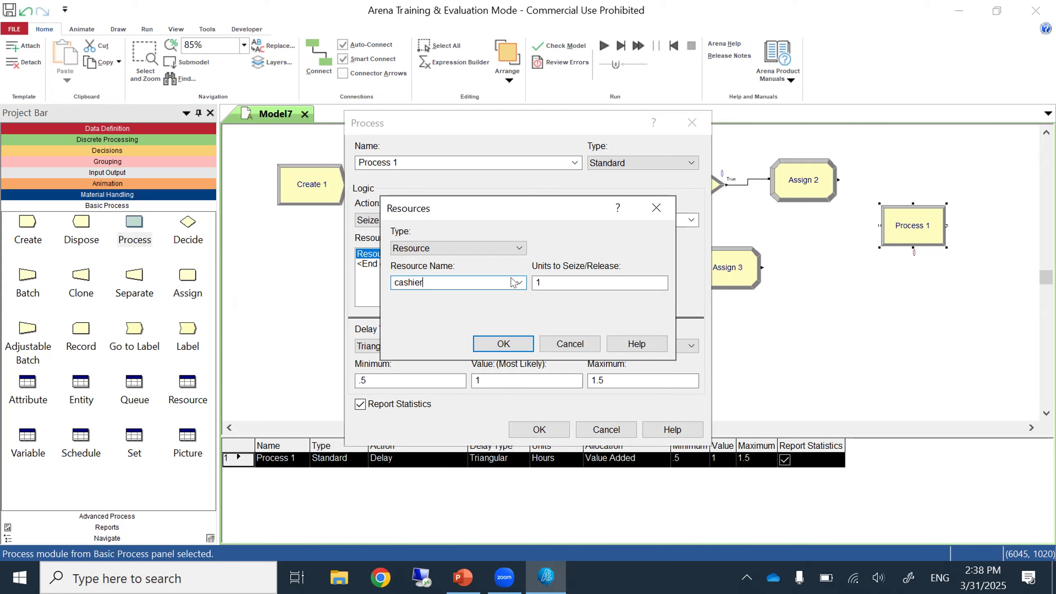
pyautogui.click(504, 345)
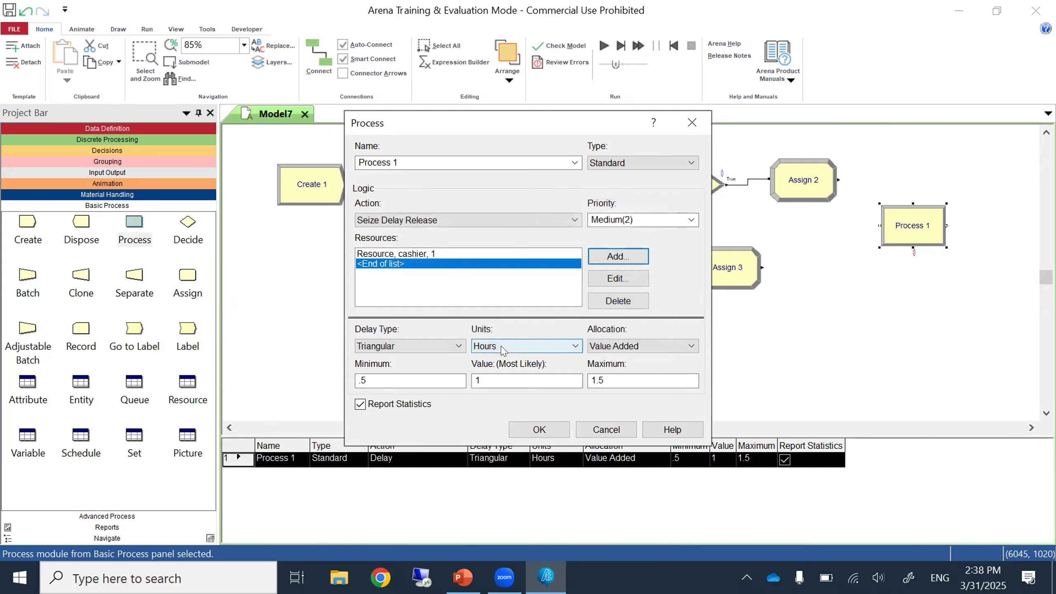
# Set Process 1's delay type to Expression and its units to Minutes.
pyautogui.click(457, 346)
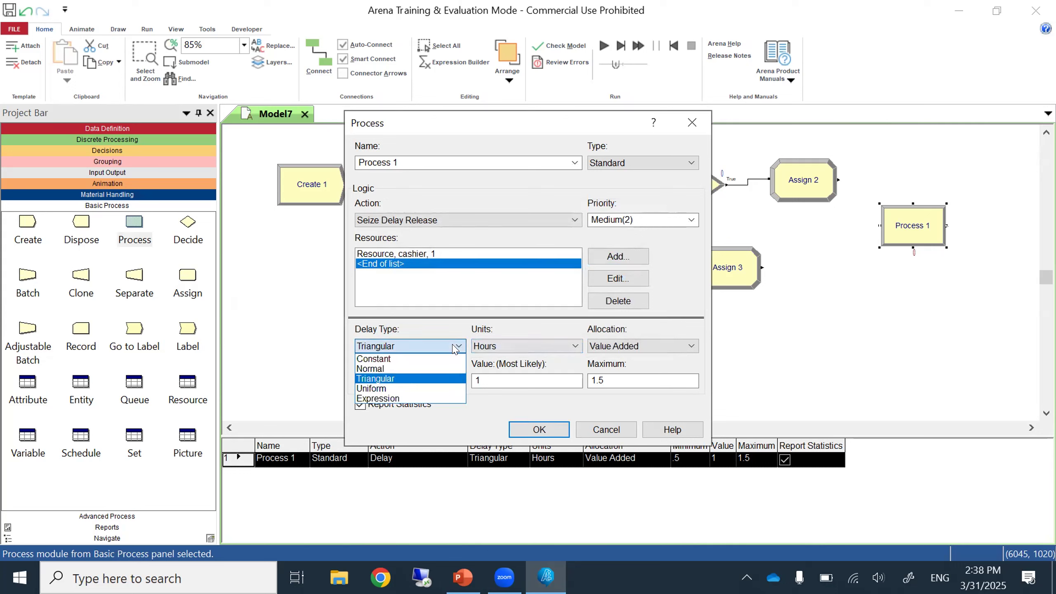
pyautogui.click(432, 398)
pyautogui.click(578, 346)
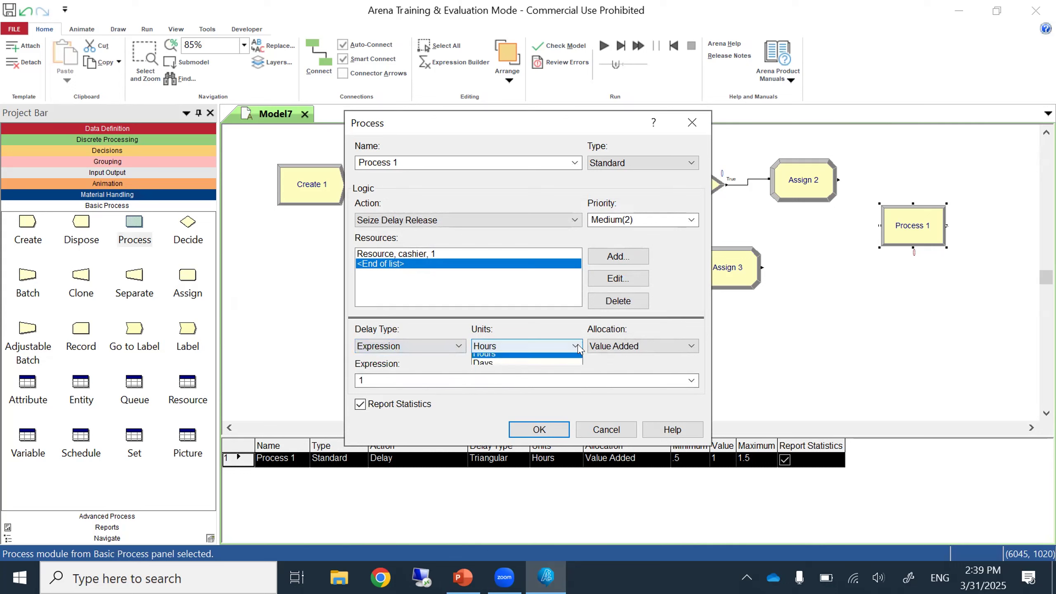
pyautogui.click(566, 369)
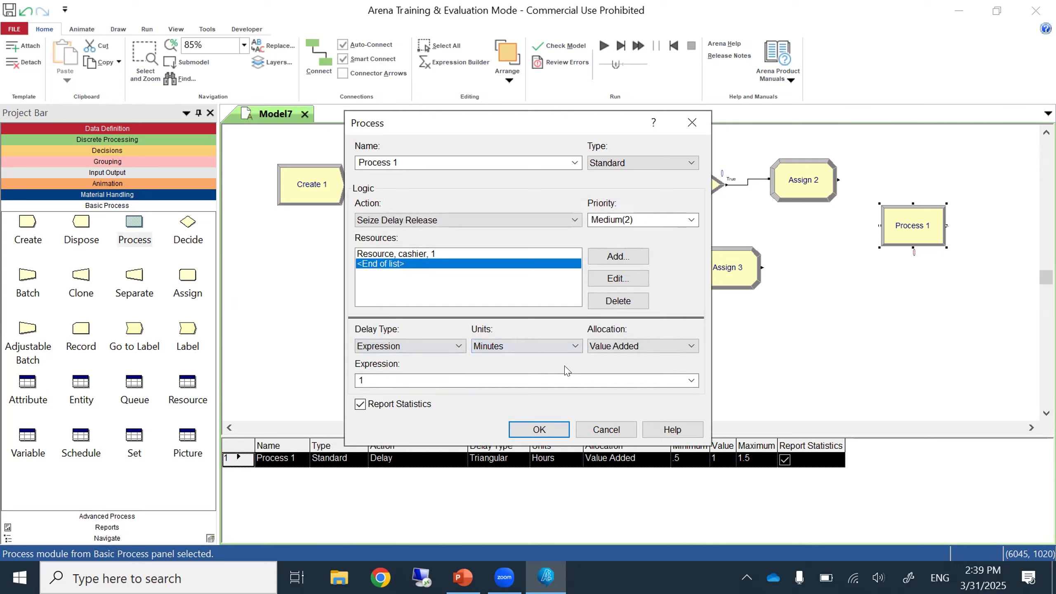
# Enter procTime as Process 1's delay expression and accept the module's settings.
pyautogui.click(691, 380)
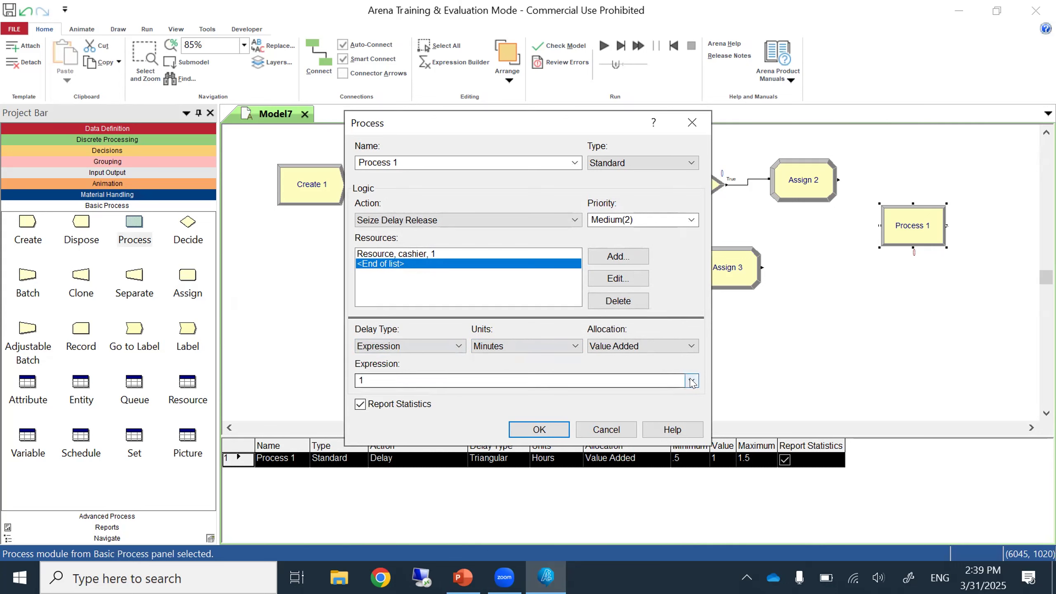
pyautogui.moveTo(691, 422)
pyautogui.mouseDown()
pyautogui.moveTo(688, 451)
pyautogui.moveTo(691, 406)
pyautogui.mouseUp()
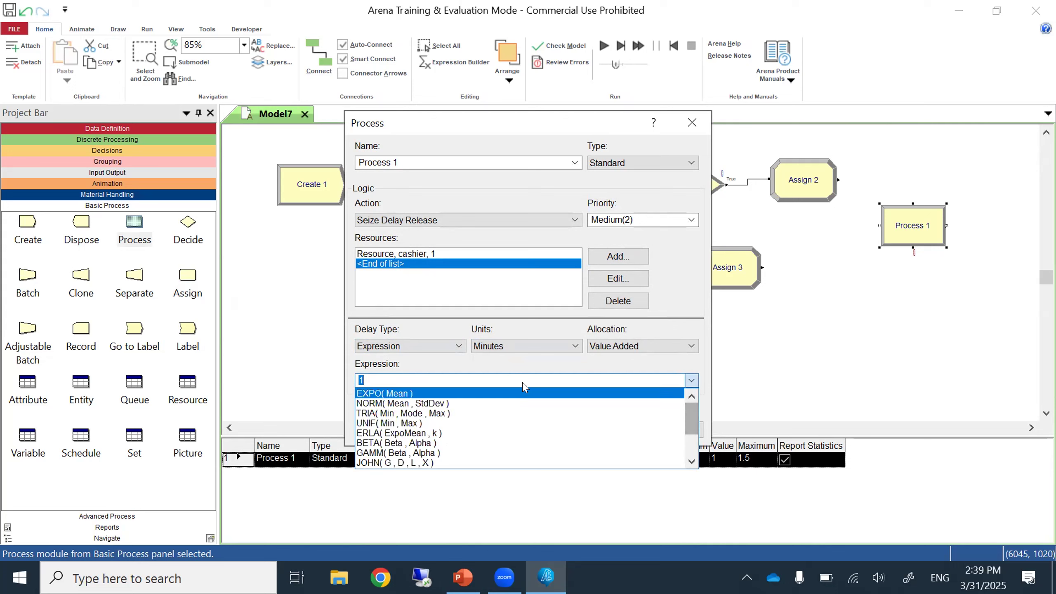
pyautogui.click(495, 378)
pyautogui.write('p')
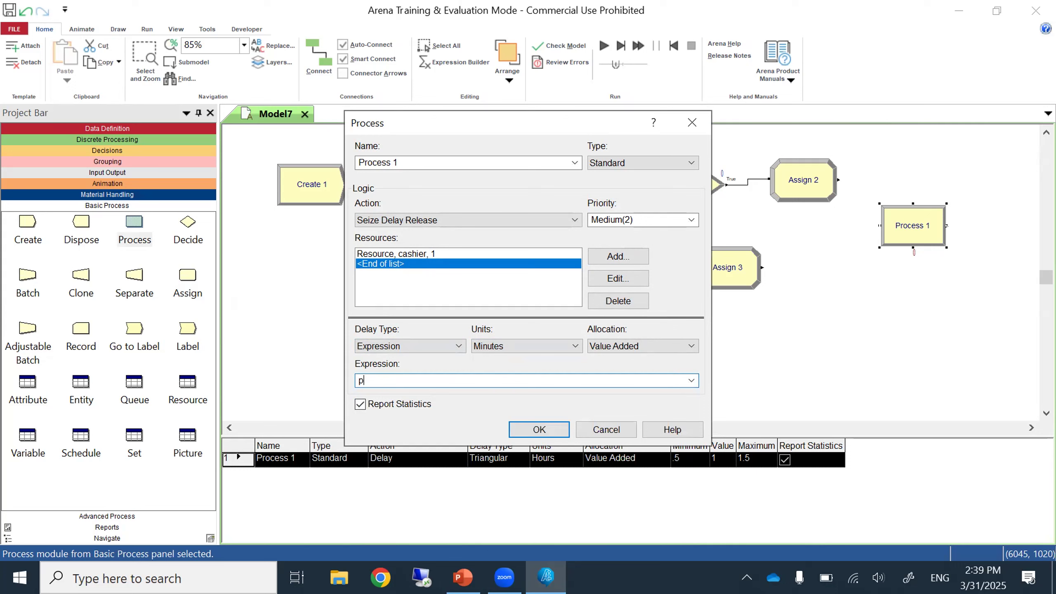
pyautogui.write('rocTine')
pyautogui.press('BackSpace')
pyautogui.press('BackSpace')
pyautogui.write('me')
pyautogui.click(530, 430)
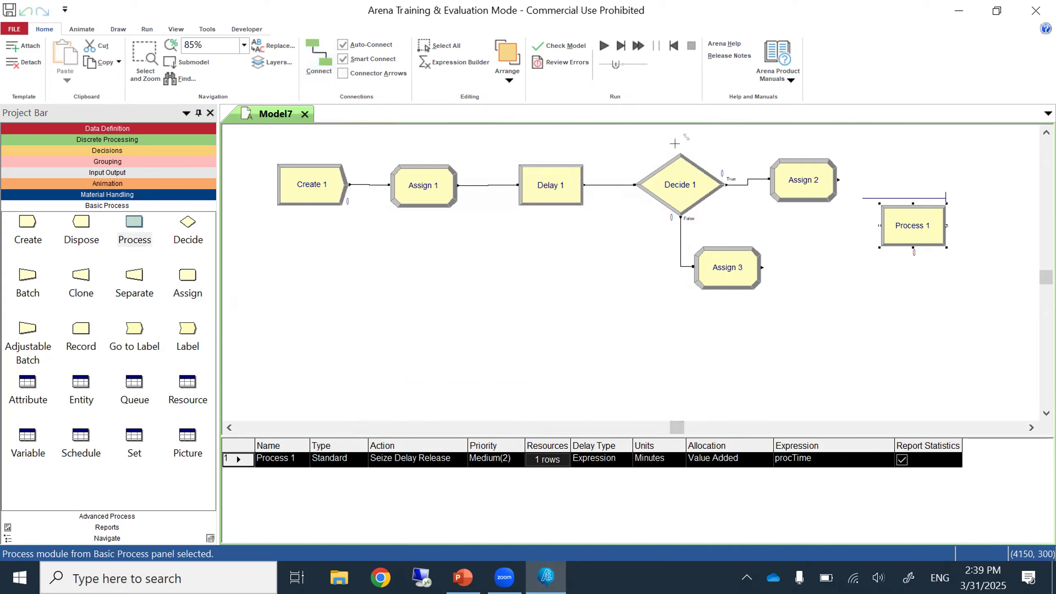
# Connect the exits of Assign 2 and Assign 3 to the entry of Process 1.
pyautogui.click(839, 180)
pyautogui.click(879, 225)
pyautogui.click(310, 52)
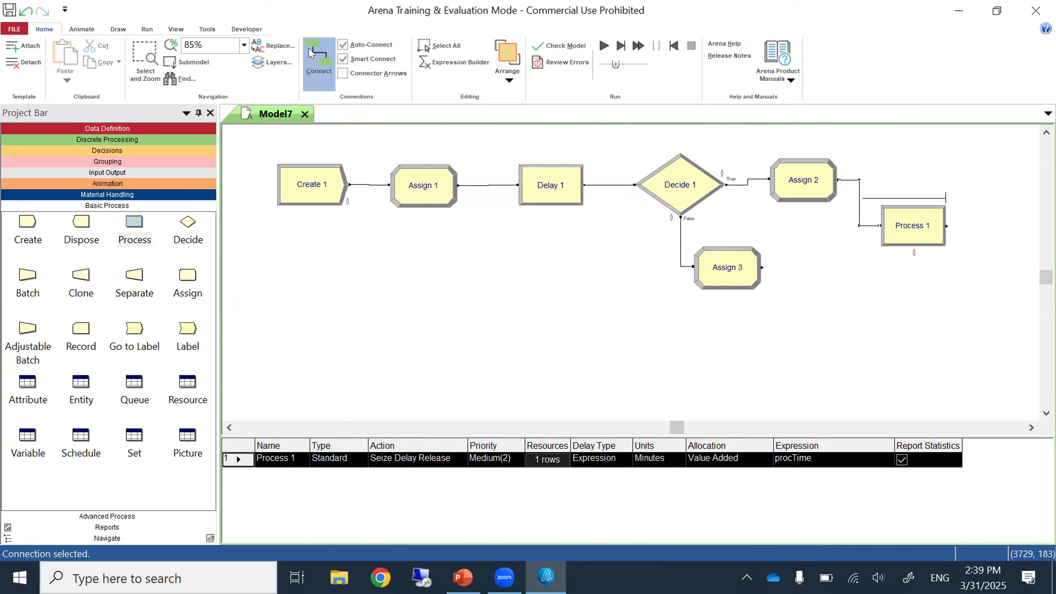
pyautogui.click(761, 266)
pyautogui.click(874, 222)
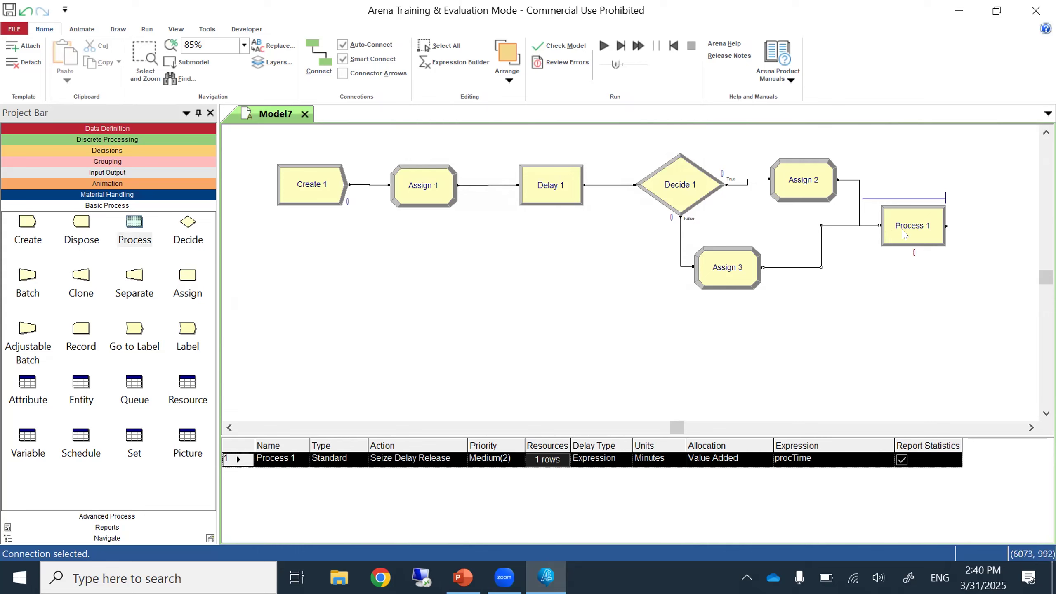
# Review Process 1's settings and the cashier's row in the Resource data table, enlarging the table area.
pyautogui.doubleClick(904, 235)
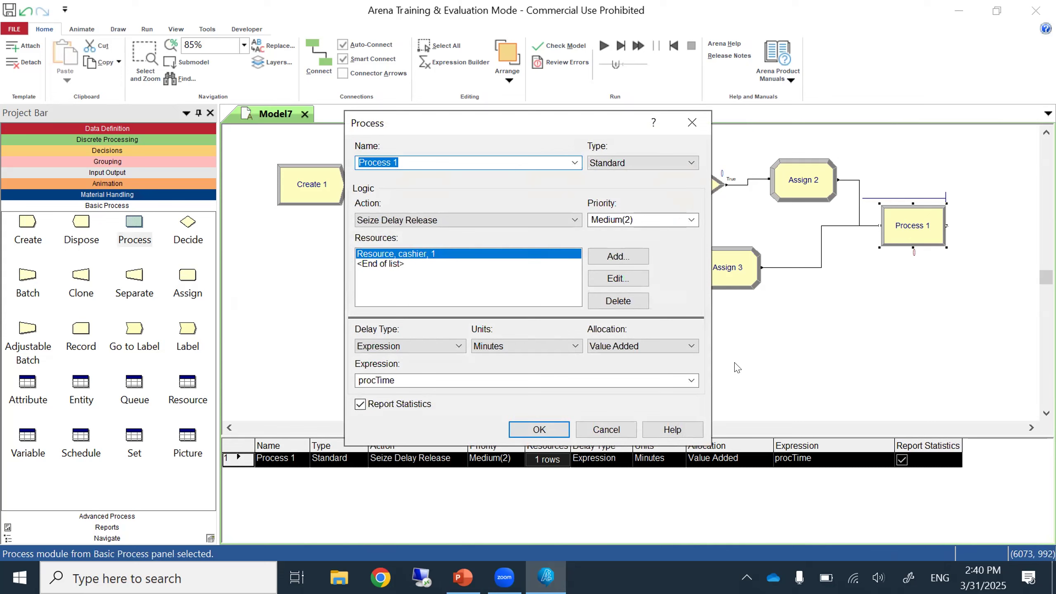
pyautogui.click(609, 428)
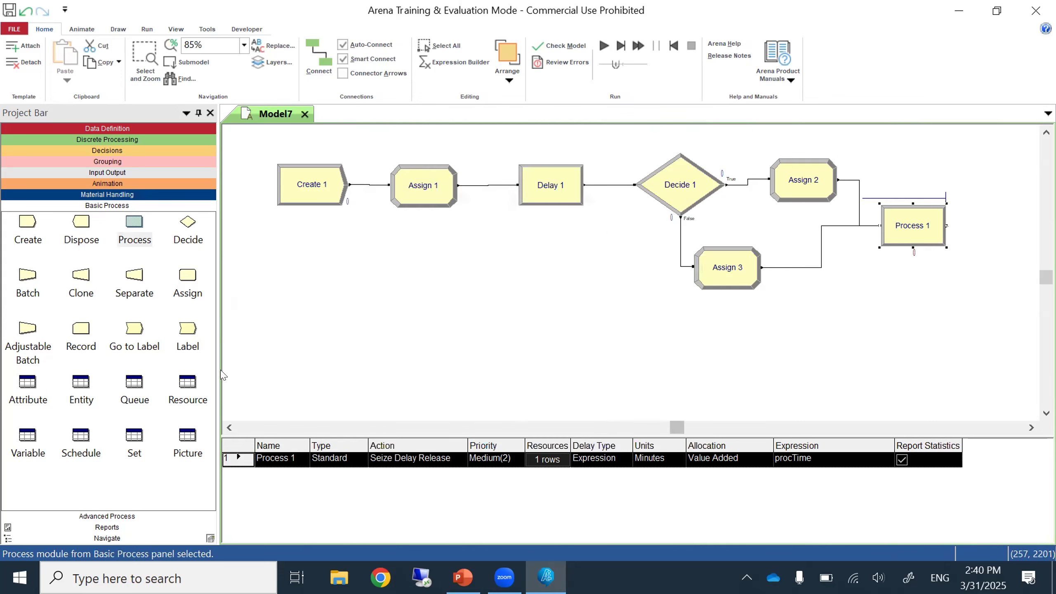
pyautogui.click(190, 386)
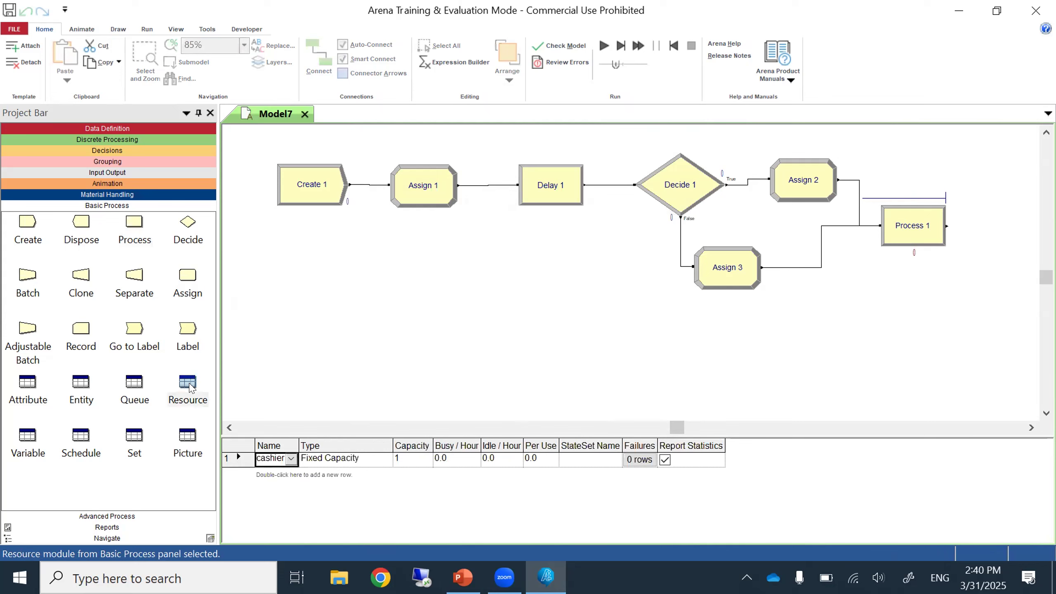
pyautogui.moveTo(450, 432); pyautogui.dragTo(453, 357)
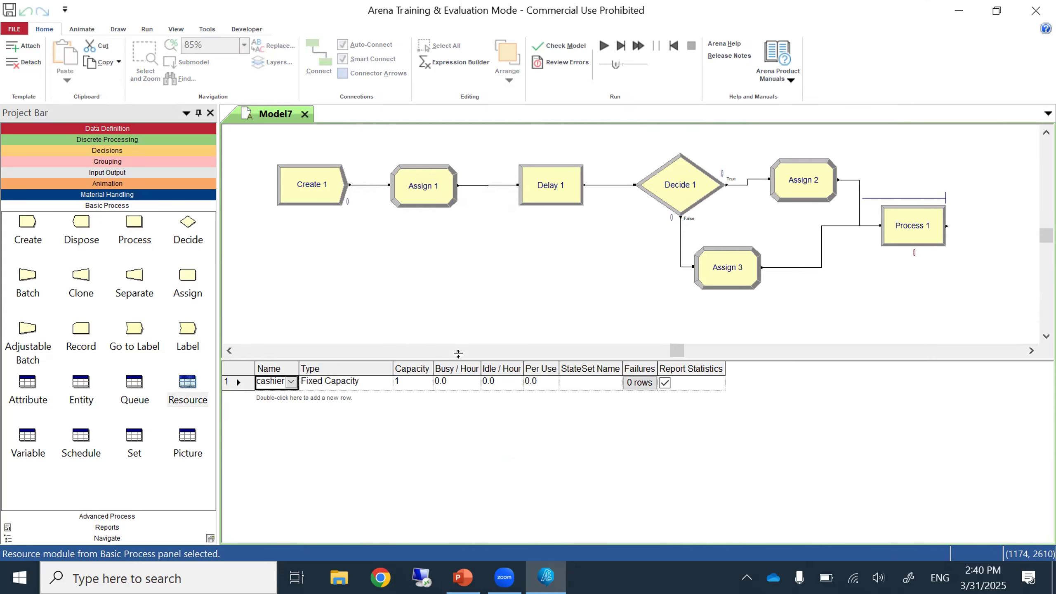
# Set the type of Process 1.Queue to Lowest Attribute Value in the Queue data table.
pyautogui.click(141, 385)
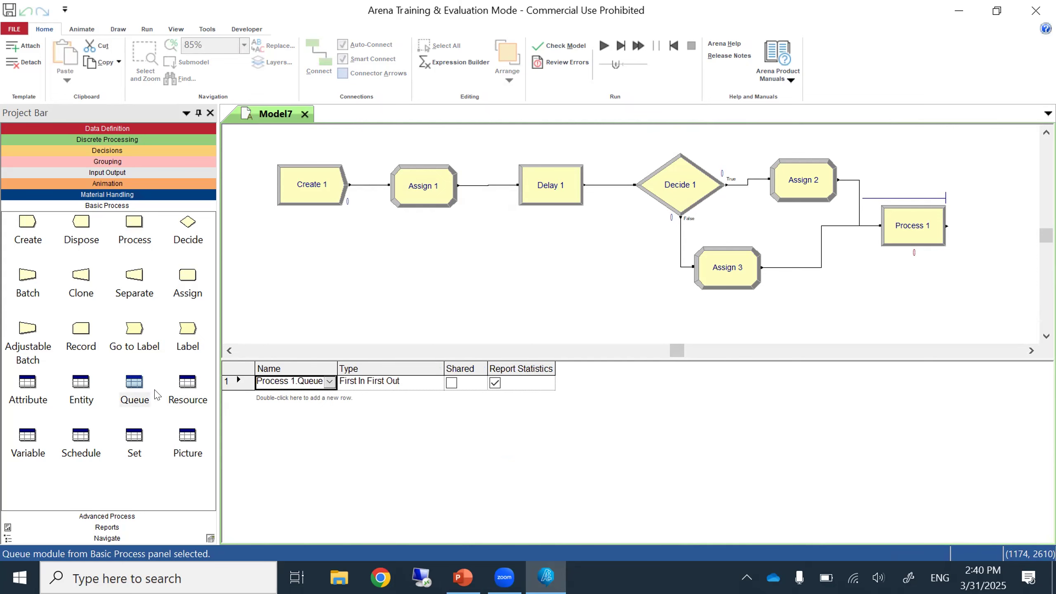
pyautogui.click(372, 384)
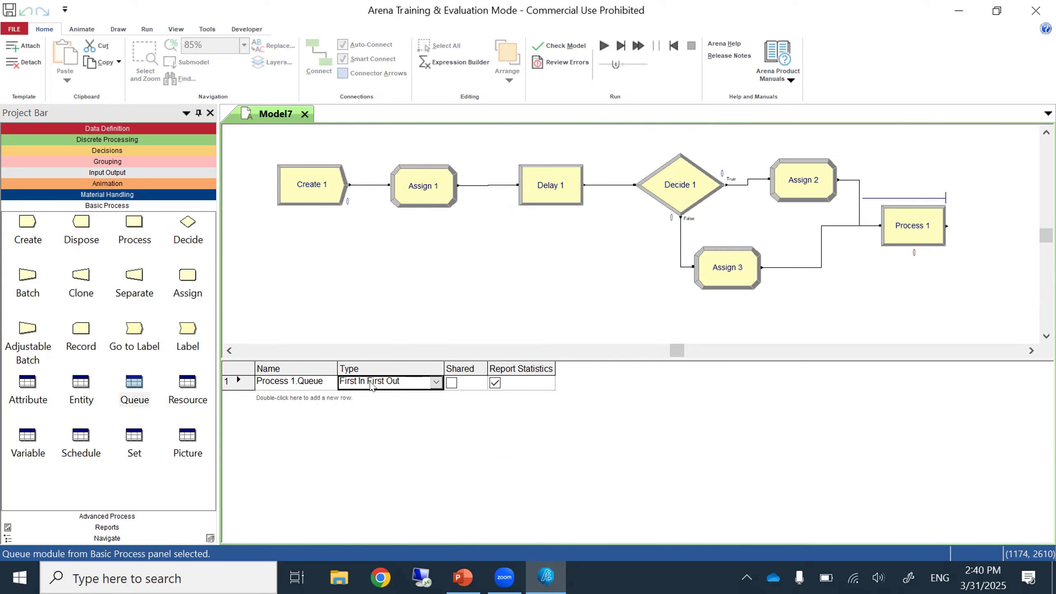
pyautogui.click(436, 383)
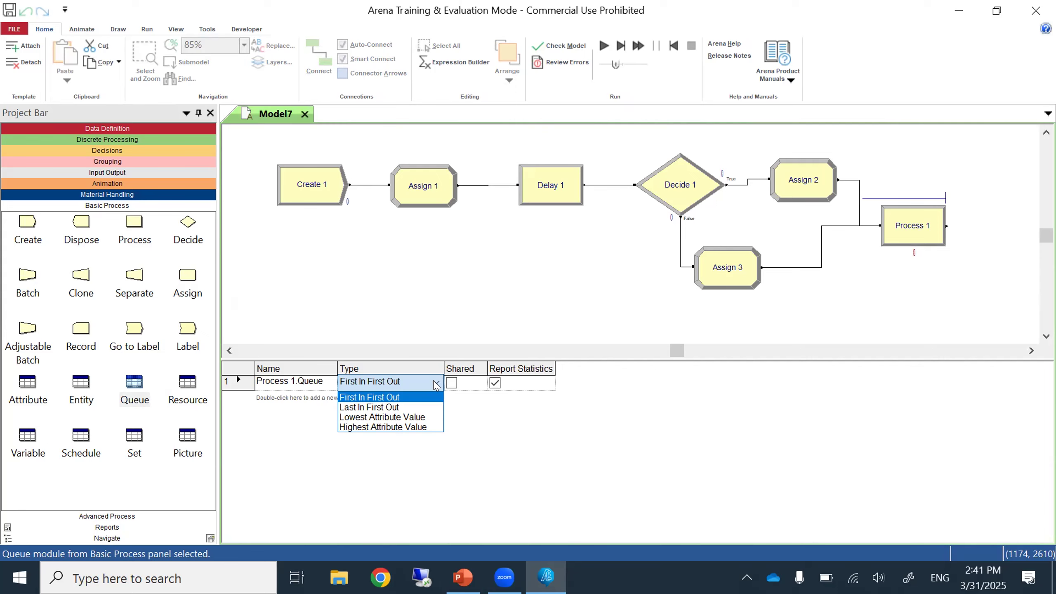
pyautogui.click(420, 417)
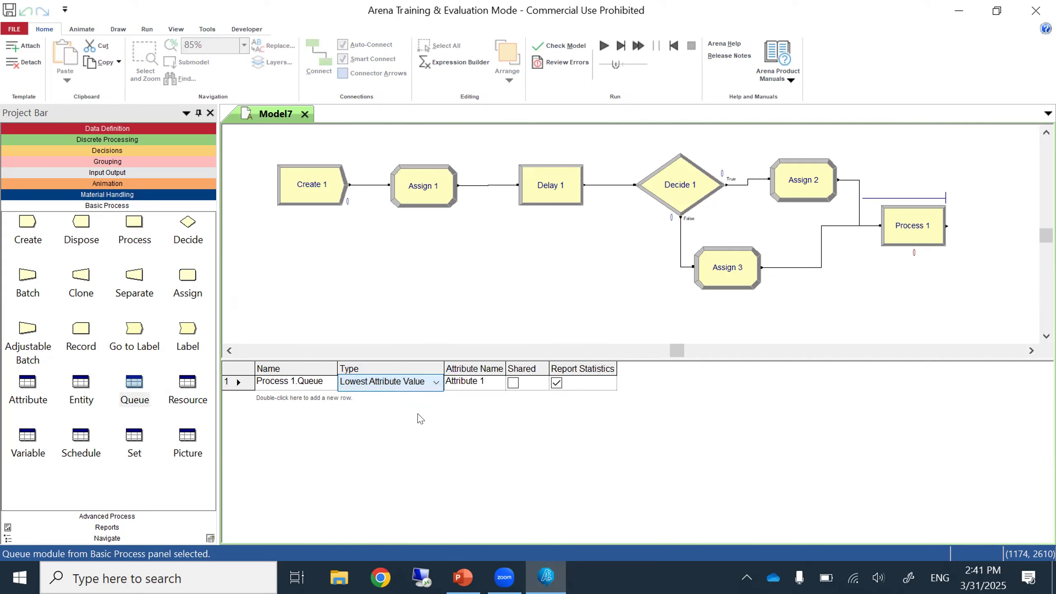
# Choose procTime as the attribute that ranks Process 1.Queue.
pyautogui.click(498, 384)
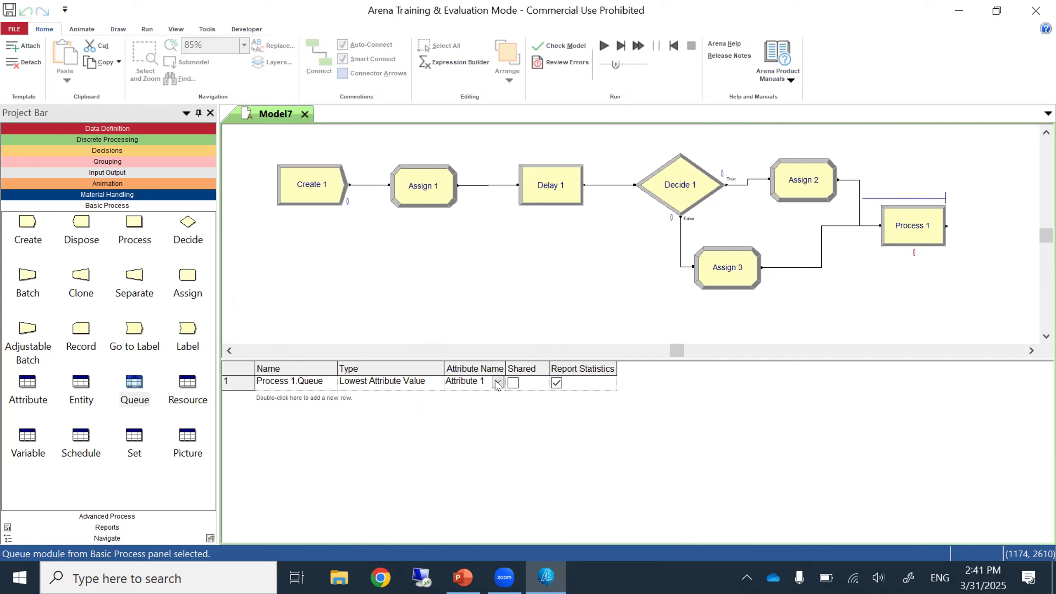
pyautogui.click(498, 383)
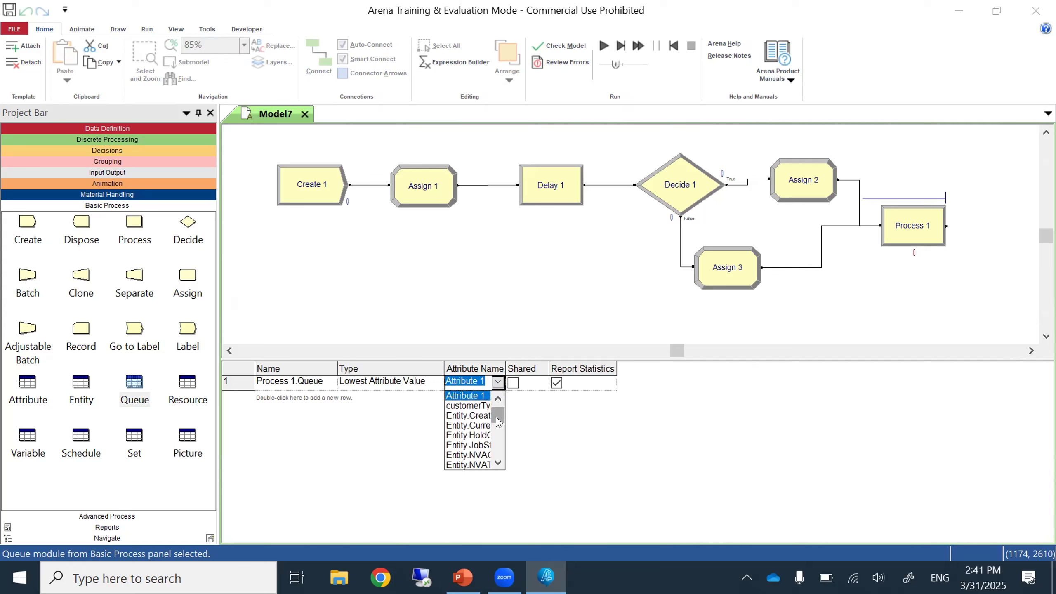
pyautogui.moveTo(498, 422); pyautogui.dragTo(498, 453)
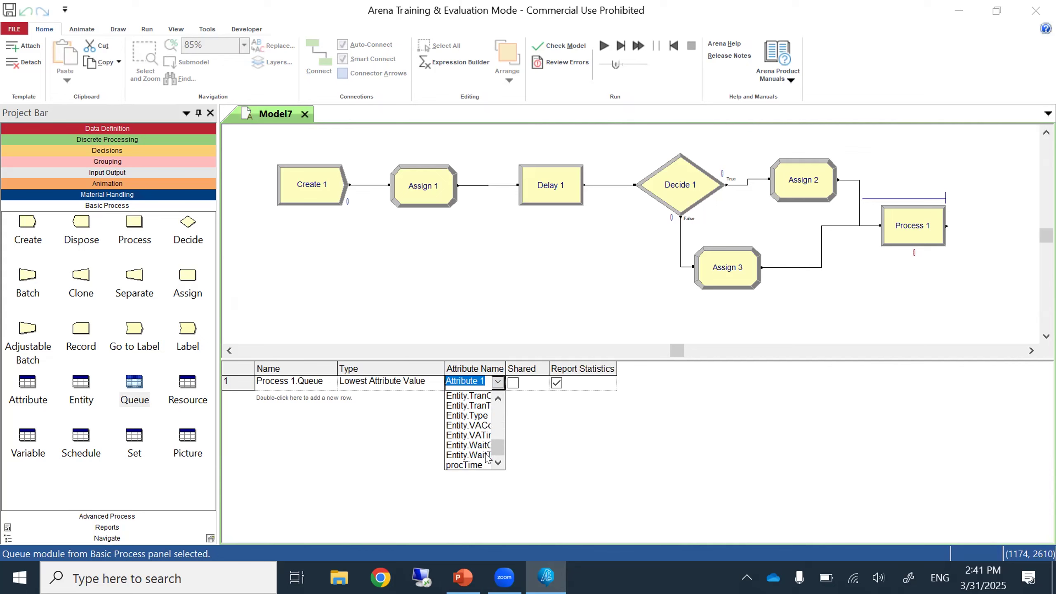
pyautogui.moveTo(499, 446); pyautogui.dragTo(499, 412)
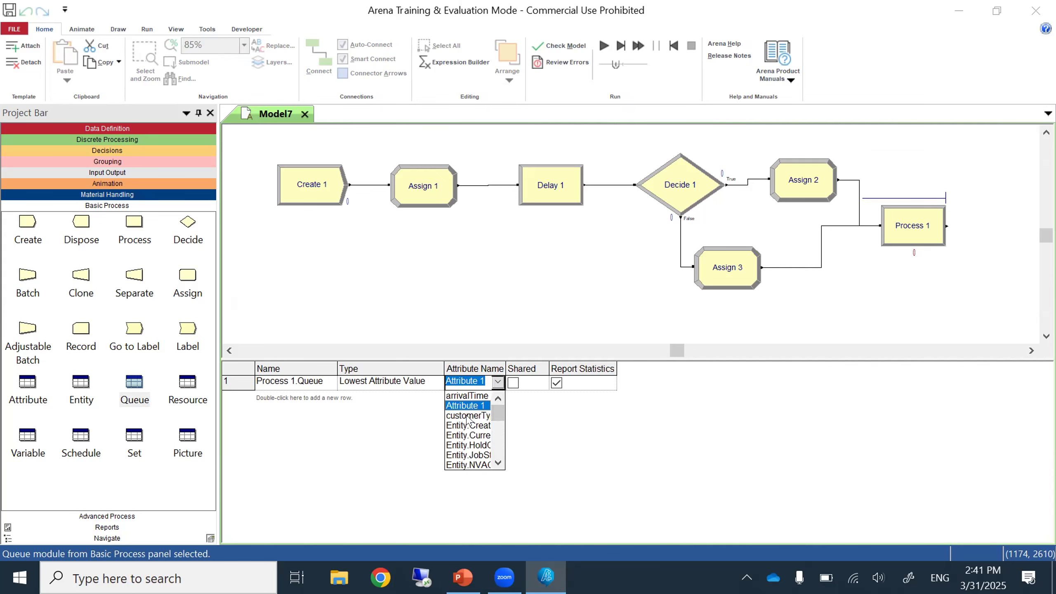
pyautogui.moveTo(498, 414); pyautogui.dragTo(498, 460)
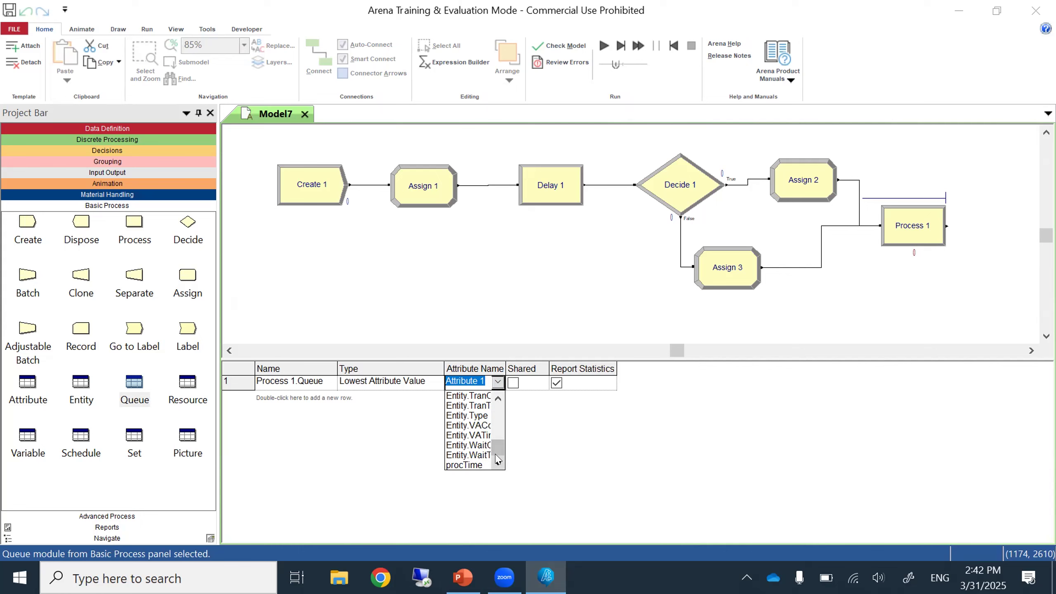
pyautogui.click(478, 464)
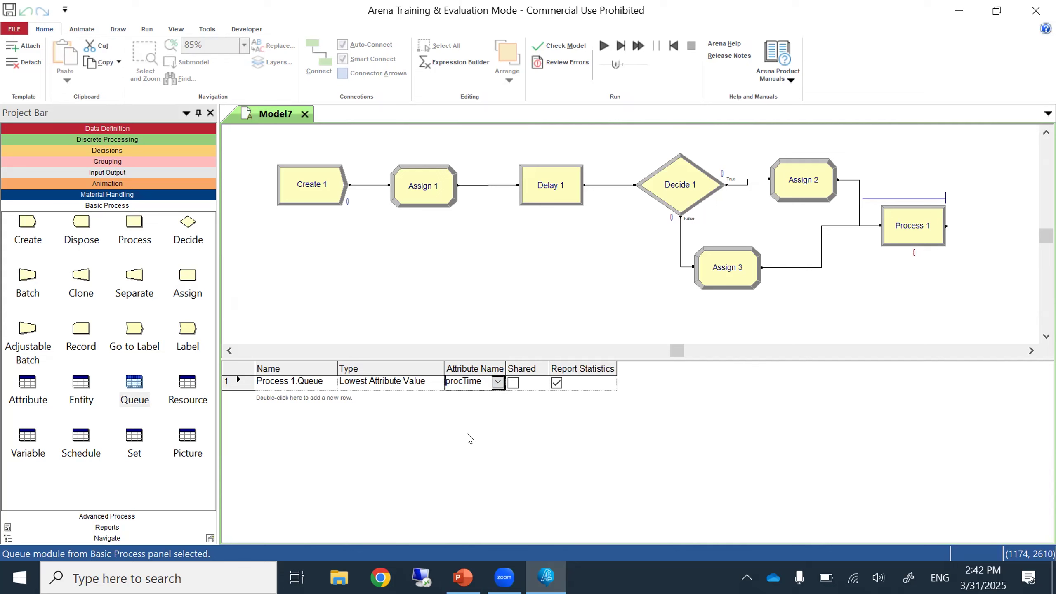
# Search the Arena help for "shared" to look up the queue's Shared option, widening the results list.
pyautogui.click(457, 300)
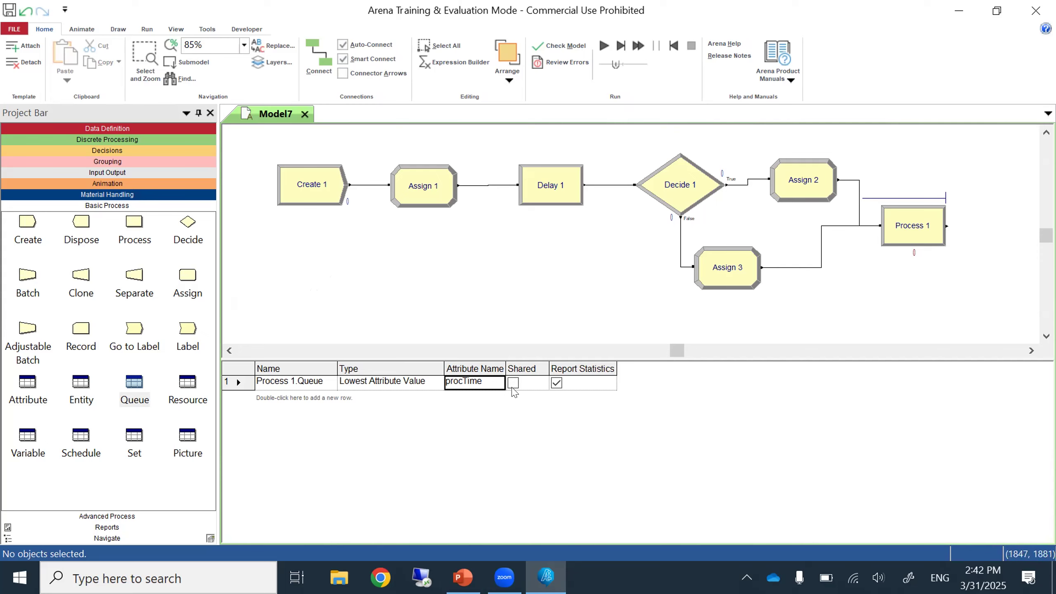
pyautogui.click(535, 385)
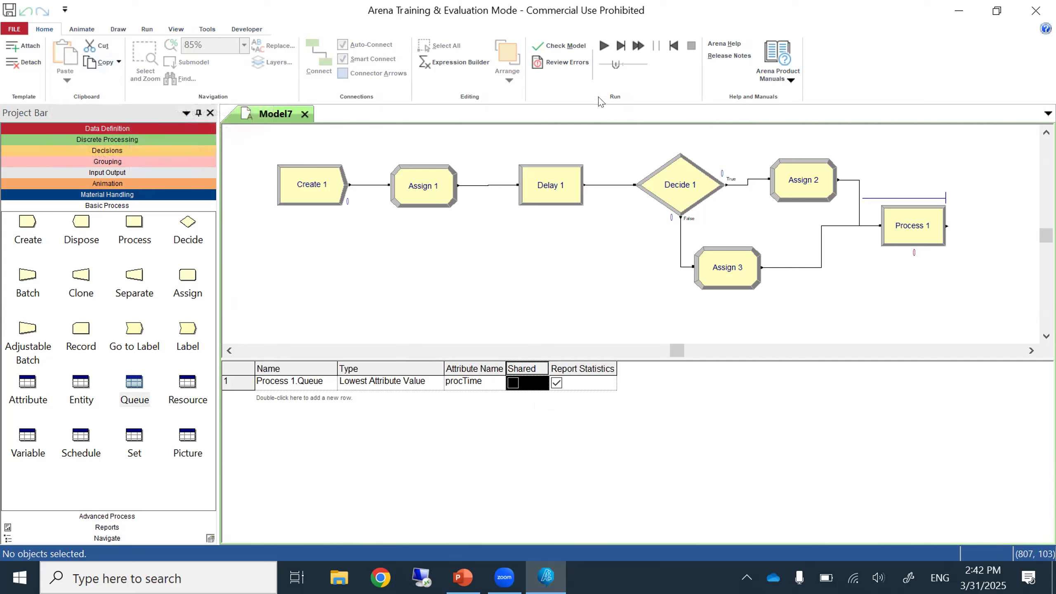
pyautogui.click(731, 47)
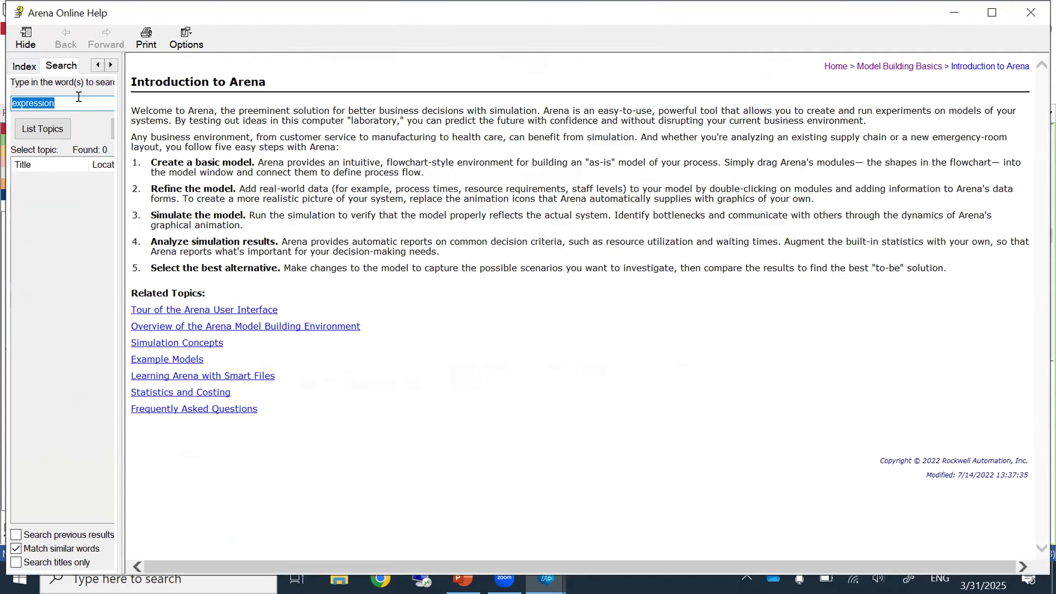
pyautogui.write('share')
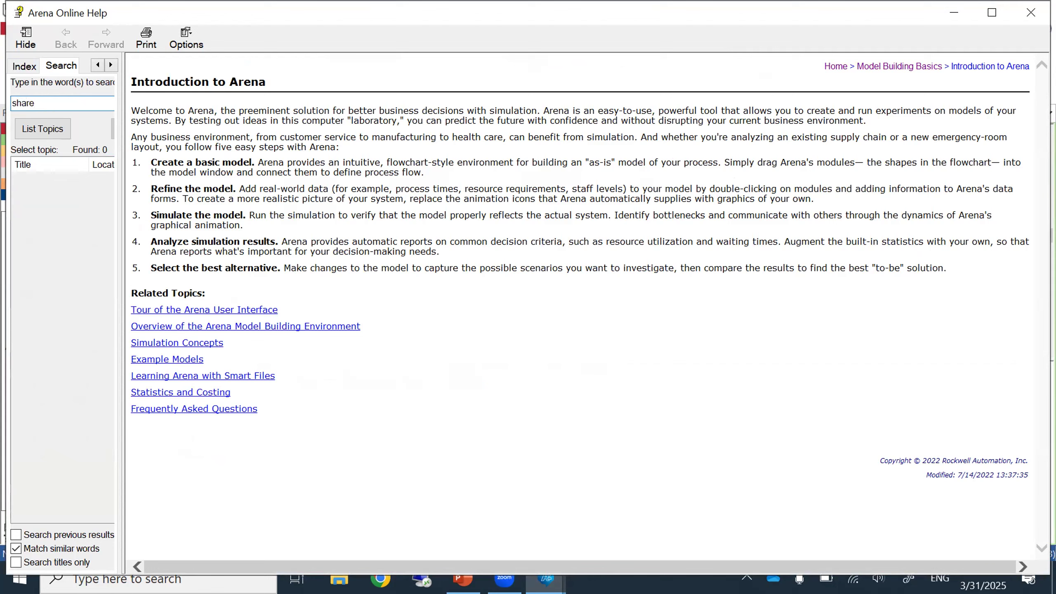
pyautogui.press('Return')
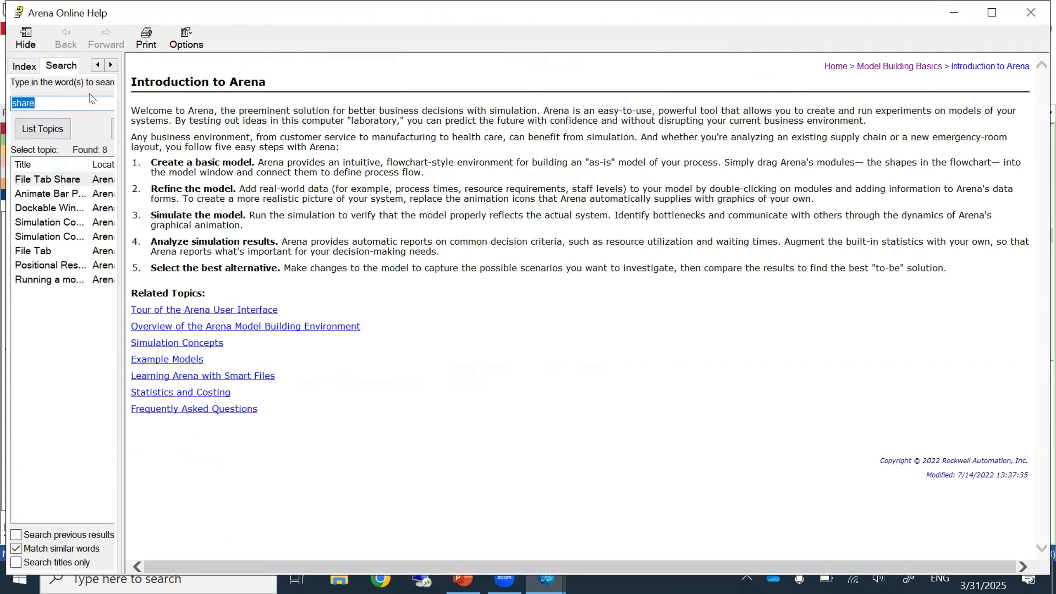
pyautogui.click(62, 102)
pyautogui.write('d')
pyautogui.press('Return')
pyautogui.moveTo(120, 219); pyautogui.dragTo(223, 226)
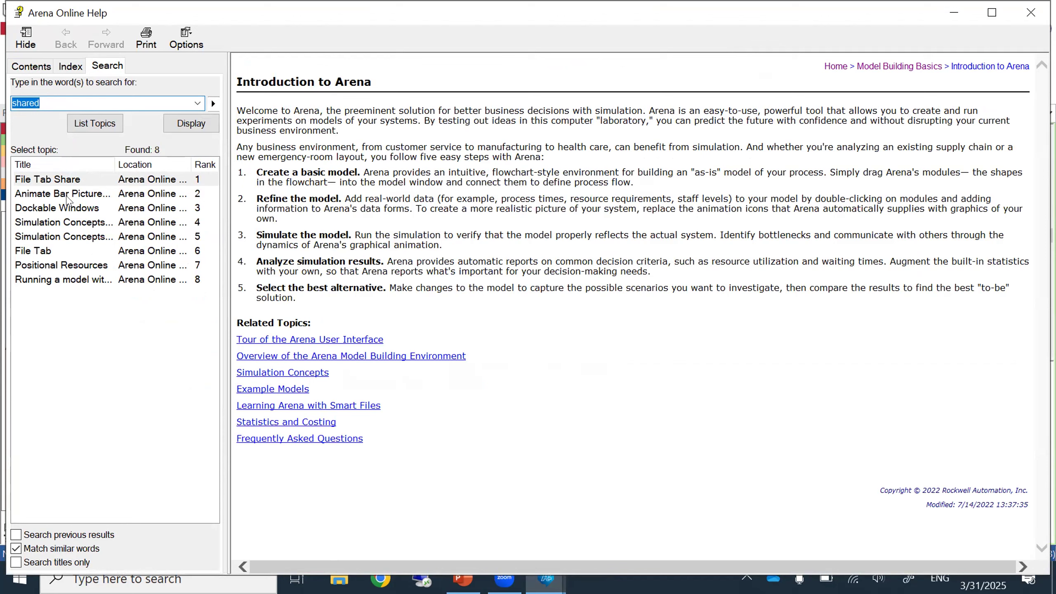
# Read the Sets, Queues, File tab and Positional Resources help topics for the meaning of shared, and close the help.
pyautogui.click(65, 226)
pyautogui.doubleClick(66, 226)
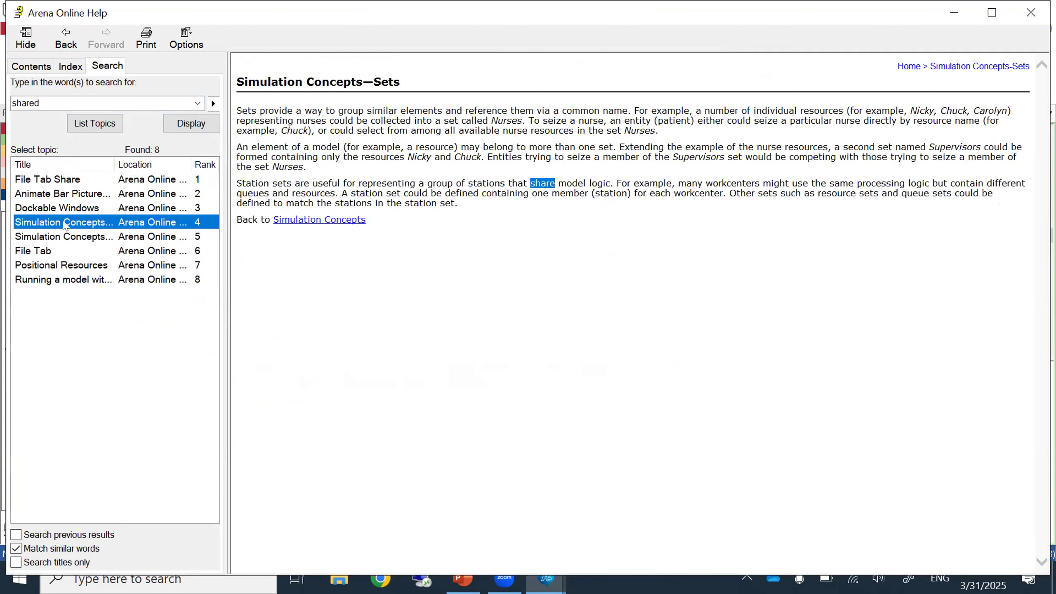
pyautogui.doubleClick(65, 238)
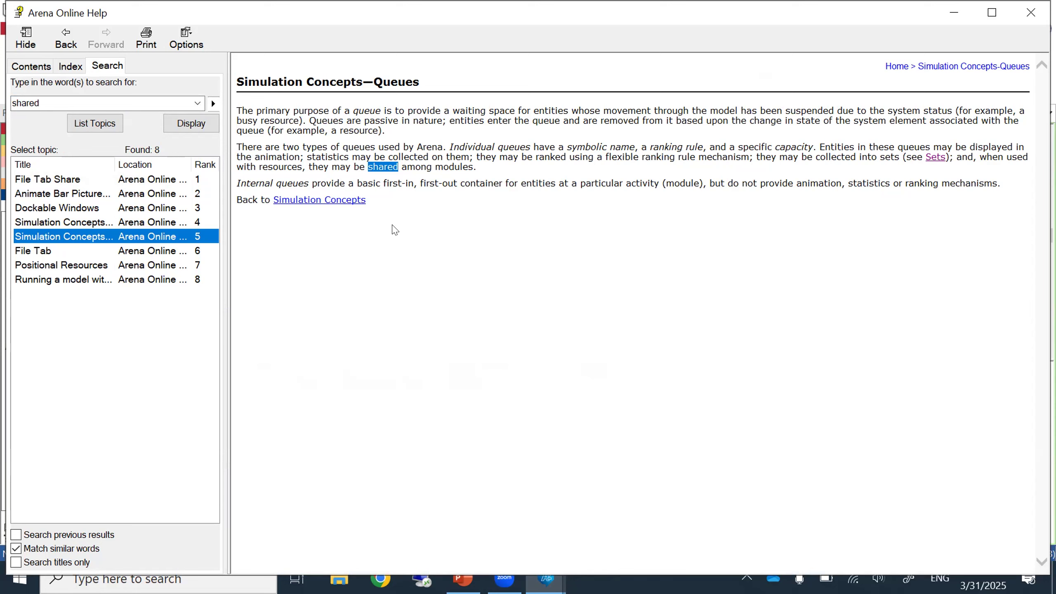
pyautogui.click(373, 166)
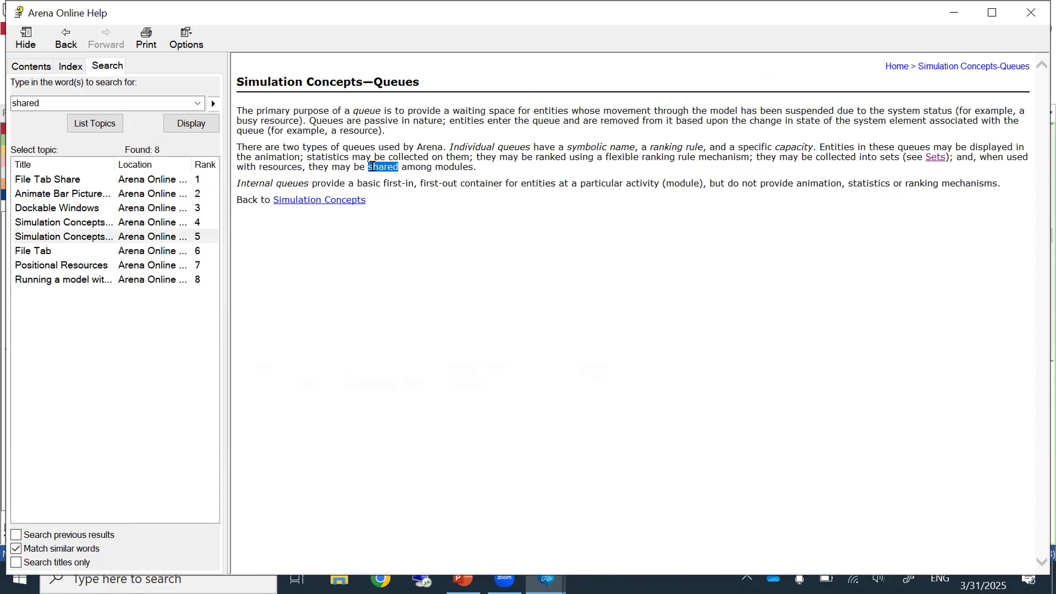
pyautogui.doubleClick(76, 253)
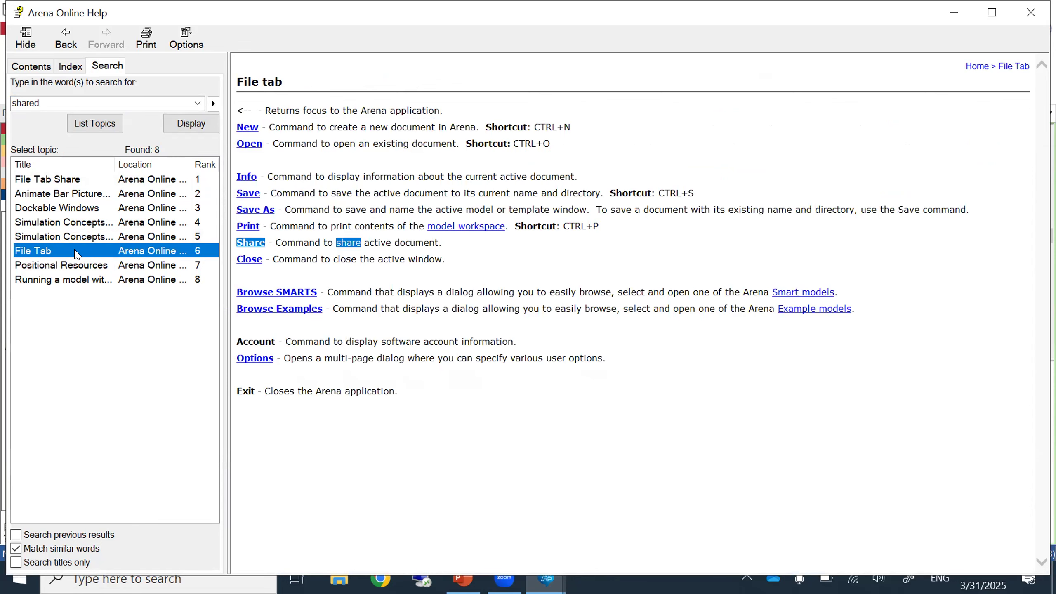
pyautogui.doubleClick(65, 268)
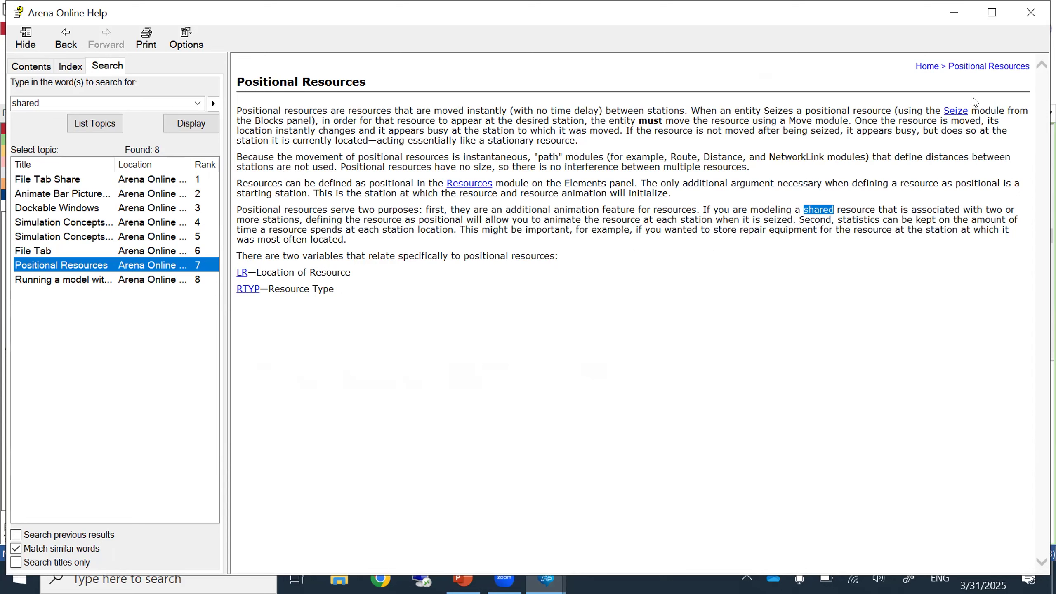
pyautogui.click(1032, 17)
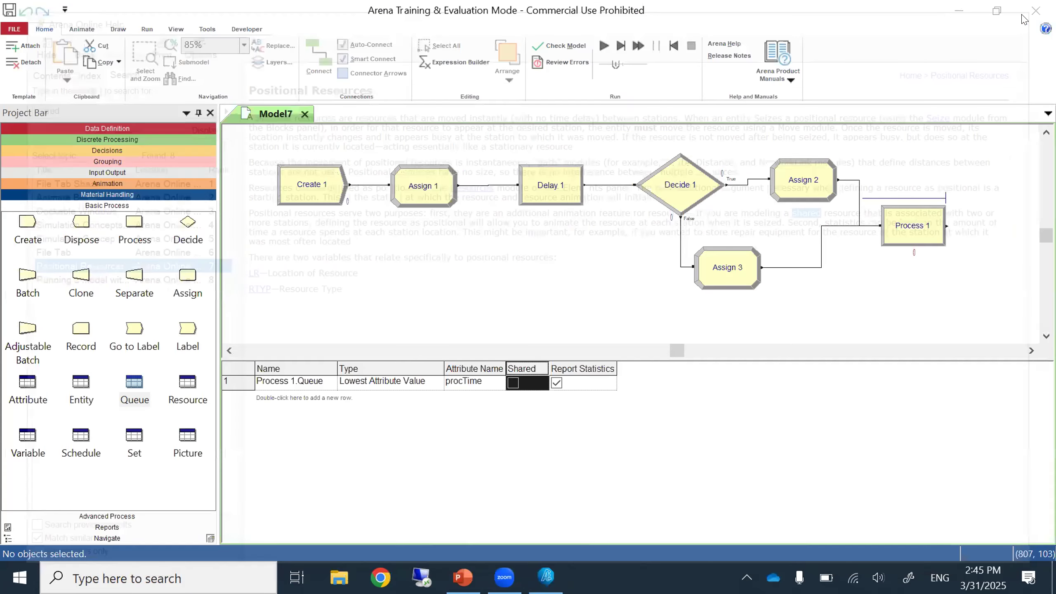
pyautogui.click(513, 380)
pyautogui.click(514, 380)
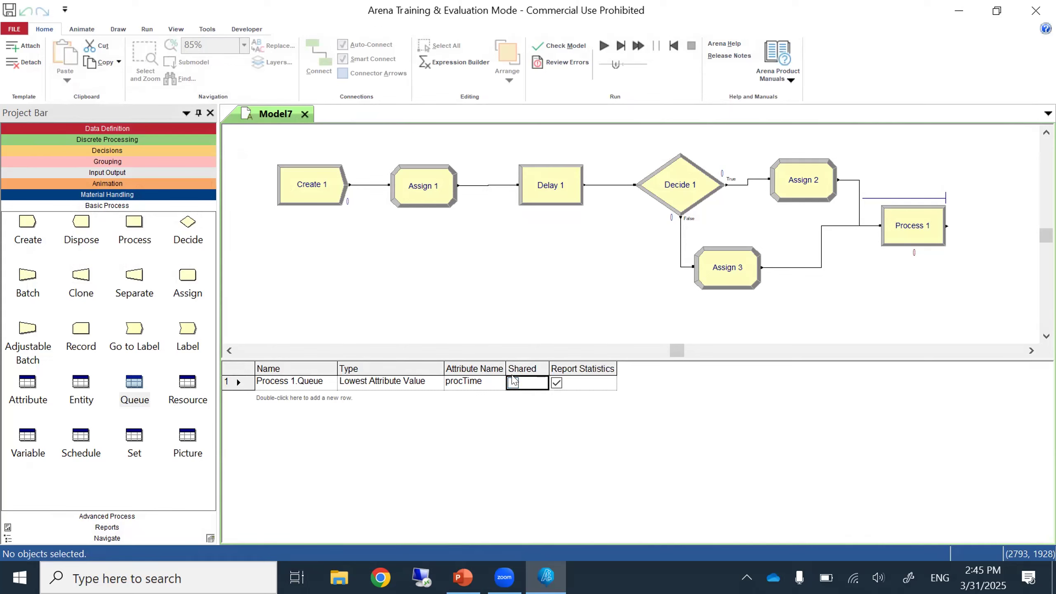
pyautogui.click(513, 382)
# Place a fourth Assign module below Process 1 and connect the exit of Process 1 to its entry.
pyautogui.moveTo(187, 276); pyautogui.dragTo(877, 296)
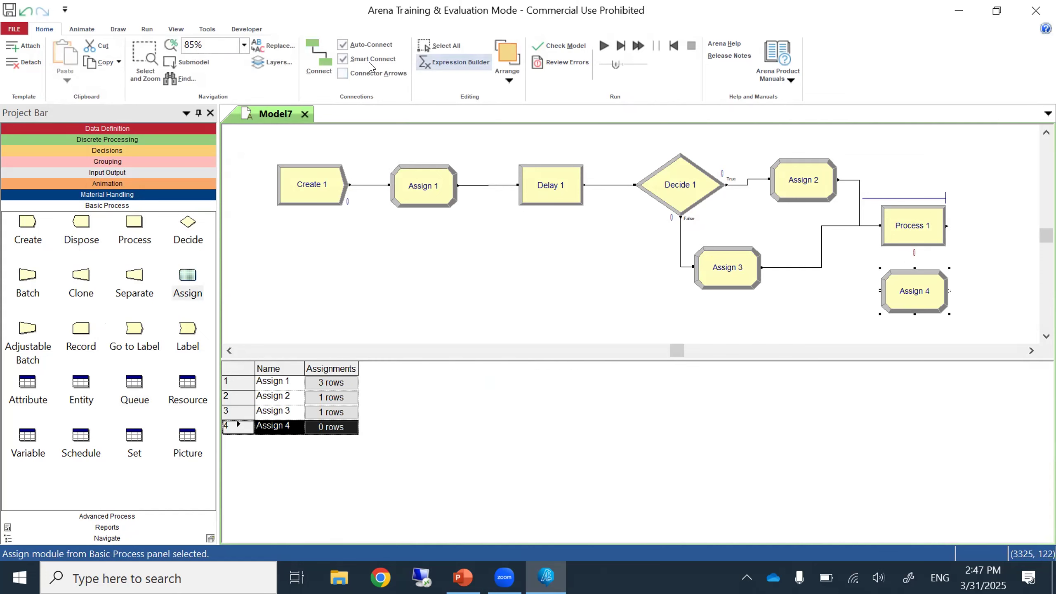
pyautogui.click(319, 56)
pyautogui.click(947, 227)
pyautogui.click(879, 290)
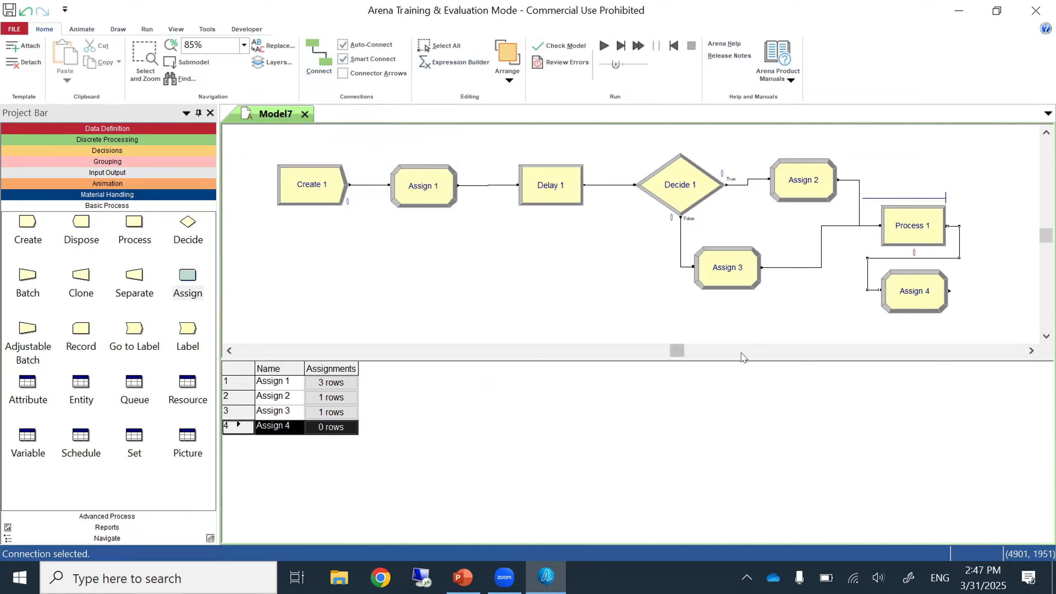
# Enlarge the flowchart area and rearrange it, moving Assign 4 to a second row below Create 1 and Assign 3 closer to Decide 1.
pyautogui.moveTo(734, 354); pyautogui.dragTo(744, 455)
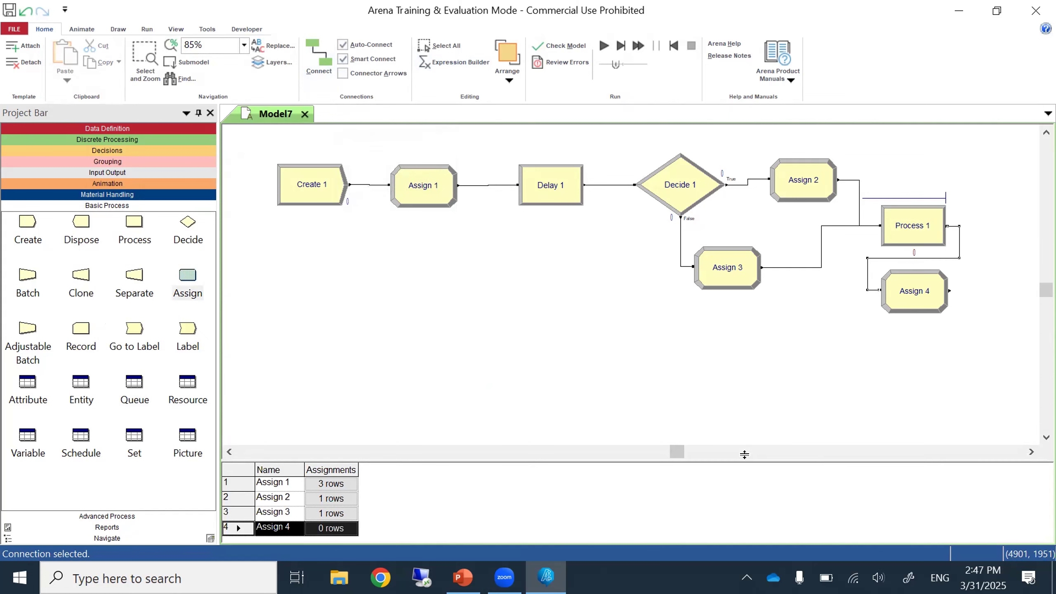
pyautogui.moveTo(890, 303); pyautogui.dragTo(339, 342)
pyautogui.moveTo(712, 265); pyautogui.dragTo(734, 228)
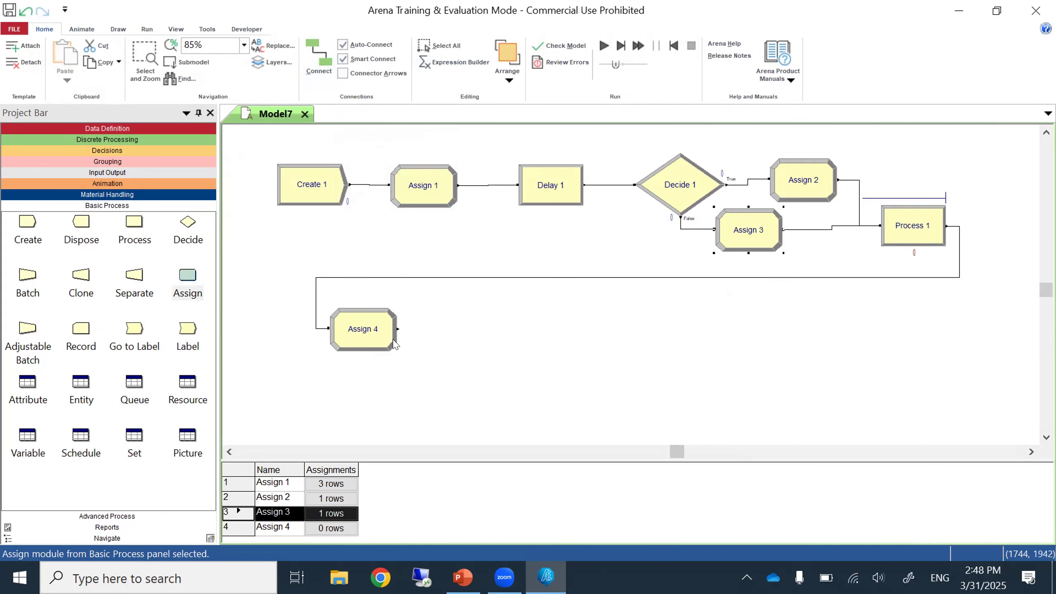
pyautogui.click(371, 334)
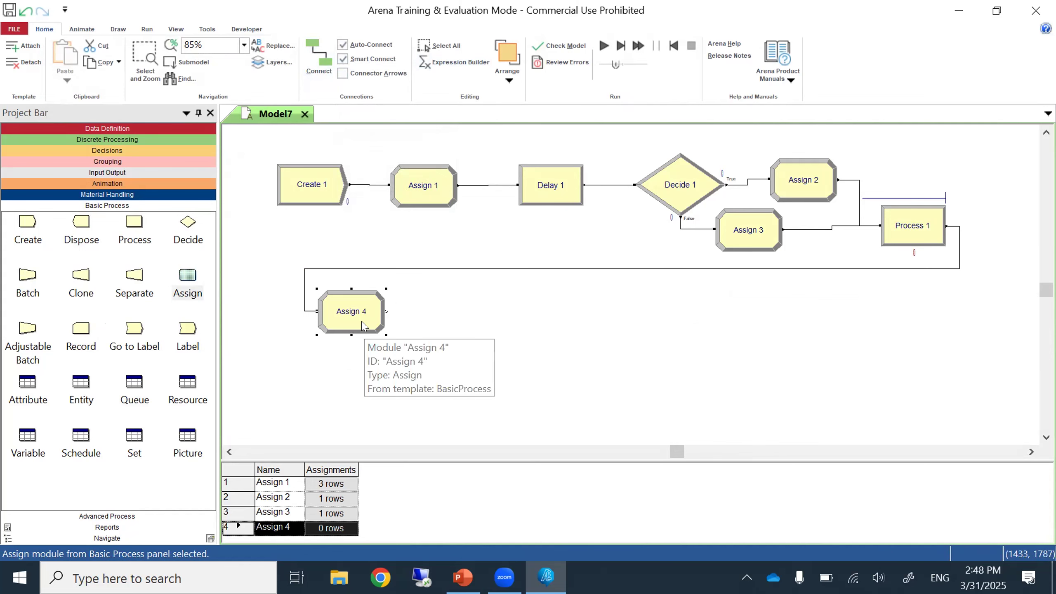
# Add an assignment to Assign 4 that sets the variable wip to wip-1.
pyautogui.doubleClick(366, 329)
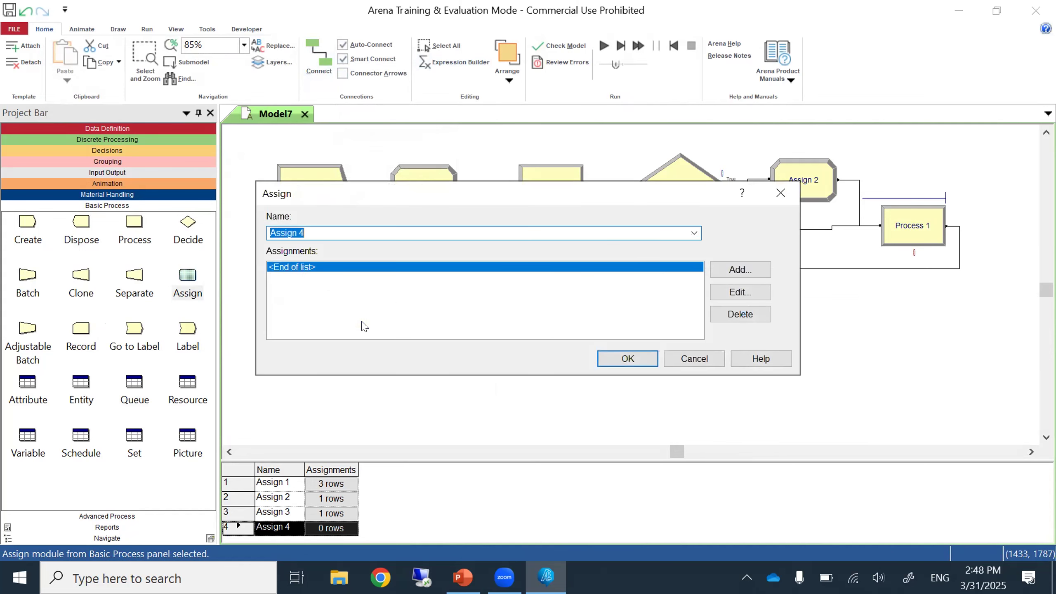
pyautogui.click(721, 270)
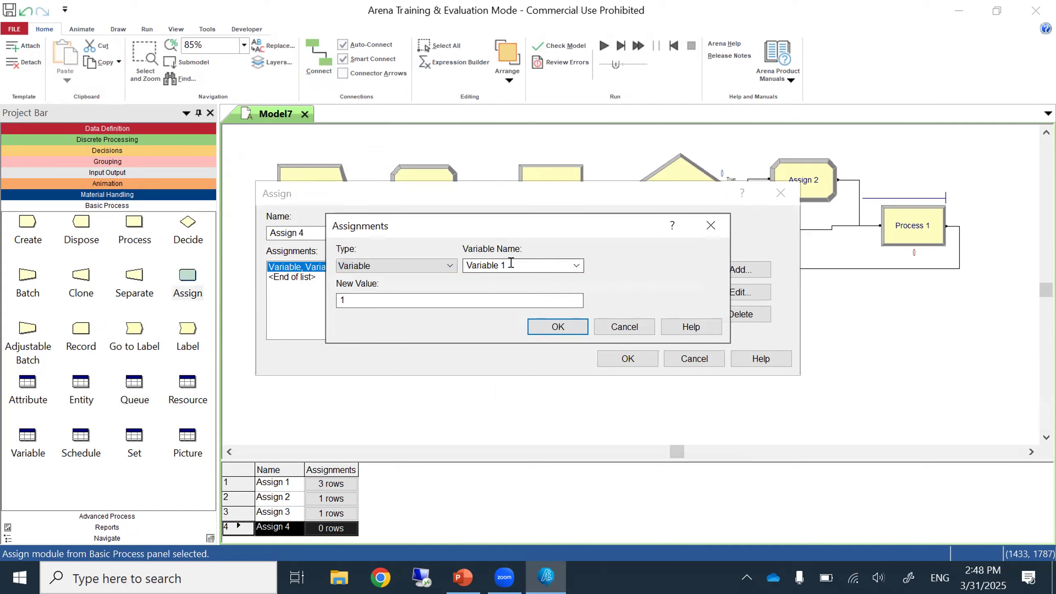
pyautogui.click(577, 265)
pyautogui.click(482, 283)
pyautogui.click(337, 298)
pyautogui.write('wip-')
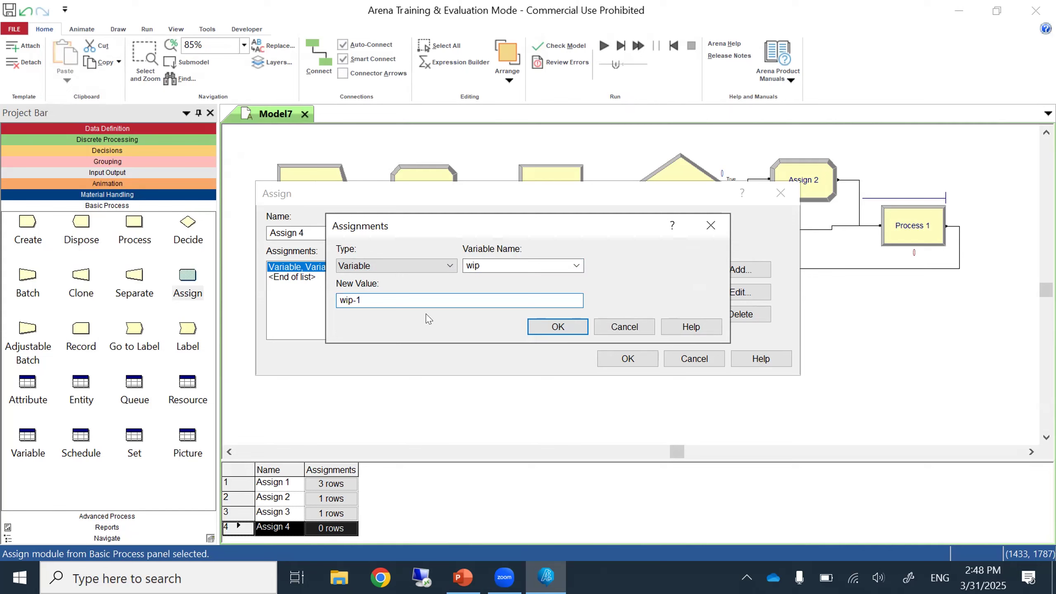
pyautogui.click(539, 325)
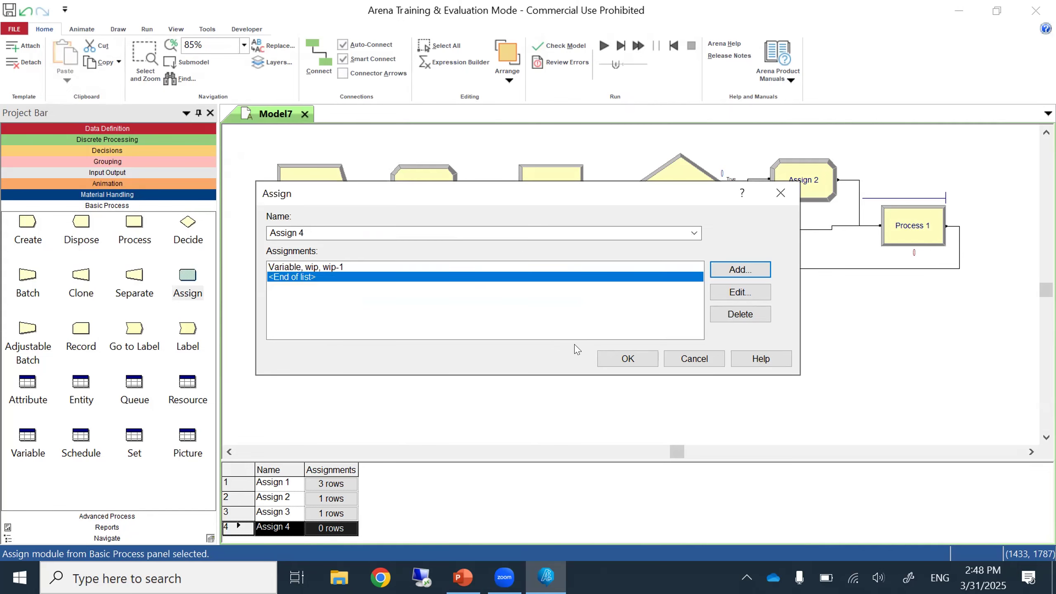
pyautogui.click(624, 359)
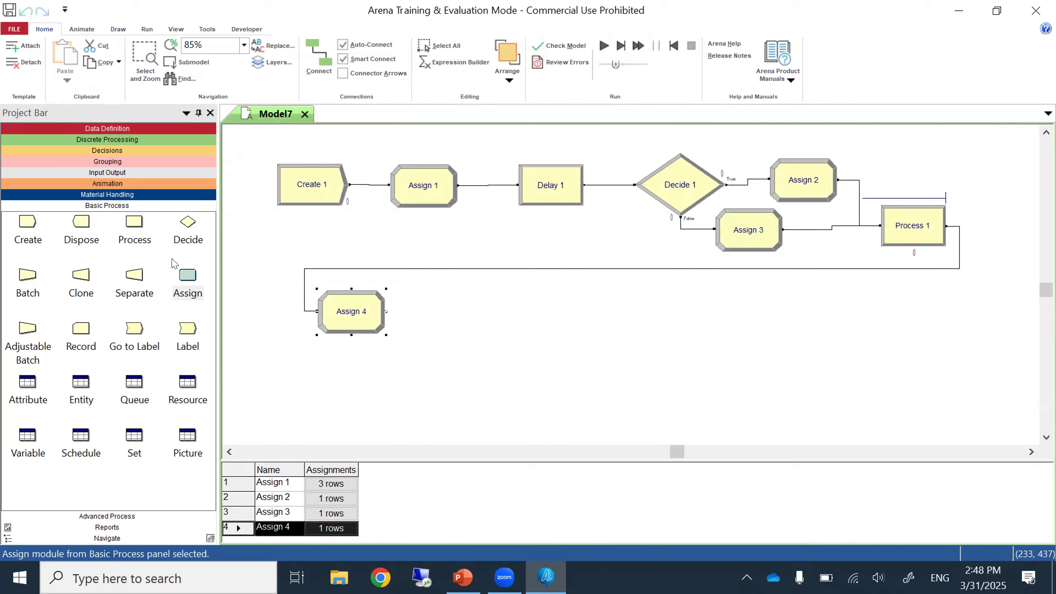
# Place a Record module after Assign 4 and add a Time Interval statistic based on the arrivalTime attribute.
pyautogui.moveTo(77, 334); pyautogui.dragTo(453, 314)
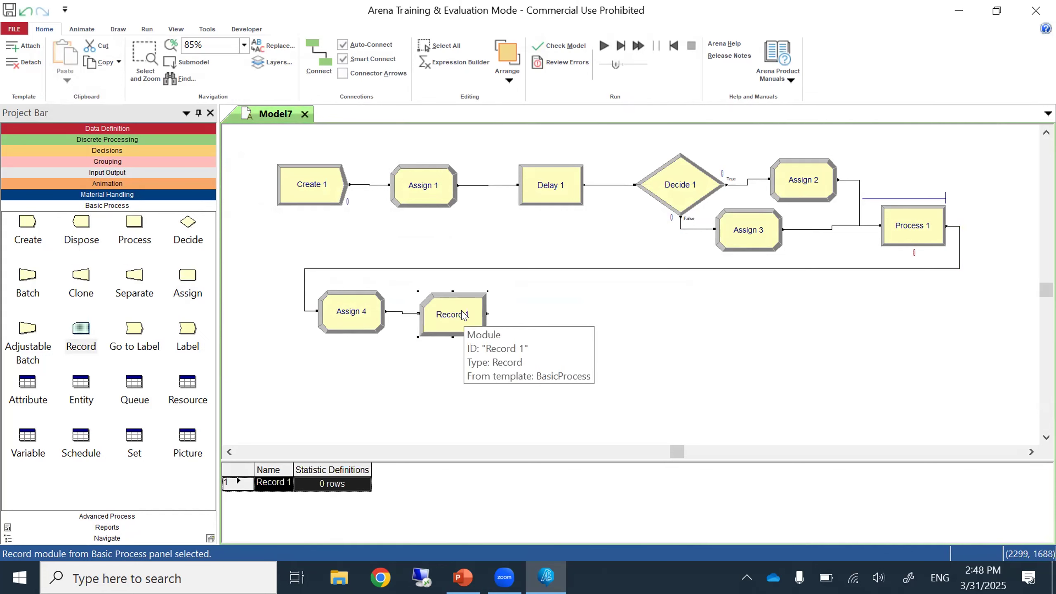
pyautogui.doubleClick(460, 314)
pyautogui.click(629, 261)
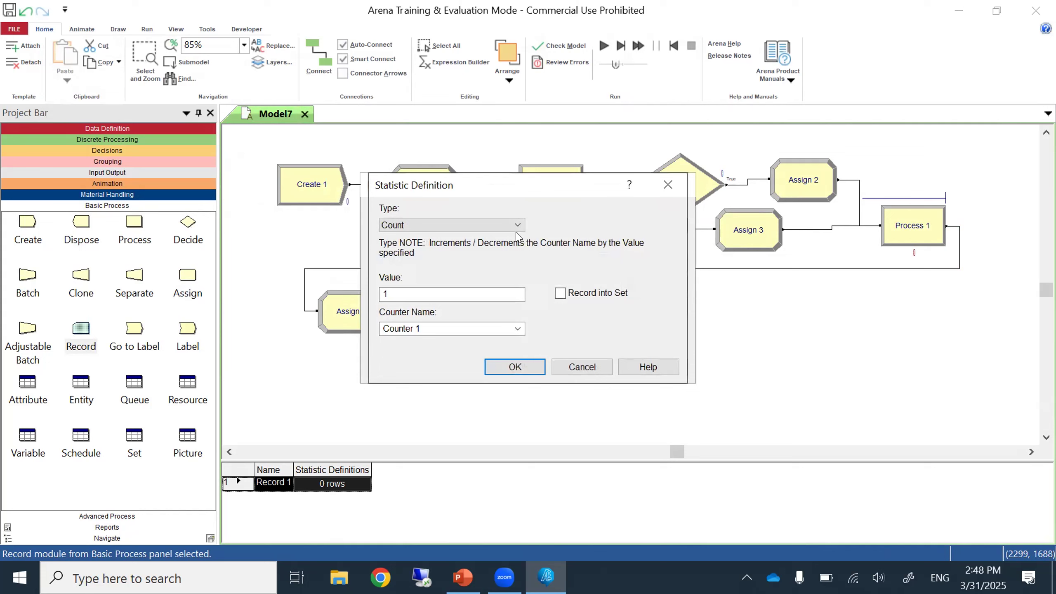
pyautogui.click(517, 227)
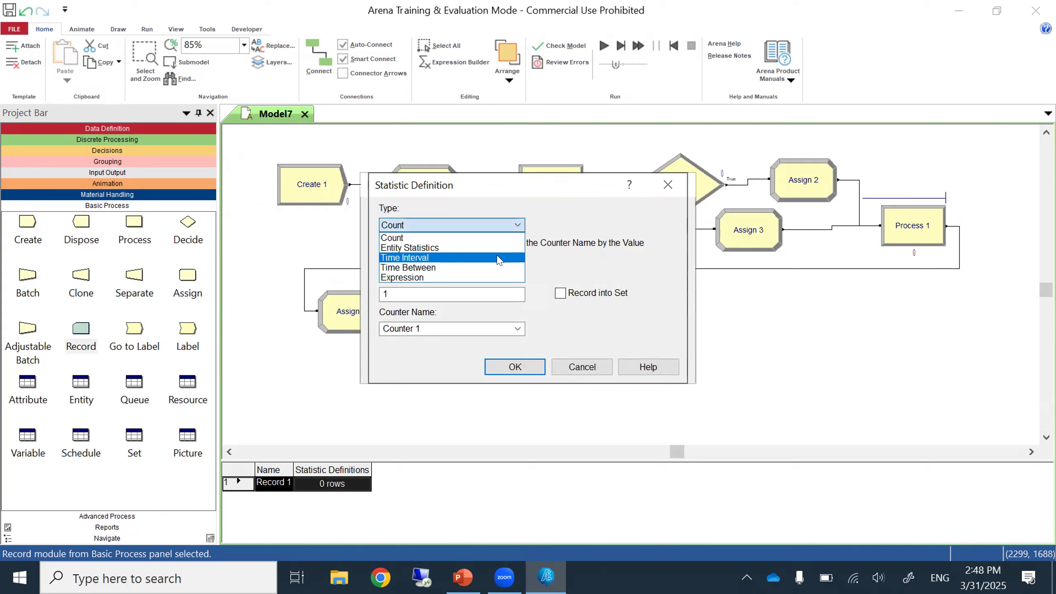
pyautogui.click(499, 258)
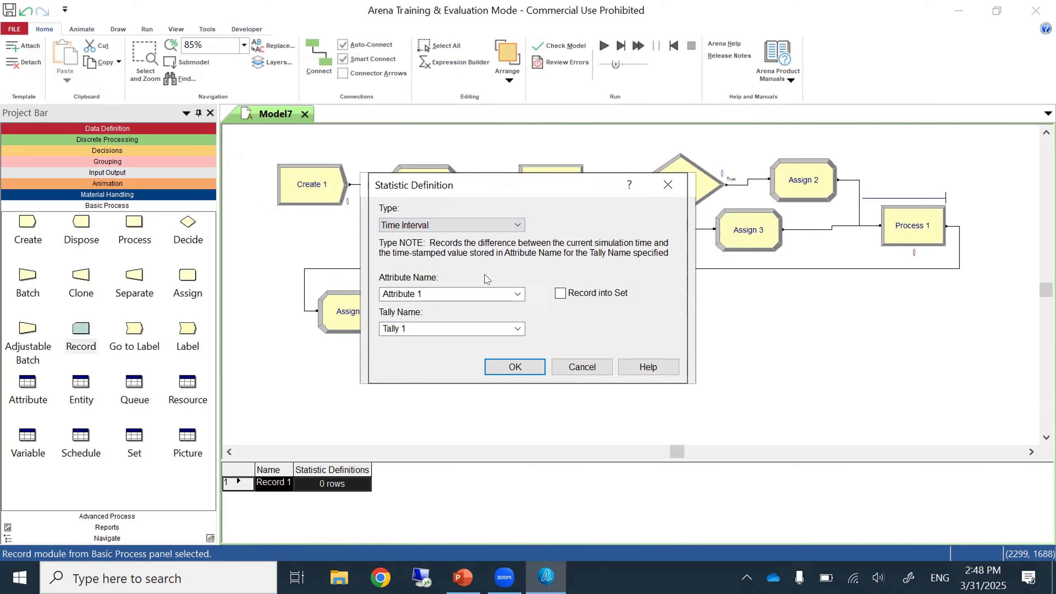
pyautogui.click(515, 294)
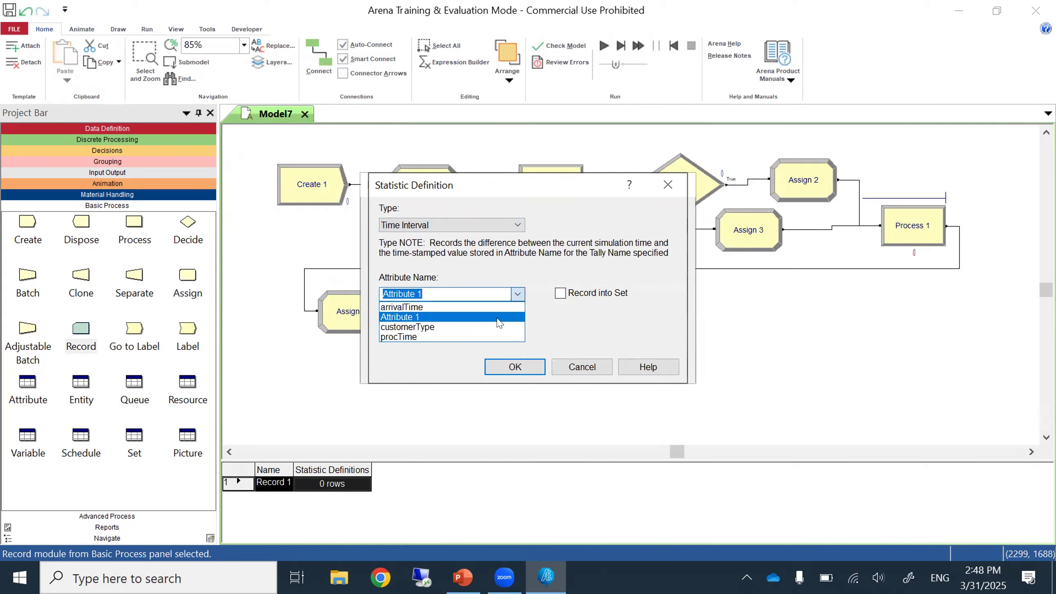
pyautogui.click(474, 307)
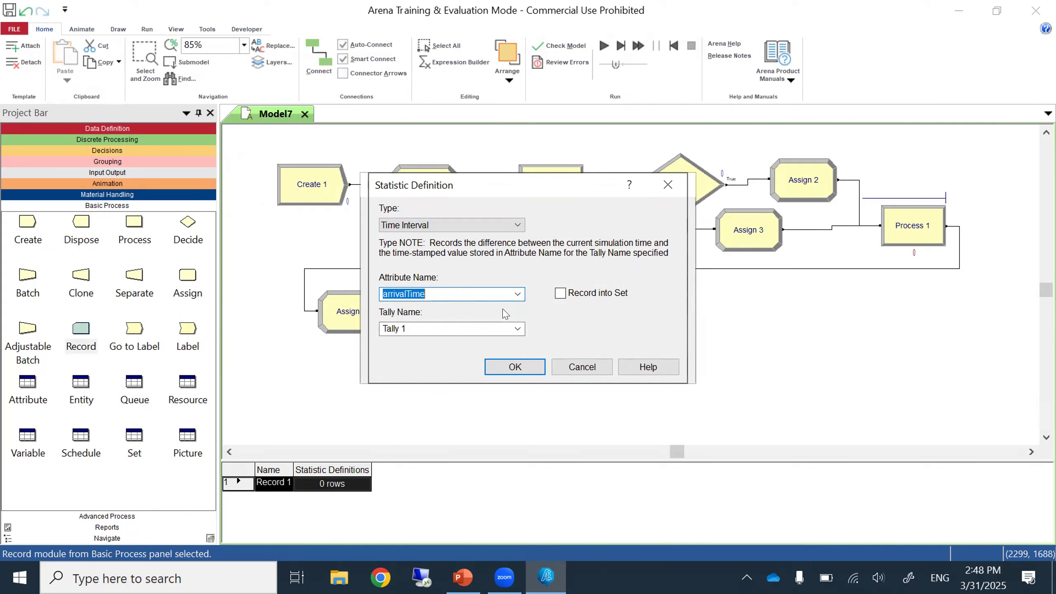
# Name the tally of Record 1's time interval statistic cycleTime and accept the module's settings.
pyautogui.click(464, 328)
pyautogui.click(464, 328)
pyautogui.moveTo(464, 328); pyautogui.dragTo(380, 331)
pyautogui.write('c')
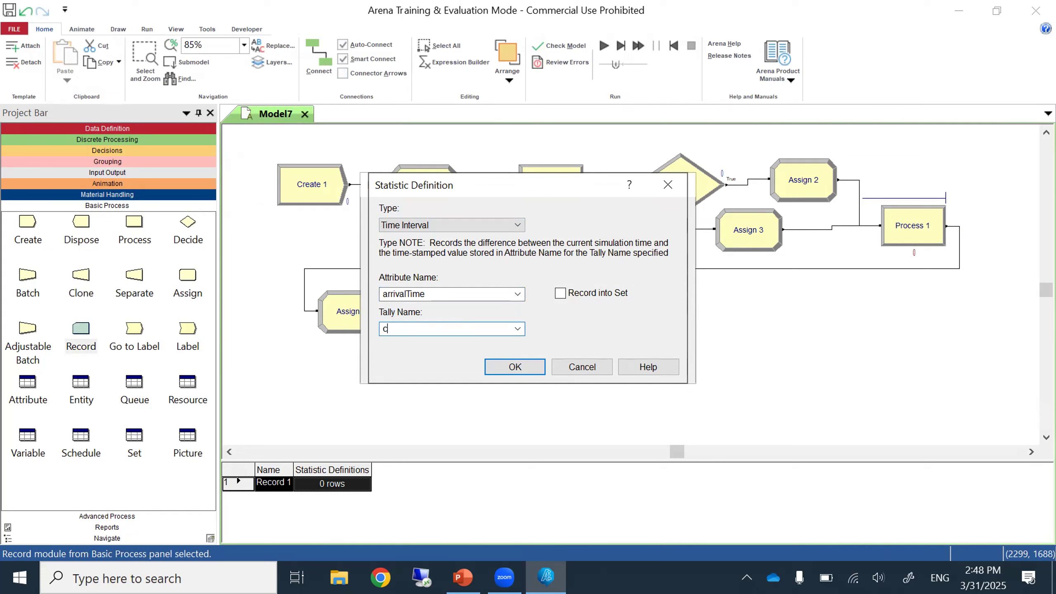
pyautogui.write('ycleTime')
pyautogui.click(512, 368)
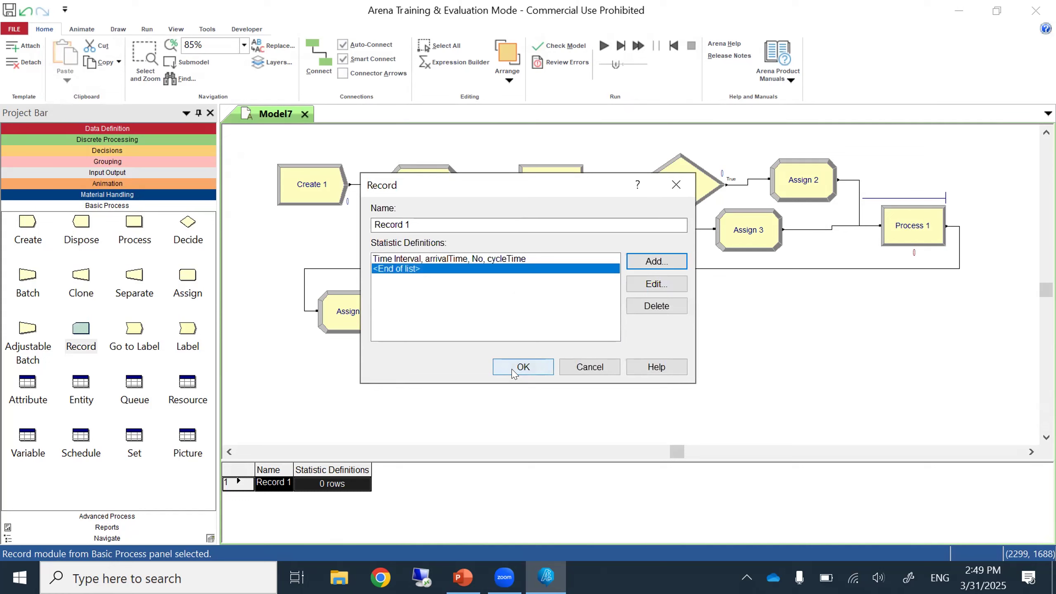
pyautogui.click(518, 366)
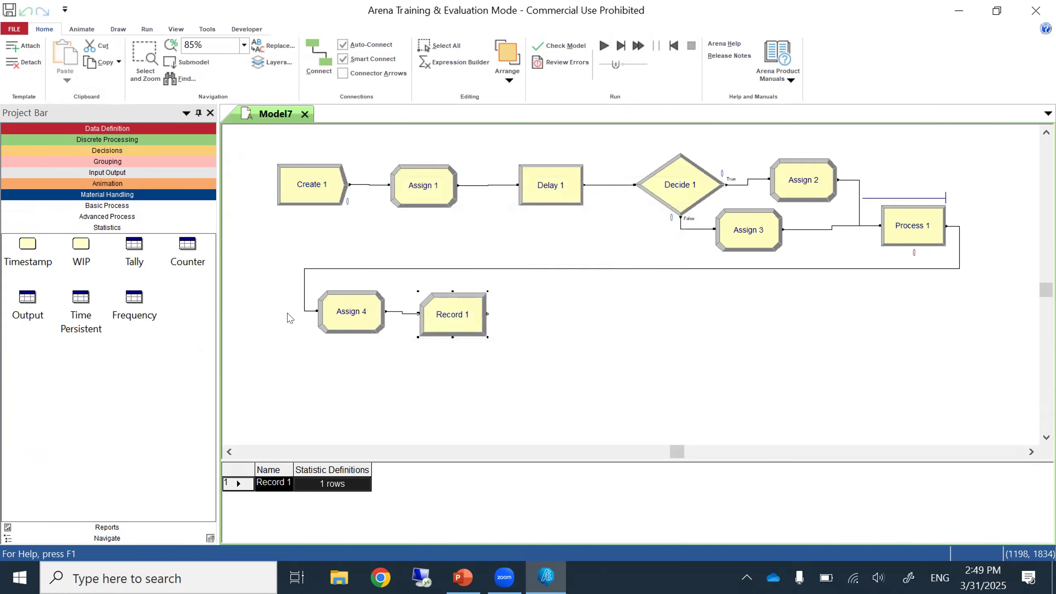
# Place a Dispose module after Record 1 to end the flow.
pyautogui.click(128, 216)
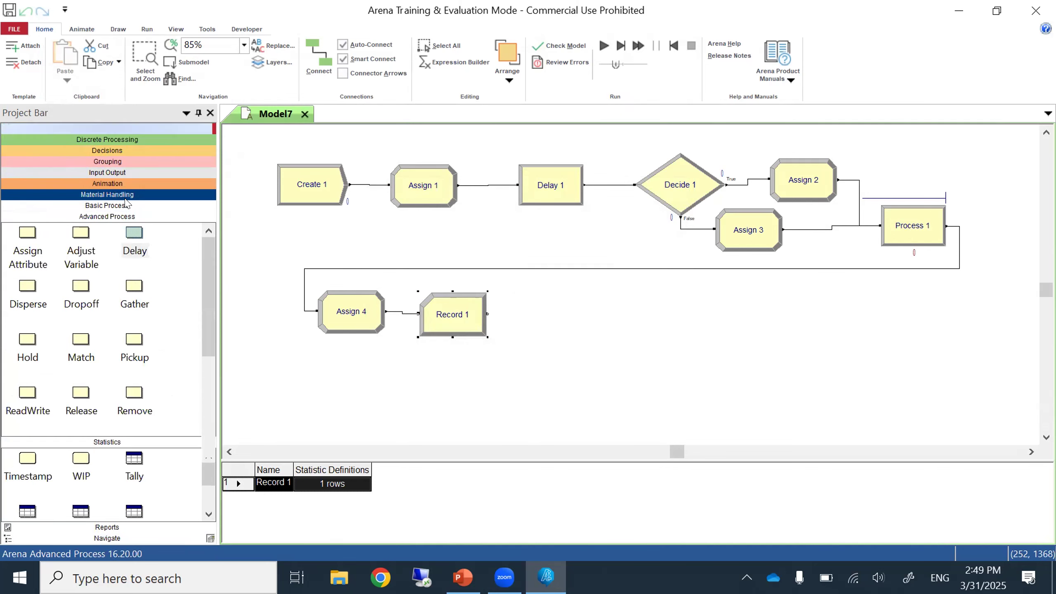
pyautogui.click(126, 205)
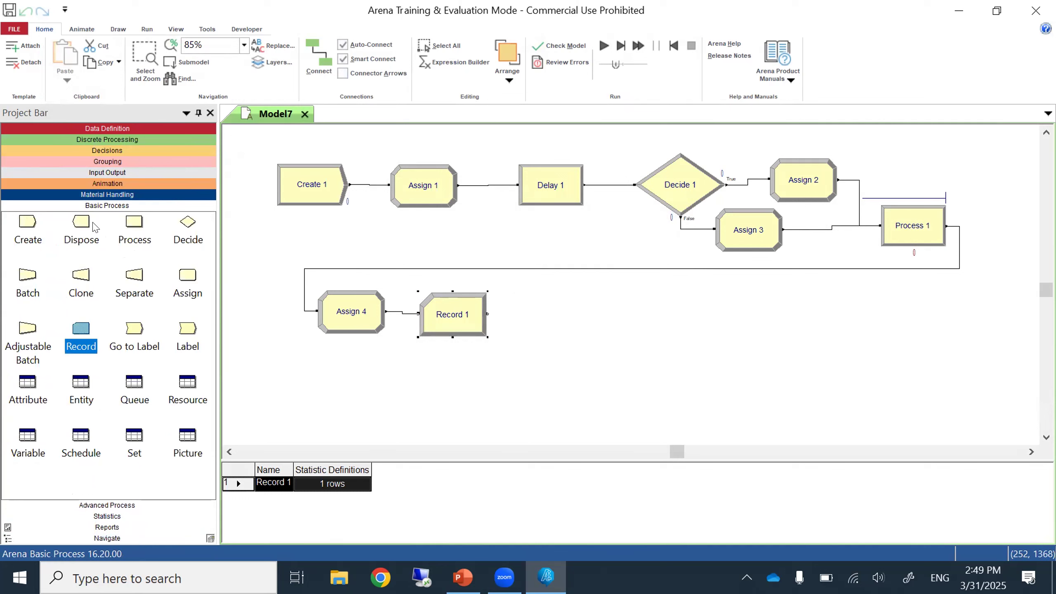
pyautogui.moveTo(81, 226); pyautogui.dragTo(515, 311)
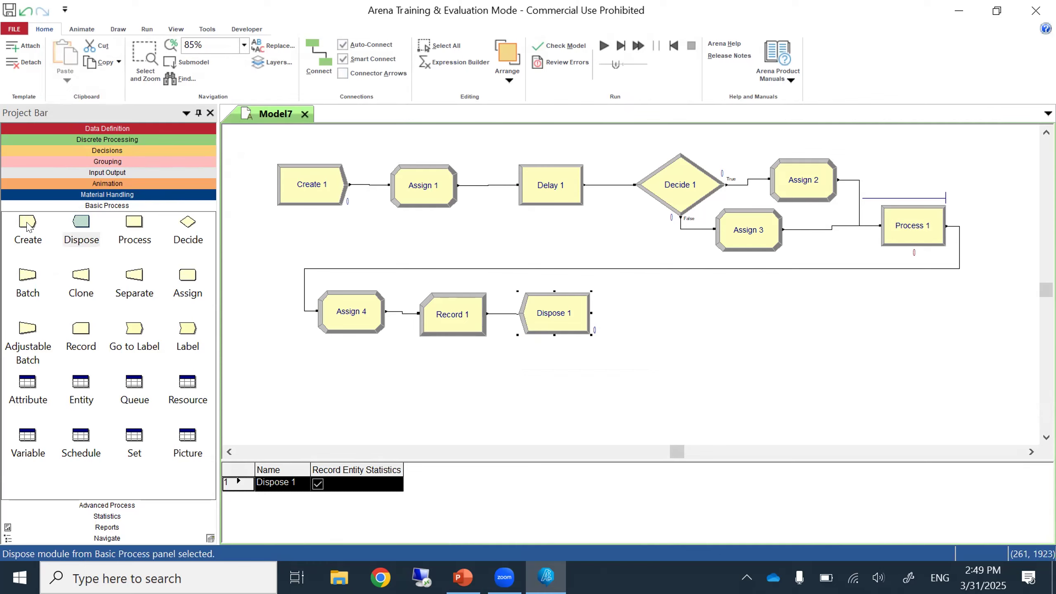
# Build a second flow below the first from a Create module, a Record module and a Dispose module.
pyautogui.moveTo(28, 227); pyautogui.dragTo(291, 391)
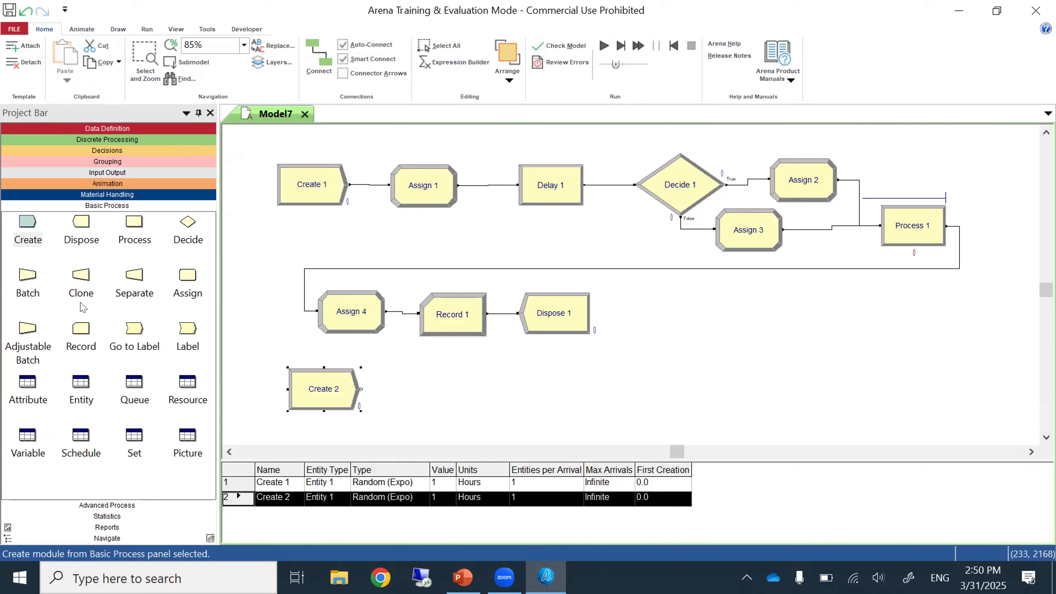
pyautogui.moveTo(83, 332); pyautogui.dragTo(416, 381)
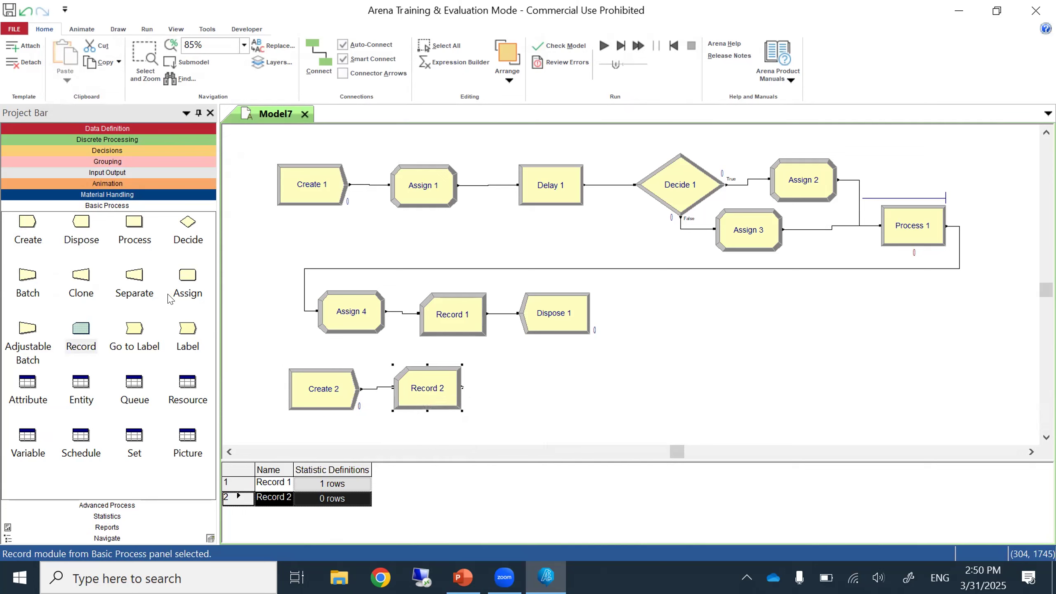
pyautogui.moveTo(76, 221); pyautogui.dragTo(496, 393)
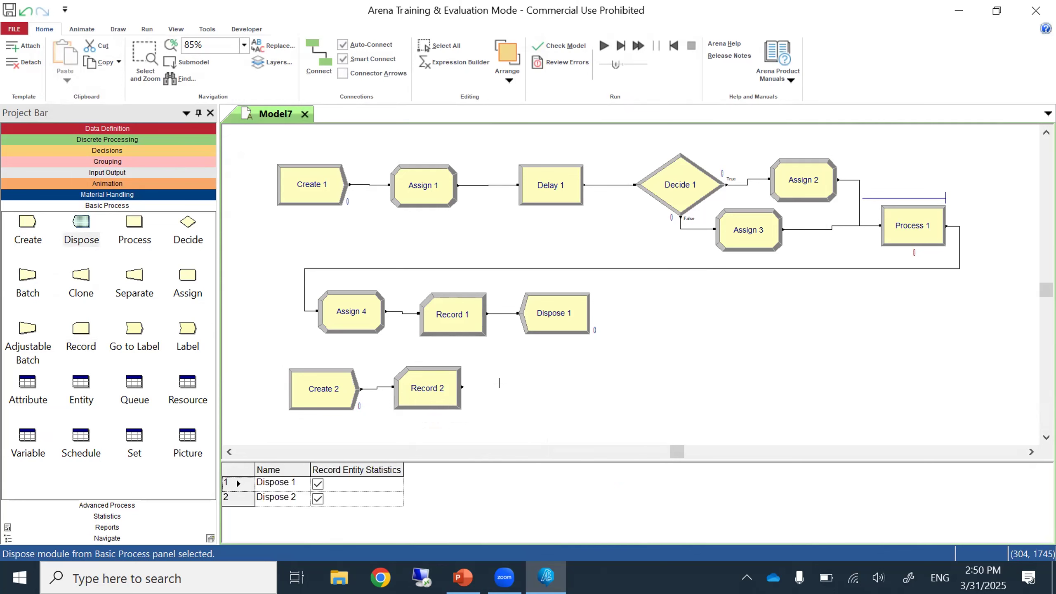
# Add a statistic of type Expression with the value wip to Record 2.
pyautogui.doubleClick(428, 393)
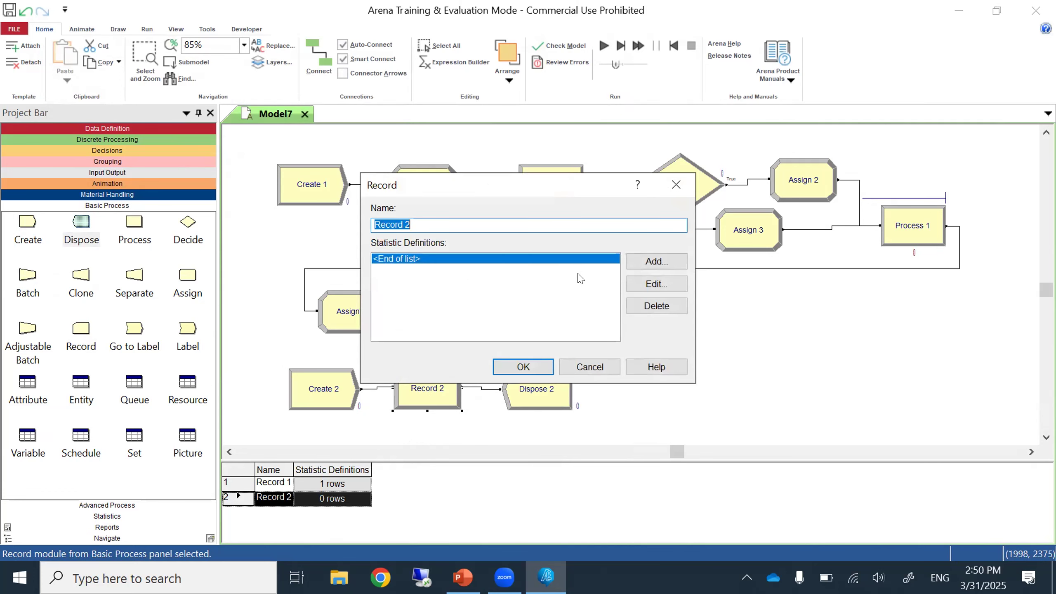
pyautogui.click(643, 261)
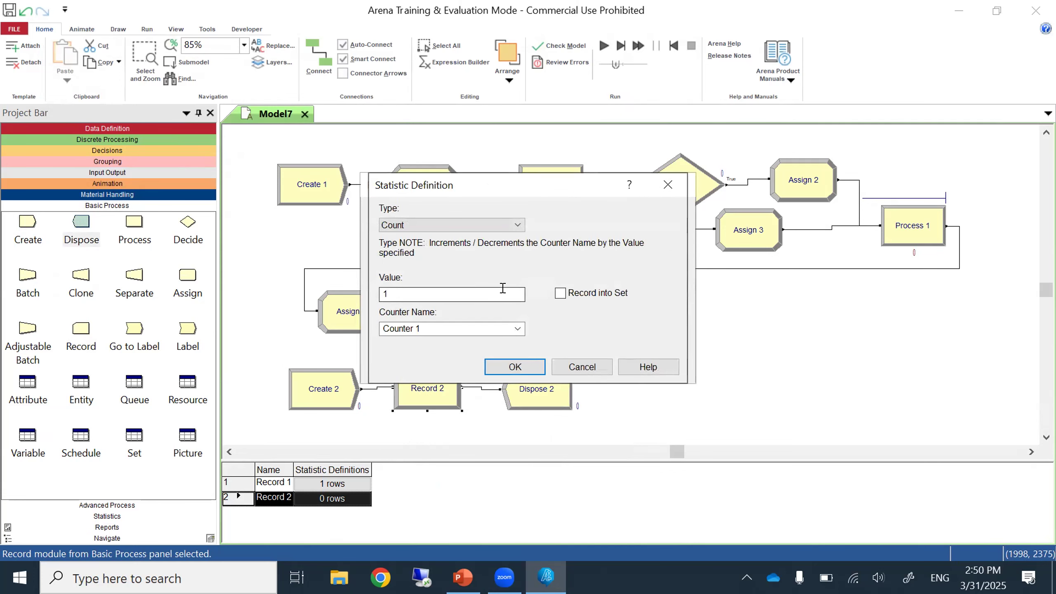
pyautogui.doubleClick(483, 293)
pyautogui.write('wip')
pyautogui.click(517, 226)
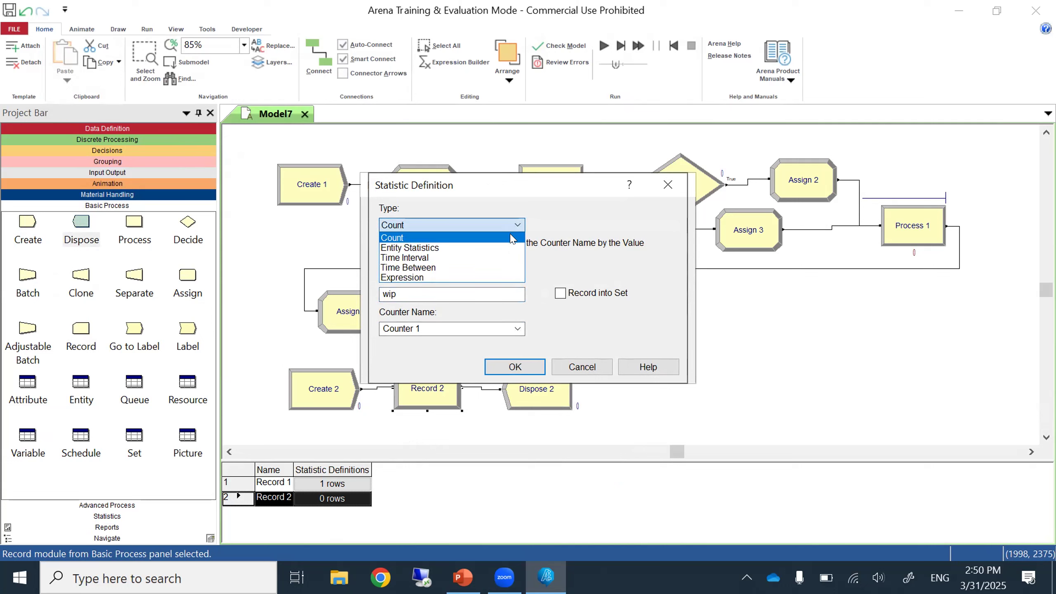
pyautogui.click(471, 278)
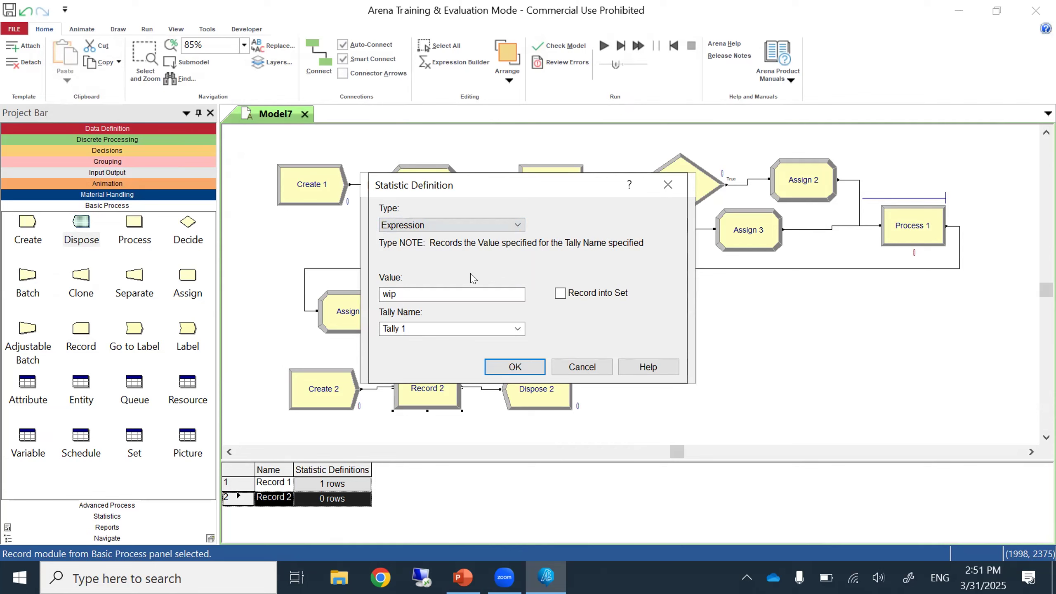
# Name the tally of Record 2's expression statistic WIP6pm and accept the module's settings.
pyautogui.click(456, 327)
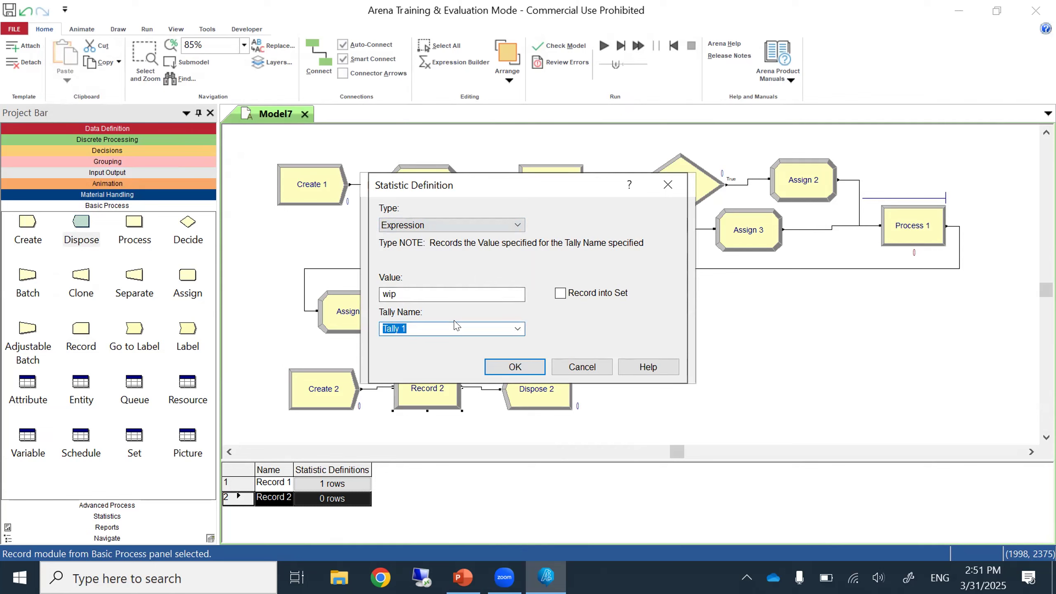
pyautogui.press('BackSpace')
pyautogui.write('wi')
pyautogui.press('BackSpace')
pyautogui.write('WIP6pm')
pyautogui.click(504, 367)
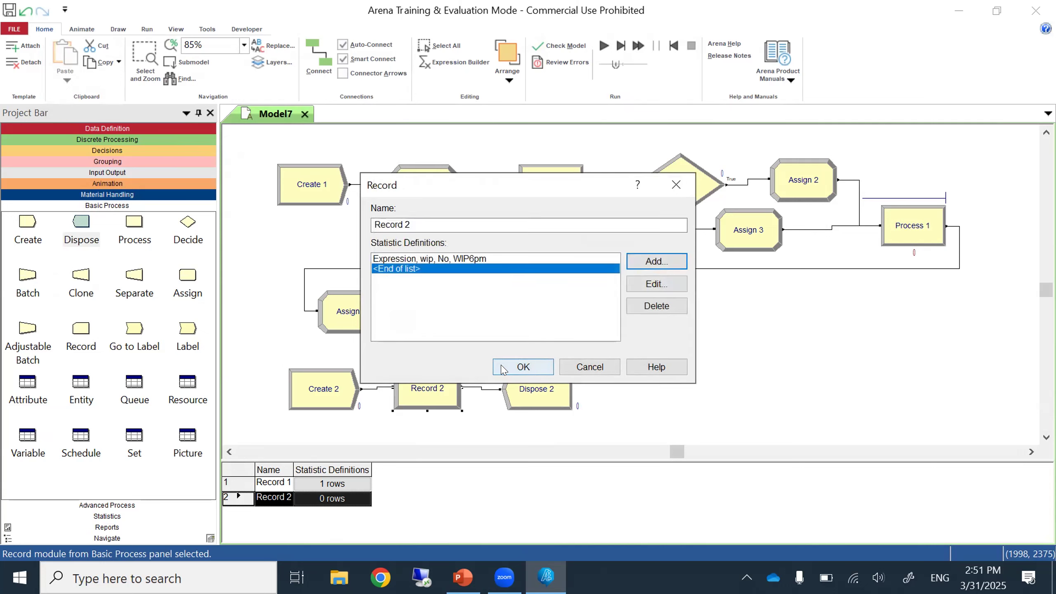
pyautogui.click(504, 367)
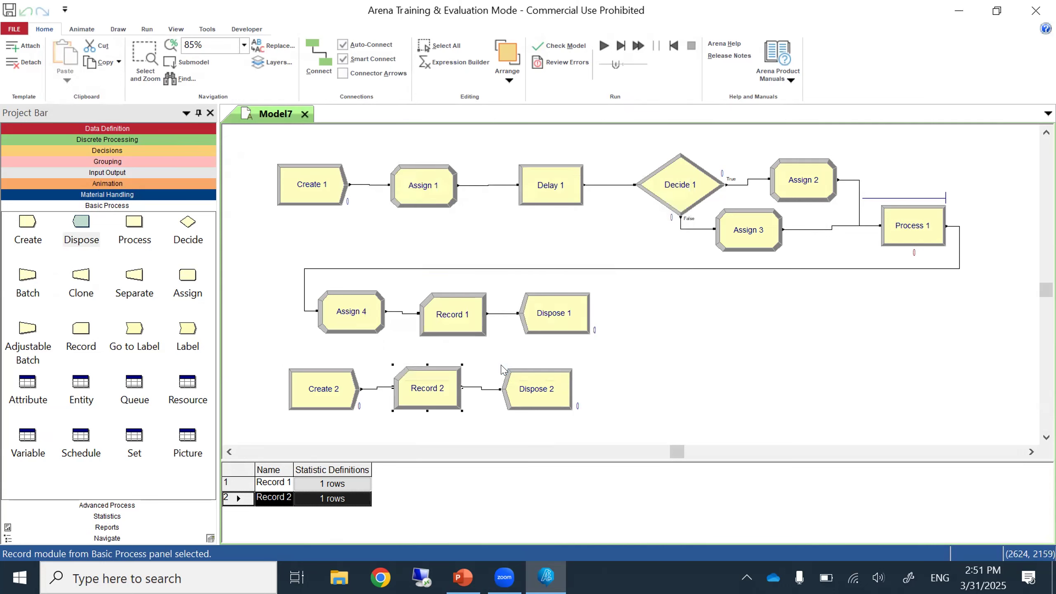
# Set Create 2's time between arrivals to Constant with a value of 24 hours.
pyautogui.click(335, 391)
pyautogui.doubleClick(336, 391)
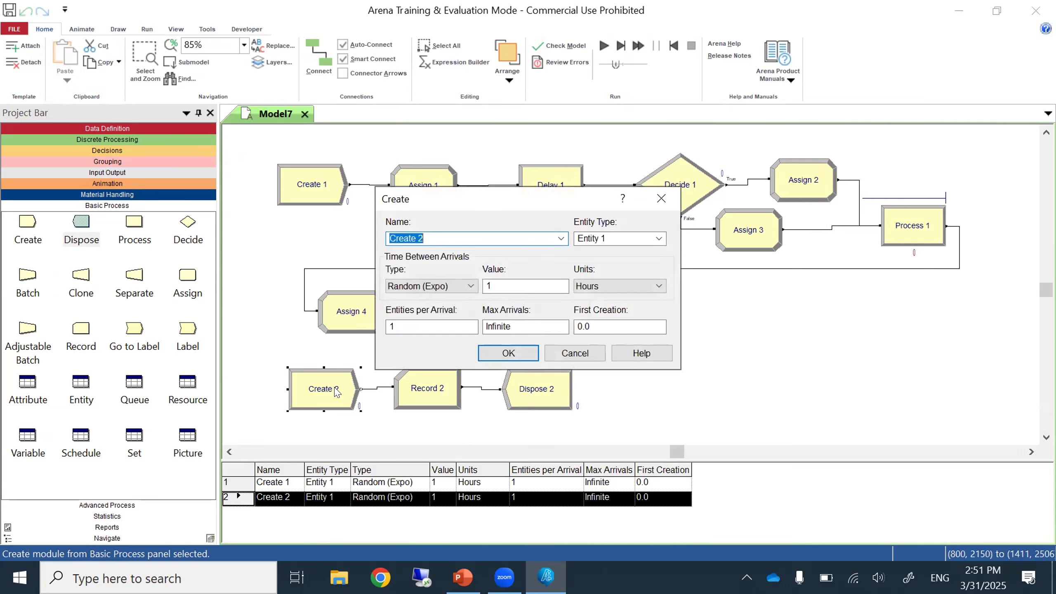
pyautogui.click(476, 287)
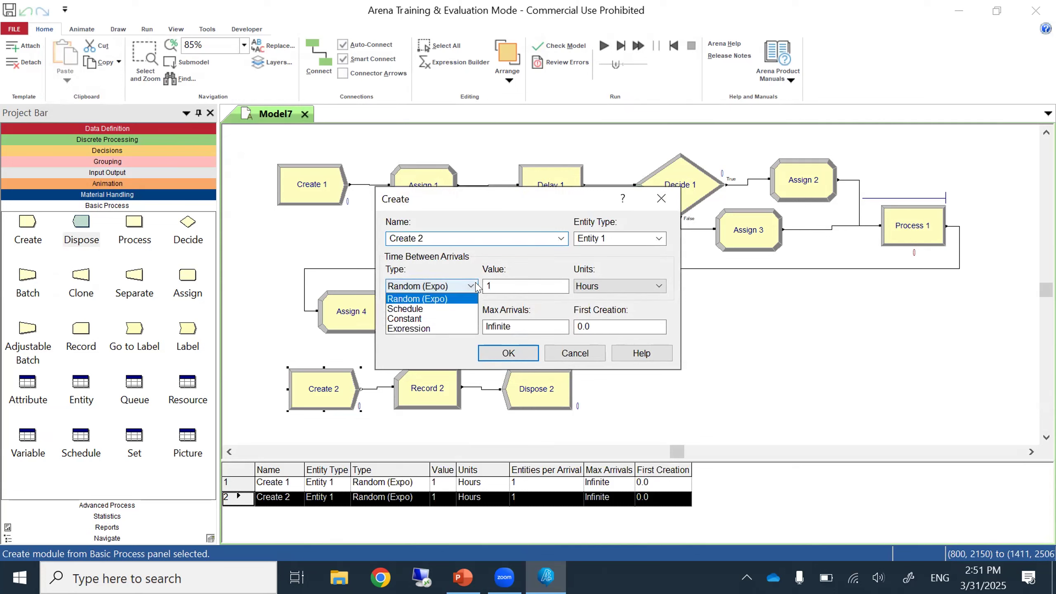
pyautogui.click(445, 319)
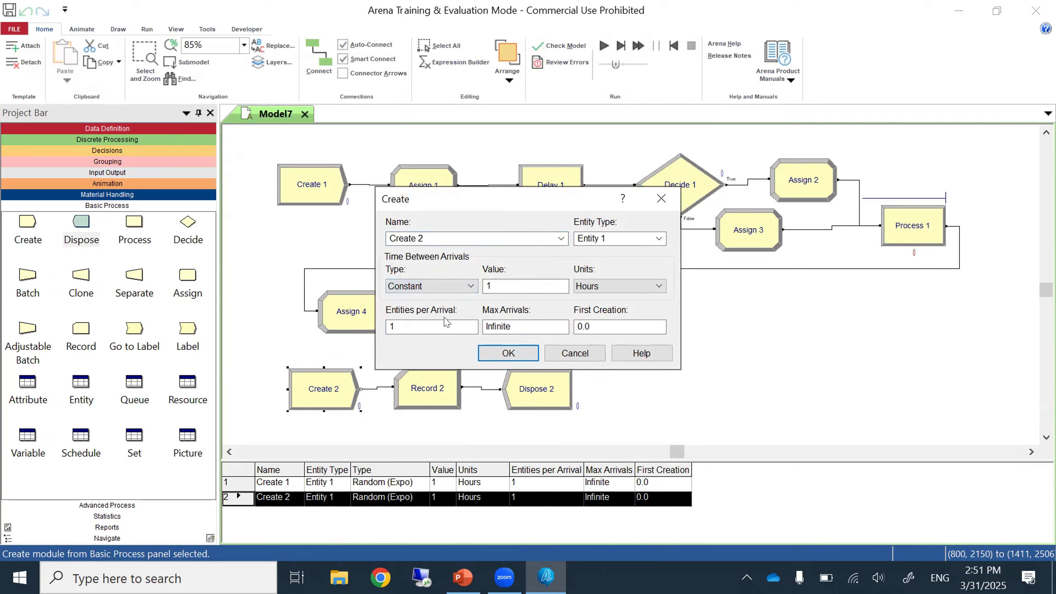
pyautogui.doubleClick(512, 283)
pyautogui.write('24')
# Check the observation time on the PowerPoint slide, set Create 2's first creation to 18 and accept the module's settings.
pyautogui.doubleClick(591, 319)
pyautogui.write('16')
pyautogui.click(463, 577)
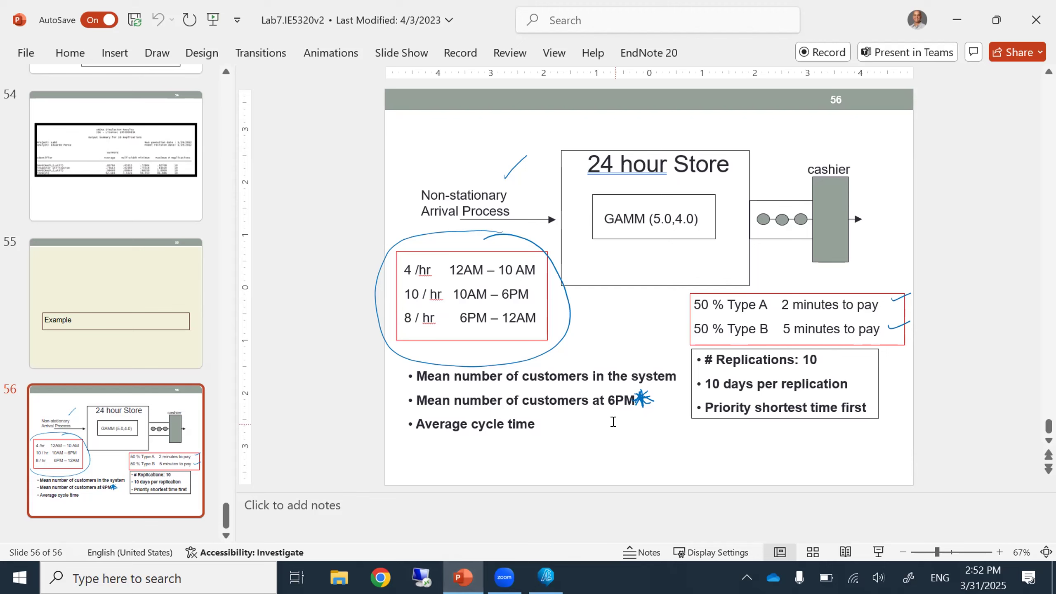
pyautogui.click(957, 19)
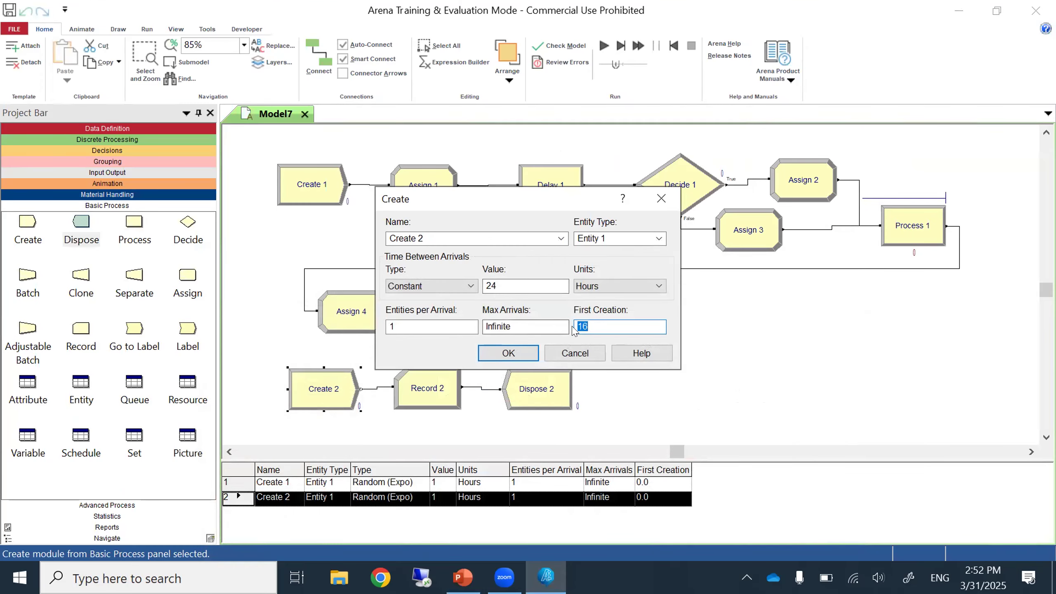
pyautogui.write('18')
pyautogui.click(526, 357)
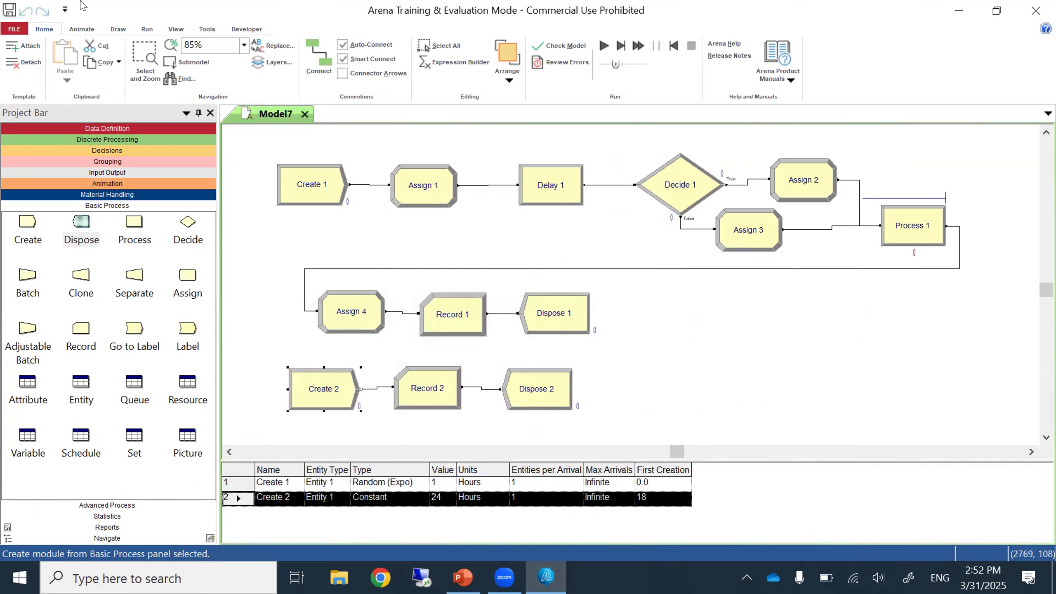
# Save the model and check it for errors.
pyautogui.click(18, 30)
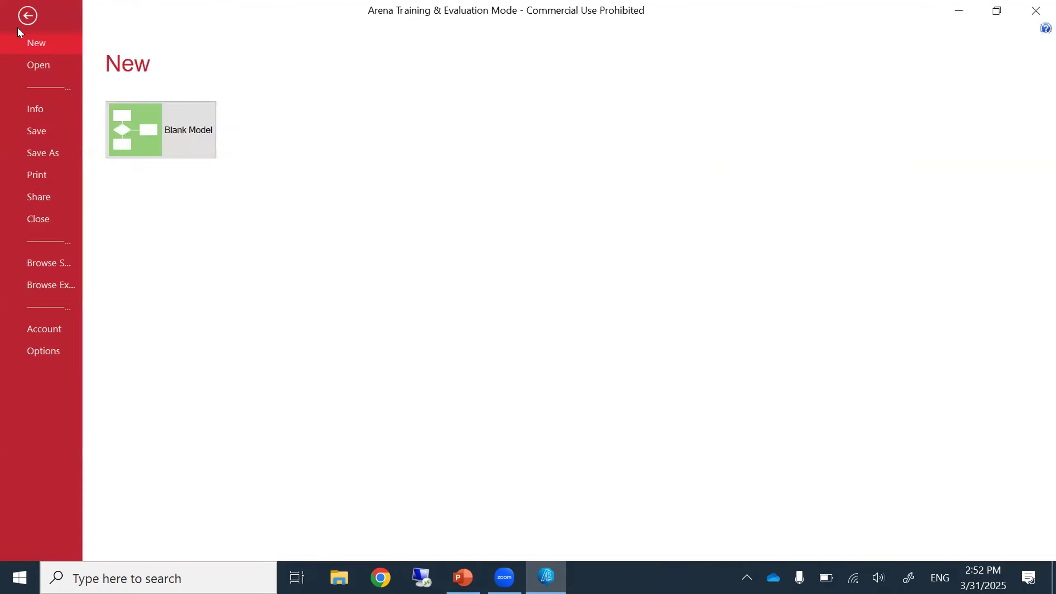
pyautogui.click(46, 125)
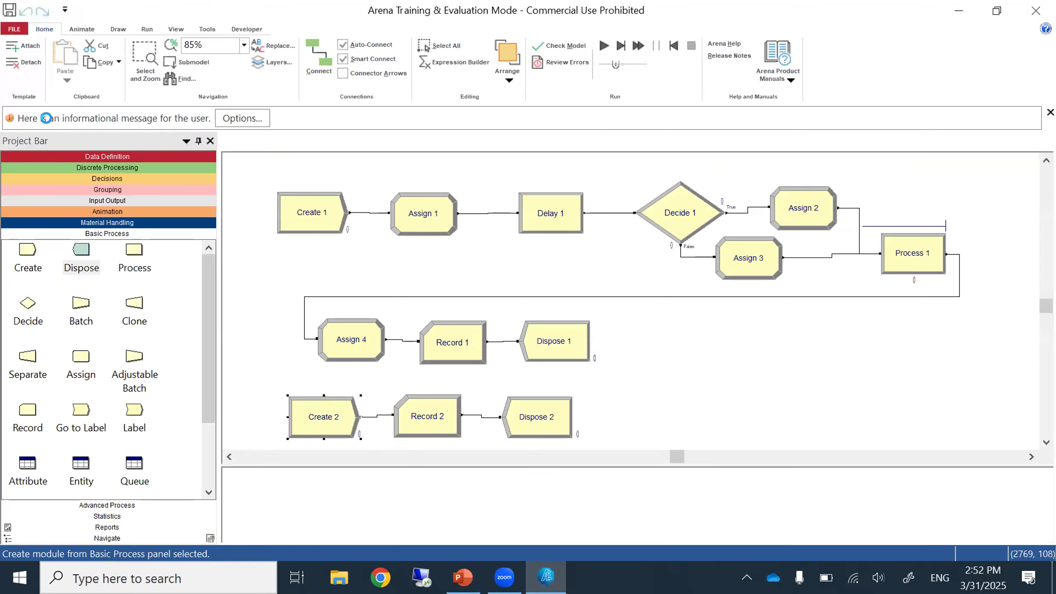
pyautogui.click(548, 51)
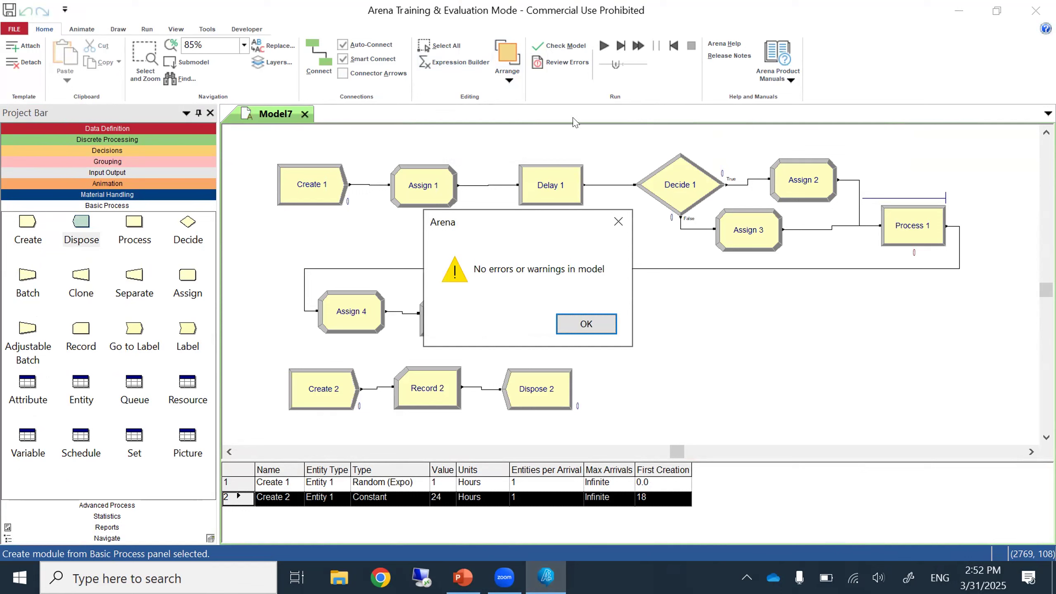
pyautogui.click(586, 323)
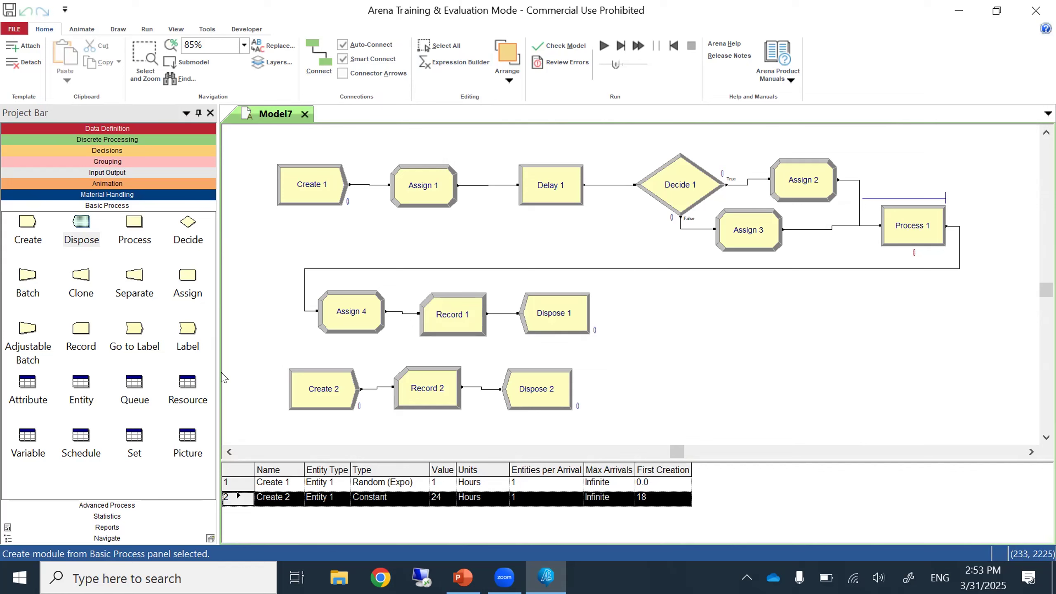
# Open the Statistic data module from Advanced Process, enlarge its spreadsheet area and add a first statistic row.
pyautogui.click(142, 504)
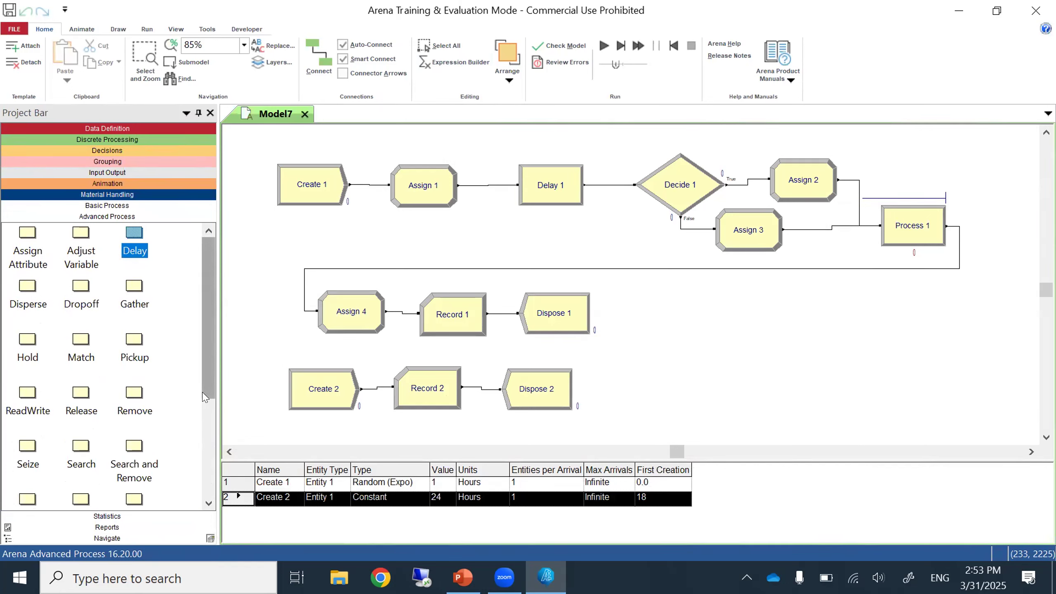
pyautogui.moveTo(205, 397); pyautogui.dragTo(205, 465)
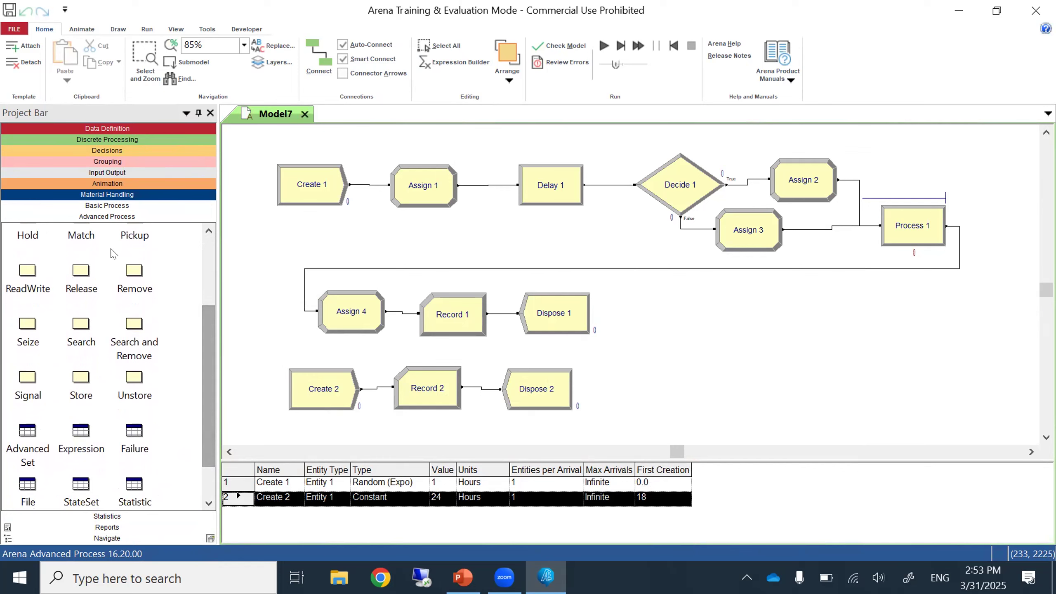
pyautogui.click(120, 207)
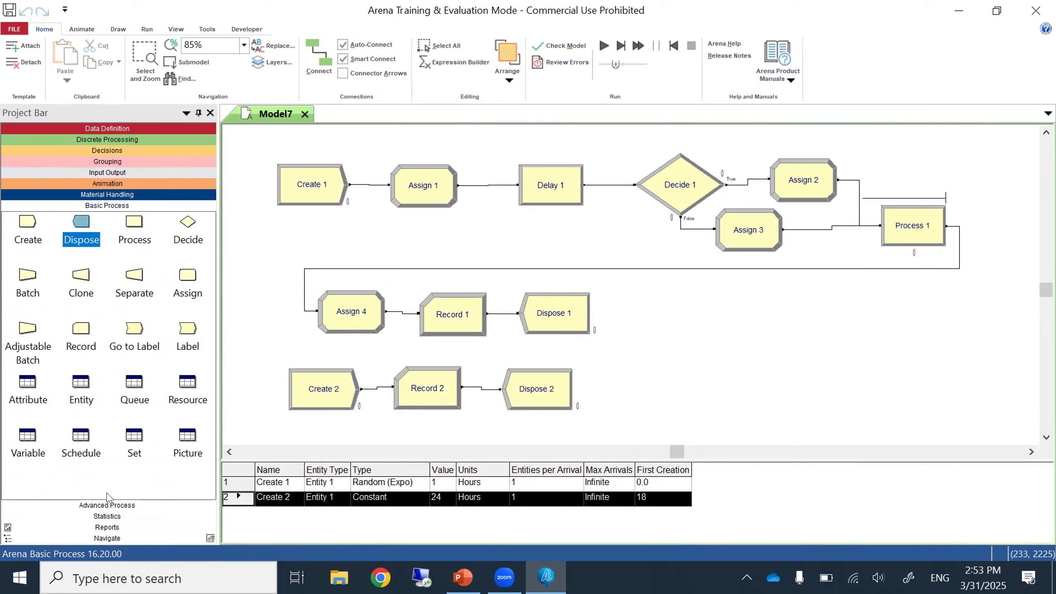
pyautogui.click(108, 506)
pyautogui.scroll(-10, 108, 505)
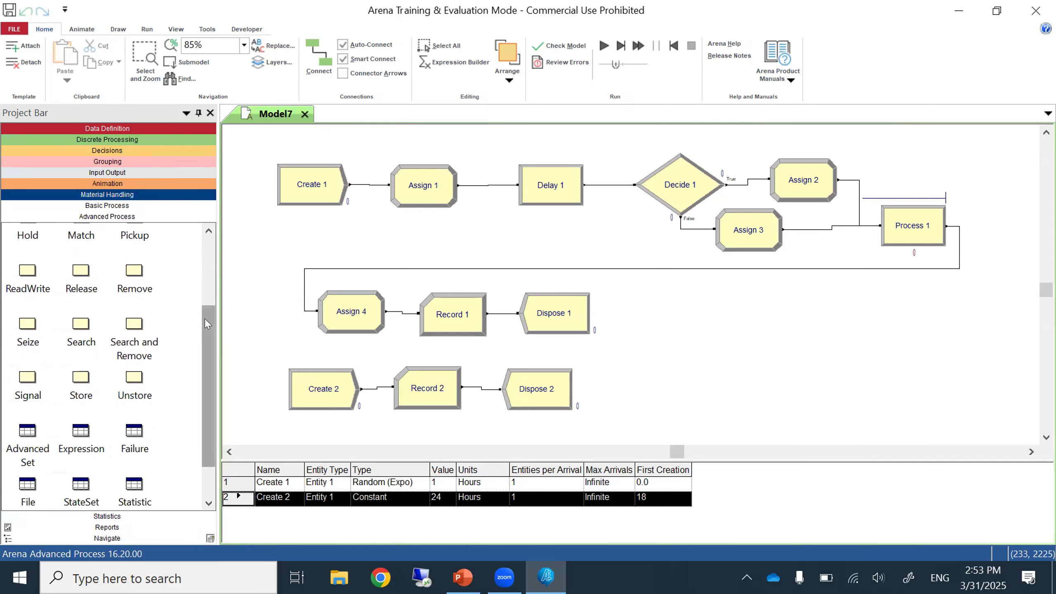
pyautogui.scroll(-2, 205, 319)
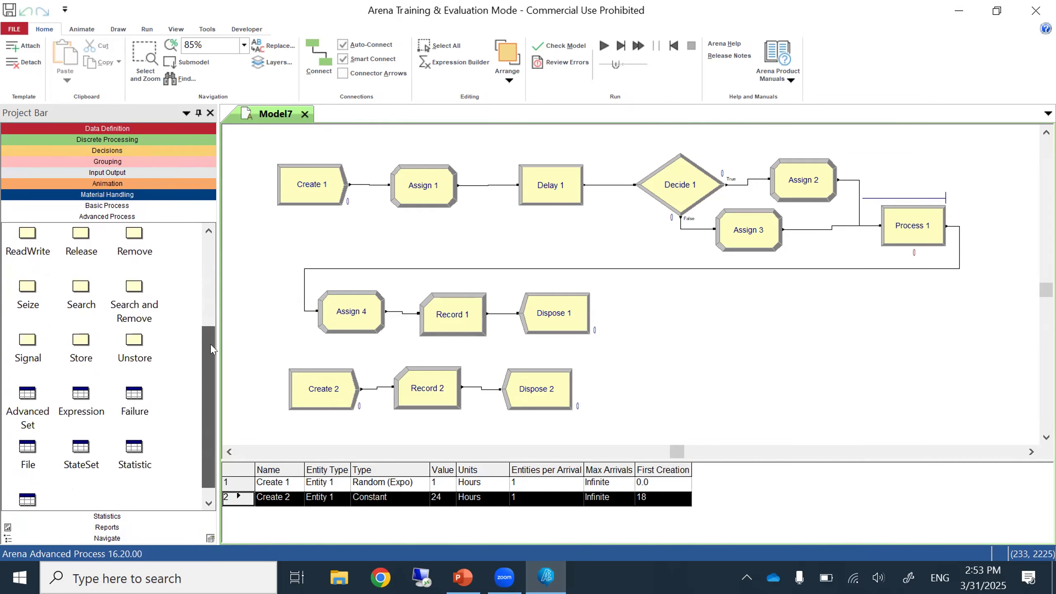
pyautogui.click(134, 444)
pyautogui.moveTo(348, 454); pyautogui.dragTo(349, 383)
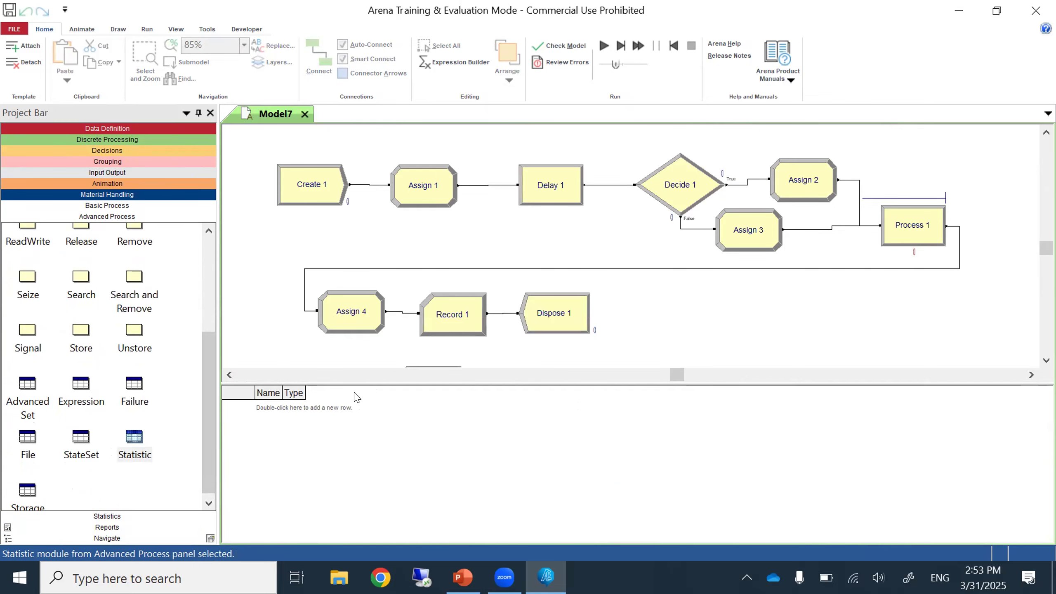
pyautogui.doubleClick(340, 405)
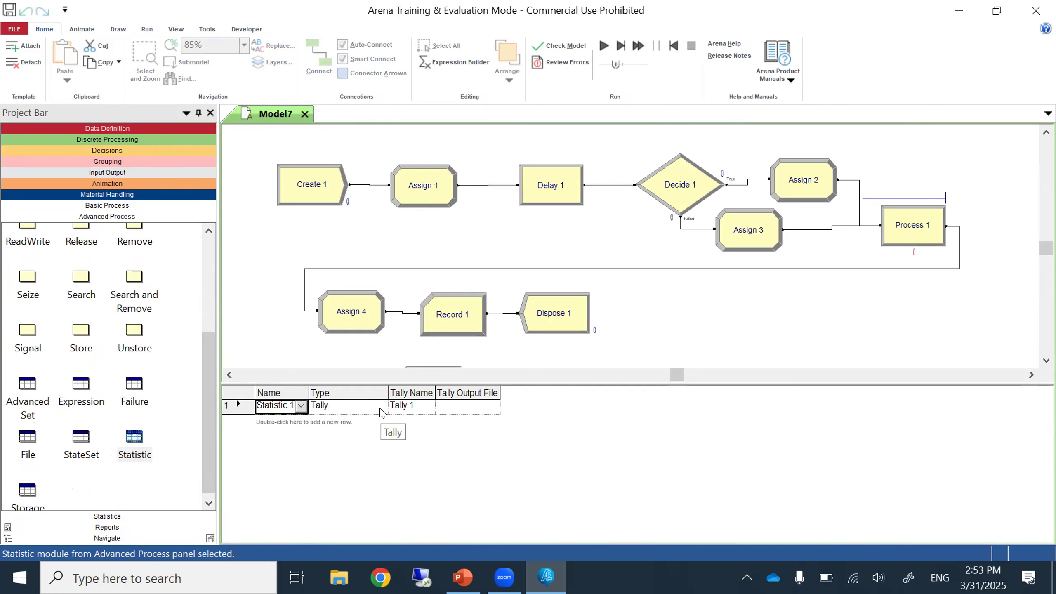
# Check the required measures on the PowerPoint slide, and set Statistic 1 to type Time-Persistent with the expression wip.
pyautogui.click(462, 578)
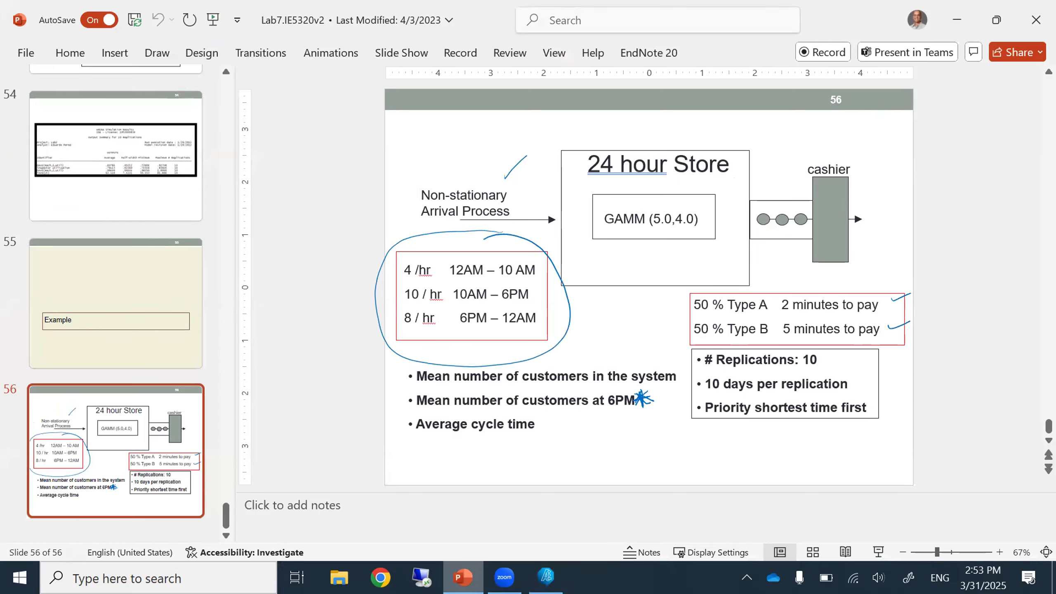
pyautogui.click(546, 577)
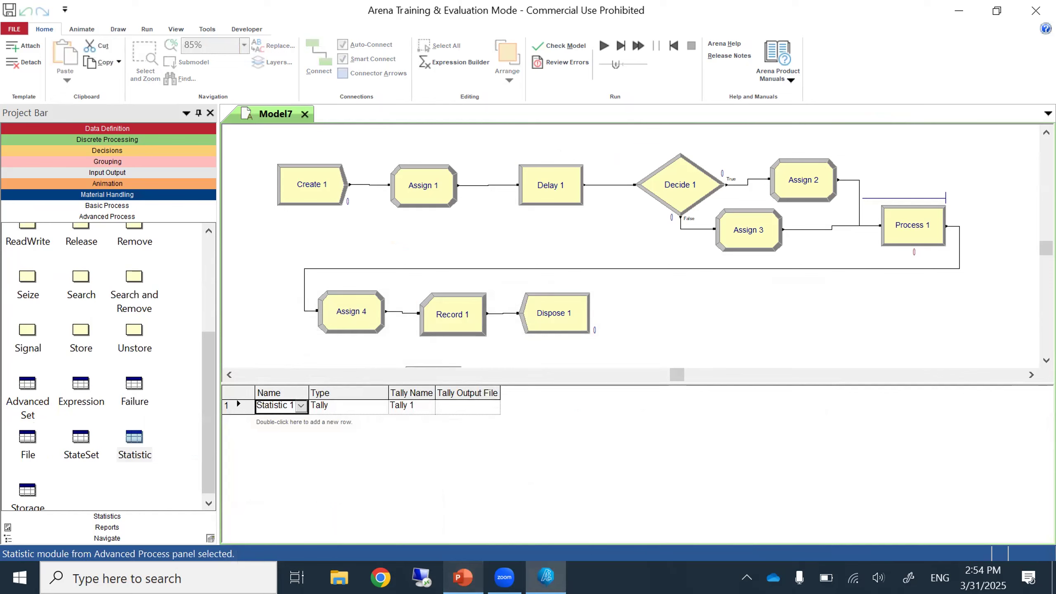
pyautogui.click(381, 411)
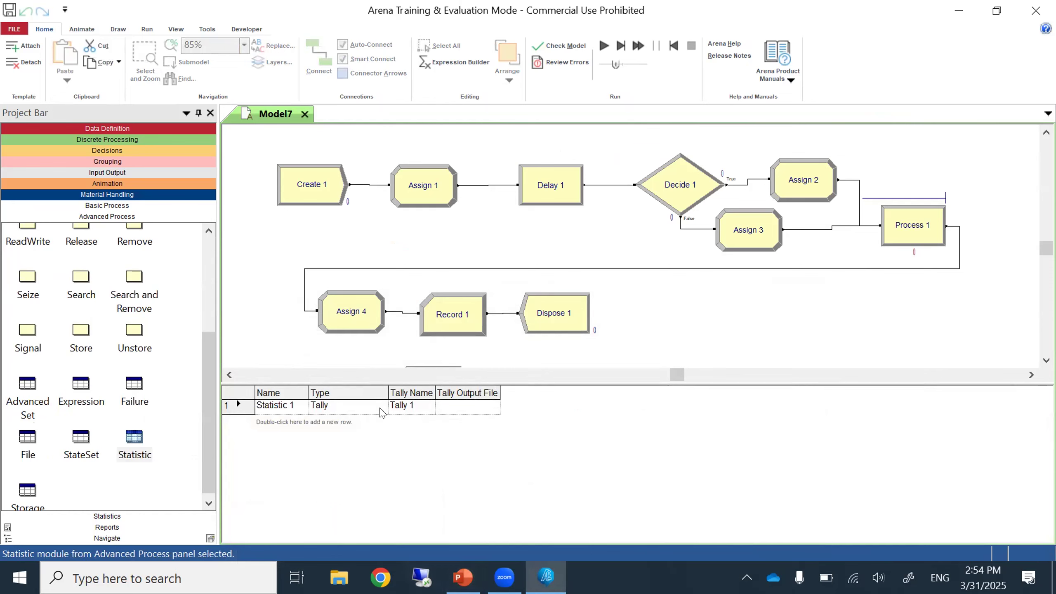
pyautogui.click(381, 412)
pyautogui.click(376, 419)
pyautogui.click(424, 407)
pyautogui.write('wip')
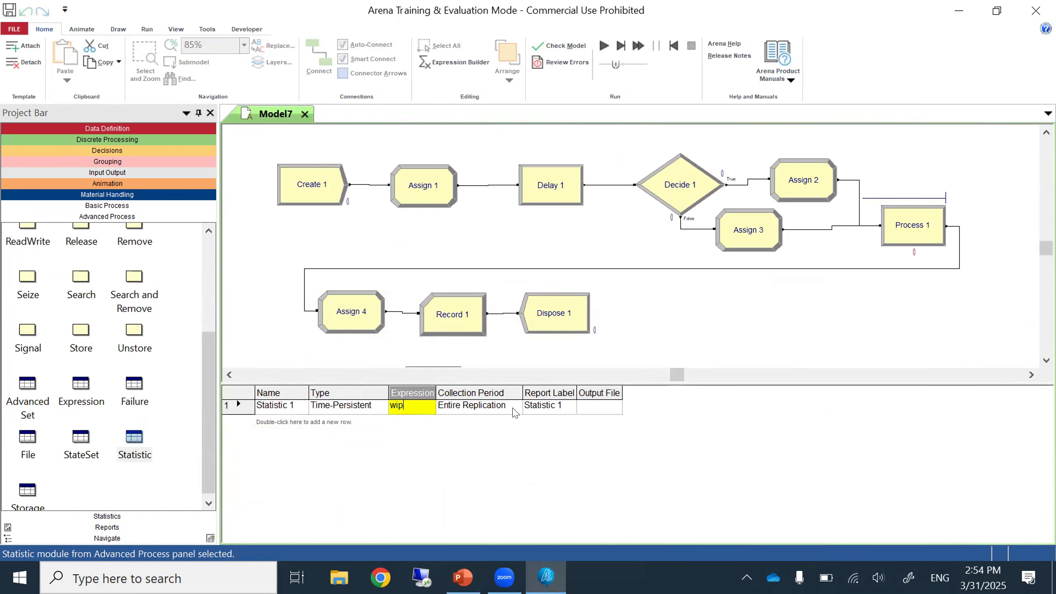
# Set Statistic 1's report label to numInSystem and copy the label text.
pyautogui.click(549, 409)
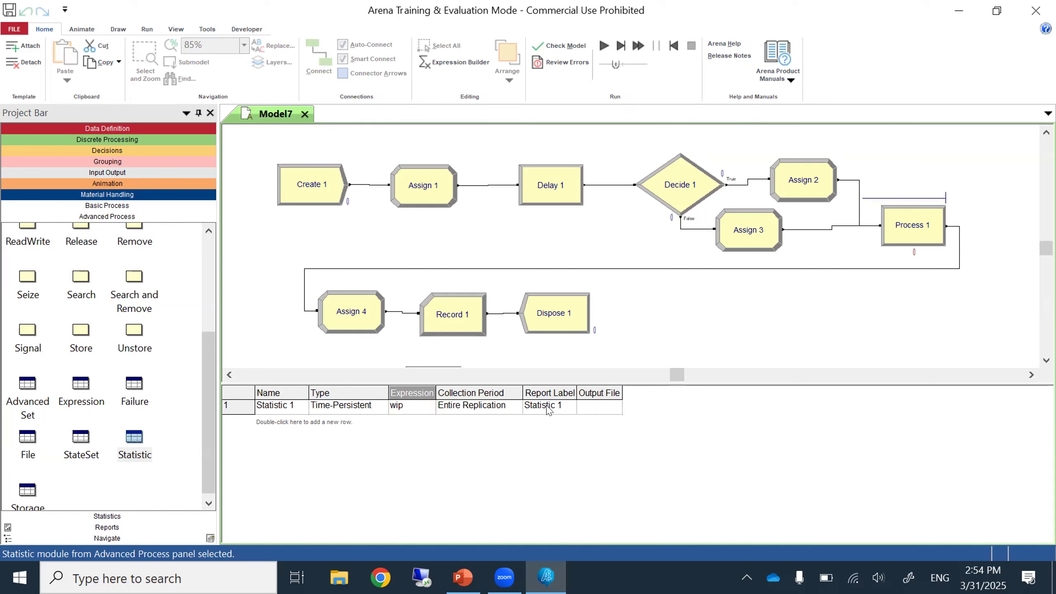
pyautogui.click(548, 407)
pyautogui.click(547, 406)
pyautogui.moveTo(558, 404); pyautogui.dragTo(504, 411)
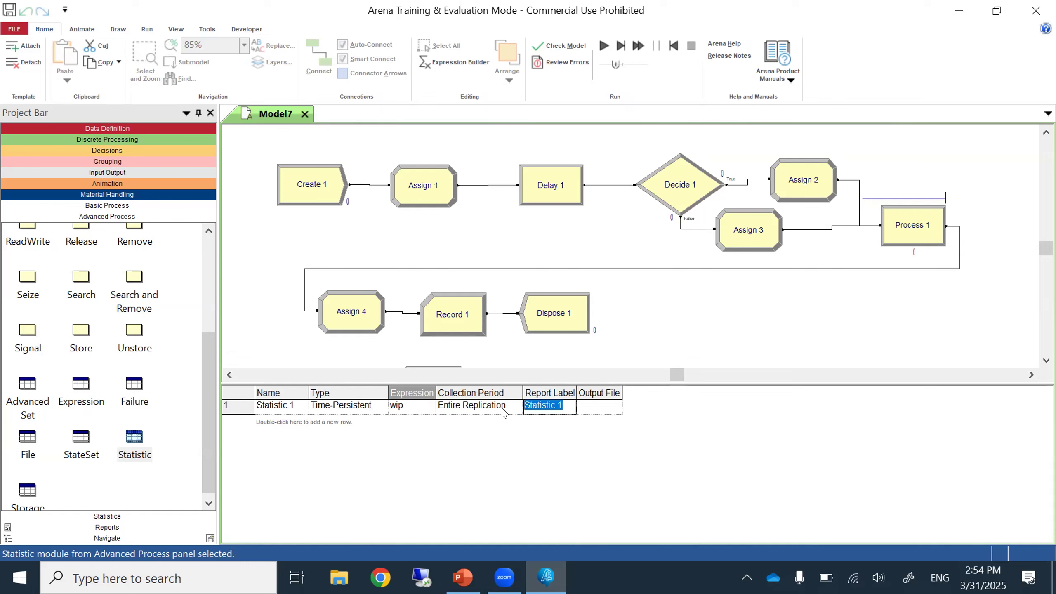
pyautogui.write('numInSystem')
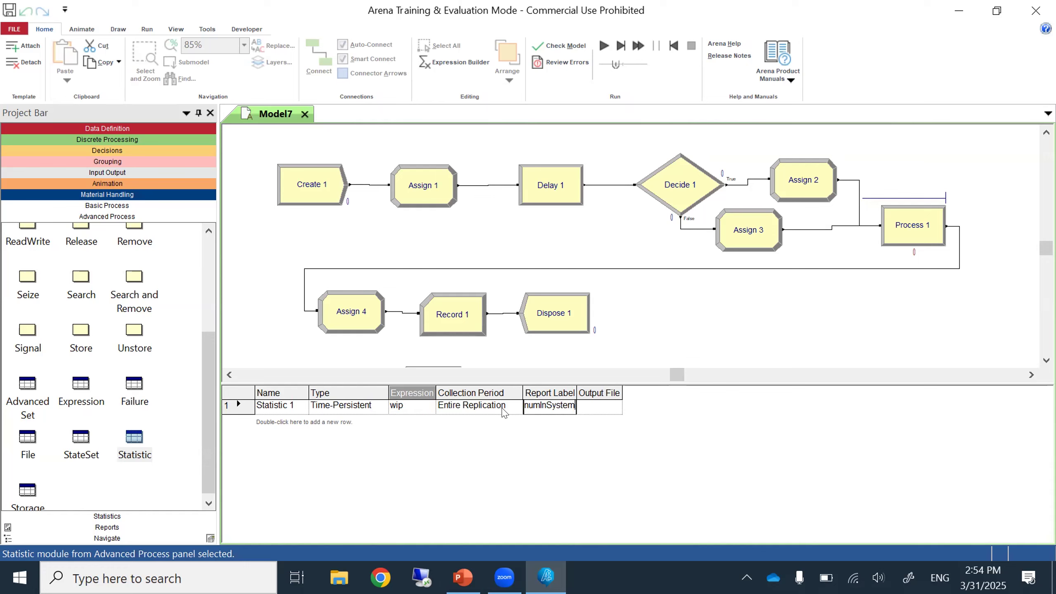
pyautogui.hotkey('shift', 'Left')
pyautogui.hotkey('shift', 'Left')
pyautogui.hotkey('shift', 'Left')
pyautogui.hotkey('shift', 'Left')
pyautogui.hotkey('shift', 'Left')
pyautogui.hotkey('shift', 'Left')
pyautogui.hotkey('shift', 'Left')
pyautogui.hotkey('shift', 'Left')
pyautogui.hotkey('shift', 'Left')
pyautogui.hotkey('shift', 'Left')
pyautogui.hotkey('shift', 'Left')
pyautogui.hotkey('ctrl', 'c')
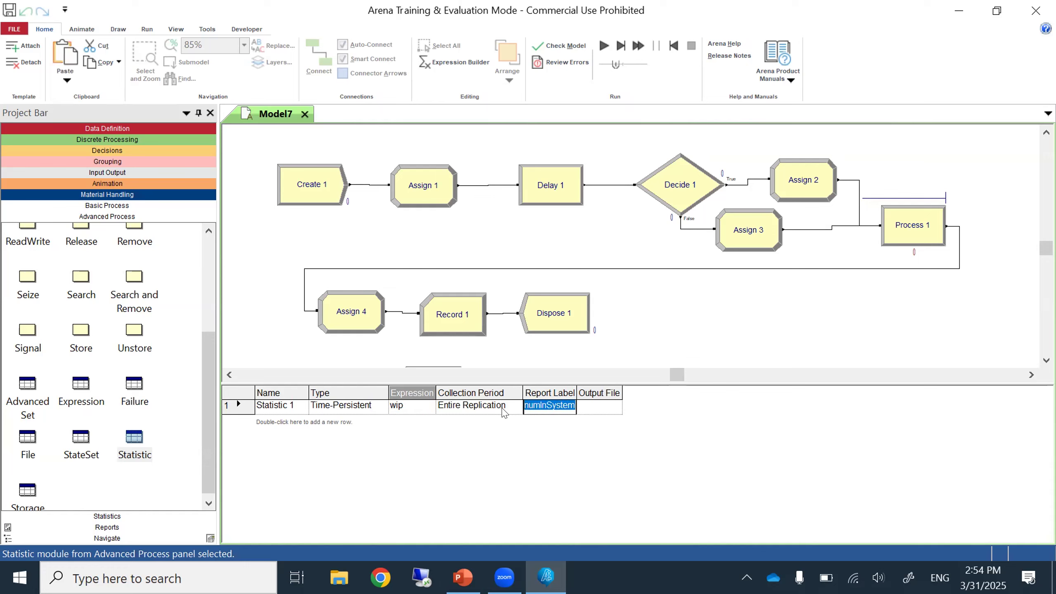
# Add a second row to the Statistic table and open its type for selection.
pyautogui.doubleClick(386, 424)
pyautogui.click(369, 425)
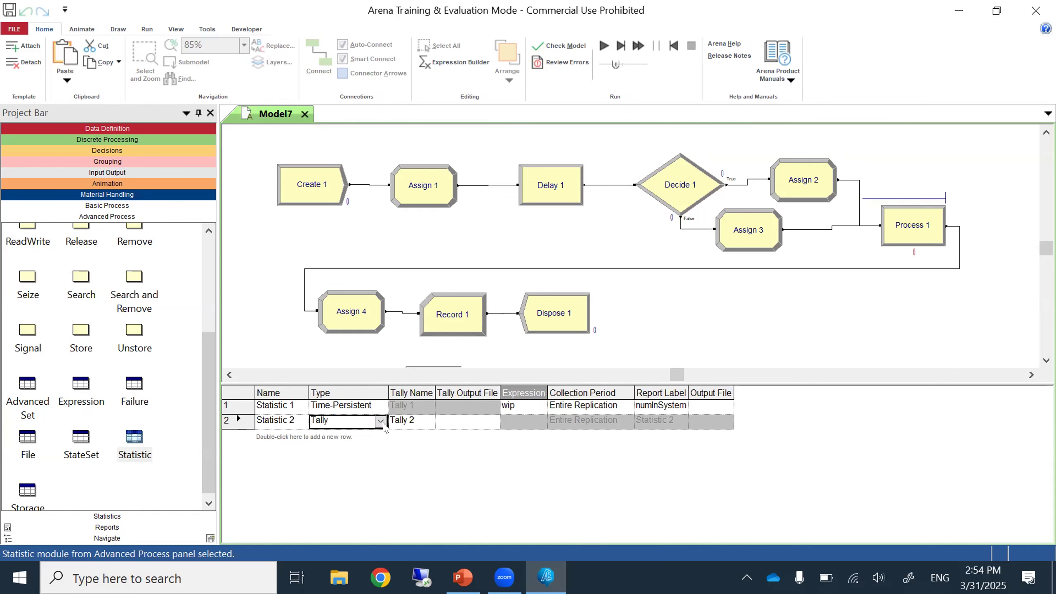
# Set Statistic 2's type to Output and enter DAVG(numInSystem) as its expression.
pyautogui.click(381, 421)
pyautogui.click(366, 467)
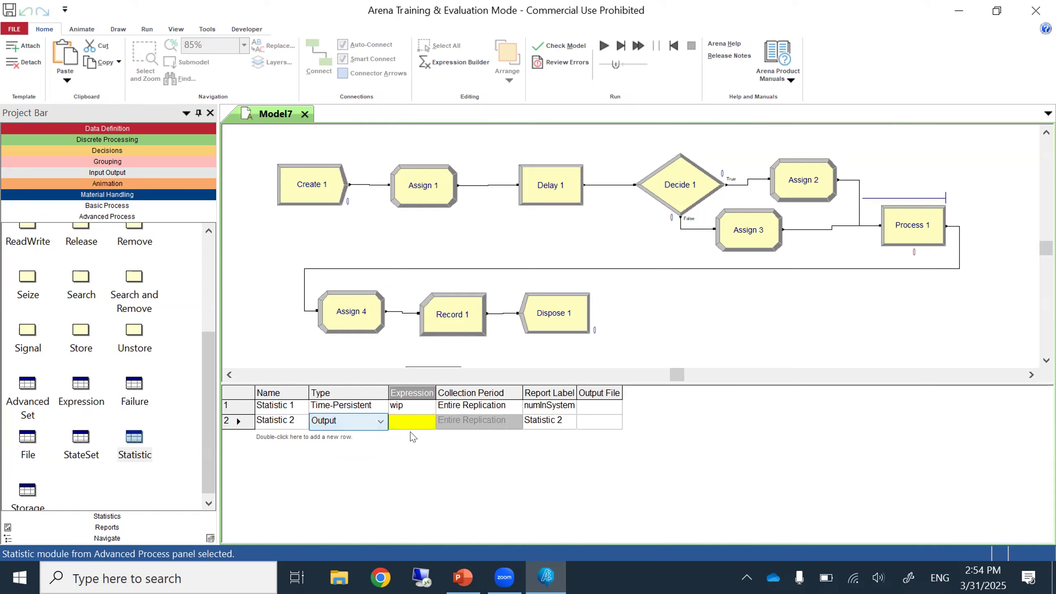
pyautogui.moveTo(436, 389); pyautogui.dragTo(517, 389)
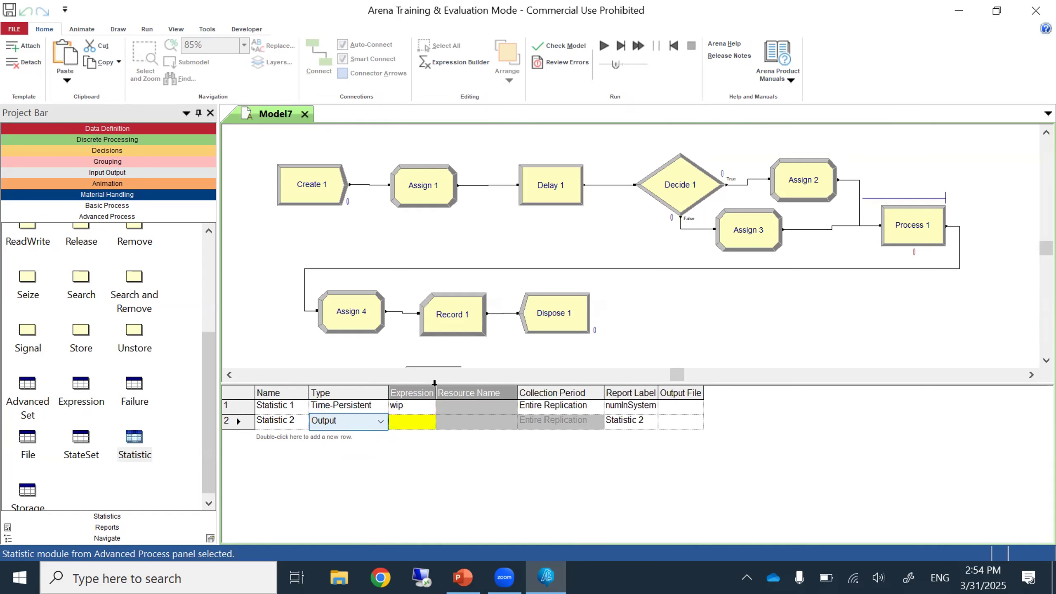
pyautogui.moveTo(434, 385); pyautogui.dragTo(497, 398)
pyautogui.click(406, 419)
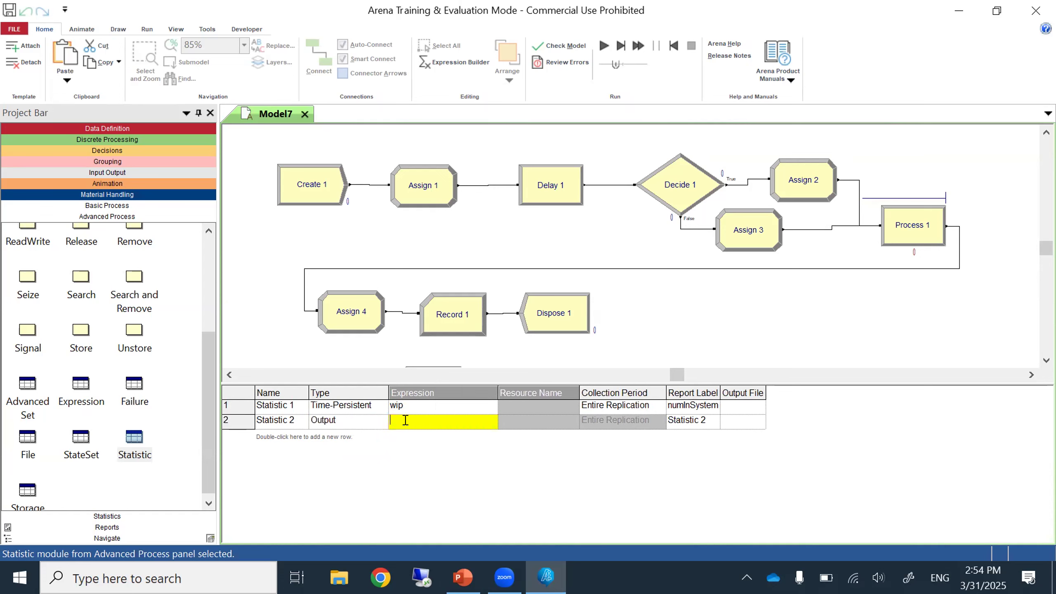
pyautogui.write('DAVG(')
pyautogui.hotkey('ctrl', 'v')
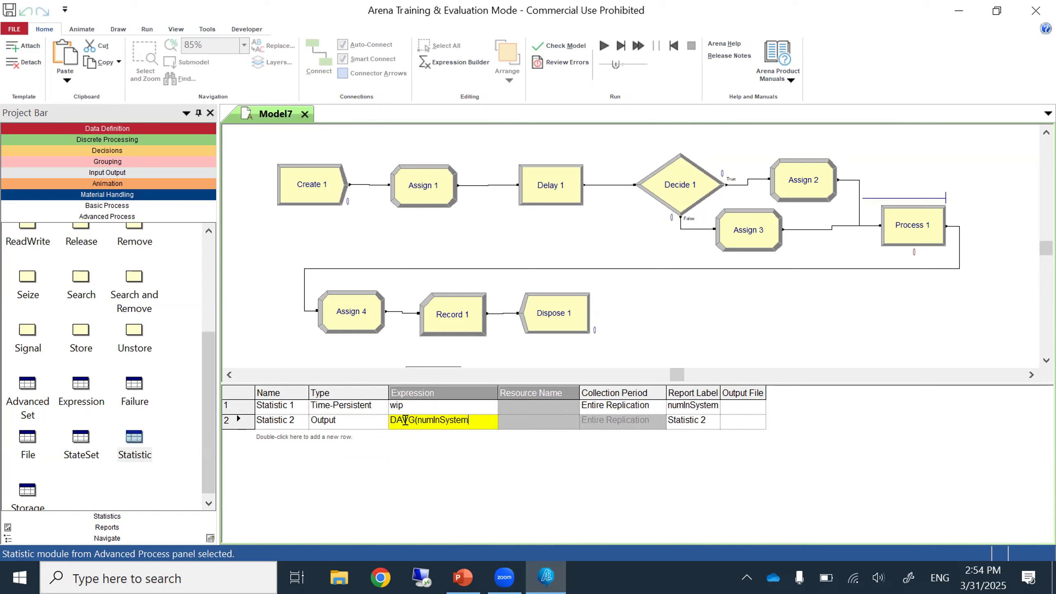
pyautogui.write(')')
# Set Statistic 2's report label to "avg number in system" and widen the Report Label column to fit.
pyautogui.click(702, 421)
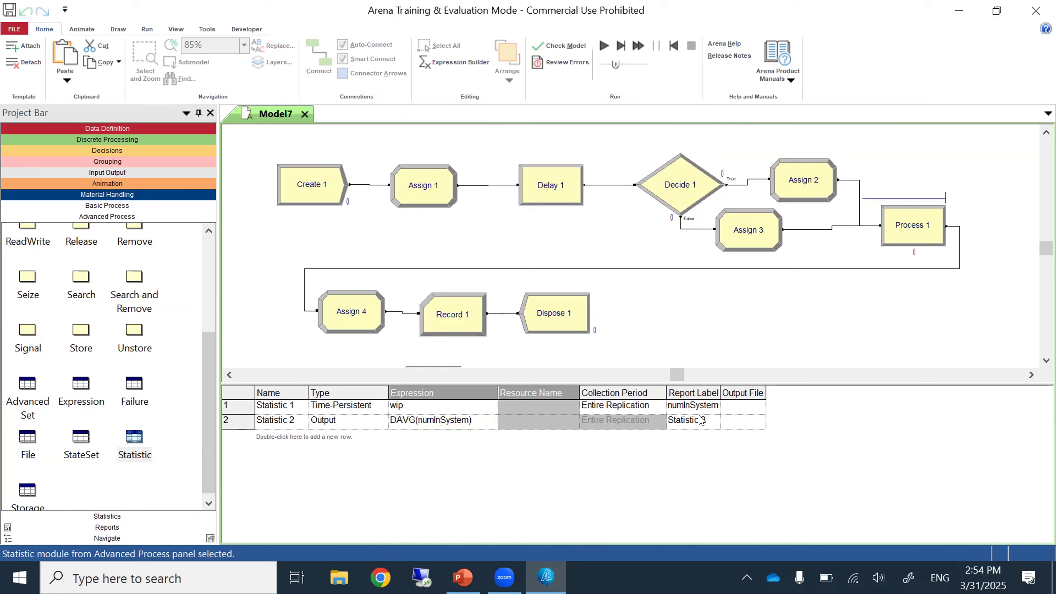
pyautogui.click(700, 421)
pyautogui.click(699, 422)
pyautogui.moveTo(707, 422); pyautogui.dragTo(644, 420)
pyautogui.write('av')
pyautogui.write('g num')
pyautogui.write('ber in sys')
pyautogui.write('tem')
pyautogui.moveTo(720, 392); pyautogui.dragTo(768, 394)
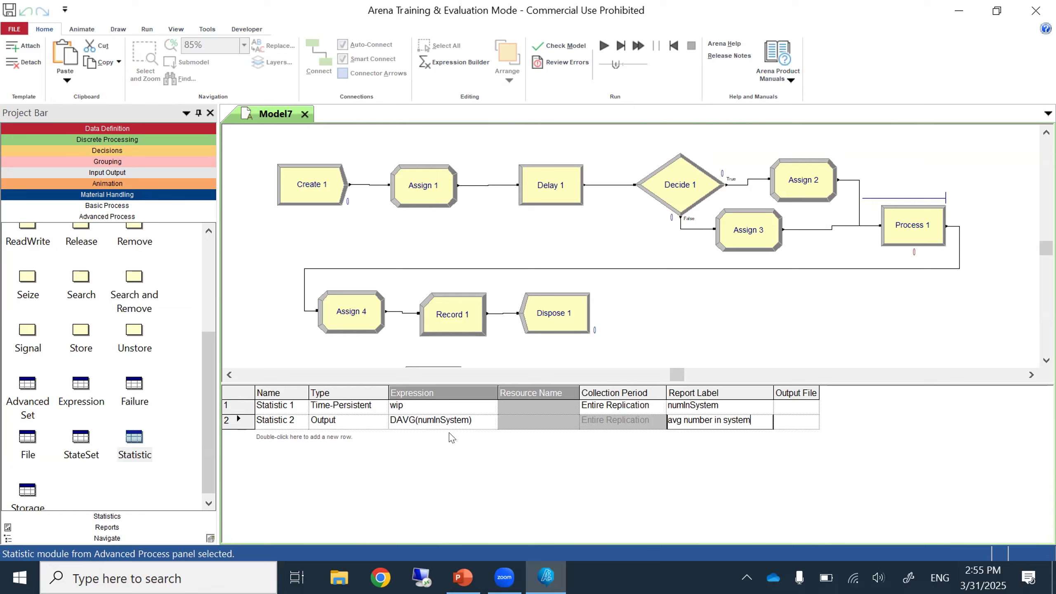
# Add a third statistic row and set its type to Output.
pyautogui.doubleClick(359, 439)
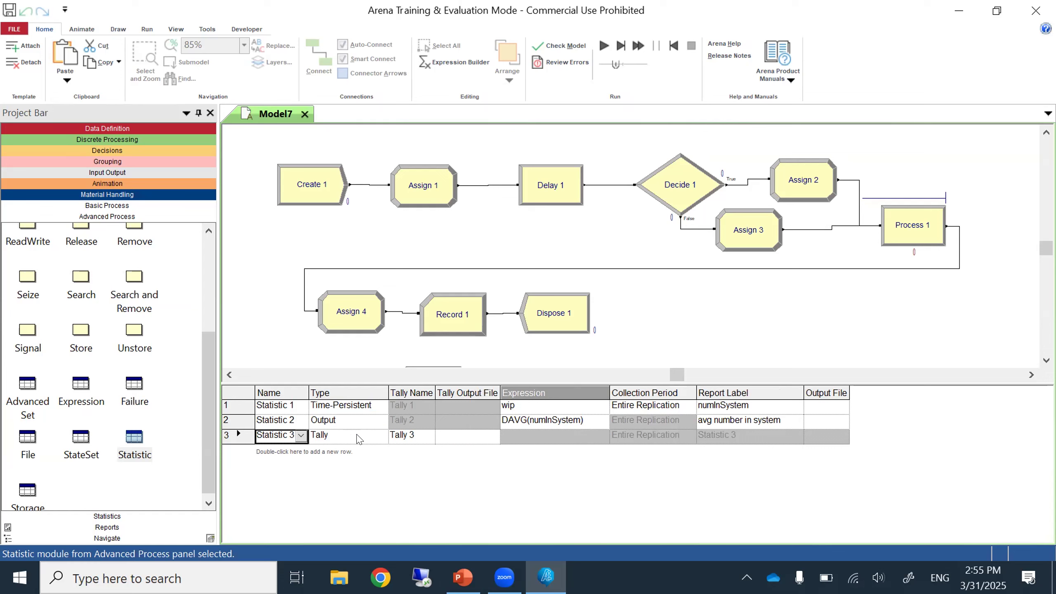
pyautogui.click(359, 440)
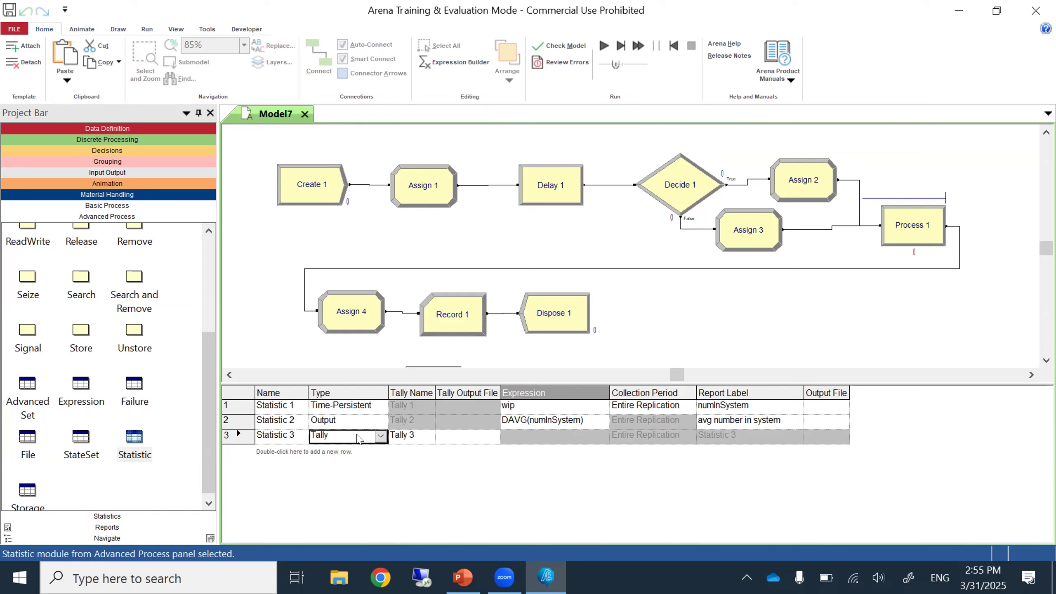
pyautogui.click(381, 436)
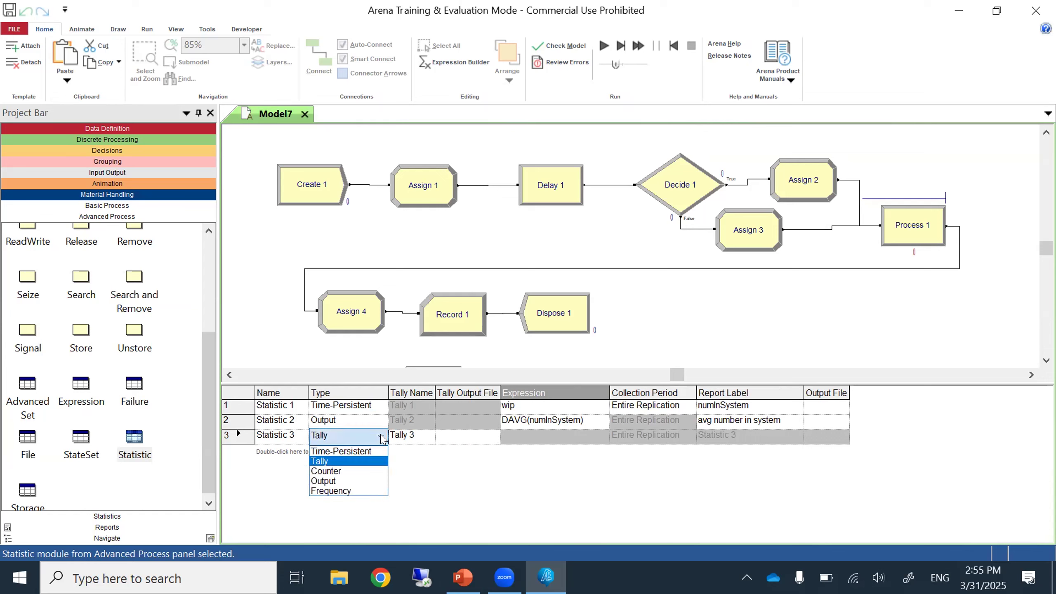
pyautogui.click(345, 481)
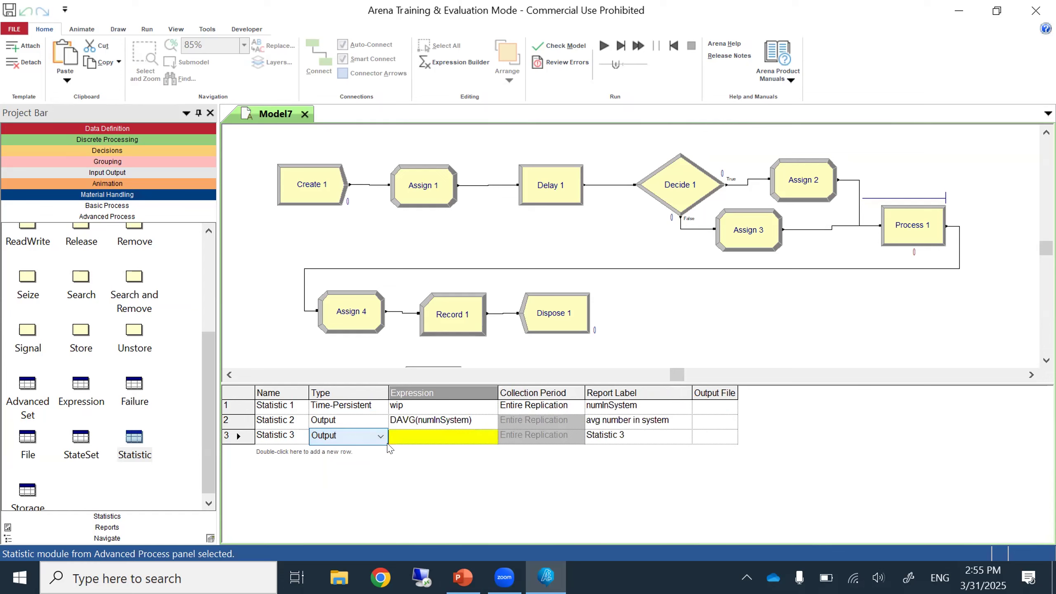
pyautogui.click(415, 440)
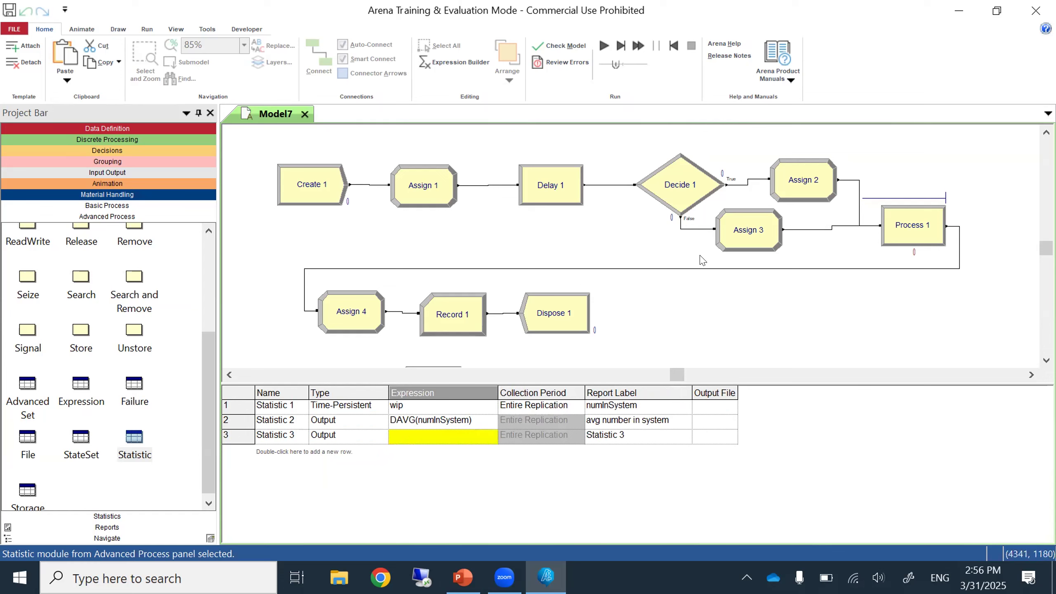
# Look up the tally name in the Record 2 module's statistic definition.
pyautogui.click(1046, 360)
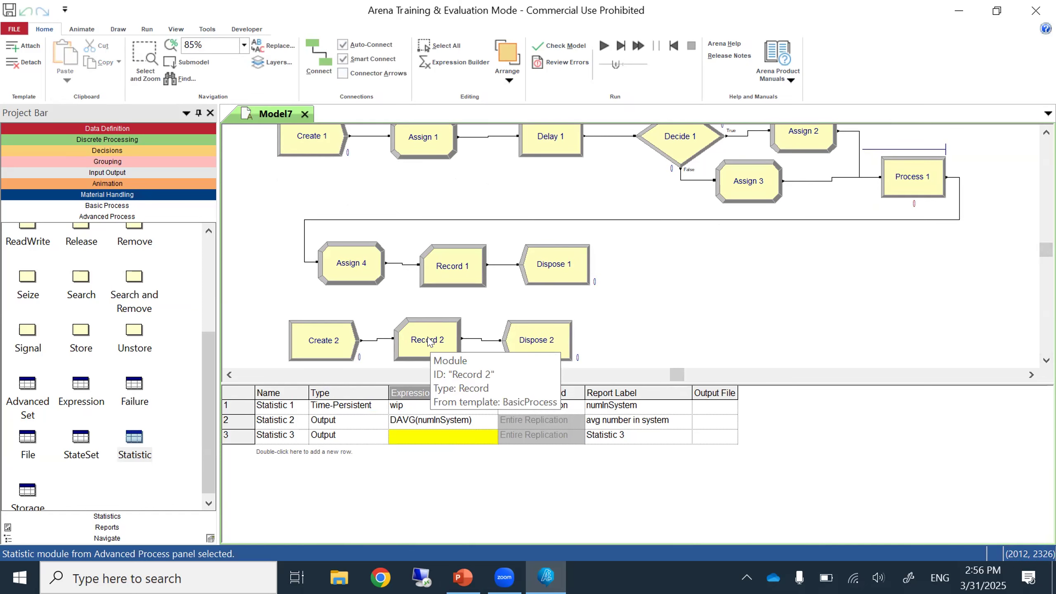
pyautogui.doubleClick(430, 340)
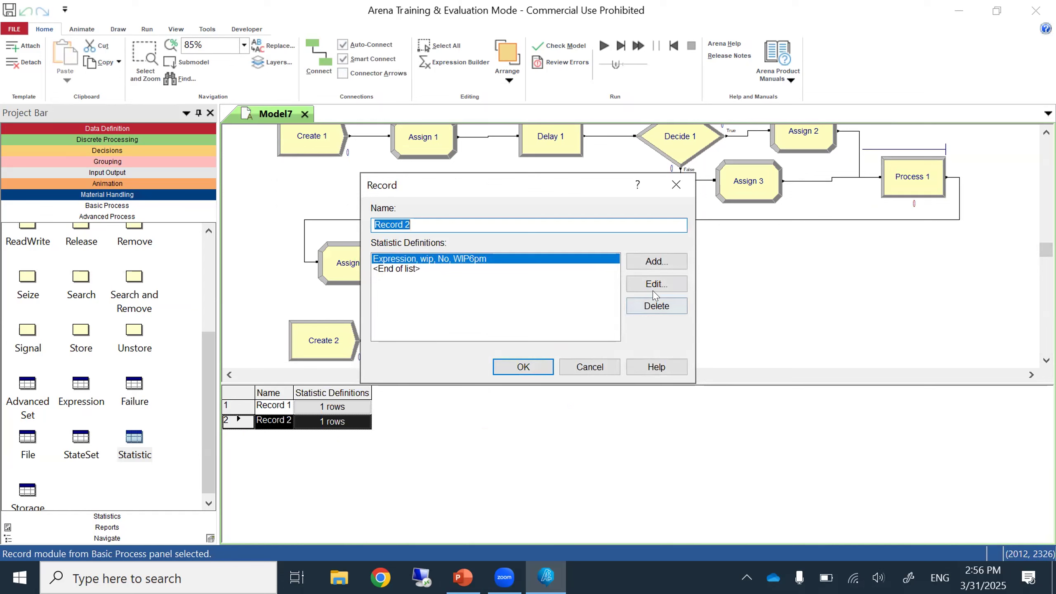
pyautogui.click(656, 286)
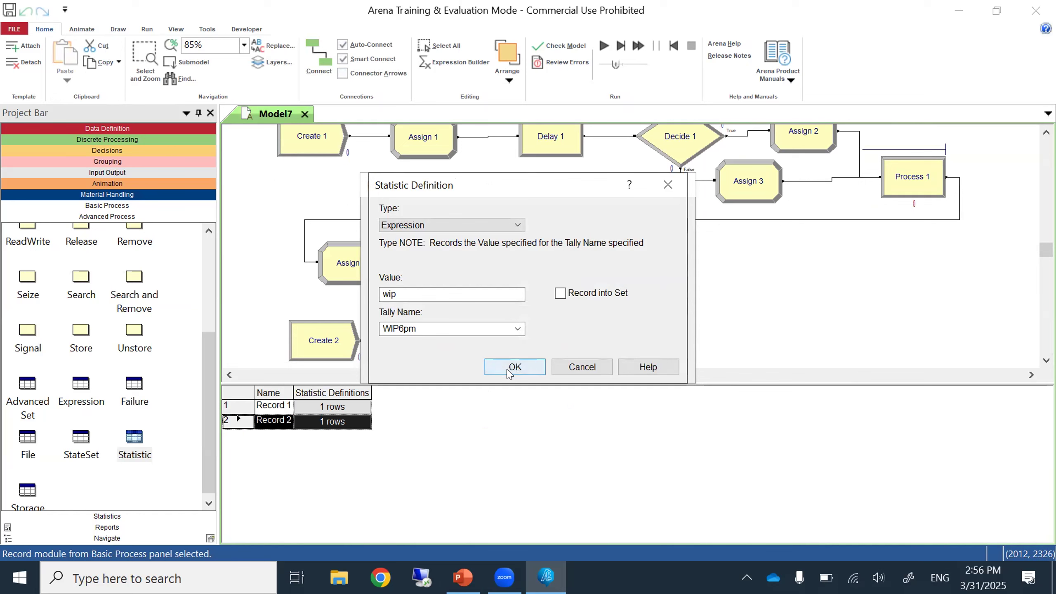
pyautogui.doubleClick(431, 329)
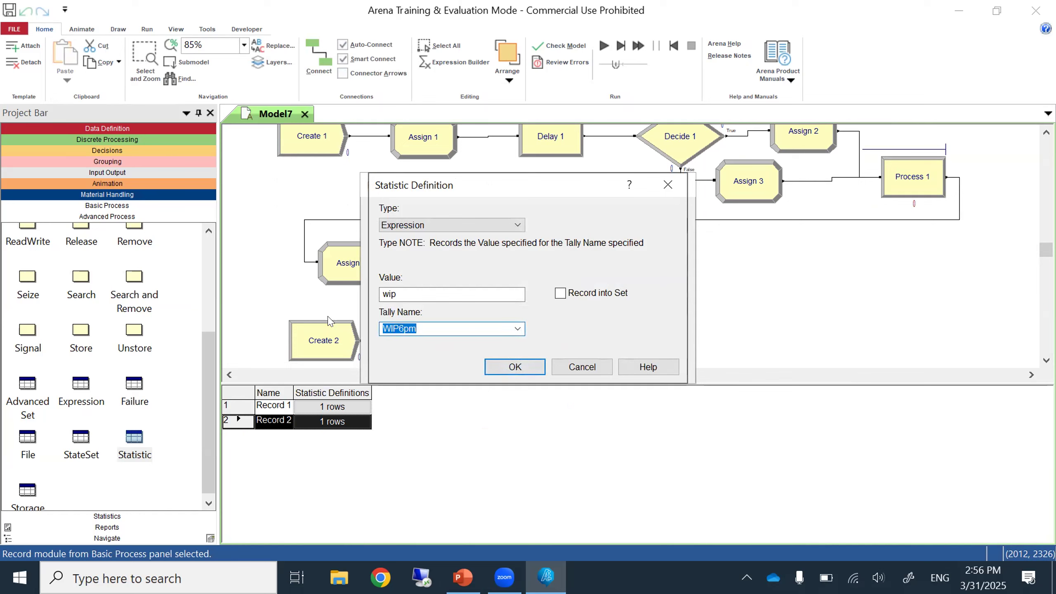
pyautogui.click(532, 368)
pyautogui.click(532, 368)
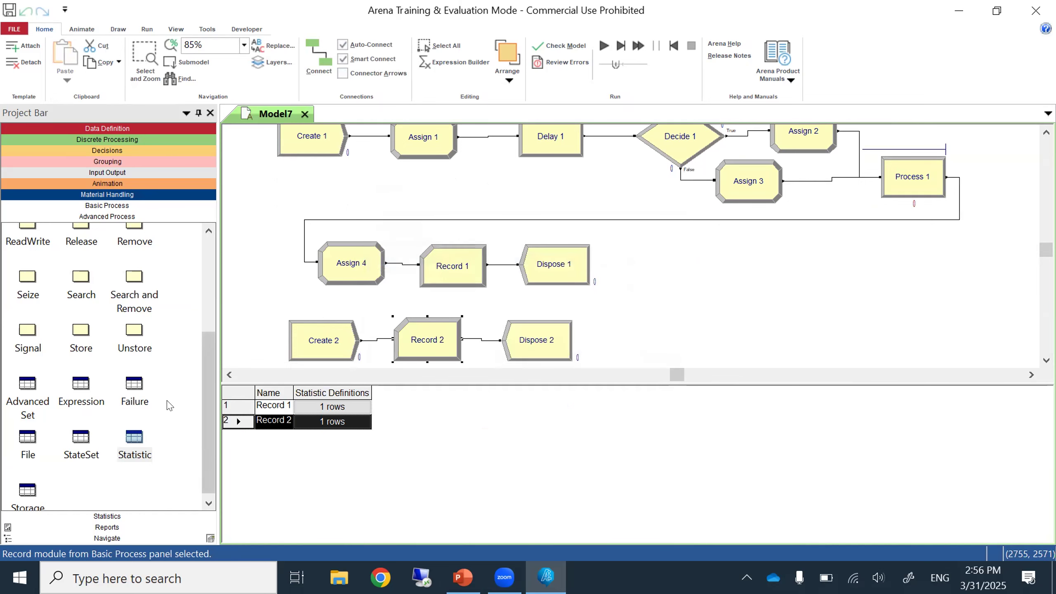
# Return to the Statistic module's rows and set Statistic 3's expression to TAVG(WIP6pm).
pyautogui.click(129, 439)
pyautogui.click(359, 441)
pyautogui.click(408, 444)
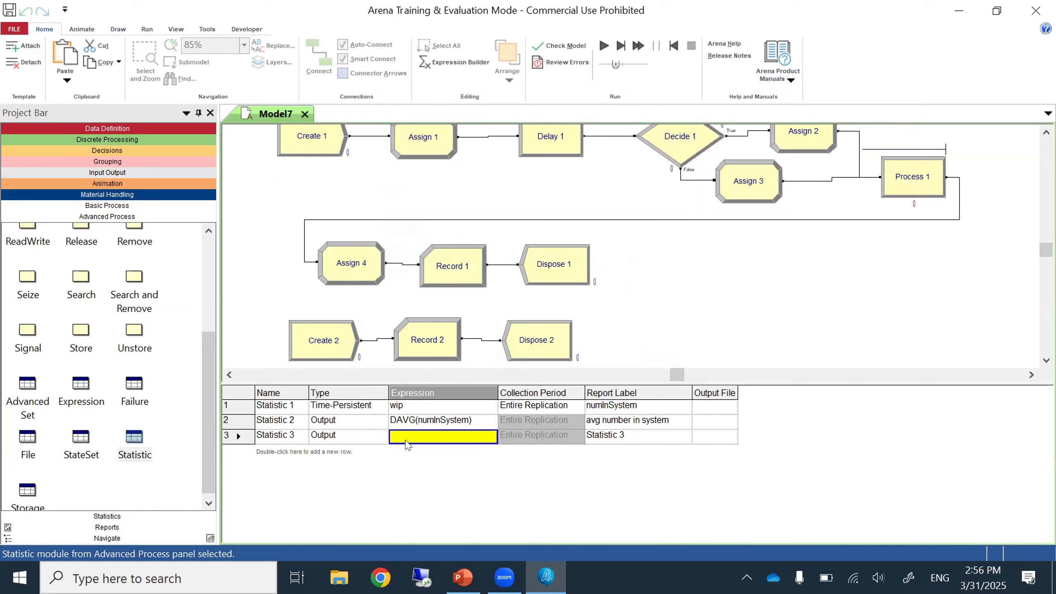
pyautogui.click(404, 438)
pyautogui.write('TAVG(WIP6pm)')
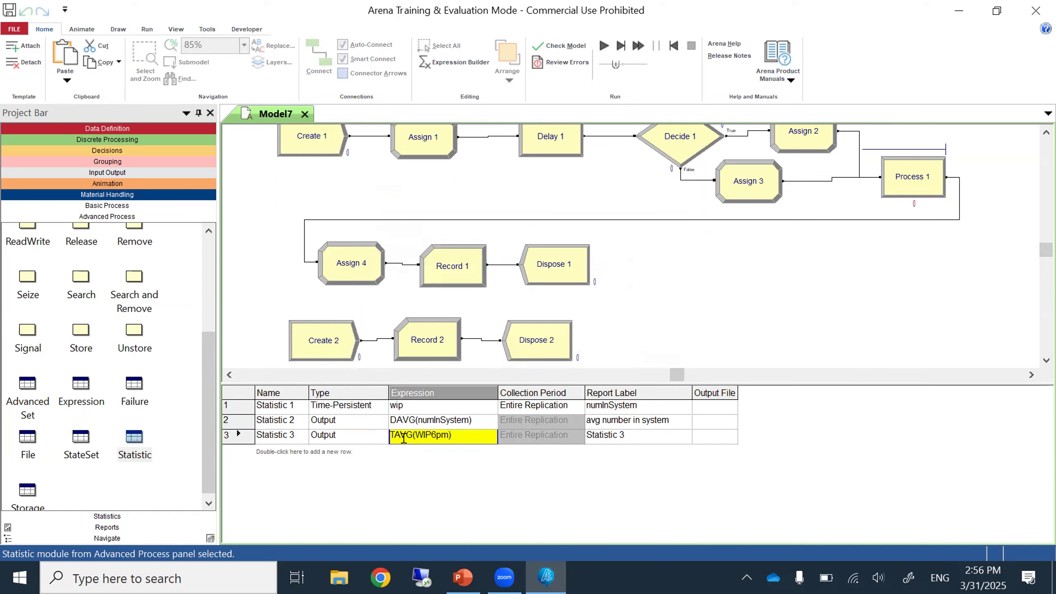
# Replace Statistic 3's default report label with "avg".
pyautogui.click(617, 440)
pyautogui.click(619, 440)
pyautogui.moveTo(633, 433); pyautogui.dragTo(541, 447)
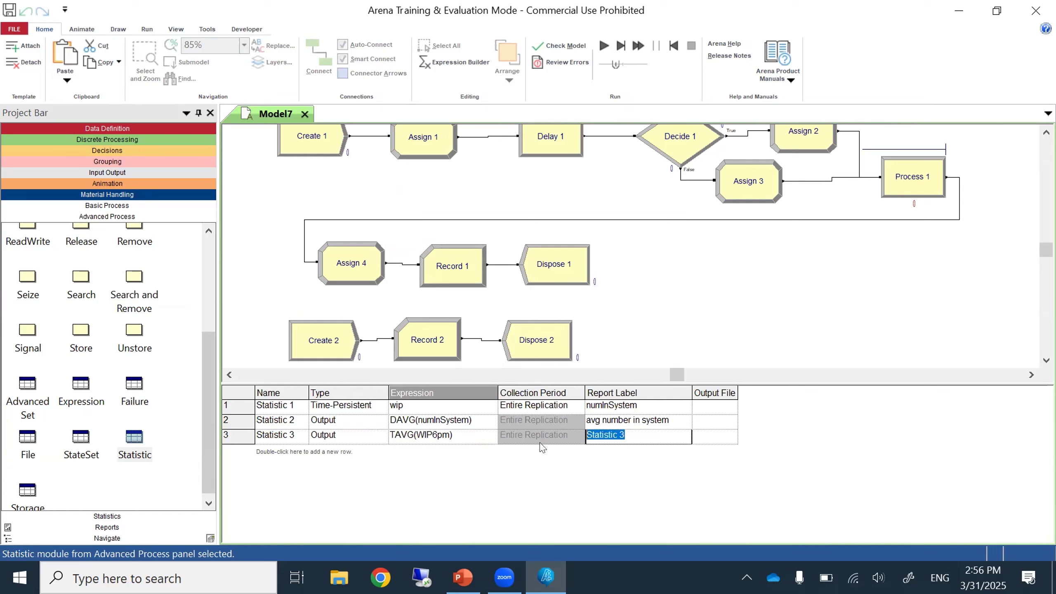
pyautogui.write('avg')
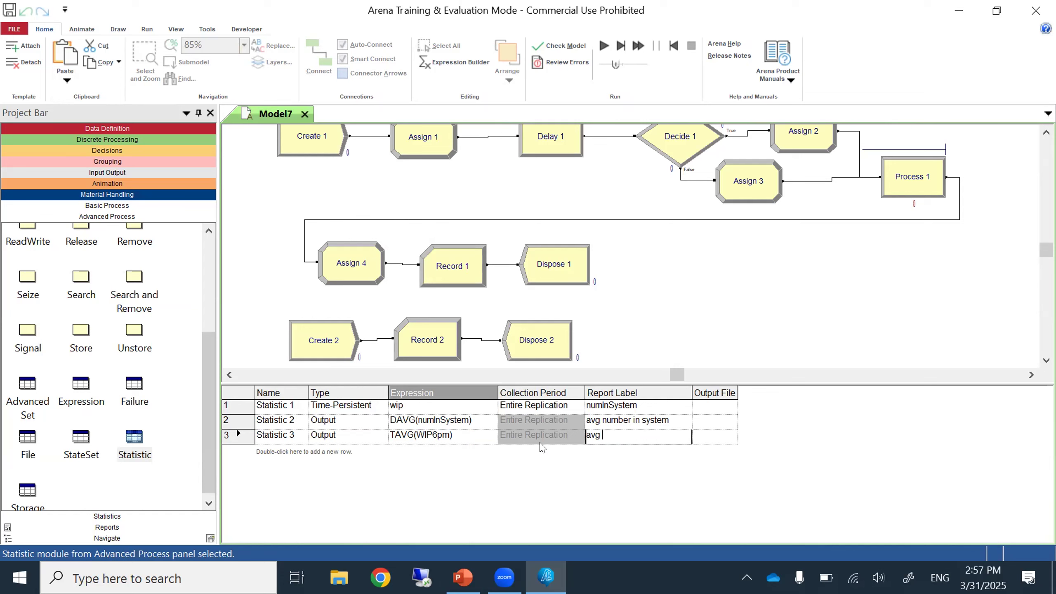
pyautogui.write('cycle time')
pyautogui.press('BackSpace')
pyautogui.press('BackSpace')
pyautogui.press('BackSpace')
pyautogui.press('BackSpace')
pyautogui.press('BackSpace')
pyautogui.press('BackSpace')
pyautogui.press('BackSpace')
pyautogui.press('BackSpace')
pyautogui.press('BackSpace')
pyautogui.press('BackSpace')
# Complete Statistic 3's report label as "avg number in system at 6pm" and widen the Report Label column.
pyautogui.write('num i')
pyautogui.write('ber in syste')
pyautogui.write('m at 6')
pyautogui.write('pm')
pyautogui.moveTo(692, 392); pyautogui.dragTo(730, 393)
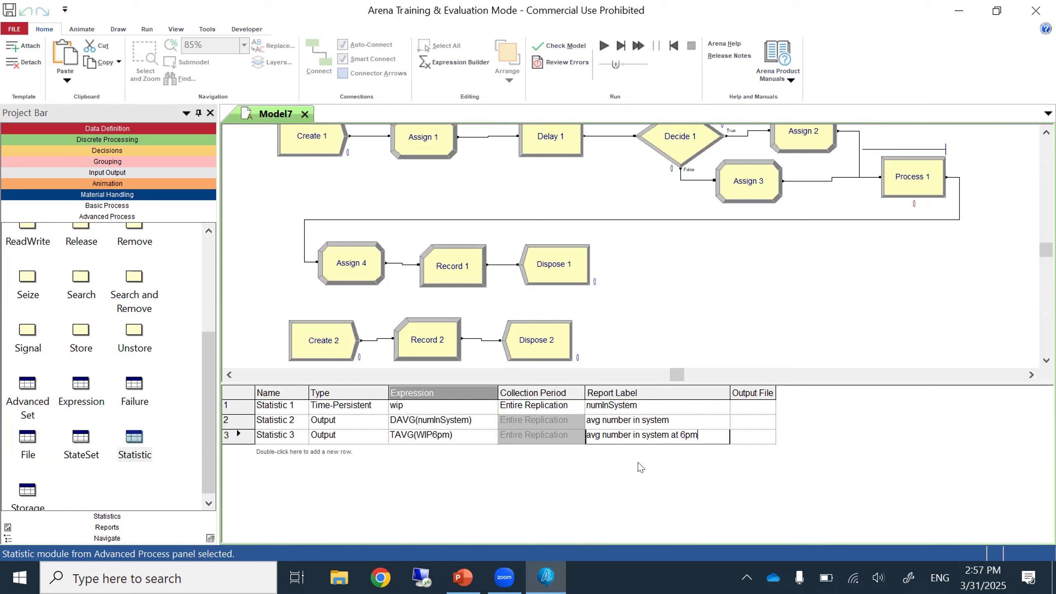
# Add a fourth statistic row with its type set to Output.
pyautogui.doubleClick(591, 456)
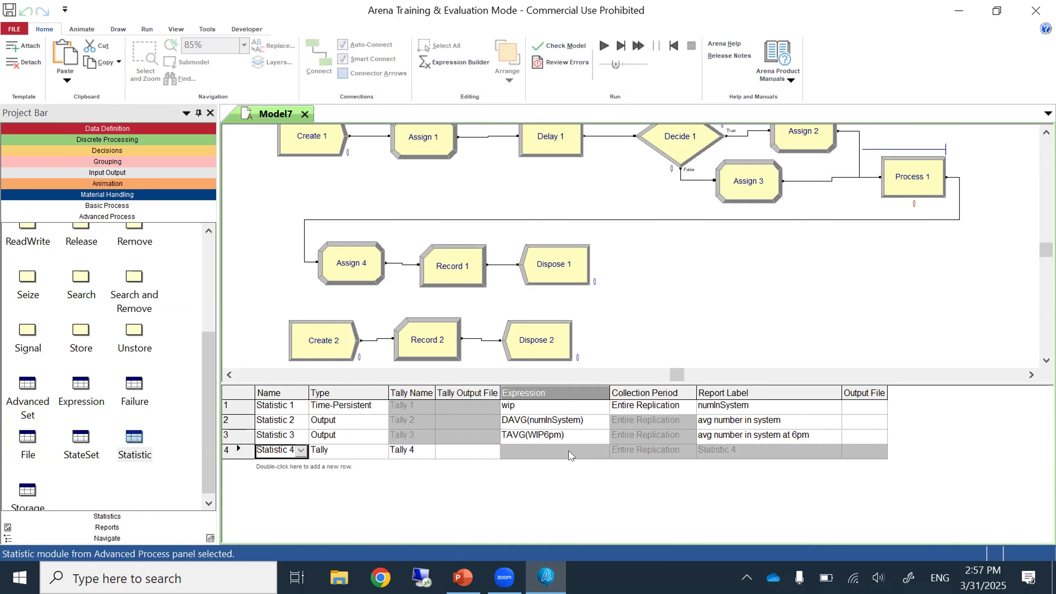
pyautogui.click(381, 451)
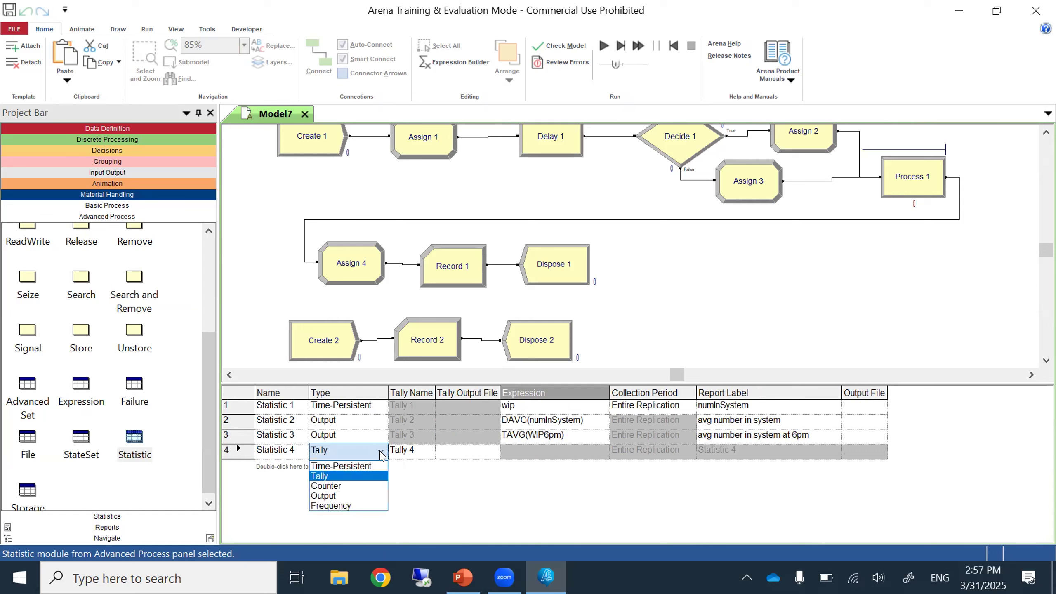
pyautogui.click(357, 495)
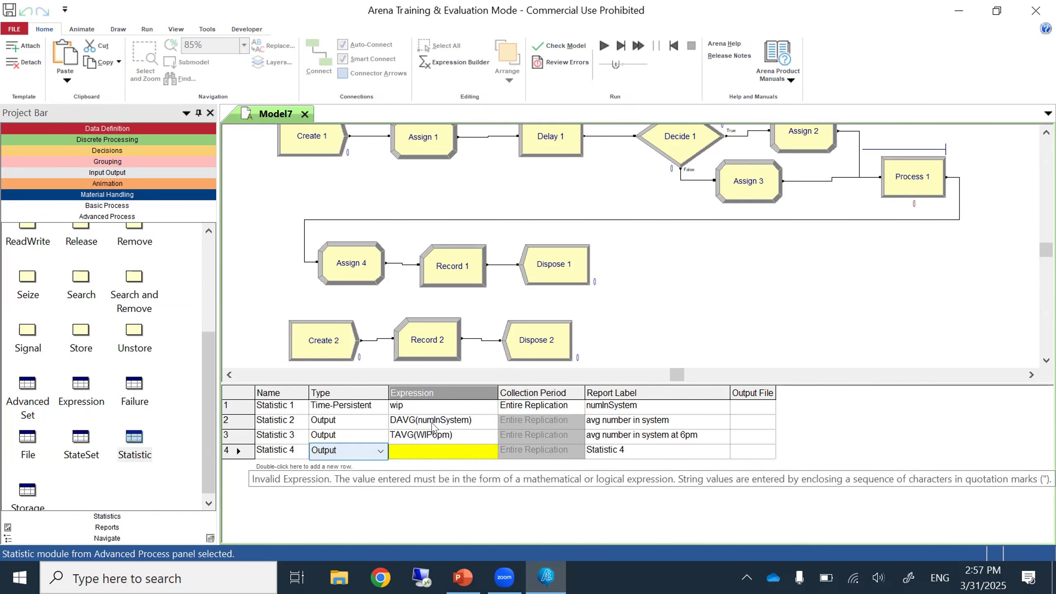
# Look up the tally name in the Record 1 module and set Statistic 4's expression to TAVG(cycleTime).
pyautogui.doubleClick(445, 282)
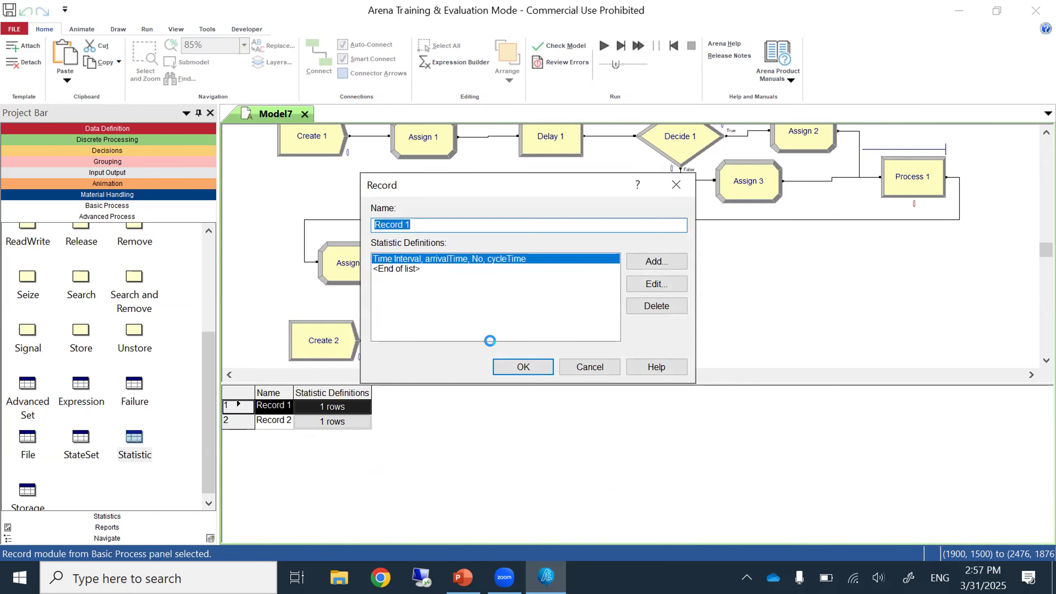
pyautogui.click(497, 362)
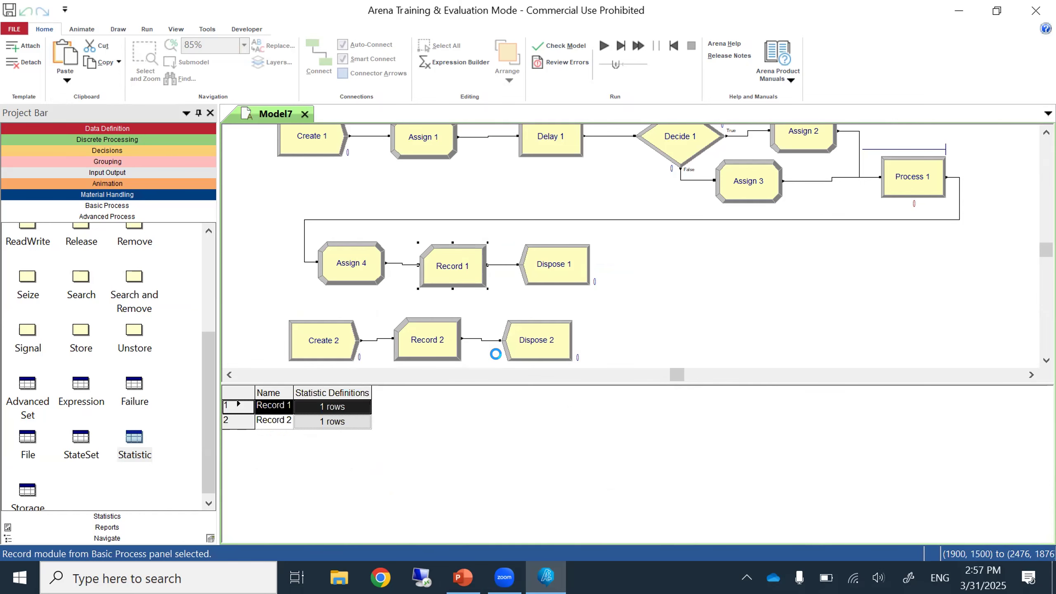
pyautogui.click(138, 439)
pyautogui.click(408, 450)
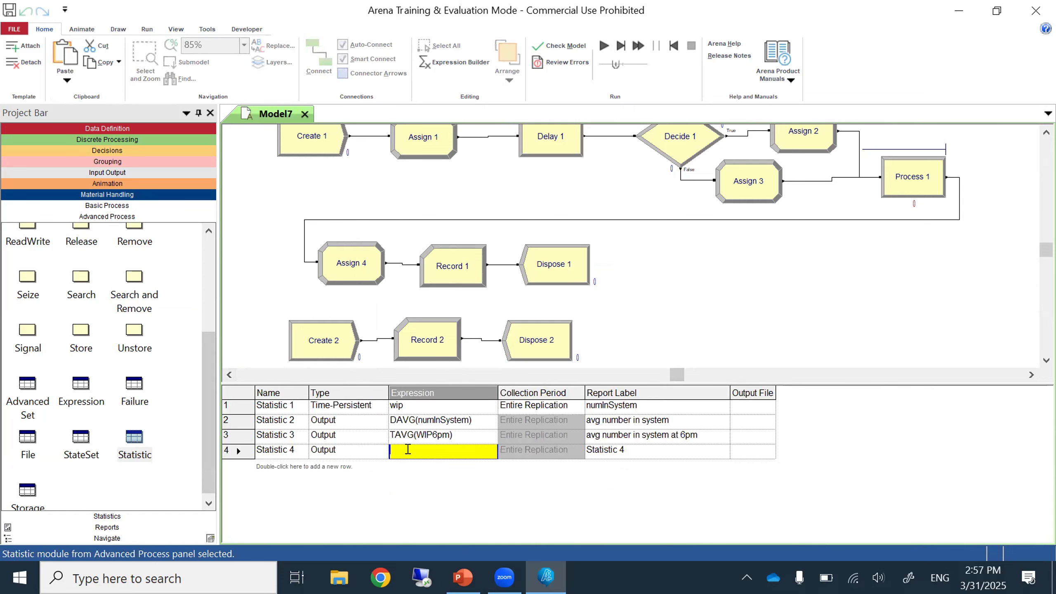
pyautogui.write('TAVG(cycleTime)')
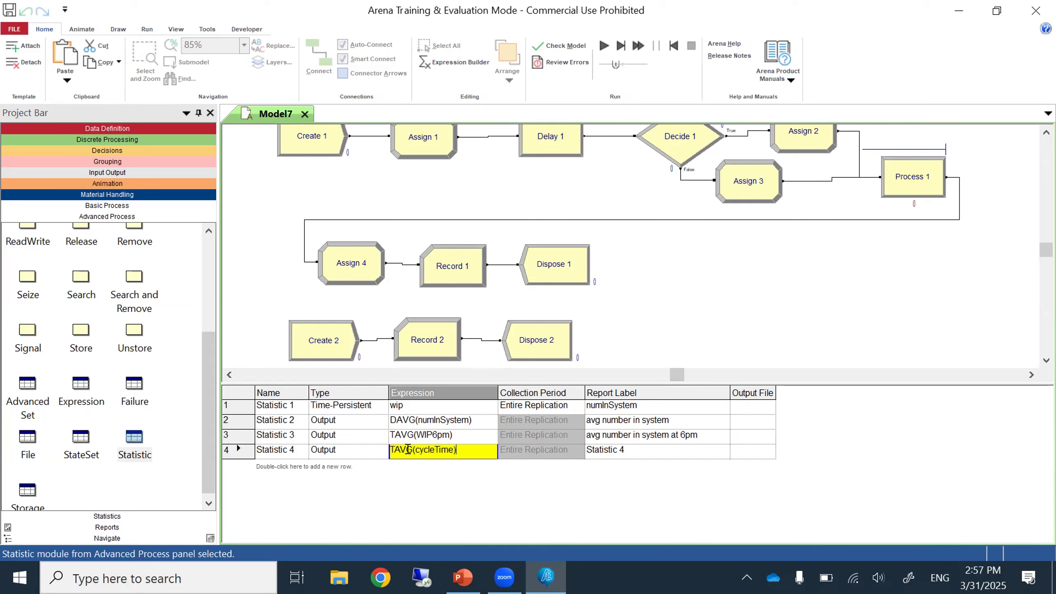
# Set Statistic 4's report label to "avg cycle time".
pyautogui.click(641, 455)
pyautogui.click(639, 451)
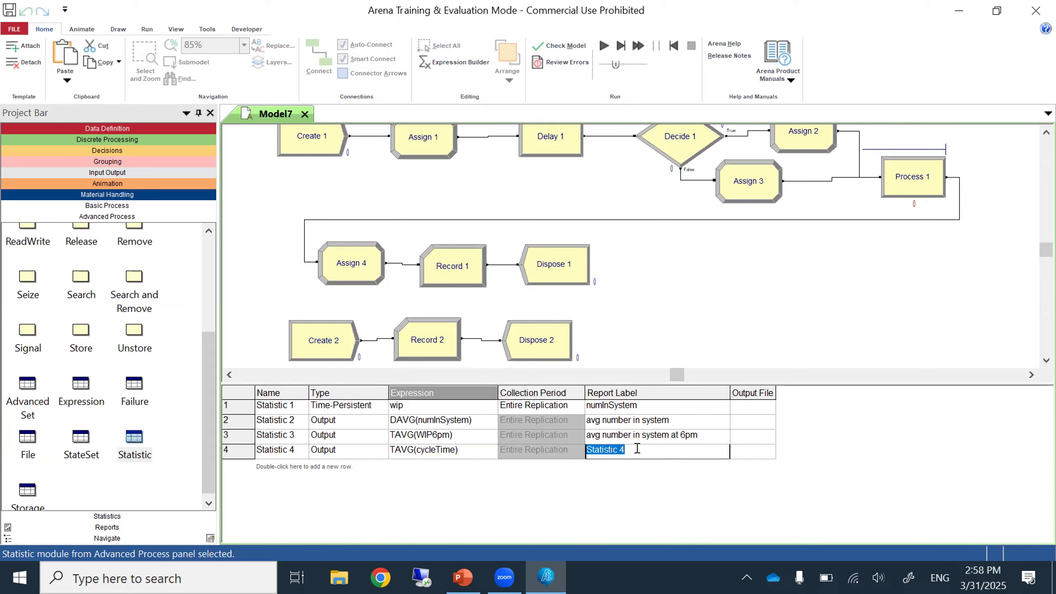
pyautogui.write('avg cycle time')
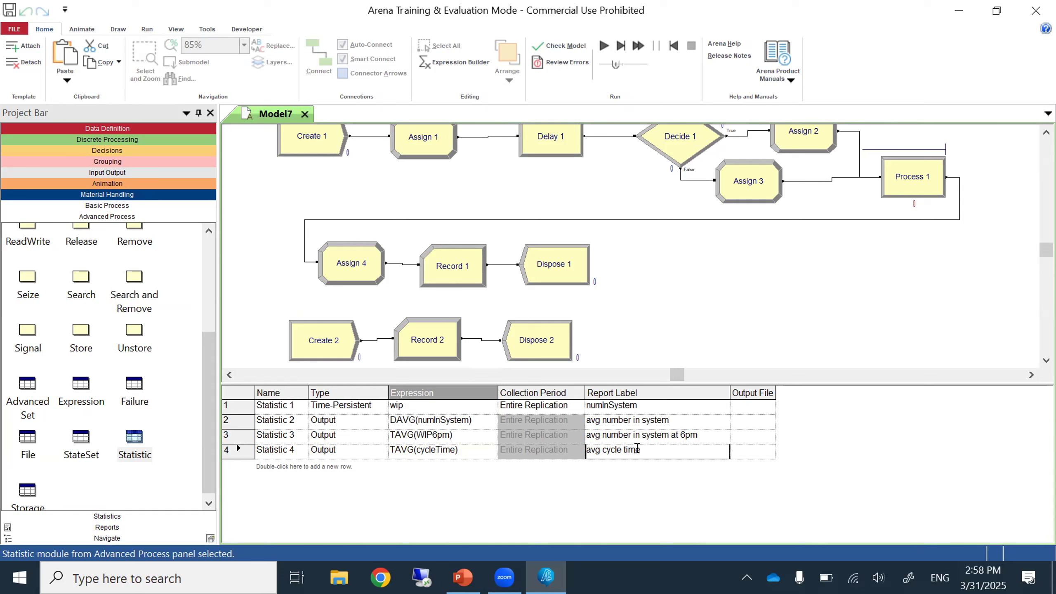
pyautogui.click(718, 337)
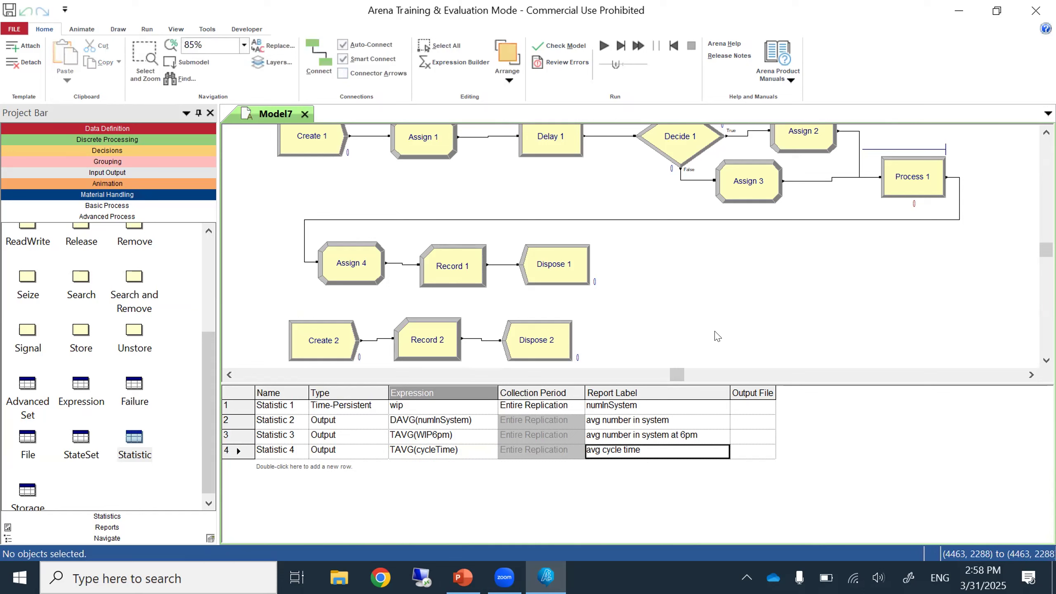
# Save the model and check it for errors.
pyautogui.click(8, 10)
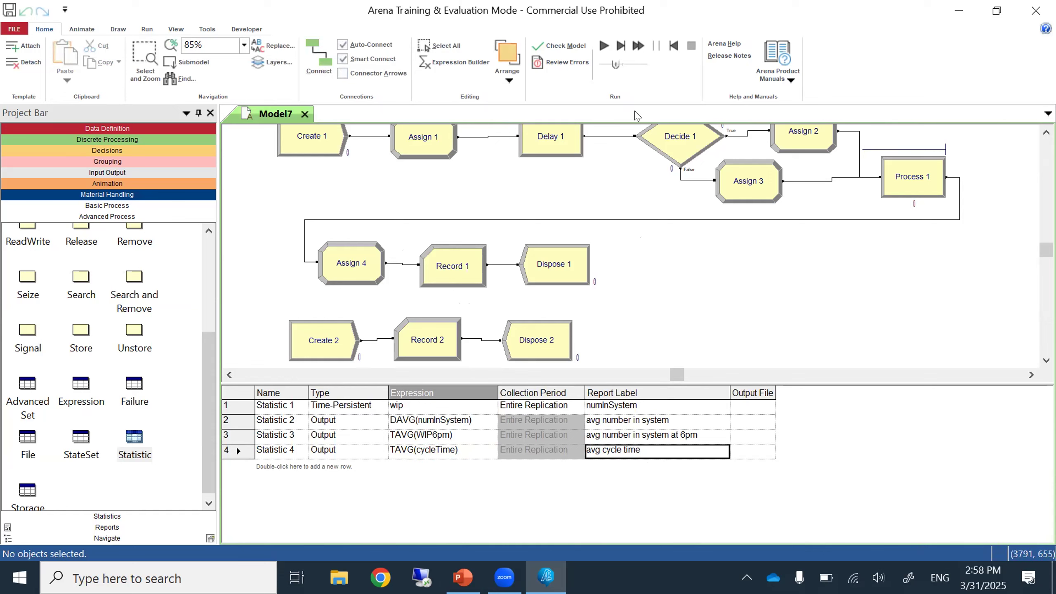
pyautogui.click(567, 44)
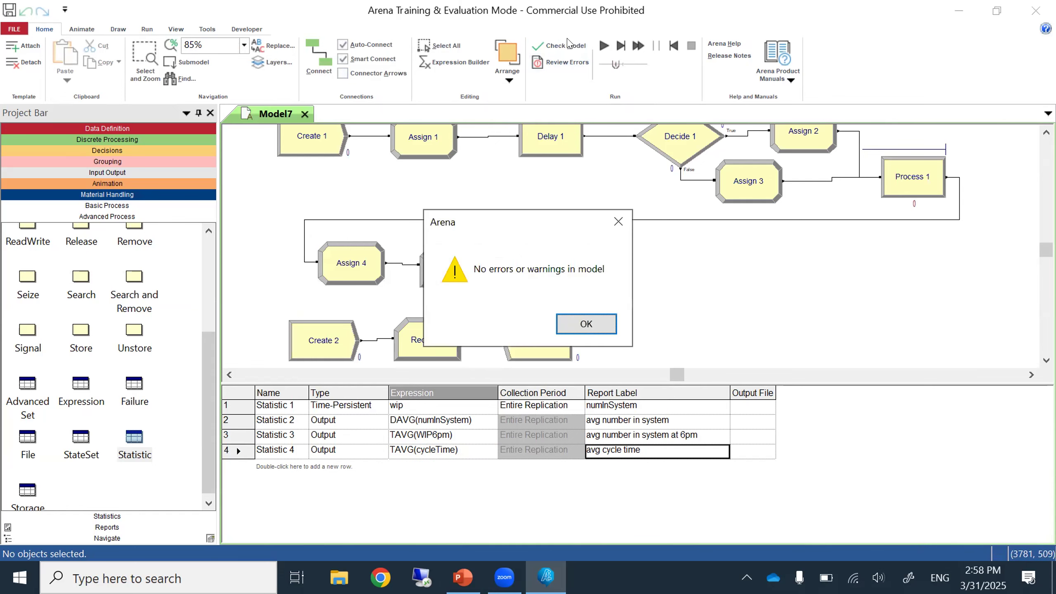
pyautogui.click(576, 322)
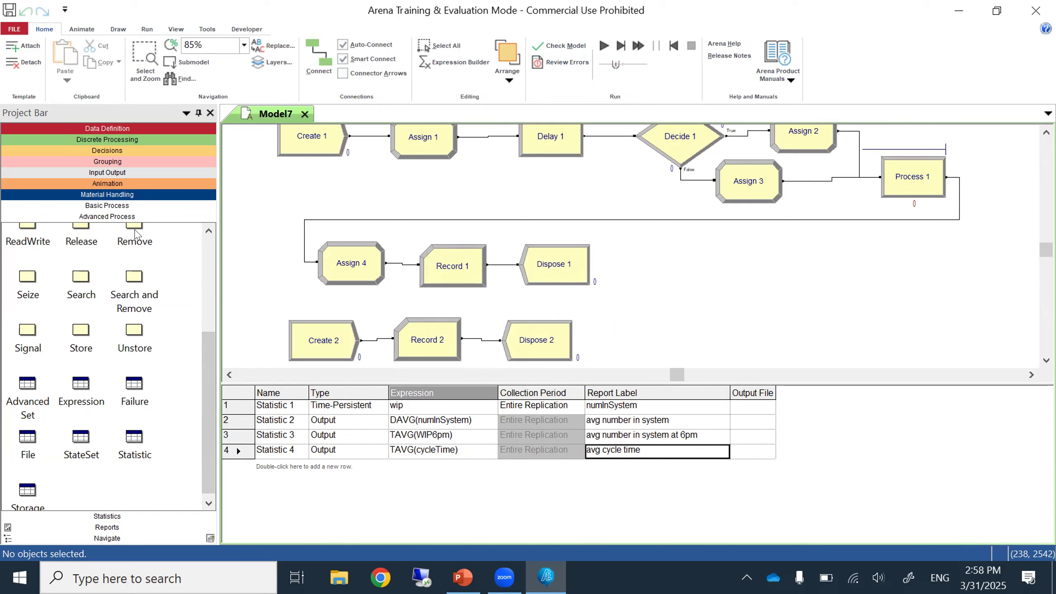
# Add a new schedule named arrival_schedule to the Basic Process Schedule table.
pyautogui.click(102, 206)
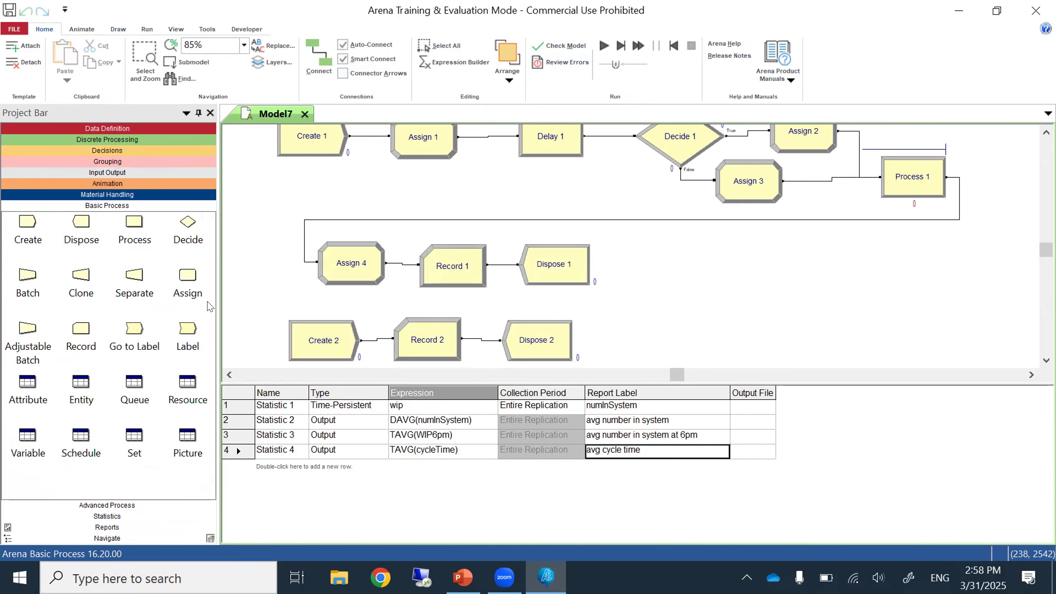
pyautogui.click(81, 437)
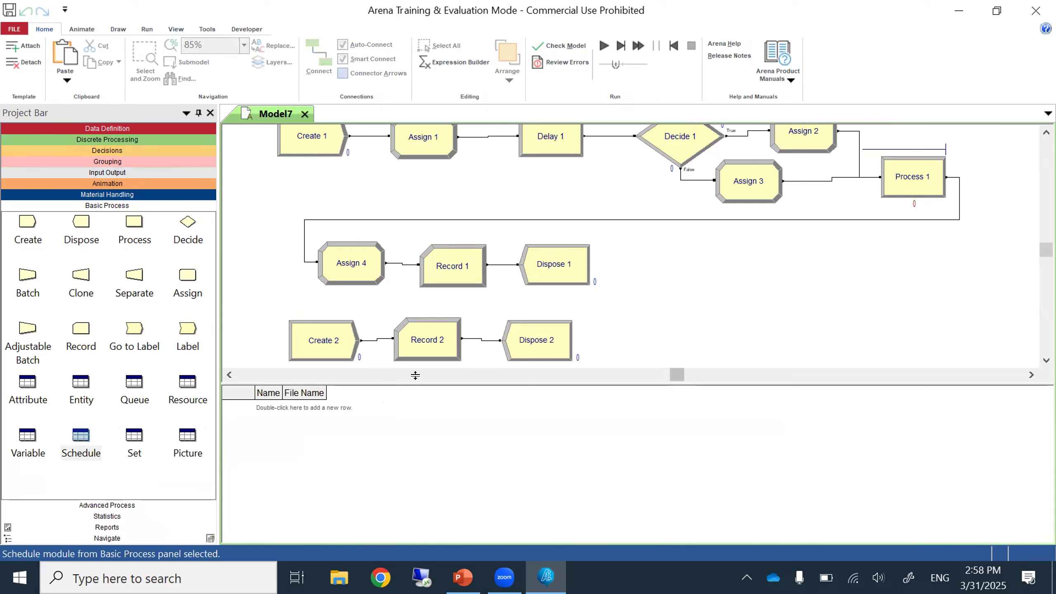
pyautogui.moveTo(421, 384); pyautogui.dragTo(423, 260)
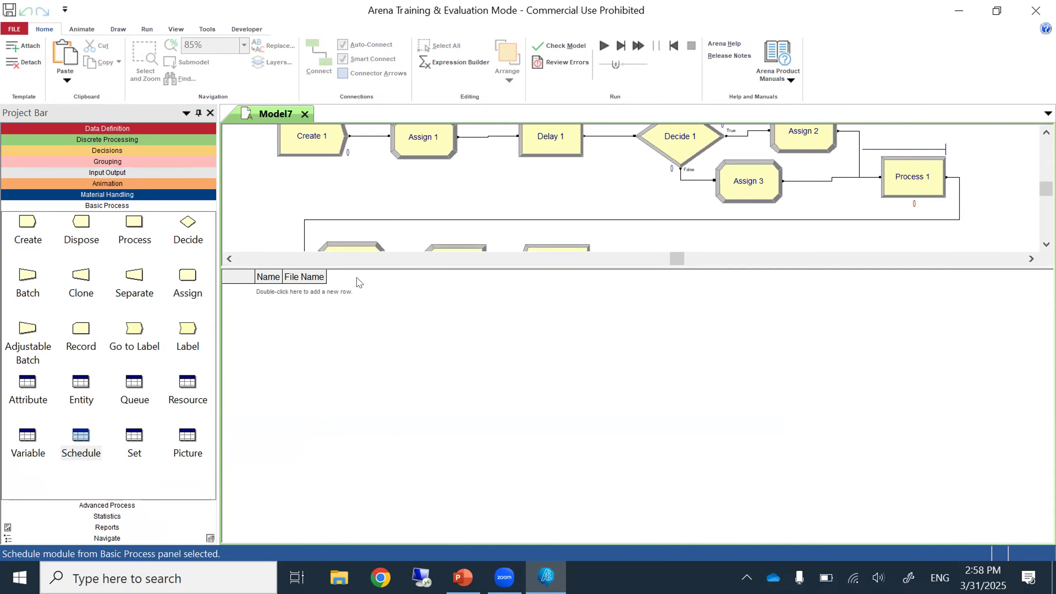
pyautogui.doubleClick(315, 292)
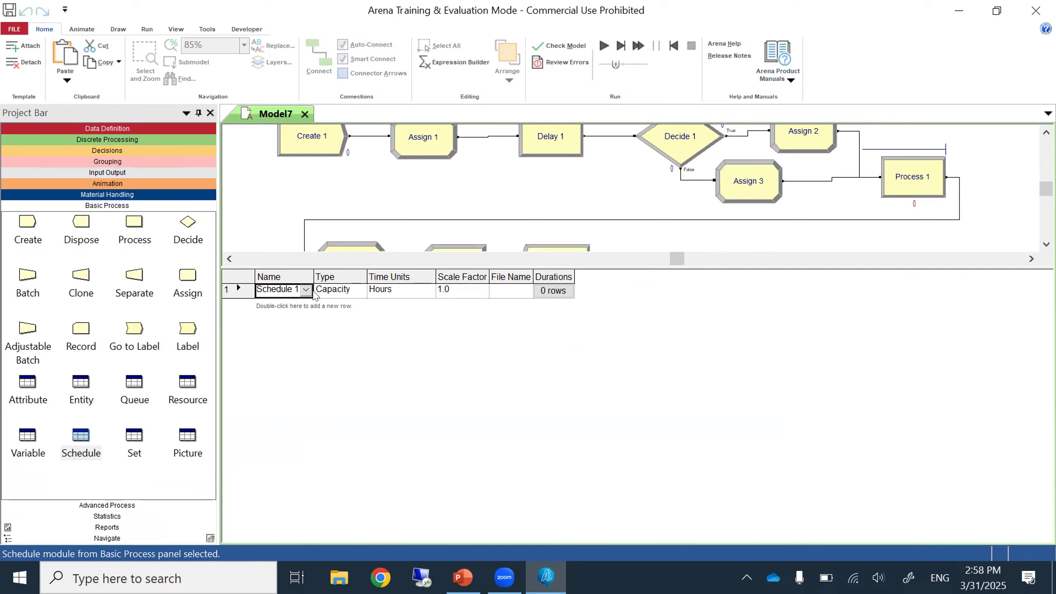
pyautogui.moveTo(314, 278); pyautogui.dragTo(350, 282)
pyautogui.click(315, 285)
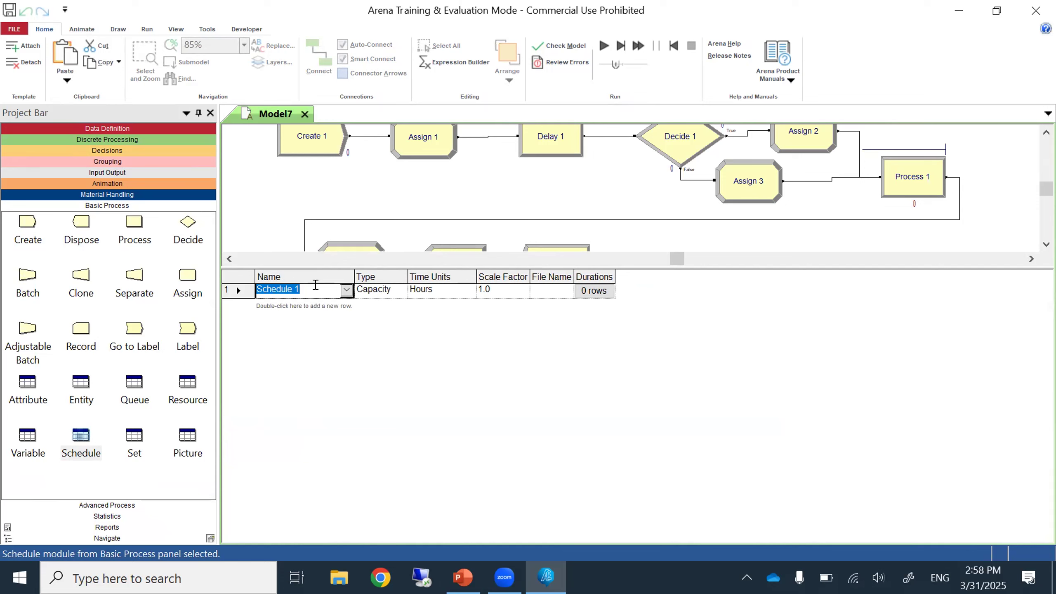
pyautogui.write('arrival_schedule')
# Set the type of arrival_schedule to Arrival and widen the Time Units column.
pyautogui.click(403, 290)
pyautogui.click(400, 291)
pyautogui.click(389, 315)
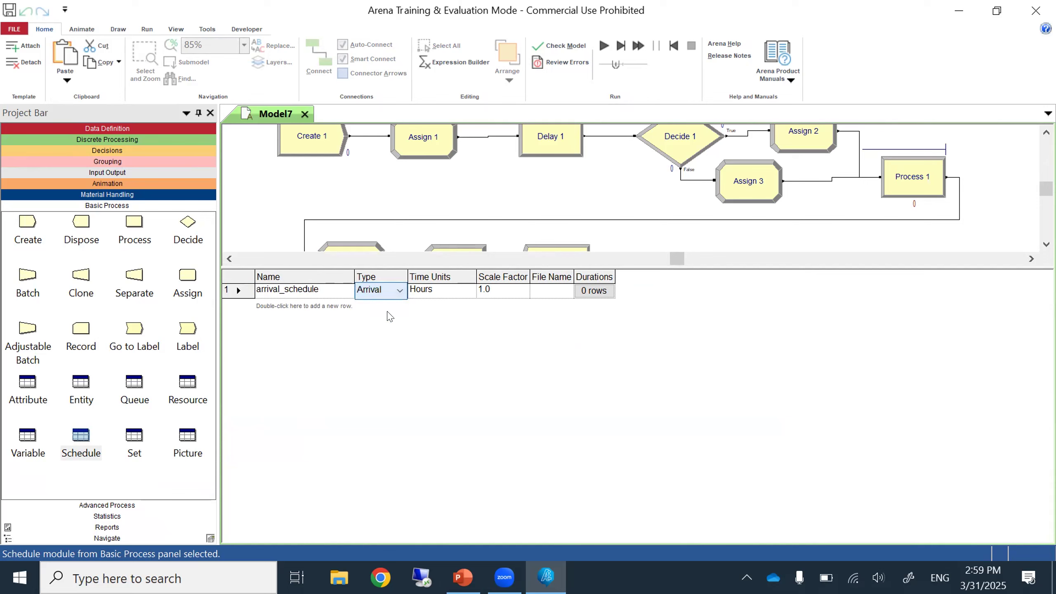
pyautogui.moveTo(476, 277); pyautogui.dragTo(491, 282)
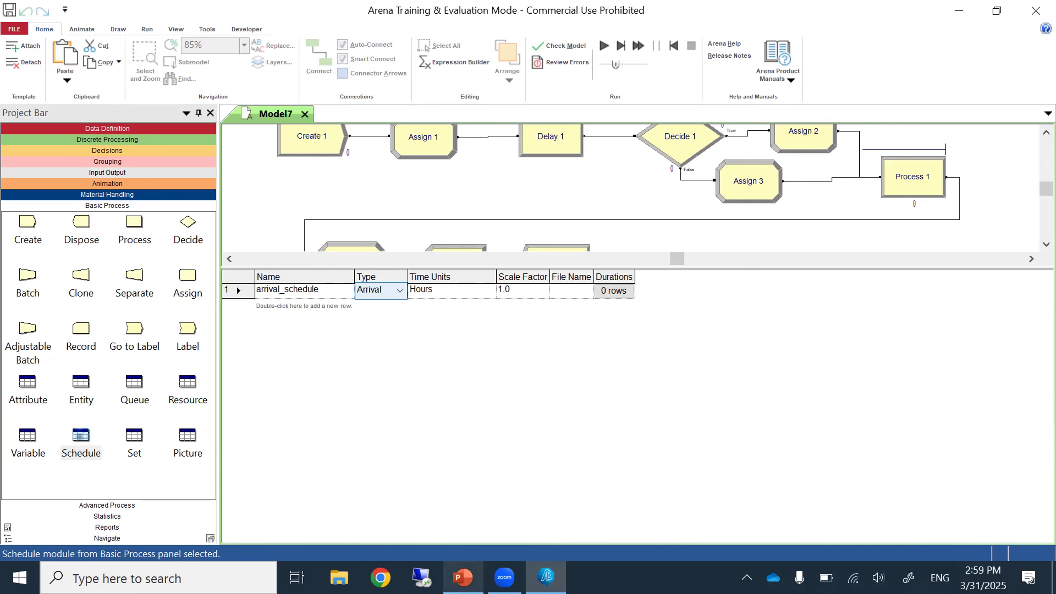
# Look up the arrival rates on the 24 hour Store slide in PowerPoint and add three duration rows to arrival_schedule in Arena.
pyautogui.click(463, 577)
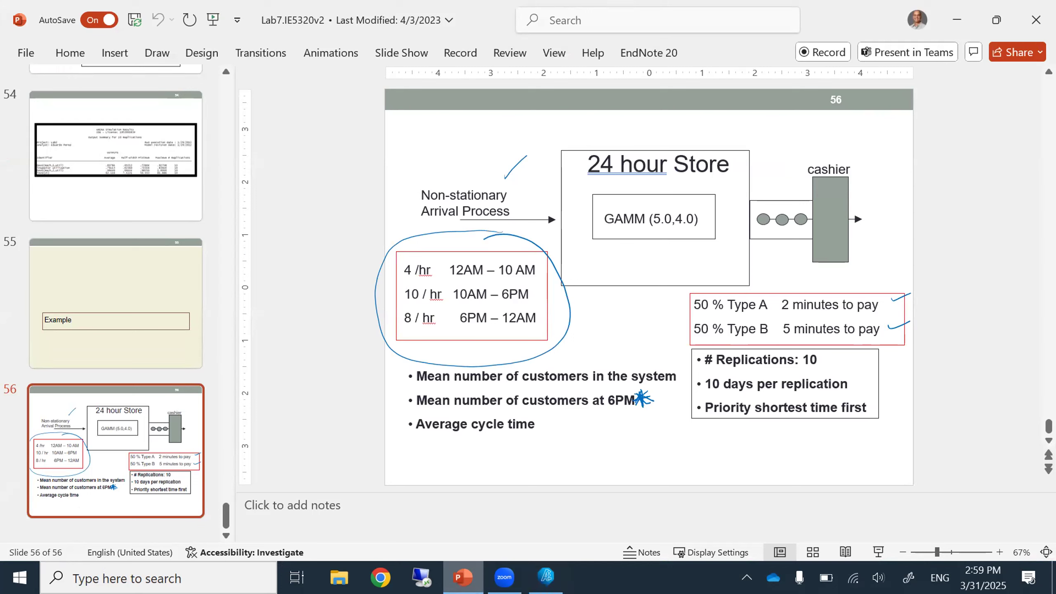
pyautogui.hotkey('alt', 'Tab')
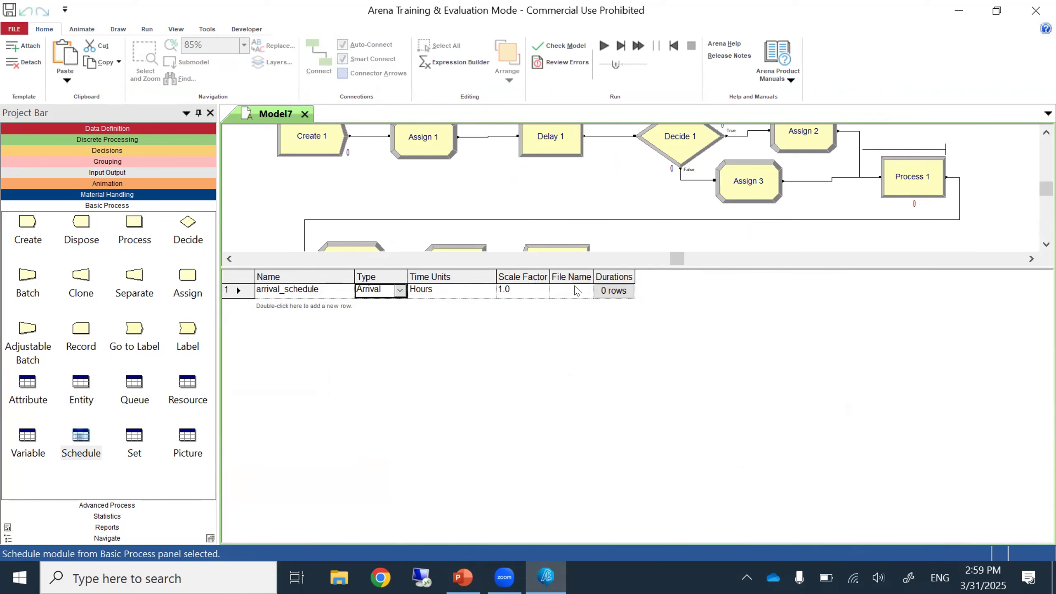
pyautogui.click(610, 291)
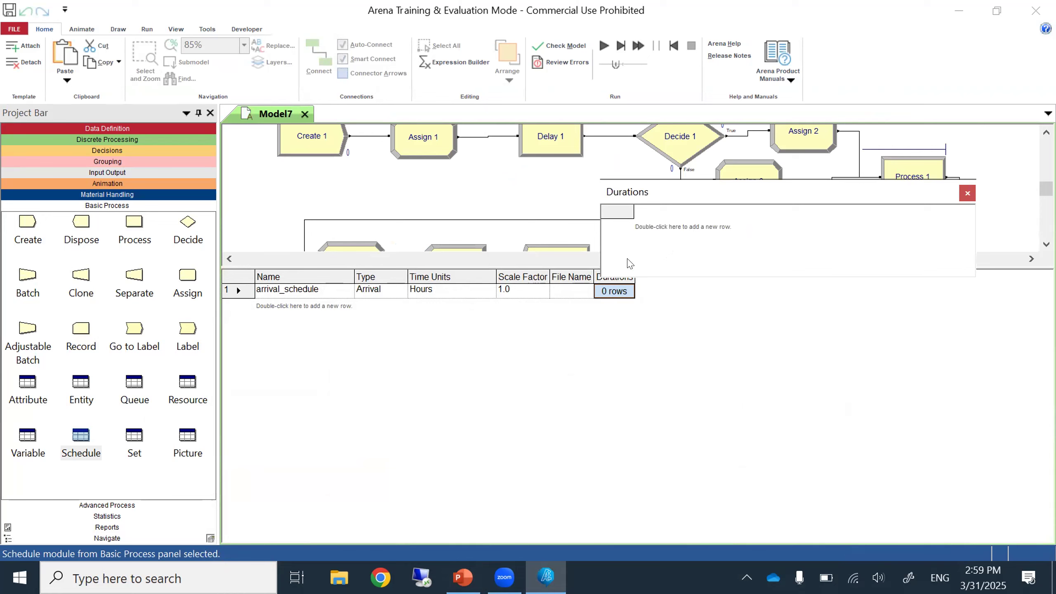
pyautogui.doubleClick(653, 227)
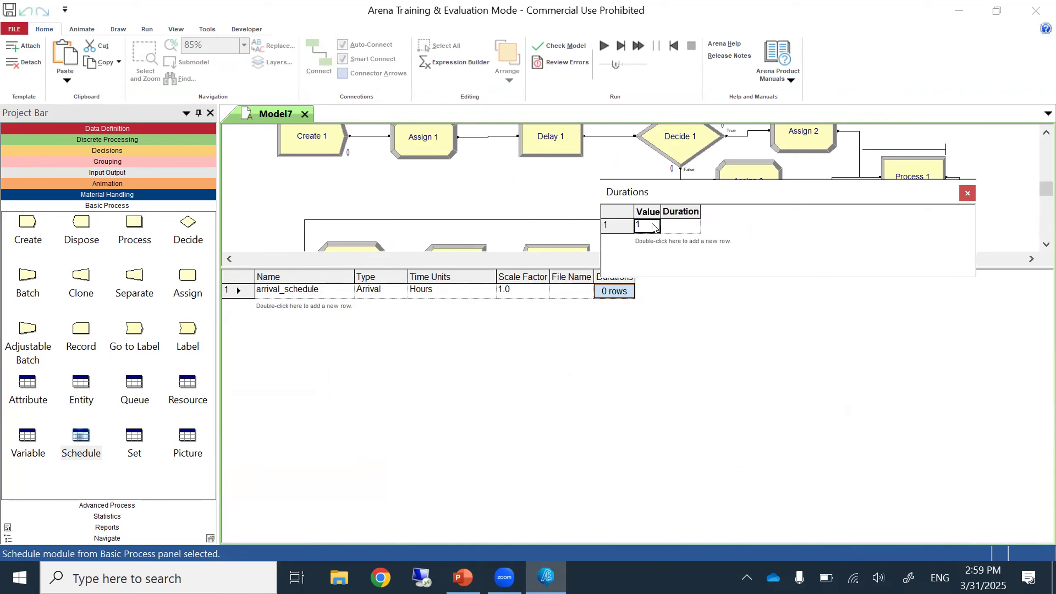
pyautogui.doubleClick(647, 243)
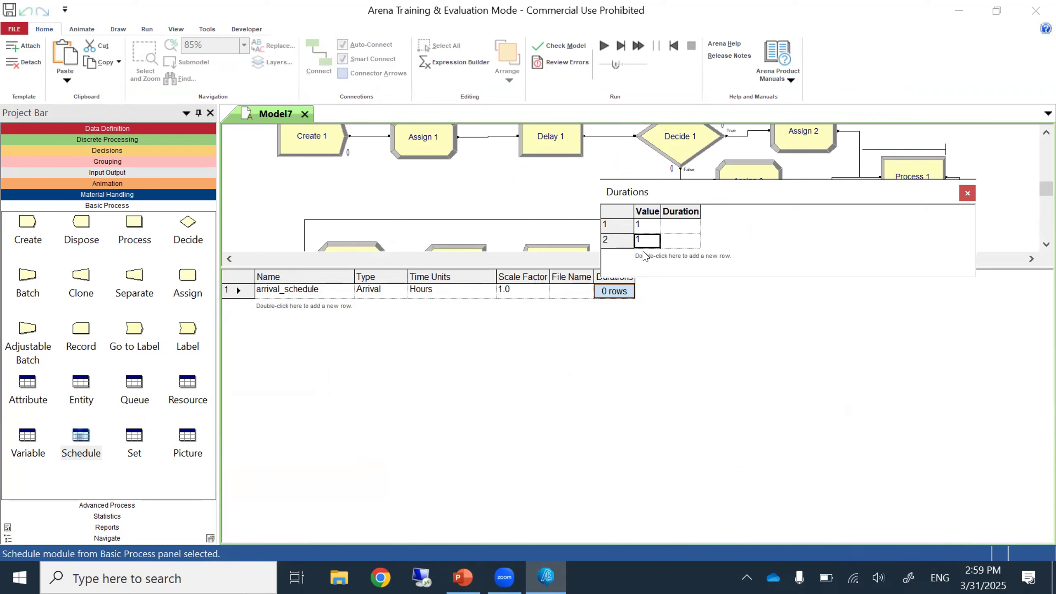
pyautogui.doubleClick(645, 256)
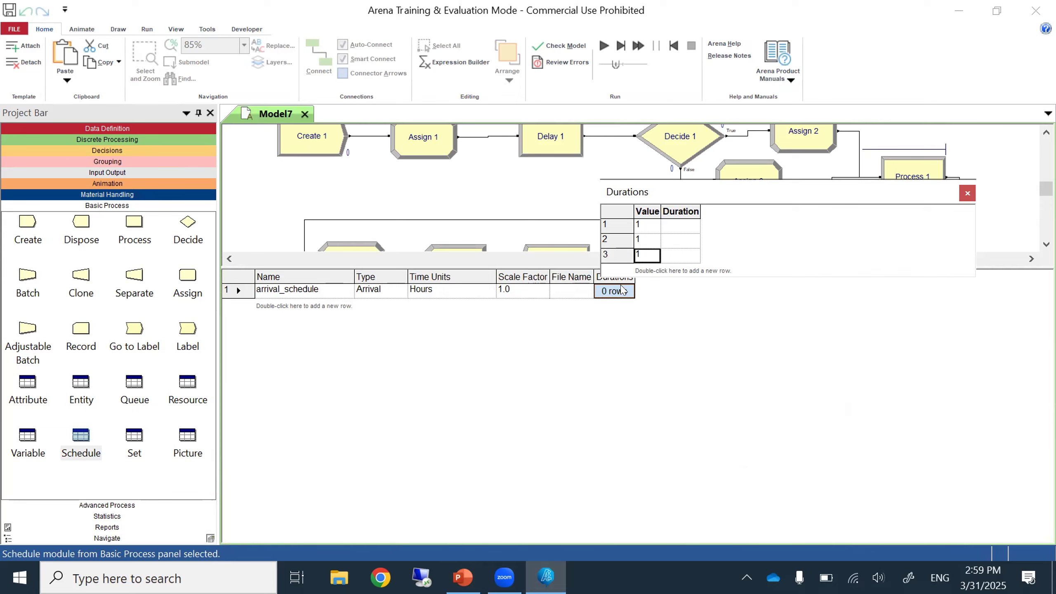
# Using the PowerPoint slide's rates, fill arrival_schedule's rows in Arena with value 4 for 10 hours, 10 for 8 hours and 8 for 6 hours.
pyautogui.click(463, 577)
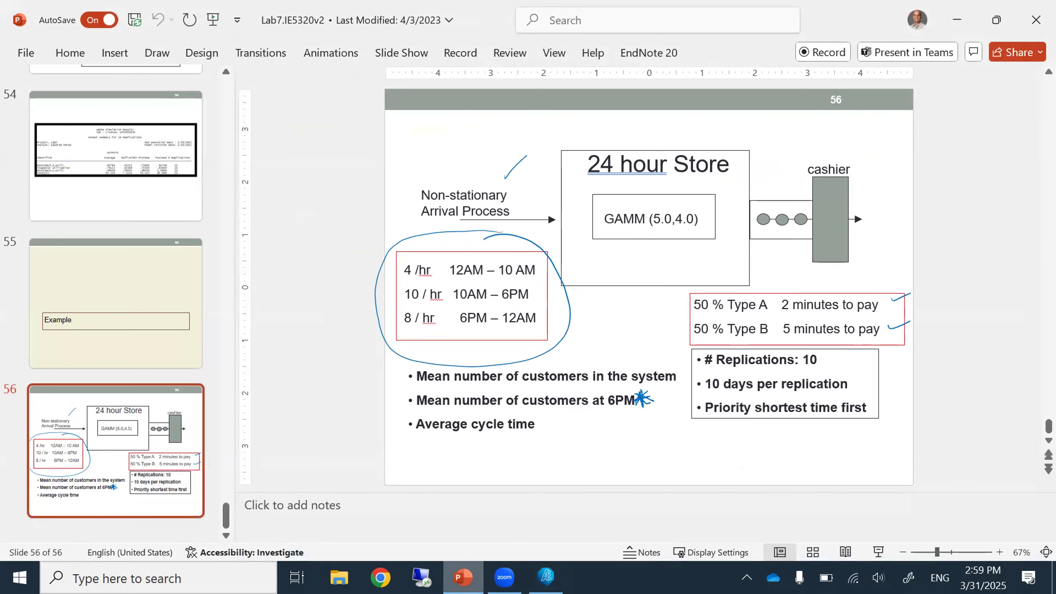
pyautogui.click(463, 578)
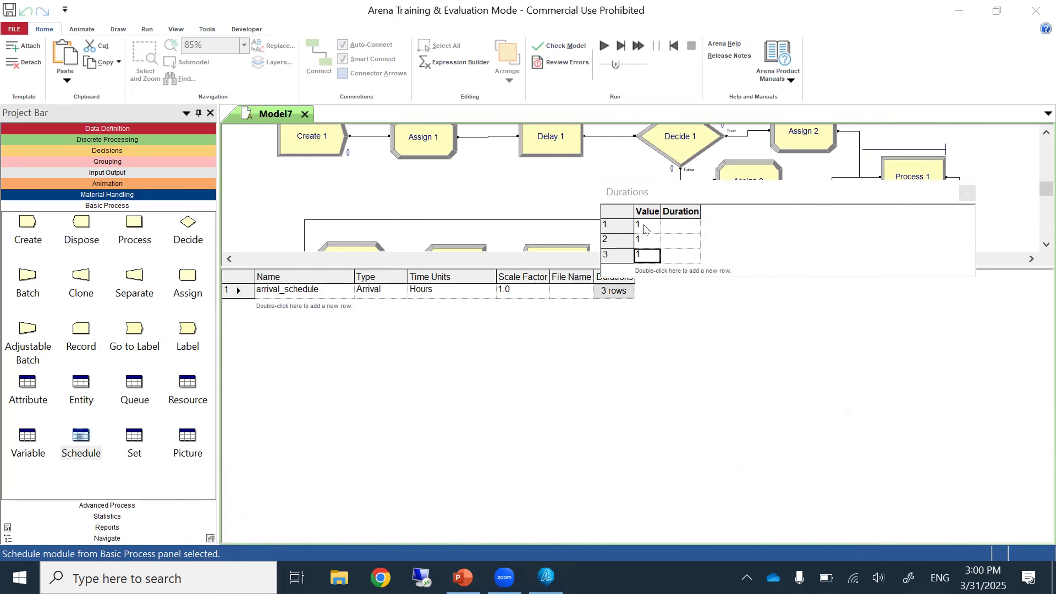
pyautogui.click(642, 223)
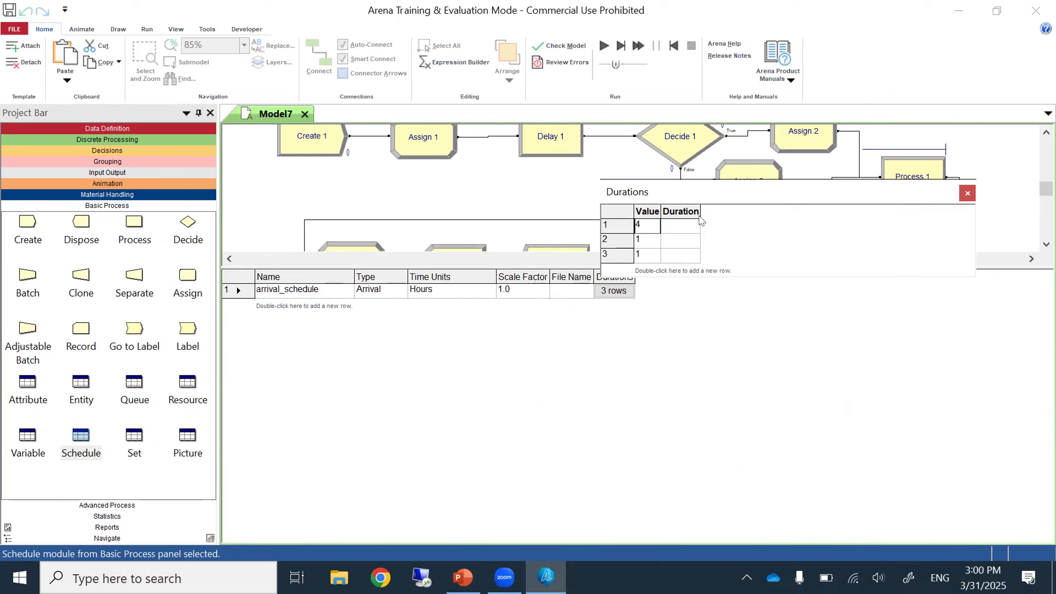
pyautogui.click(681, 224)
pyautogui.write('10')
pyautogui.click(650, 238)
pyautogui.write('0')
pyautogui.click(666, 240)
pyautogui.write('8')
pyautogui.doubleClick(651, 254)
pyautogui.write('8')
pyautogui.click(671, 254)
pyautogui.write('6')
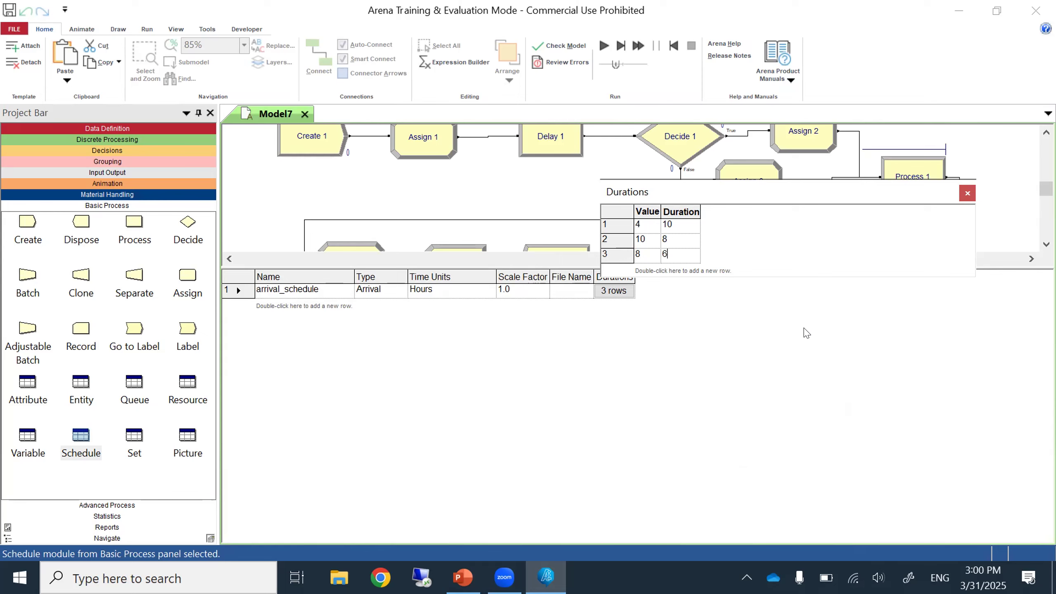
pyautogui.click(967, 194)
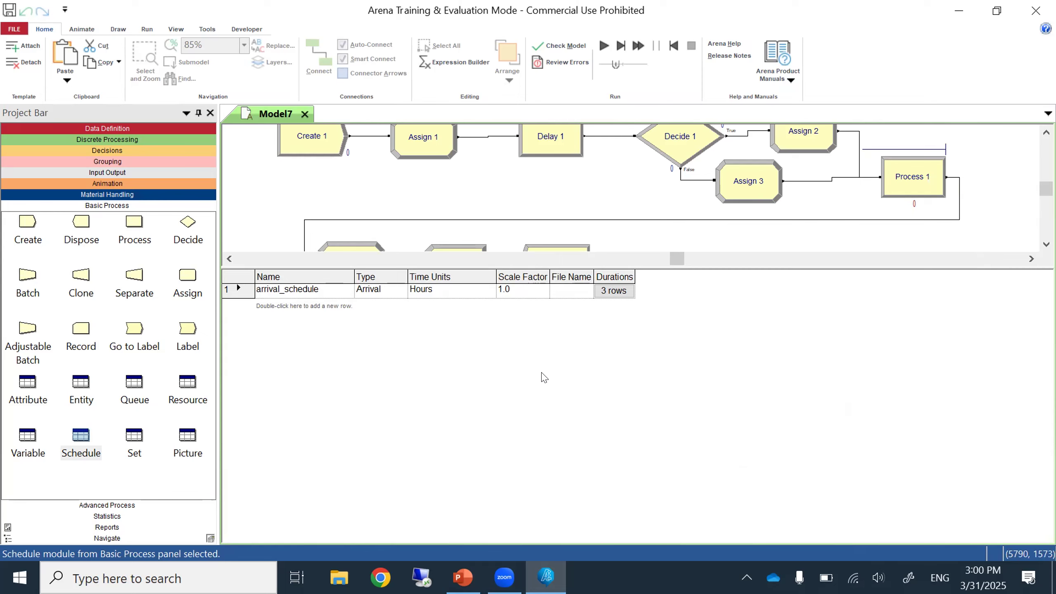
# Try arrivalsSystem as the file name of arrival_schedule, examine the Recordset field, and clear the file name again.
pyautogui.click(568, 295)
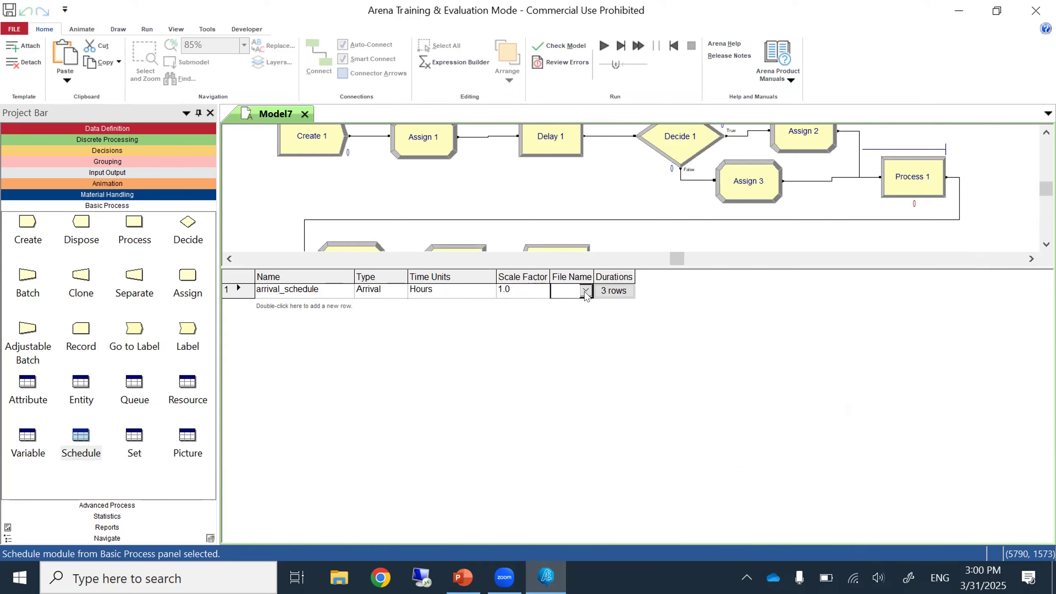
pyautogui.moveTo(594, 277); pyautogui.dragTo(636, 284)
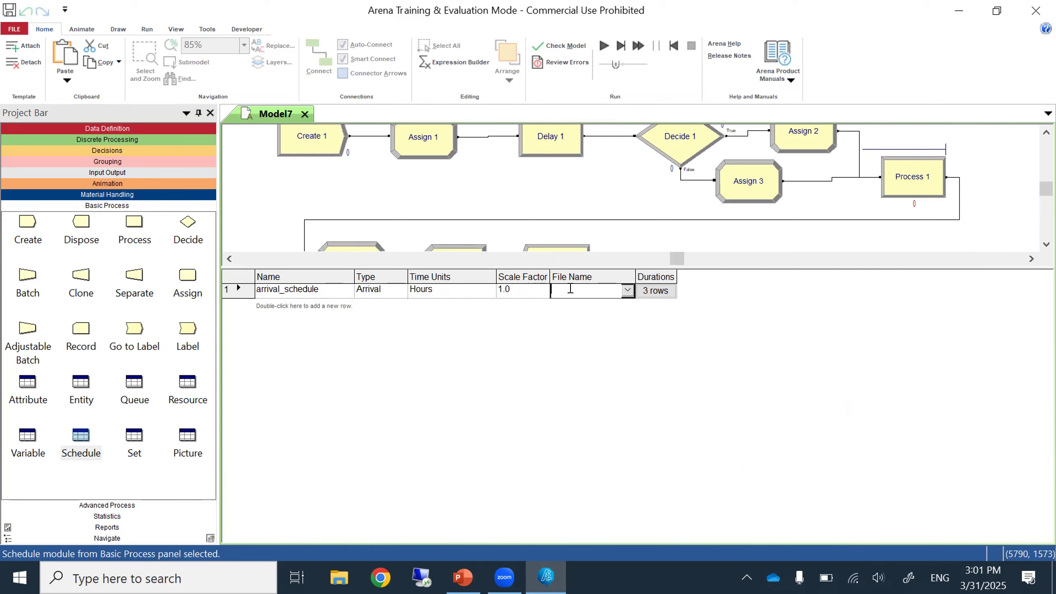
pyautogui.write('arrivalsSystem')
pyautogui.click(655, 243)
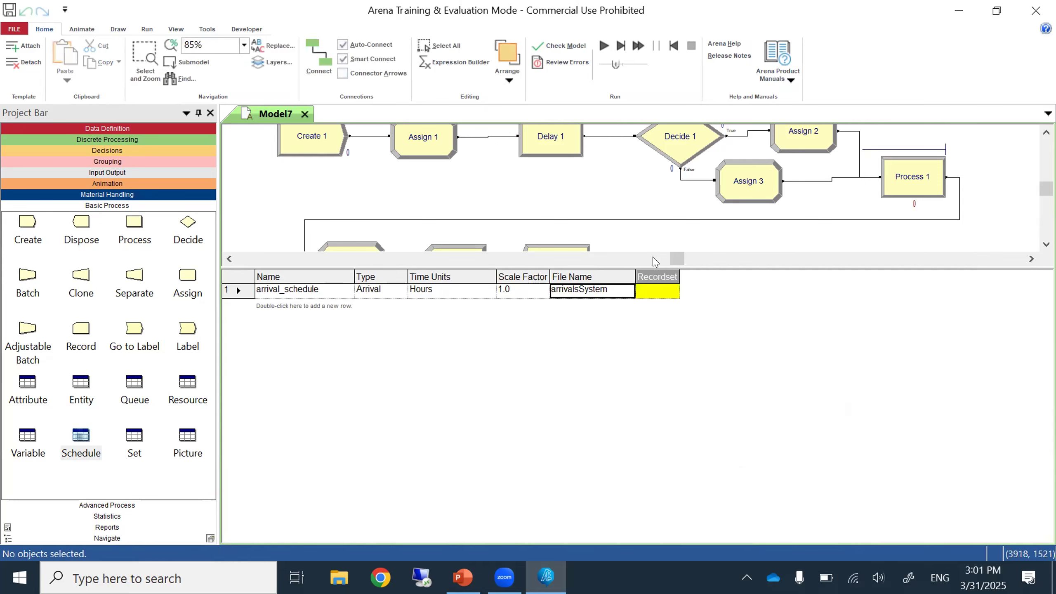
pyautogui.click(666, 293)
pyautogui.click(671, 293)
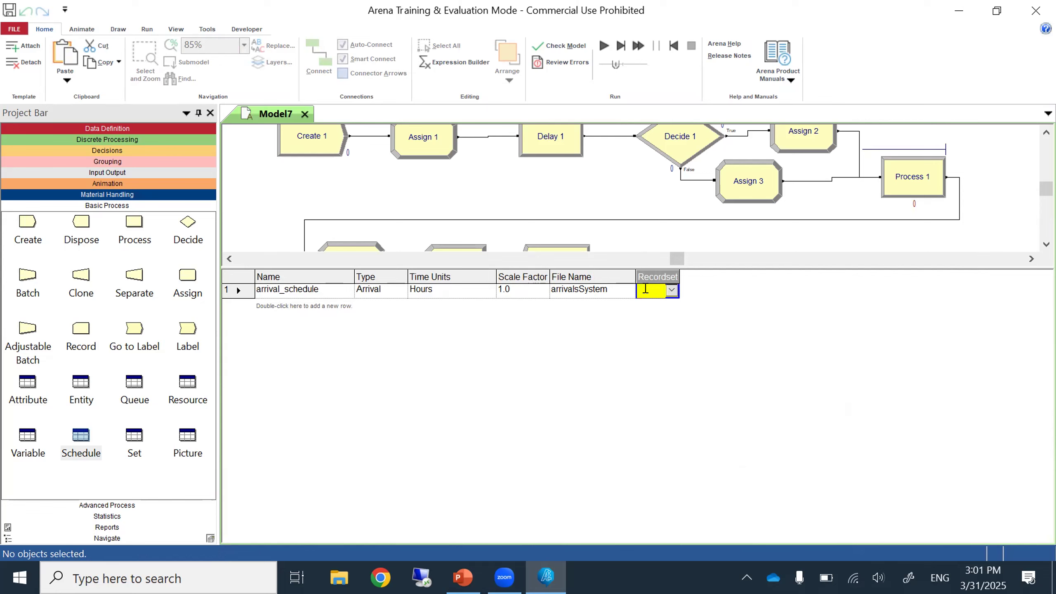
pyautogui.click(672, 291)
pyautogui.click(630, 292)
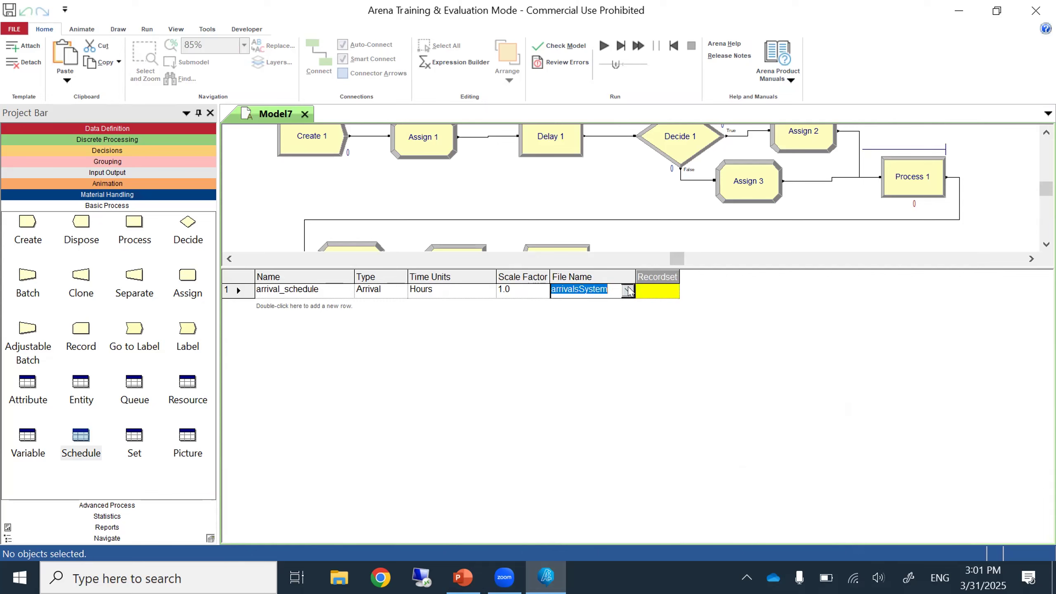
pyautogui.press('Delete')
pyautogui.press('Return')
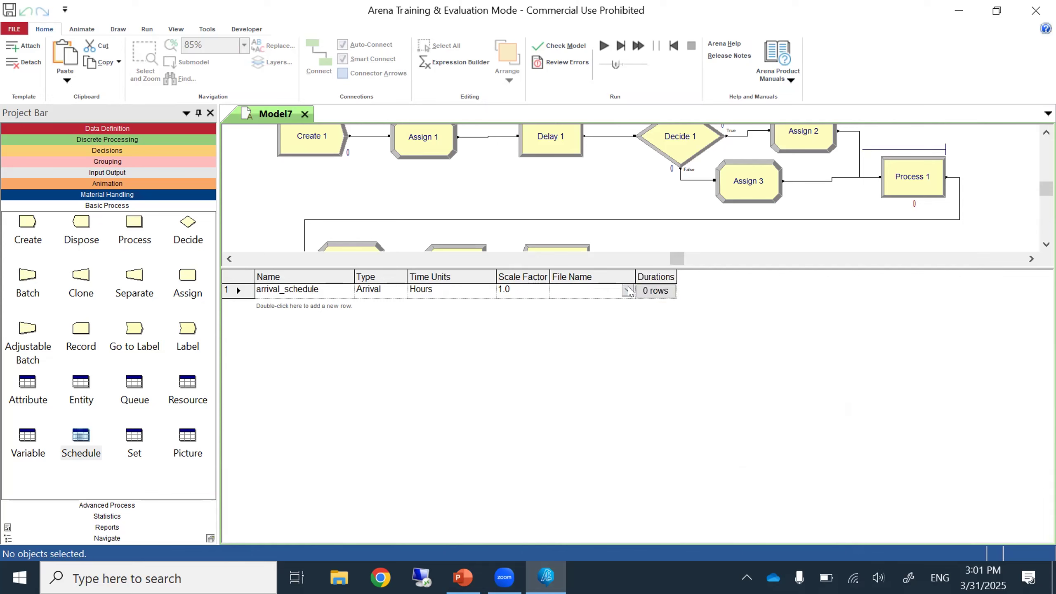
# Reopen the durations of arrival_schedule and add three rows.
pyautogui.click(649, 292)
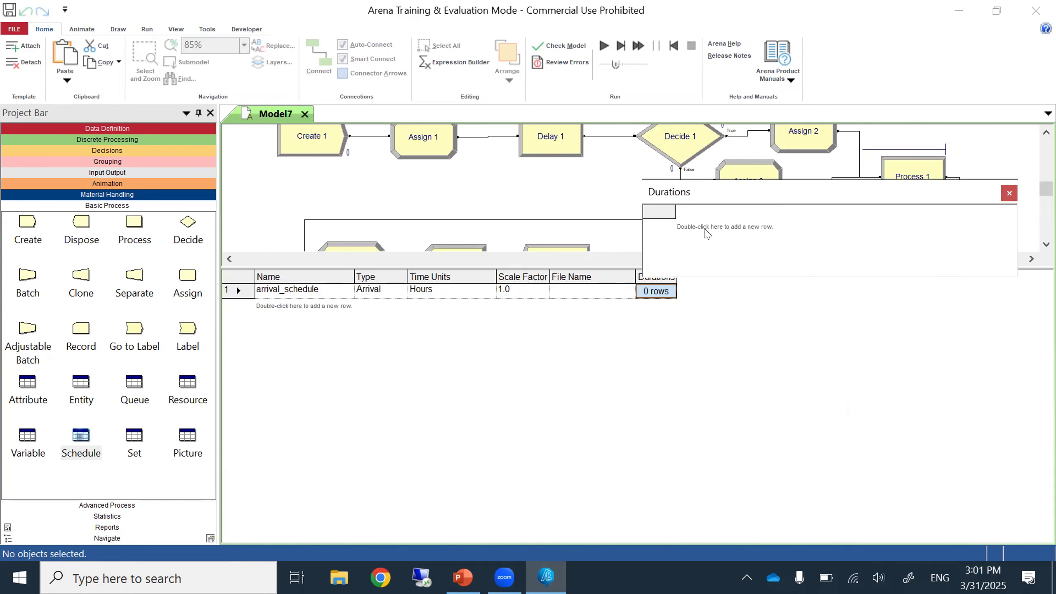
pyautogui.doubleClick(707, 234)
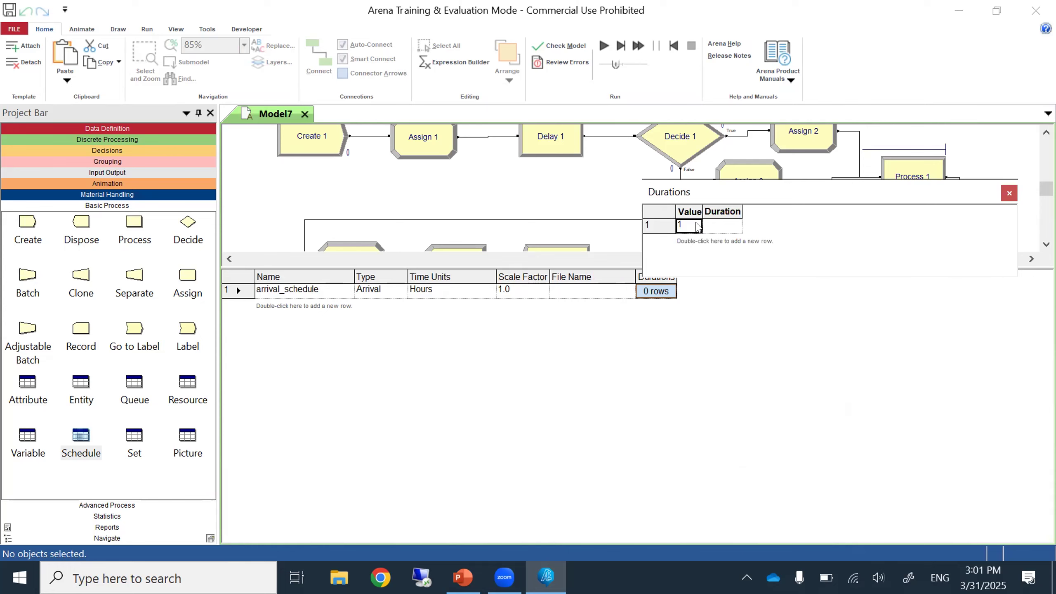
pyautogui.doubleClick(690, 243)
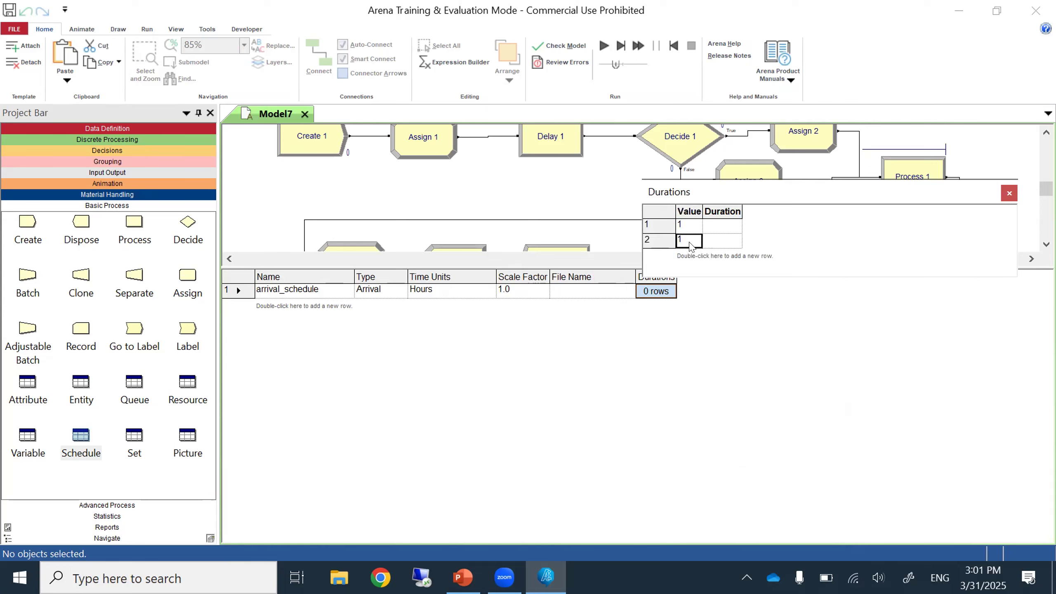
# Set the three rows to value 4 with duration 10, value 10 with duration 8, and value 8 with duration 6.
pyautogui.click(687, 223)
pyautogui.press('BackSpace')
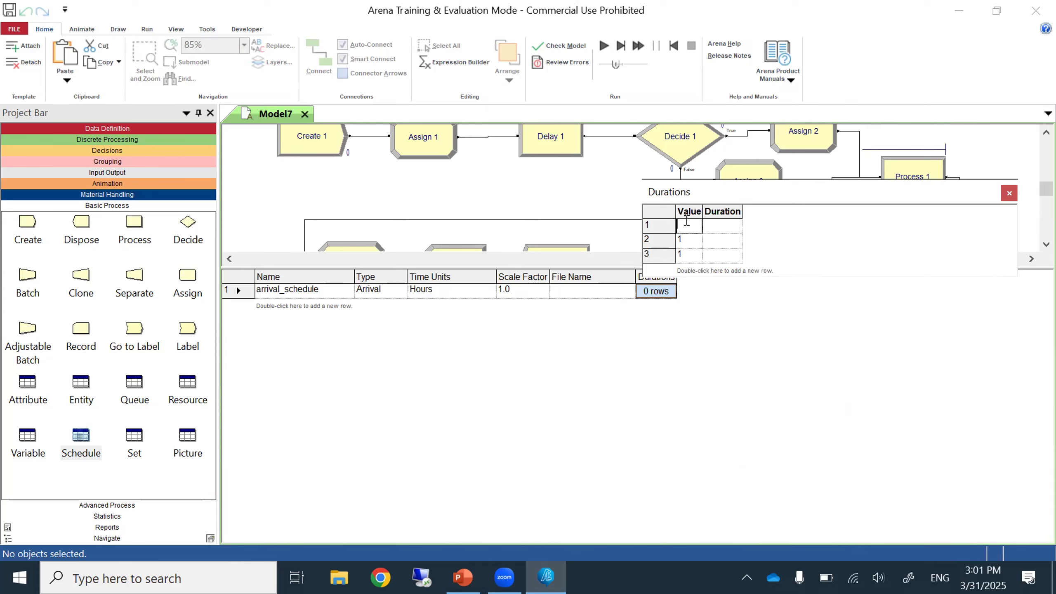
pyautogui.write('4')
pyautogui.press('Tab')
pyautogui.write('1')
pyautogui.press('Tab')
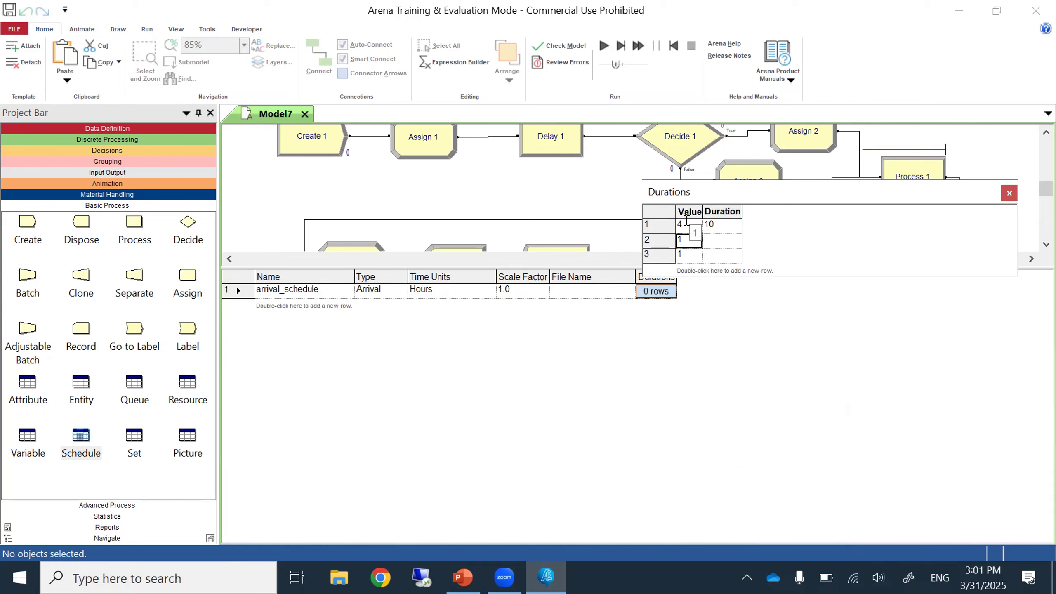
pyautogui.write('10')
pyautogui.press('Tab')
pyautogui.write('8')
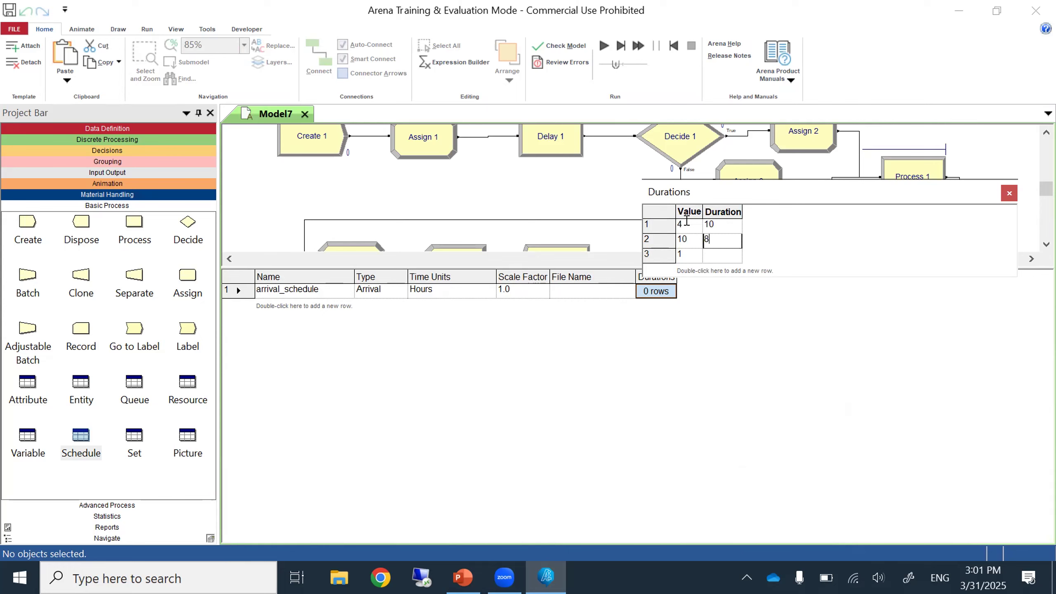
pyautogui.press('Tab')
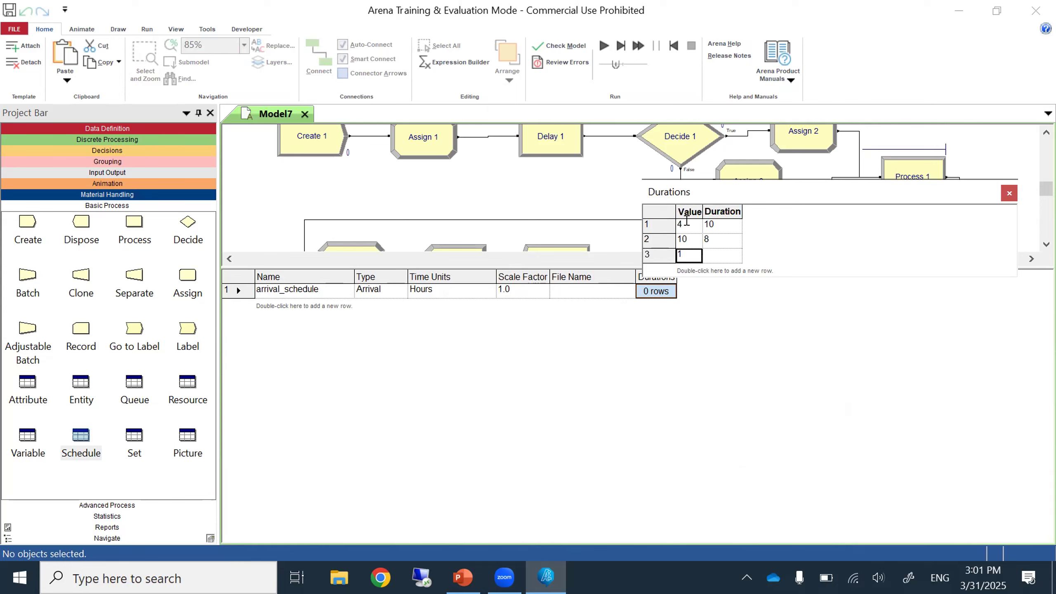
pyautogui.write('8')
pyautogui.press('Tab')
pyautogui.write('6')
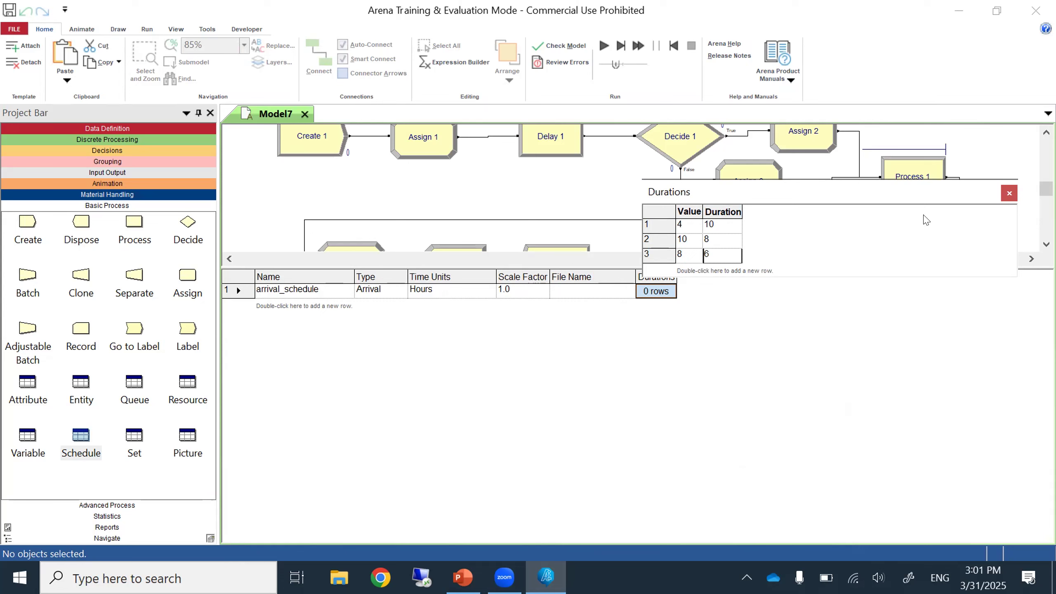
pyautogui.click(1009, 193)
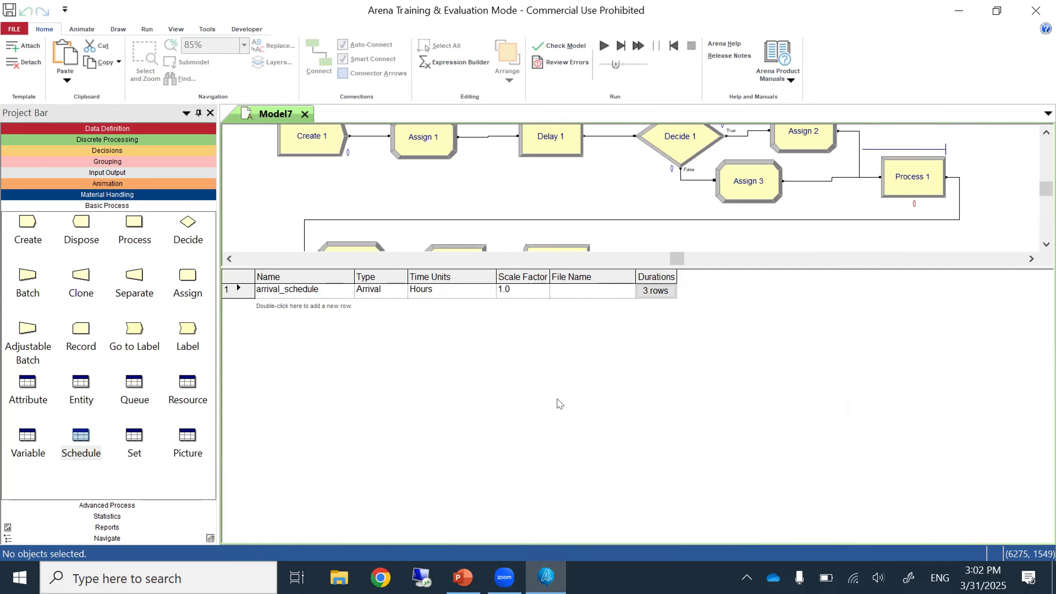
# Set the default report in the run setup to SIMAN Summary Report and apply the change.
pyautogui.moveTo(498, 267); pyautogui.dragTo(487, 387)
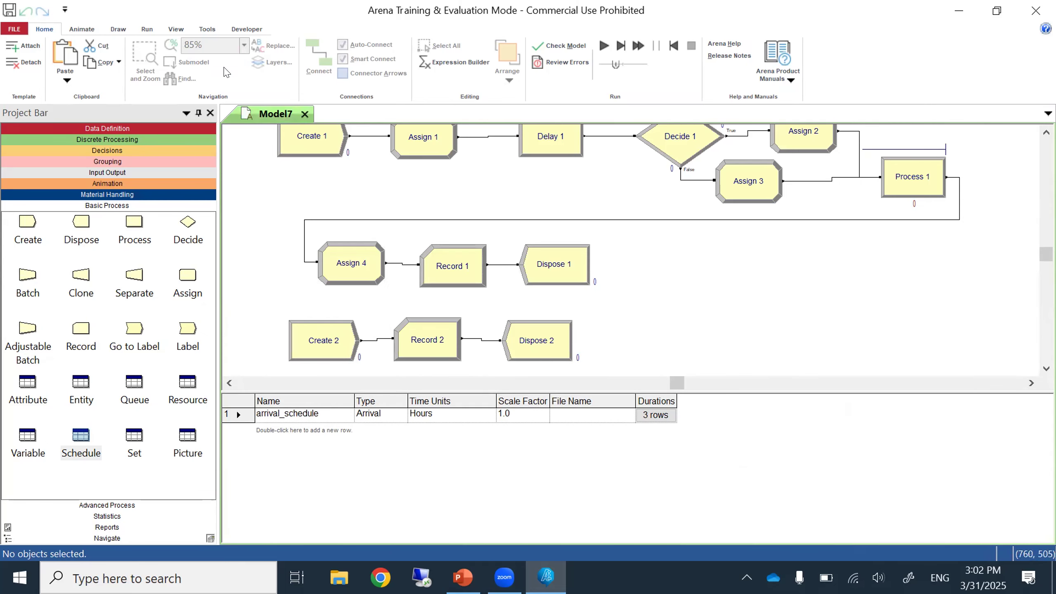
pyautogui.click(148, 30)
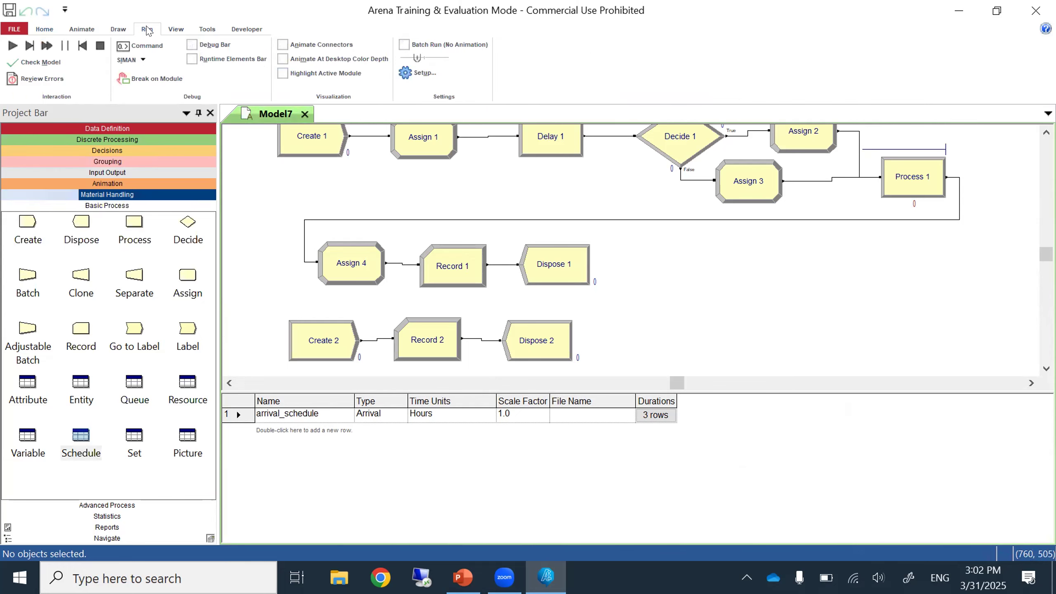
pyautogui.click(419, 73)
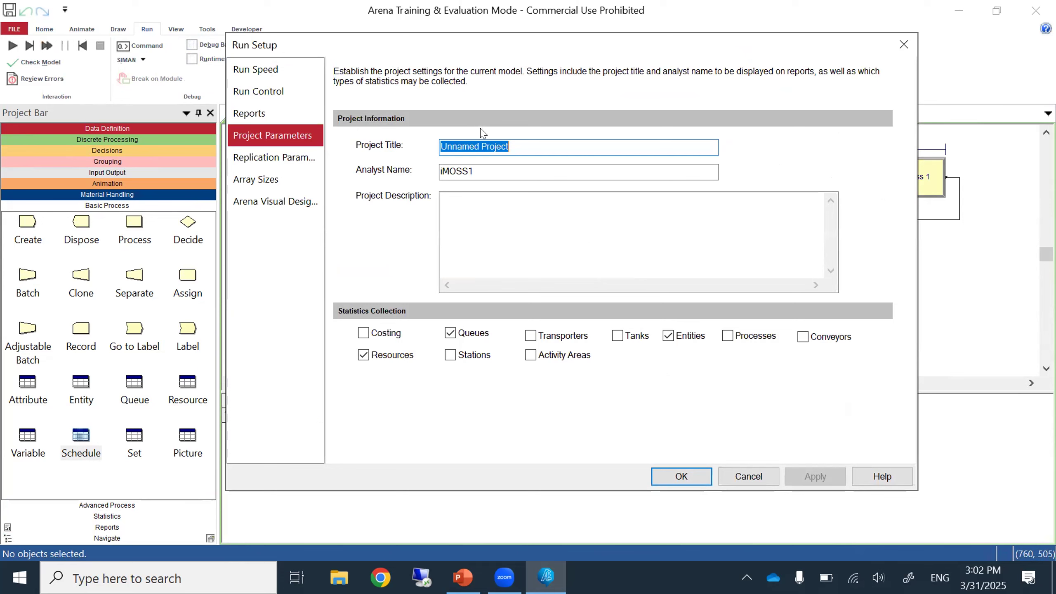
pyautogui.click(277, 114)
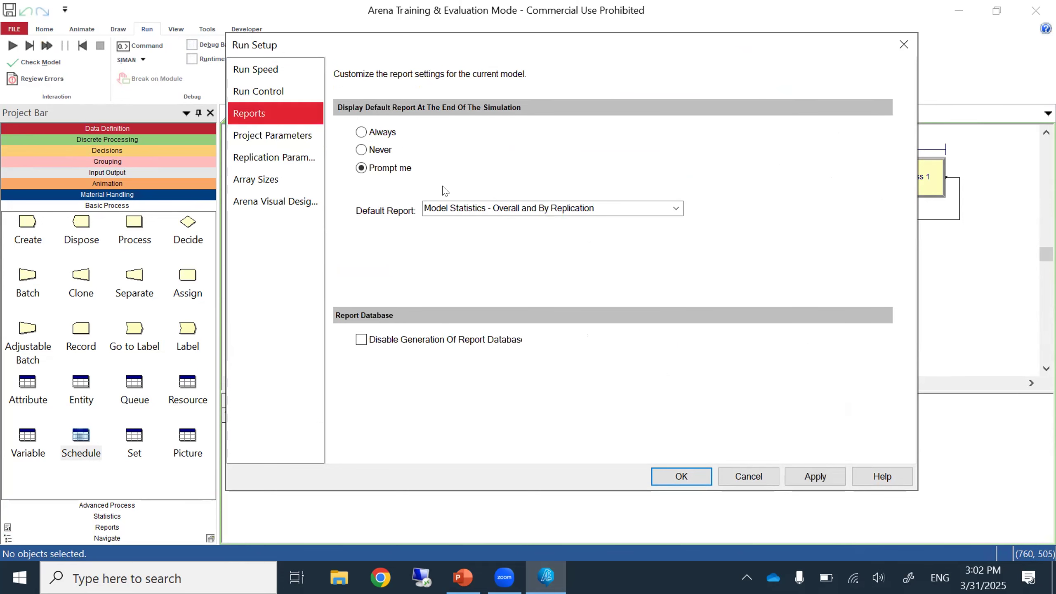
pyautogui.click(675, 208)
pyautogui.click(654, 225)
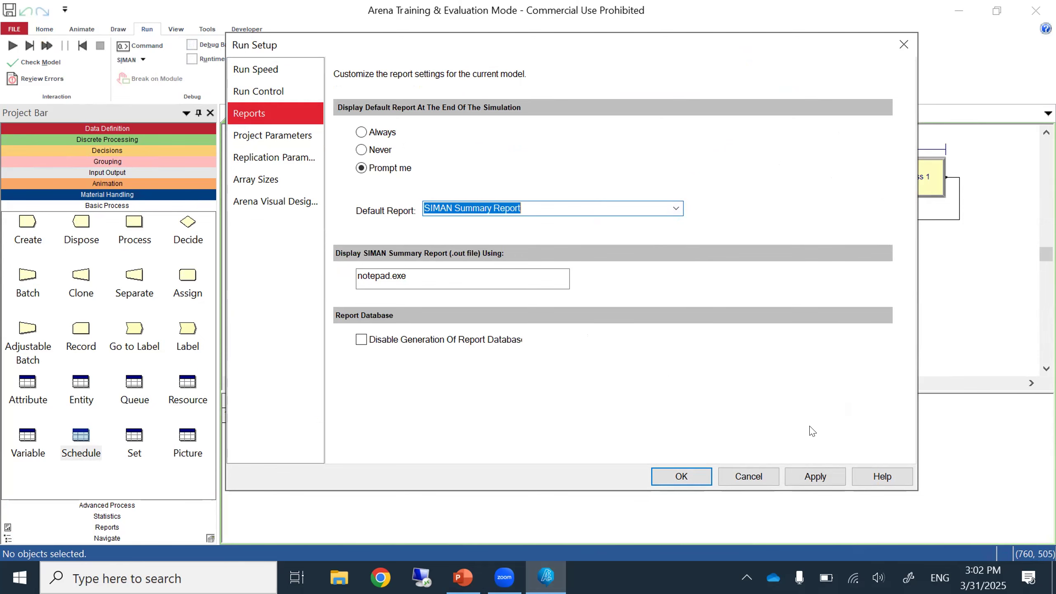
pyautogui.click(792, 474)
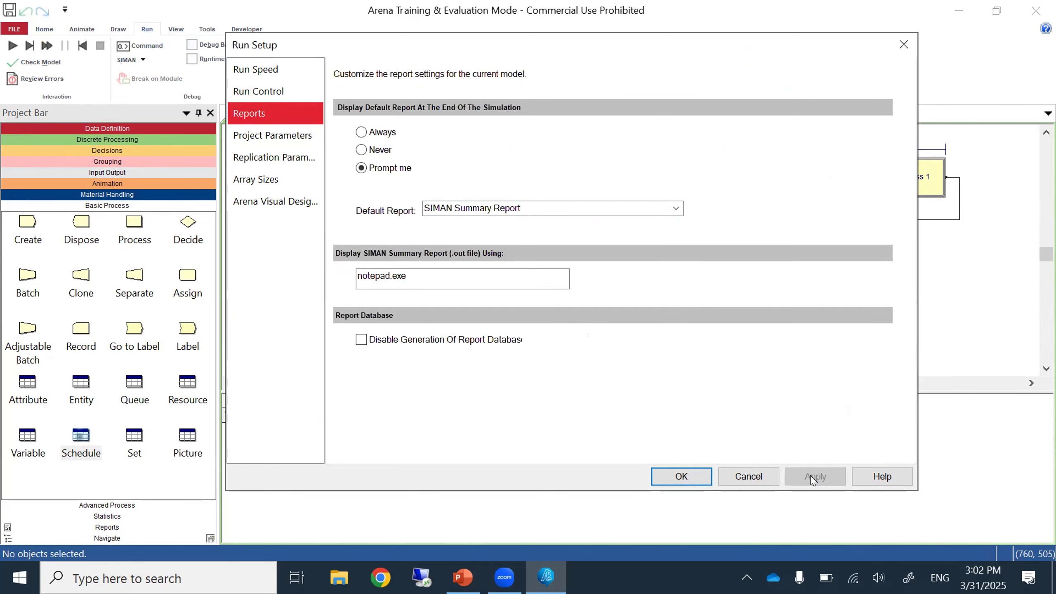
pyautogui.click(690, 478)
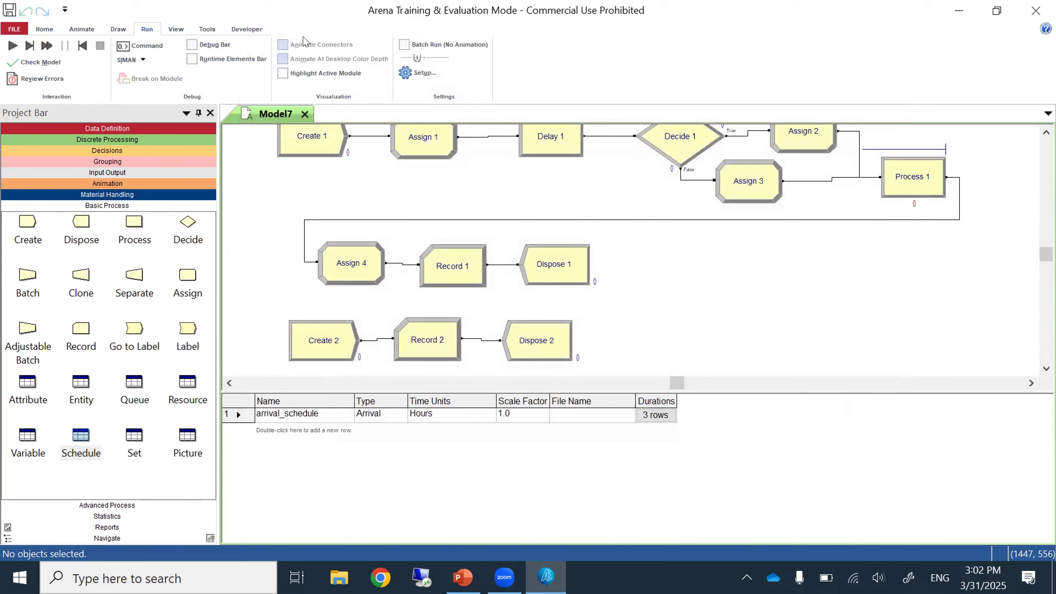
# Title the project Lab7 in the run setup and turn off statistics collection for Resources, Queues and Entities.
pyautogui.click(417, 73)
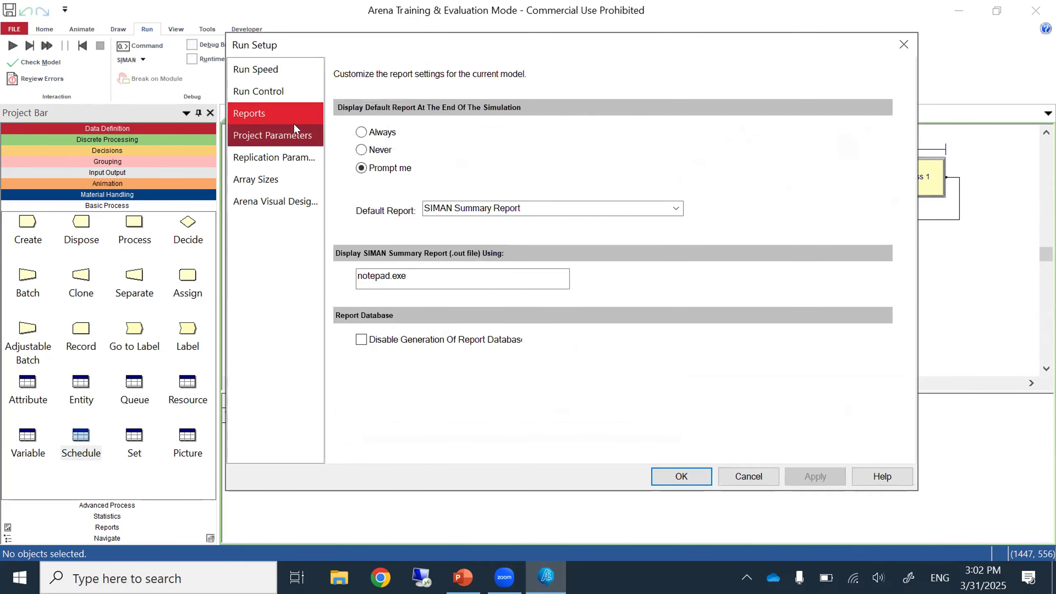
pyautogui.click(294, 134)
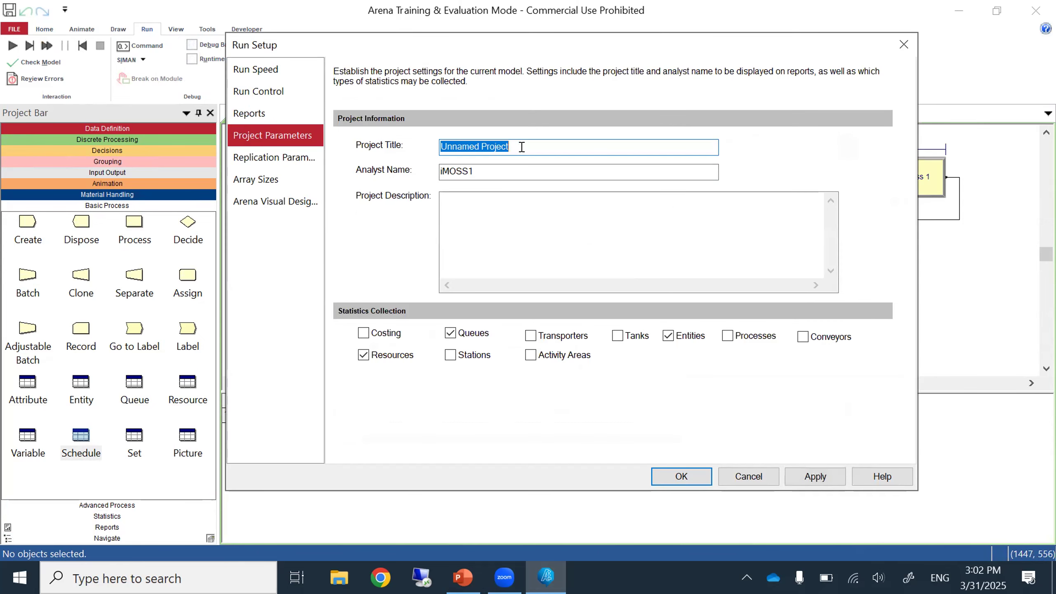
pyautogui.write('Lab7')
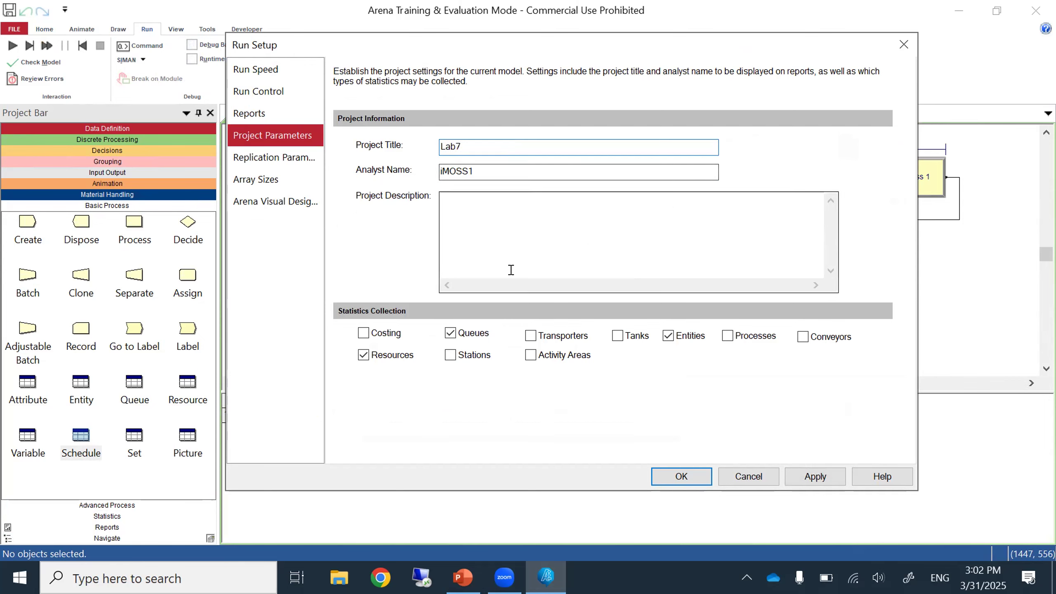
pyautogui.click(366, 353)
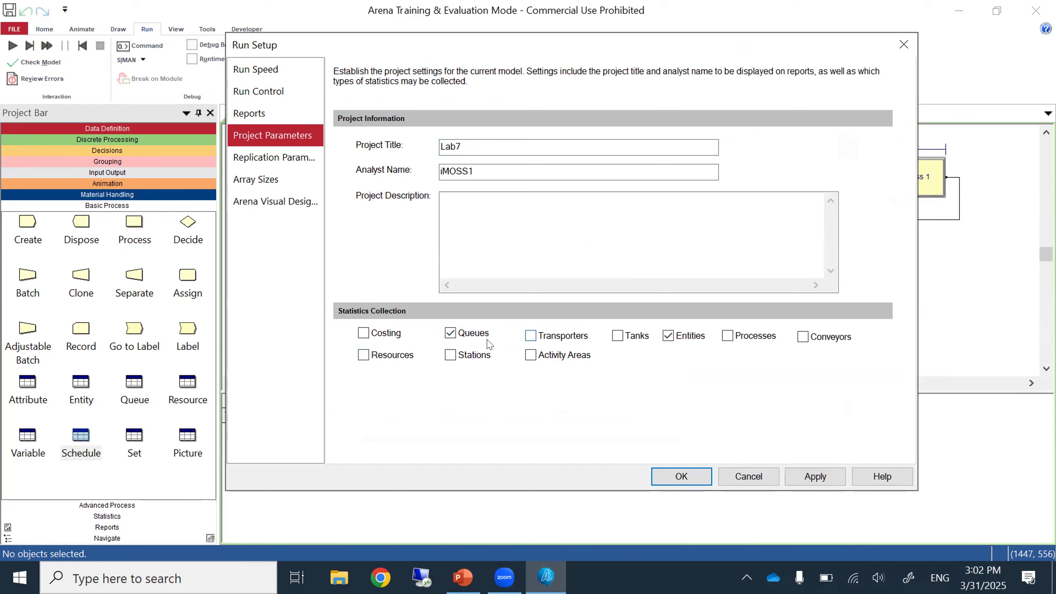
pyautogui.click(451, 333)
pyautogui.click(668, 336)
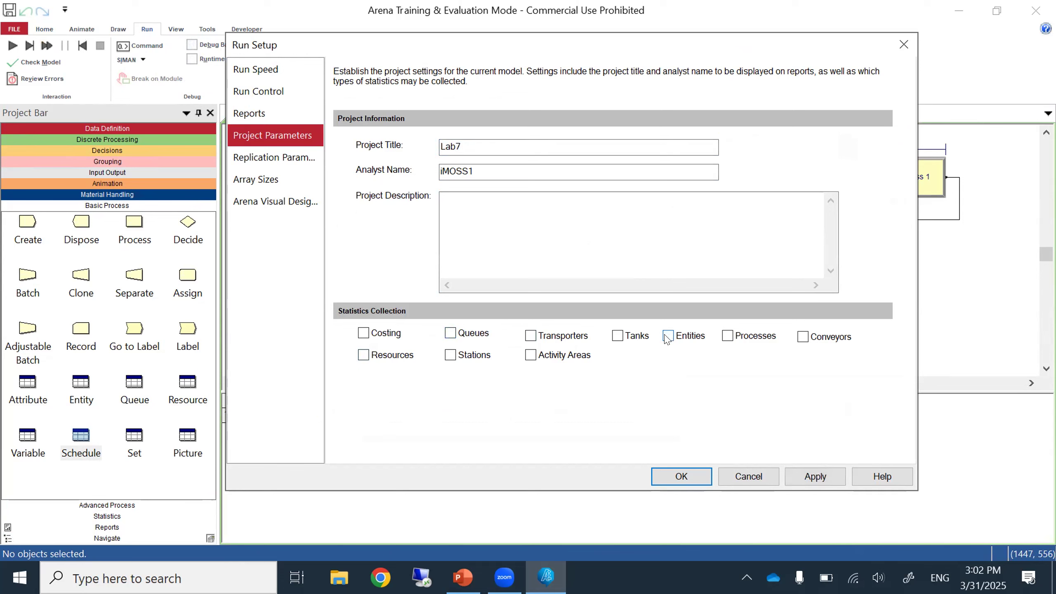
pyautogui.click(833, 479)
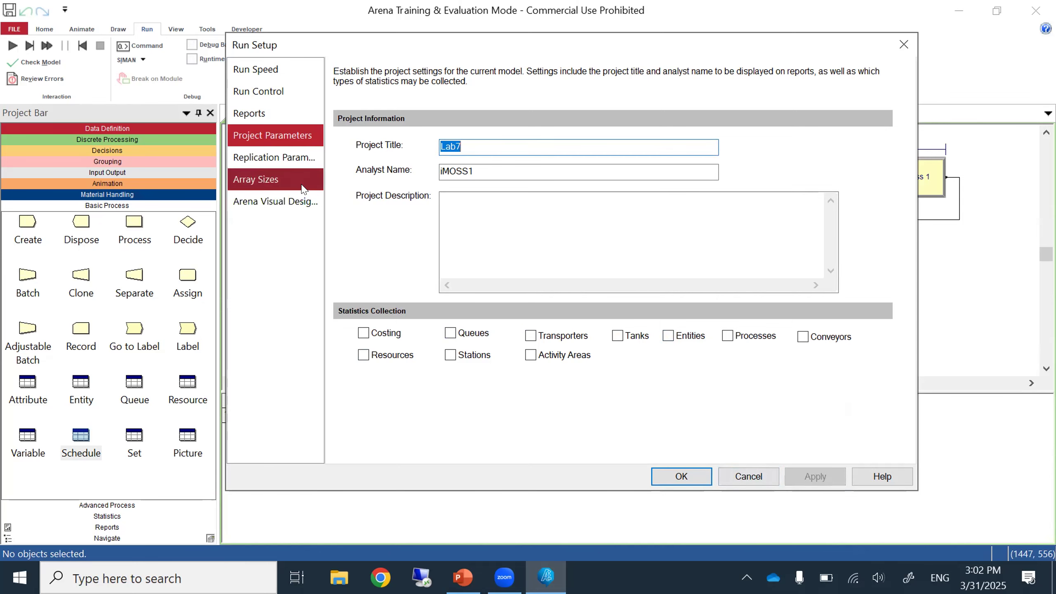
# Set the replication parameters to 10 replications with a replication length of 10 days.
pyautogui.click(290, 159)
pyautogui.click(465, 165)
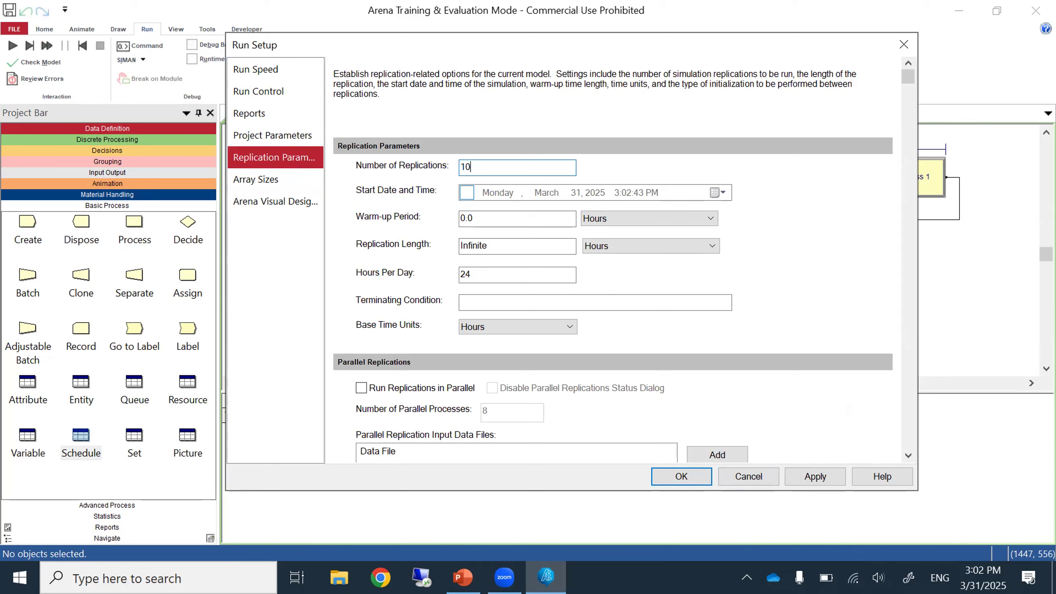
pyautogui.click(472, 215)
pyautogui.doubleClick(487, 239)
pyautogui.write('10')
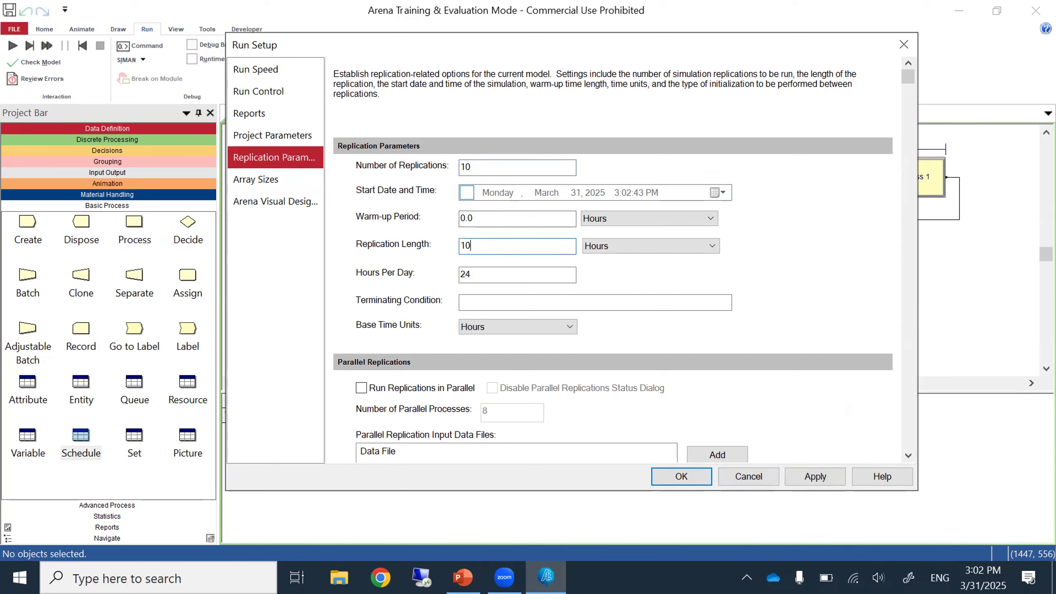
pyautogui.click(615, 250)
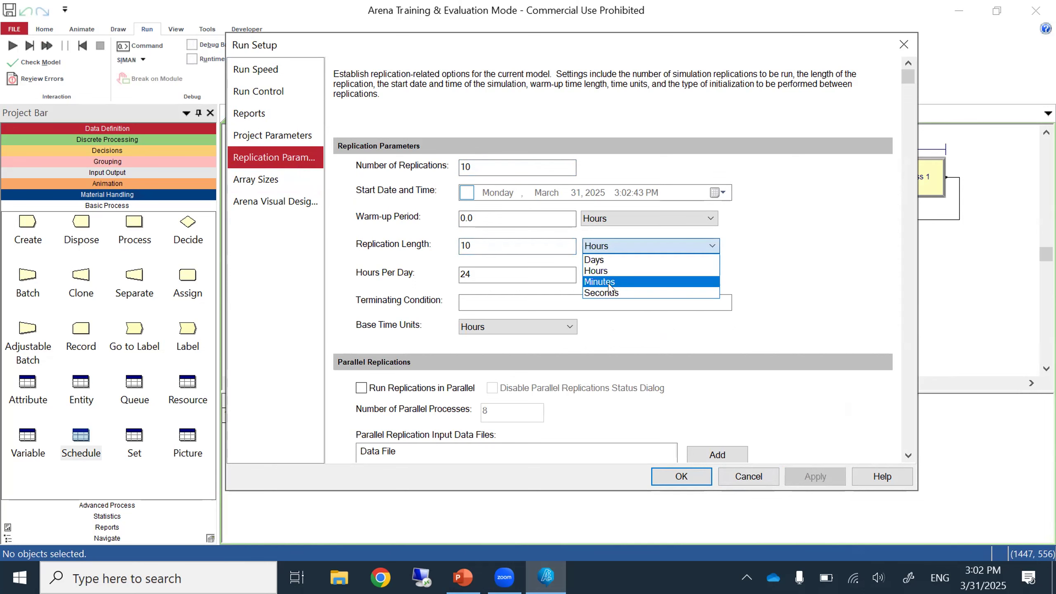
pyautogui.click(632, 261)
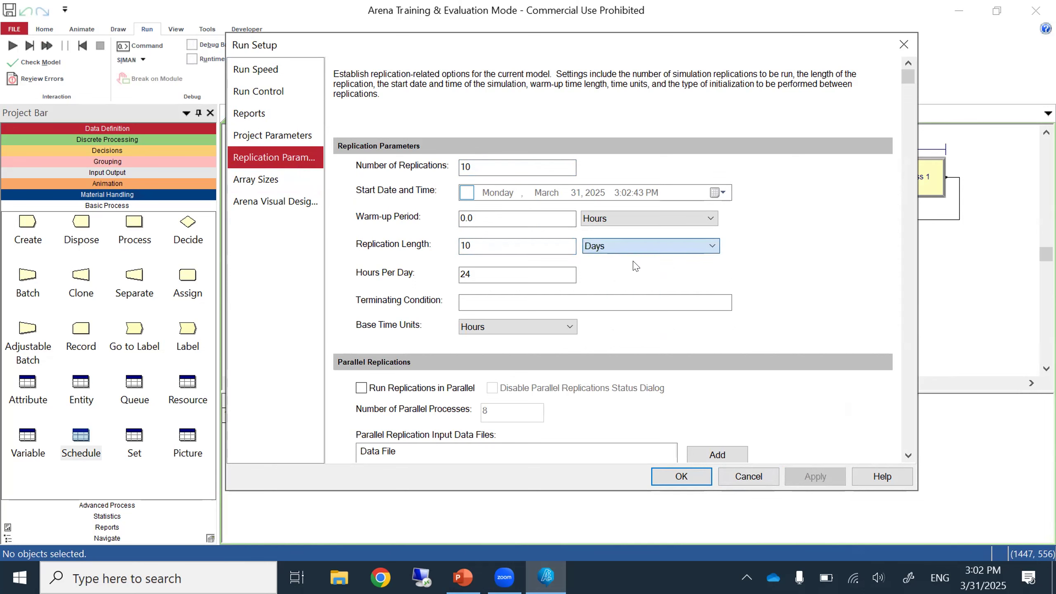
# Set the base time units to Minutes and confirm the run setup.
pyautogui.click(523, 328)
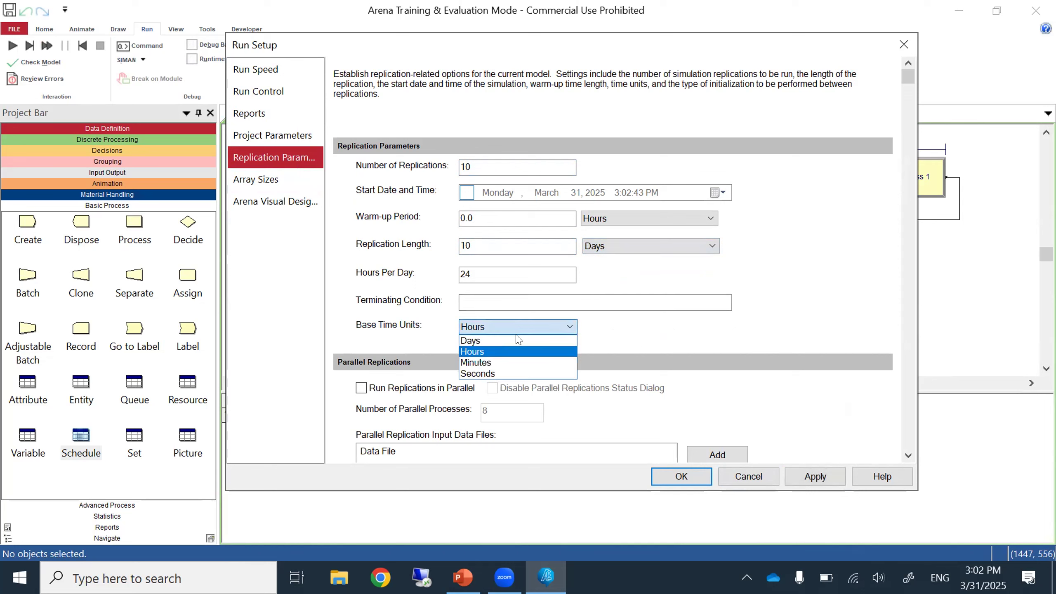
pyautogui.click(506, 363)
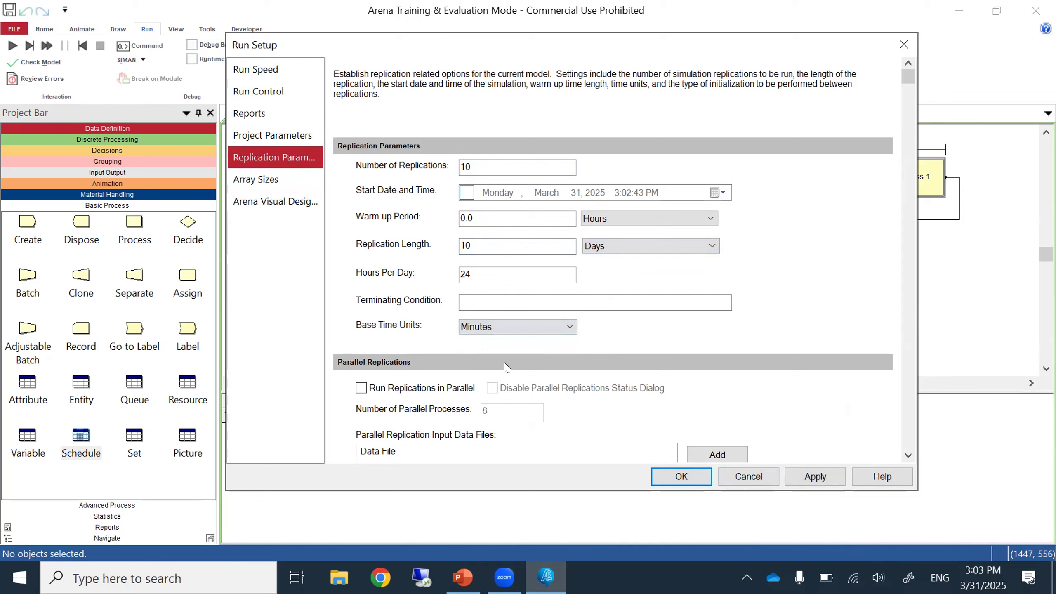
pyautogui.click(807, 478)
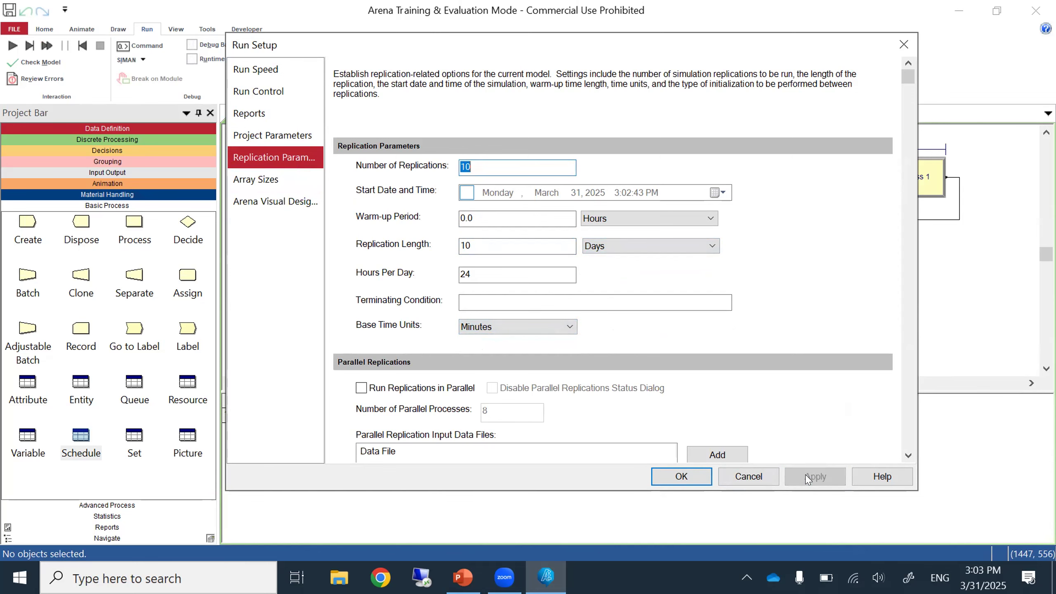
pyautogui.click(681, 477)
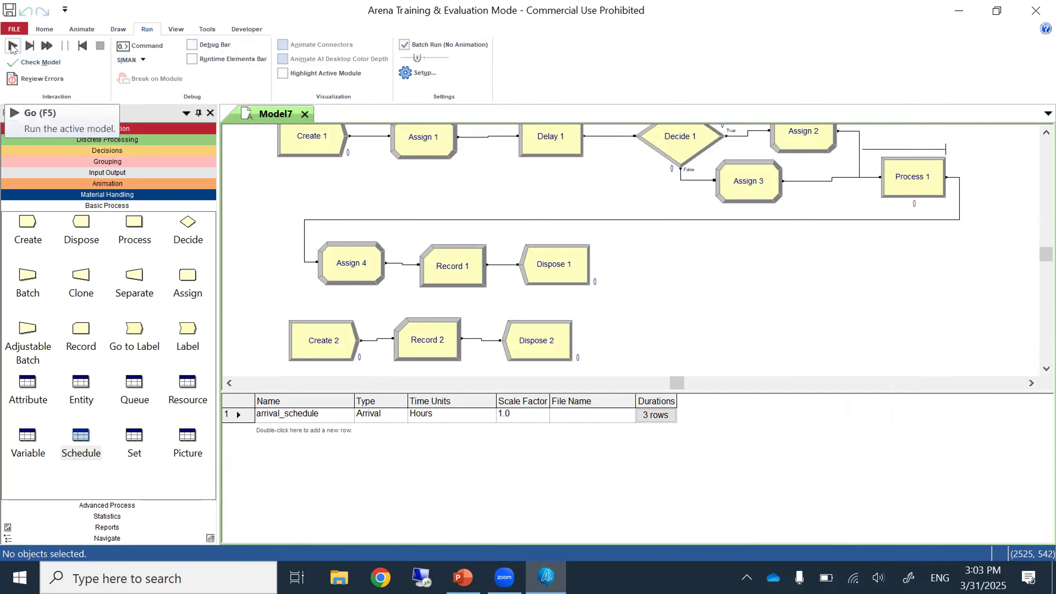
# Run the model in batch mode, examine the results report through the output summary for all replications, and end the run.
pyautogui.click(13, 47)
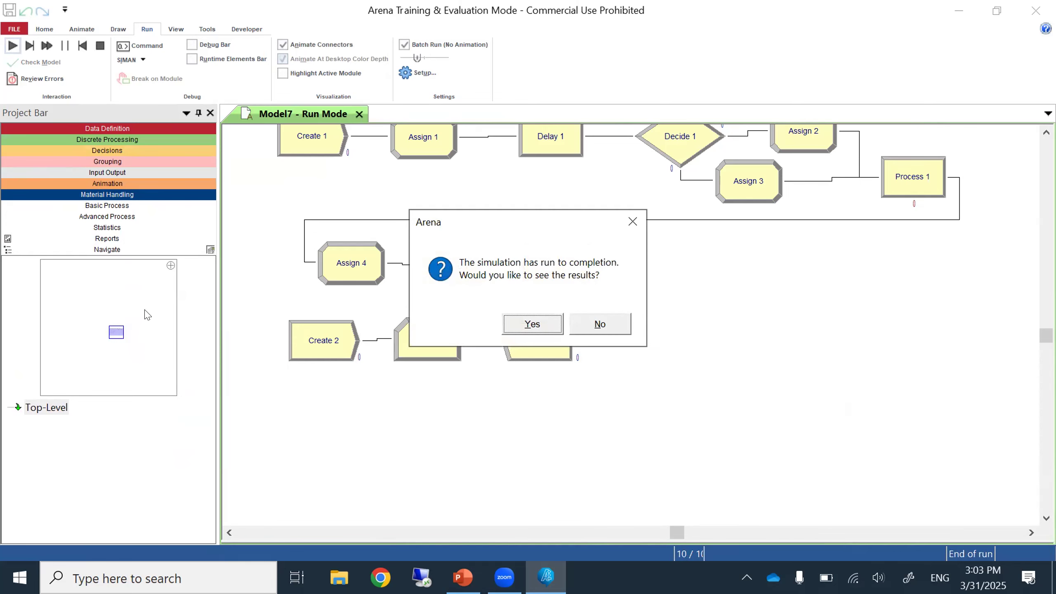
pyautogui.click(525, 327)
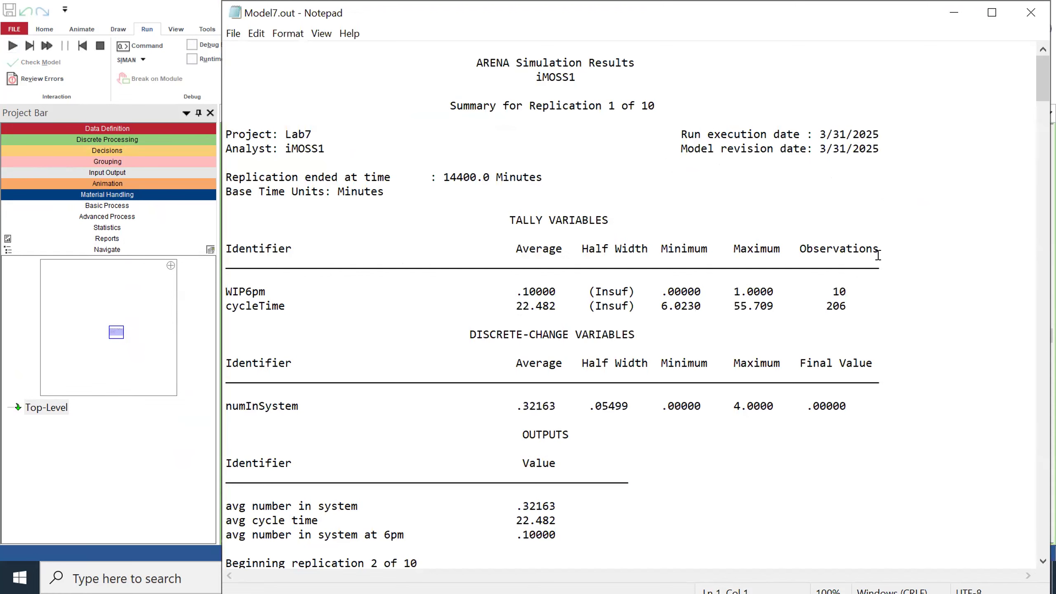
pyautogui.scroll(-4, 1043, 79)
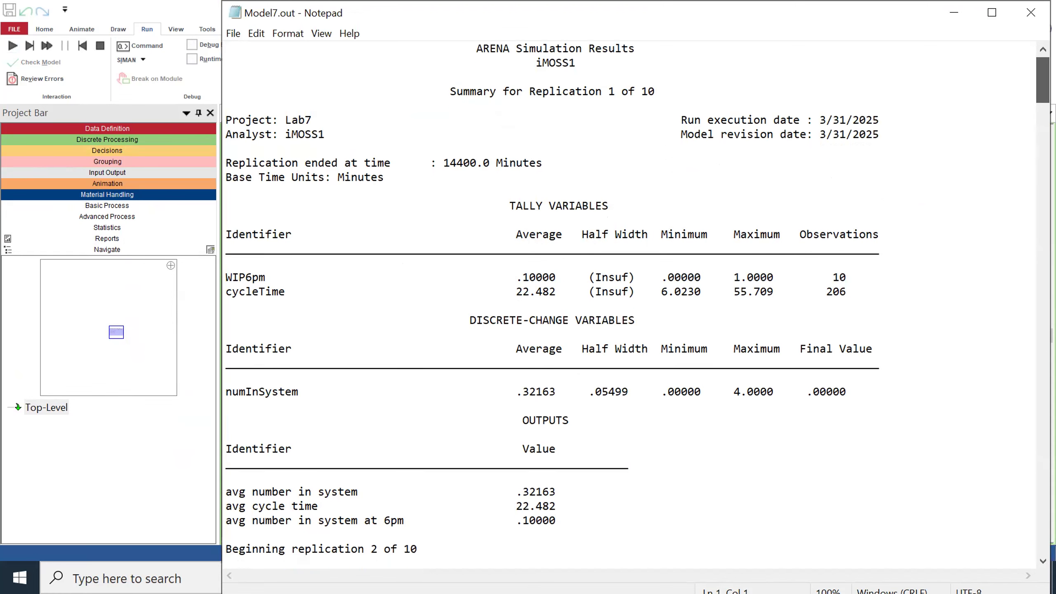
pyautogui.scroll(-10, 1043, 91)
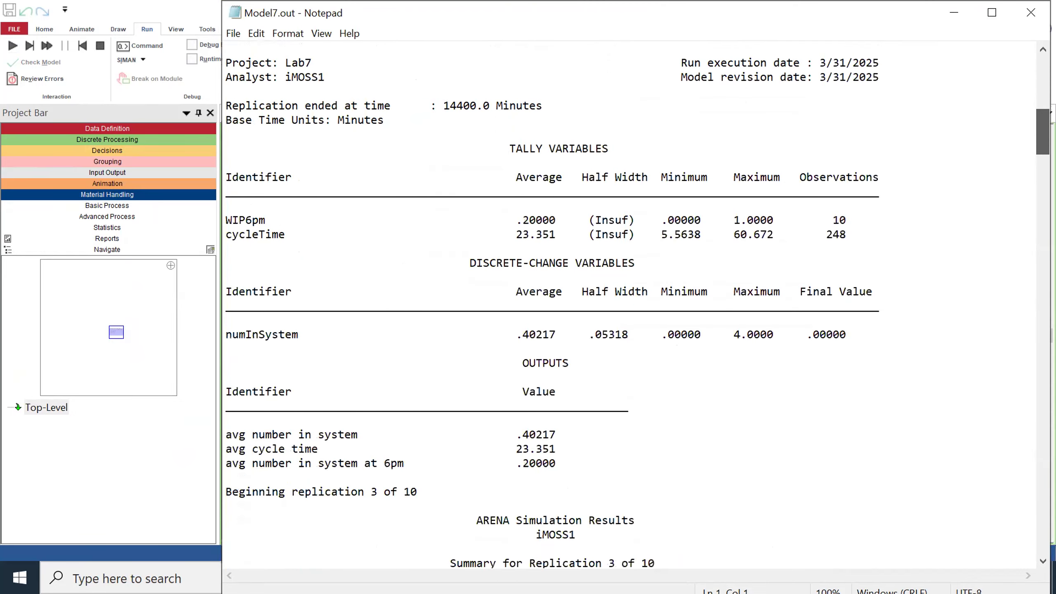
pyautogui.scroll(-9, 624, 304)
pyautogui.scroll(-20, 624, 303)
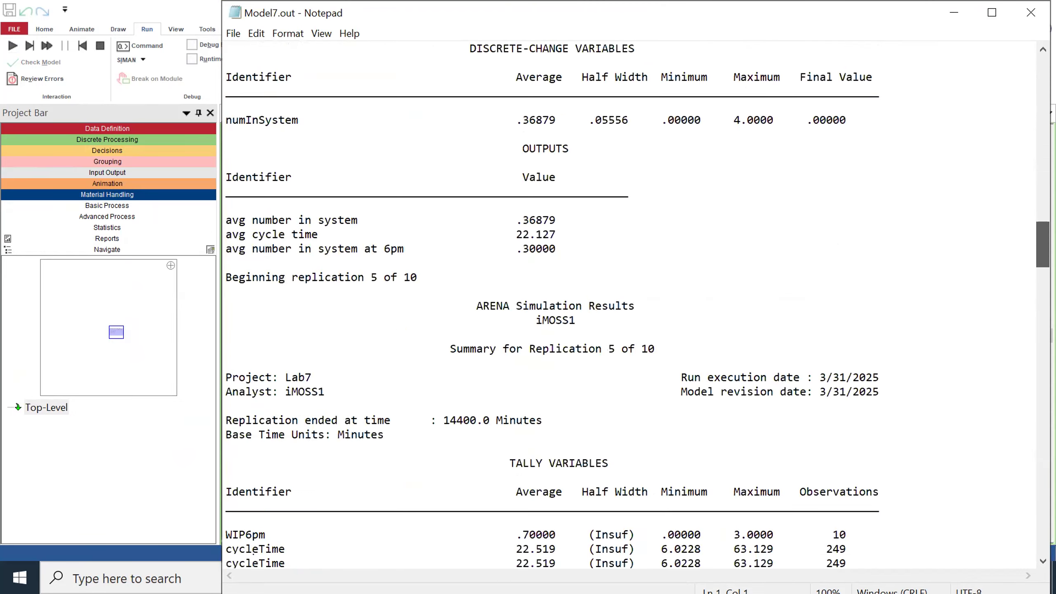
pyautogui.scroll(-20, 624, 304)
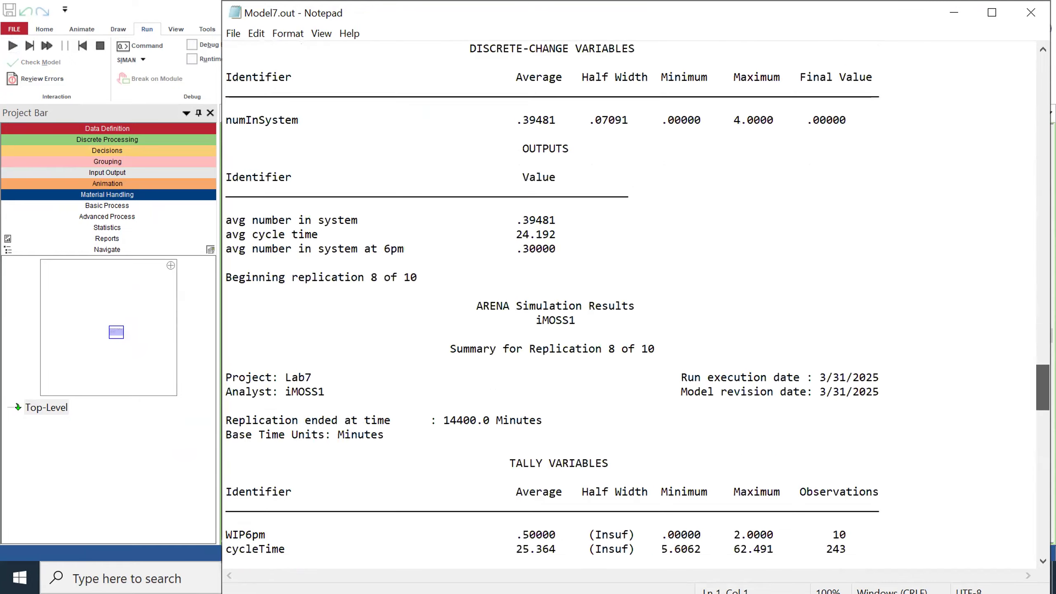
pyautogui.scroll(-20, 624, 304)
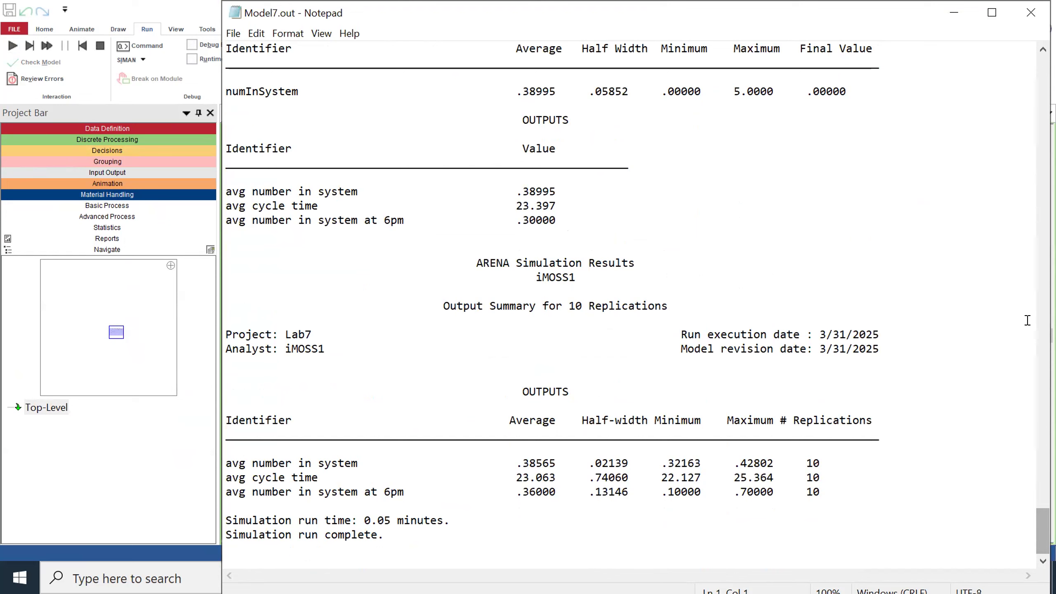
pyautogui.click(1031, 13)
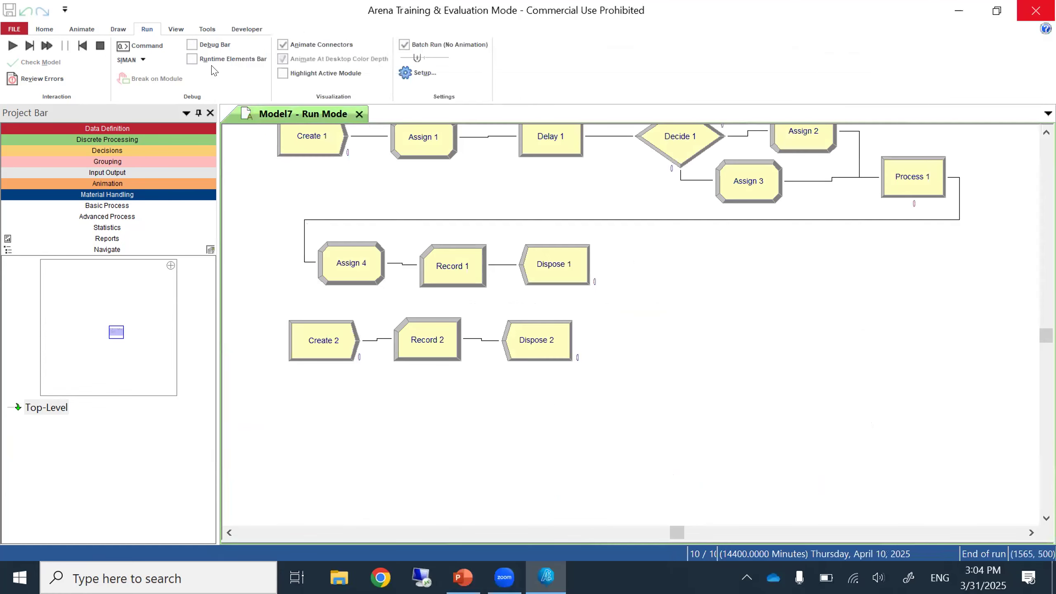
pyautogui.click(100, 46)
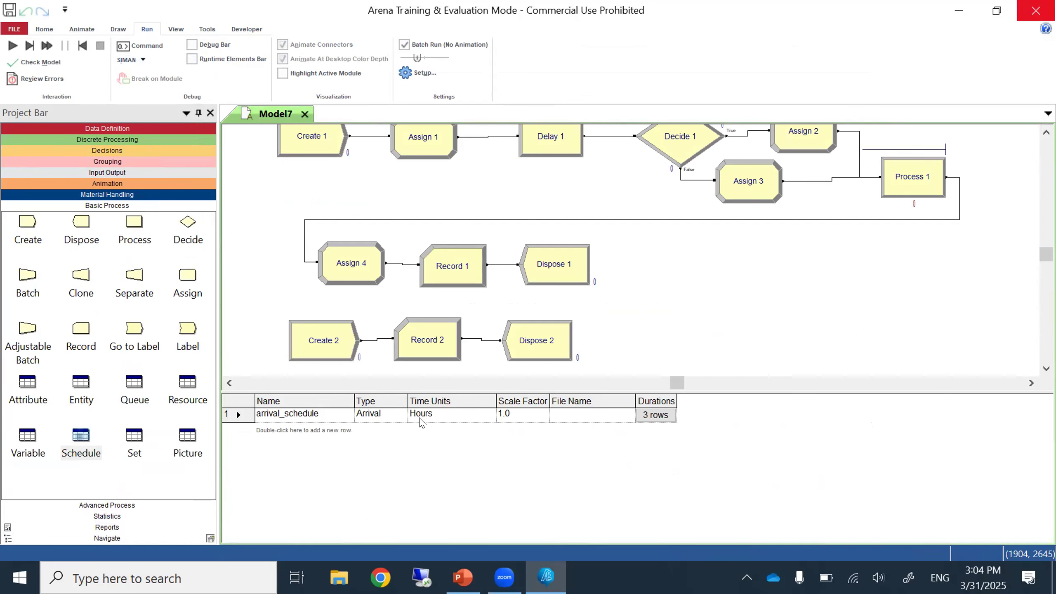
# Set the Create 1 module's time between arrivals to type Schedule using arrival_schedule.
pyautogui.click(327, 156)
pyautogui.doubleClick(326, 156)
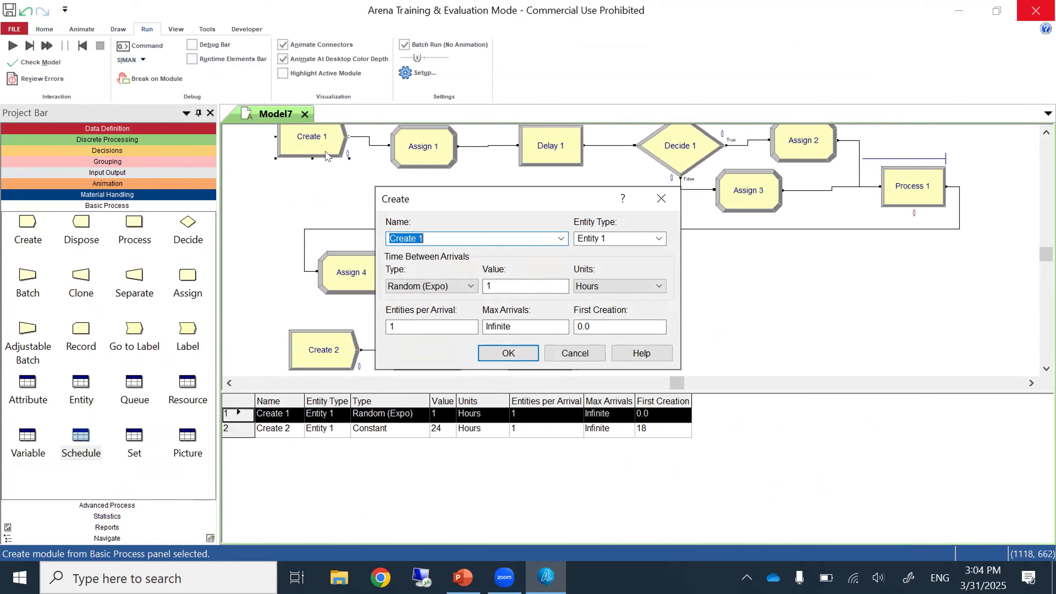
pyautogui.click(472, 287)
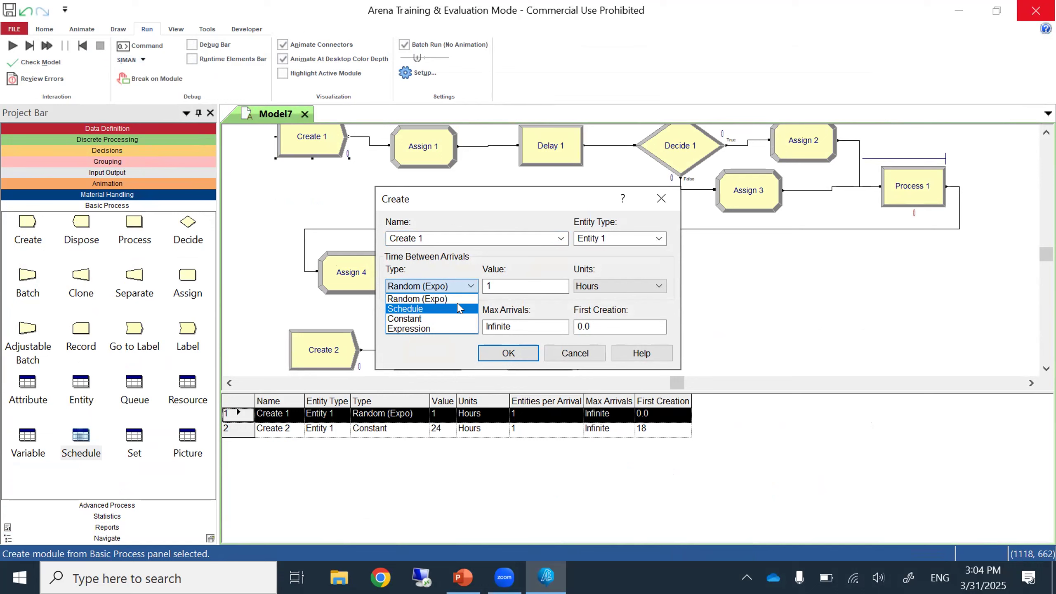
pyautogui.click(459, 309)
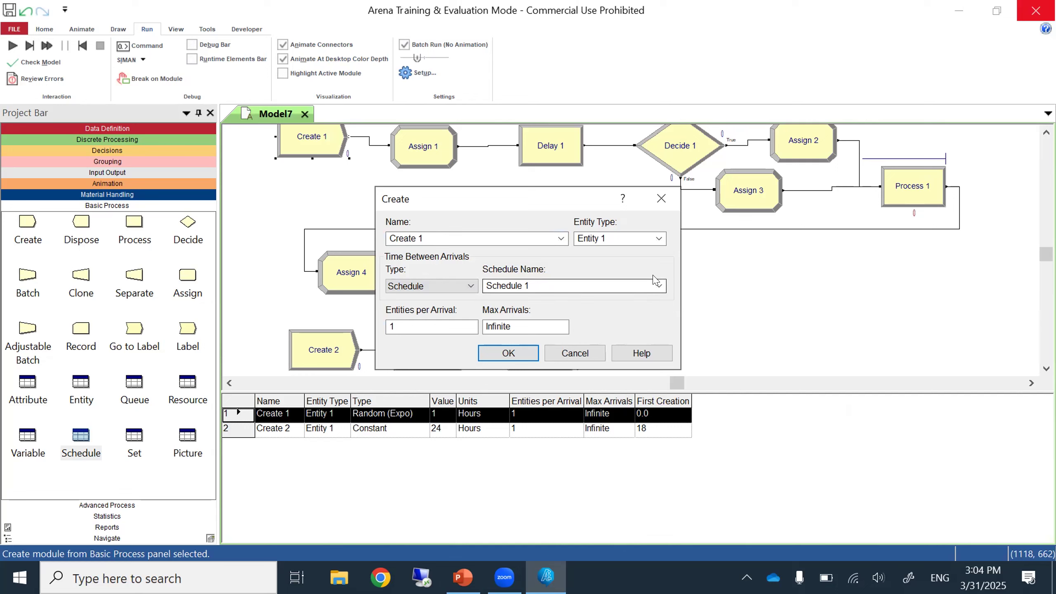
pyautogui.click(659, 286)
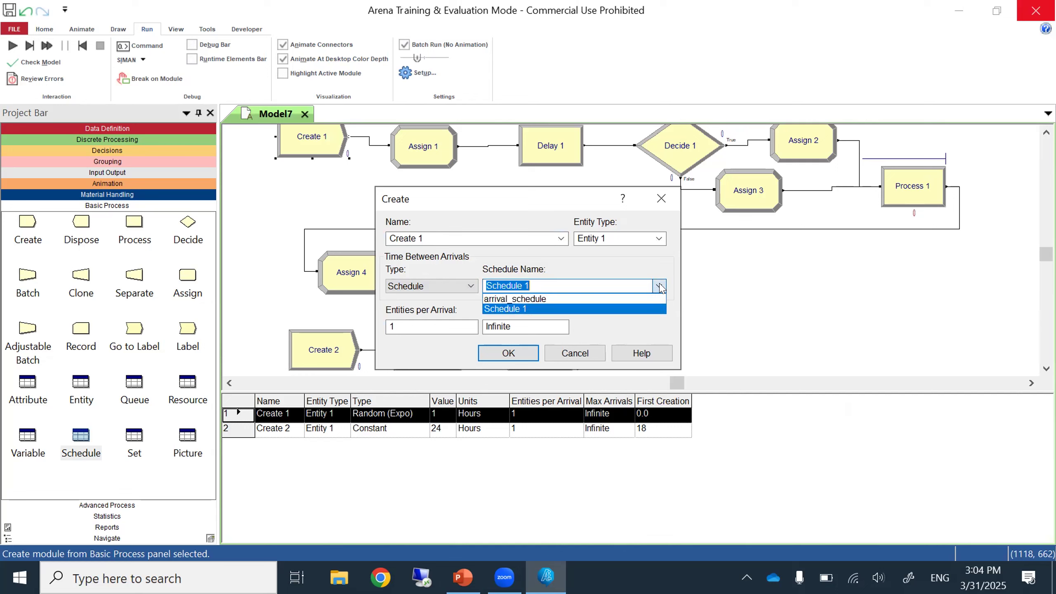
pyautogui.click(637, 300)
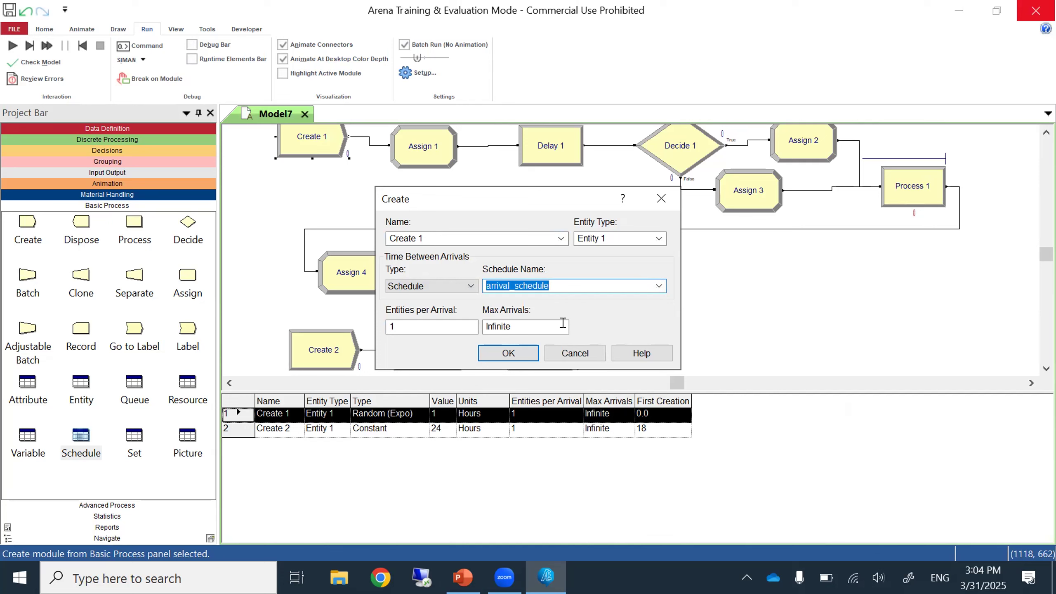
pyautogui.click(531, 353)
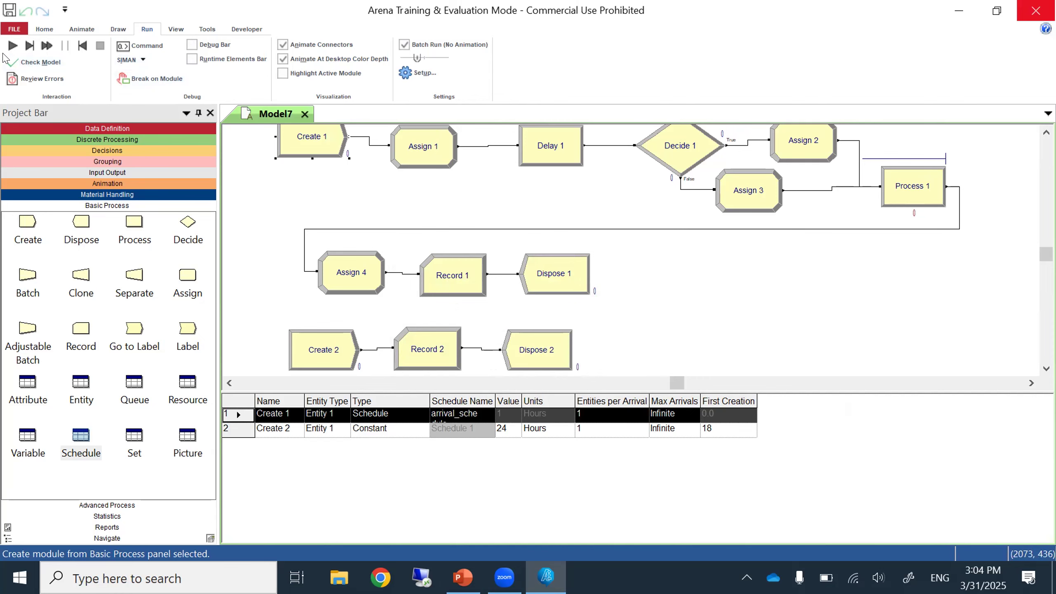
# Run the model with the arrival schedule, examine the report through the output summary for 10 replications, and end the run.
pyautogui.click(13, 45)
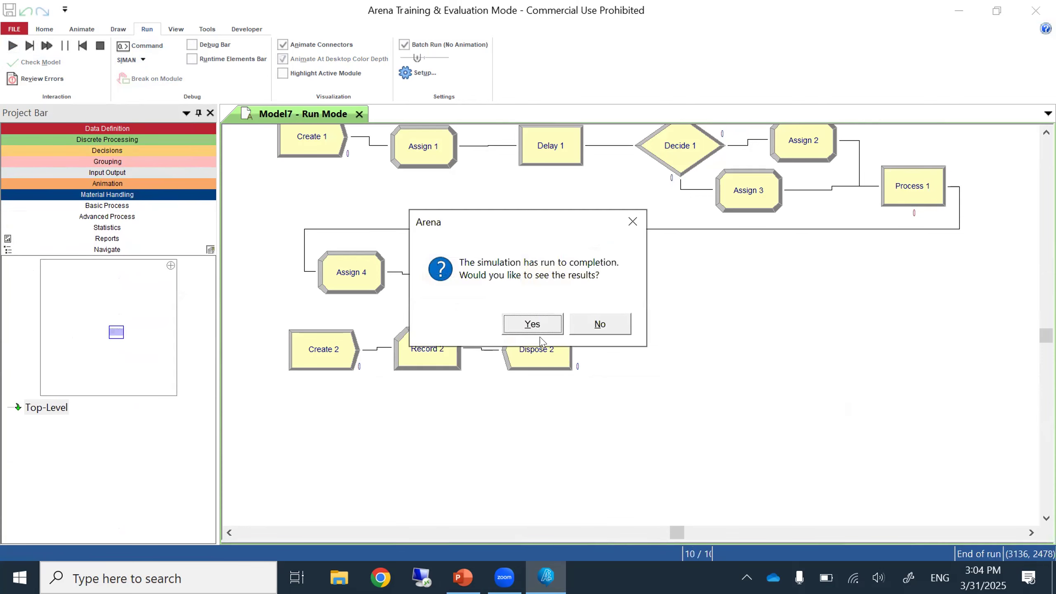
pyautogui.click(533, 329)
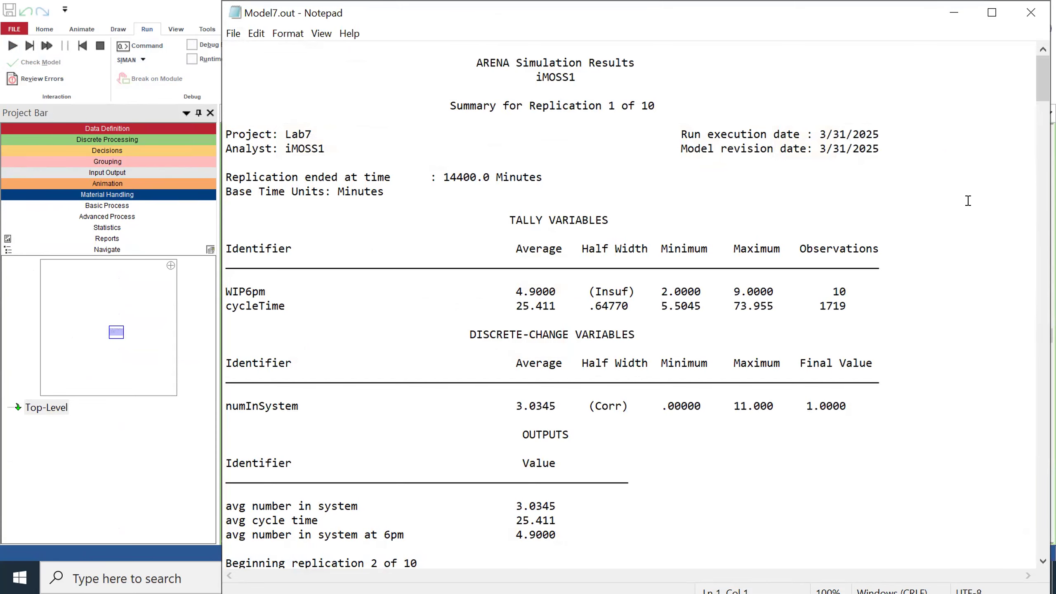
pyautogui.moveTo(1043, 79); pyautogui.dragTo(1043, 532)
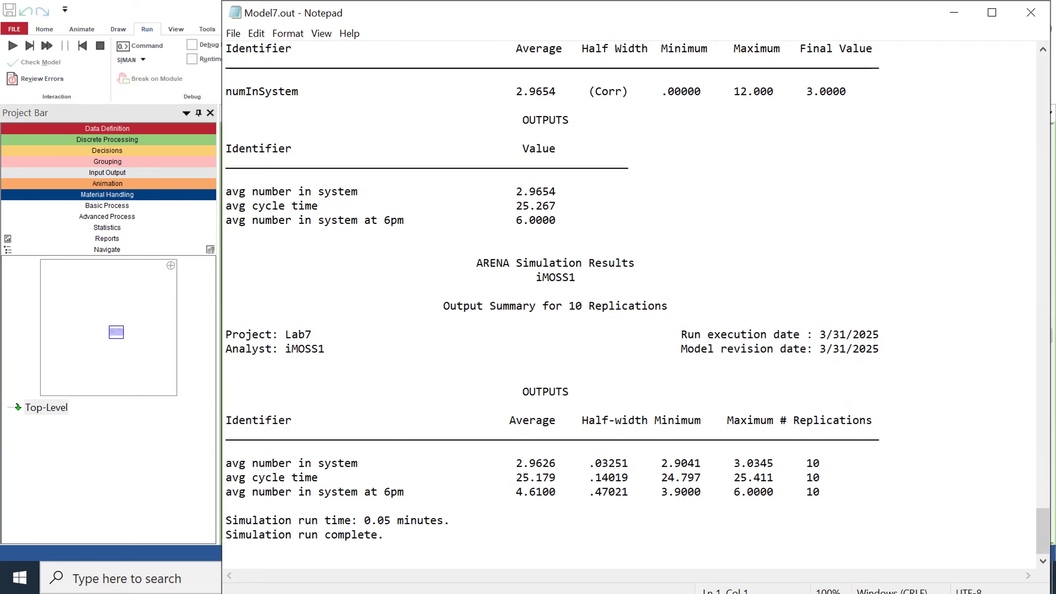
pyautogui.click(1024, 17)
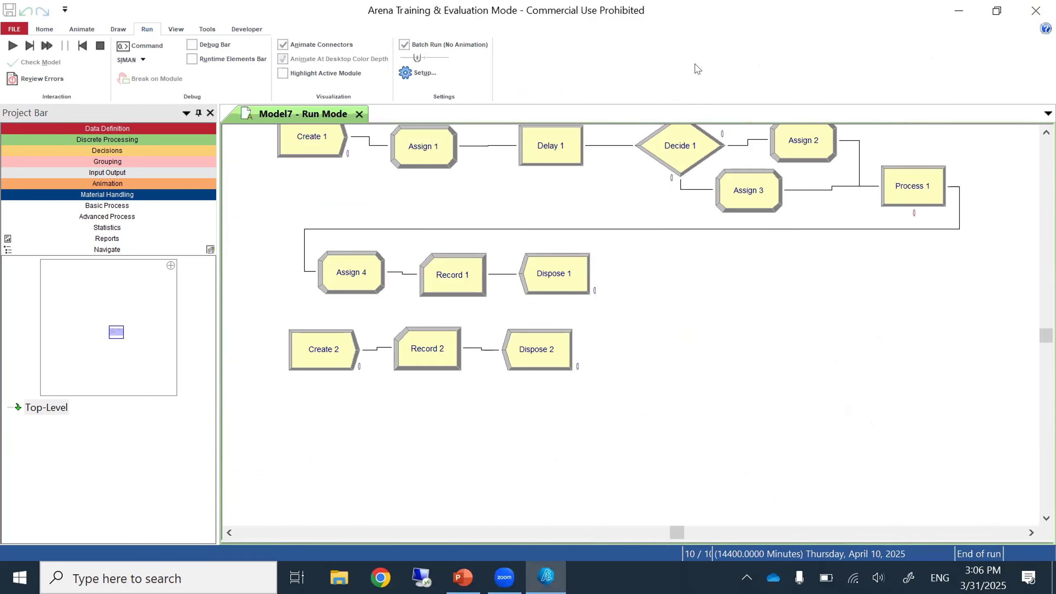
pyautogui.click(100, 45)
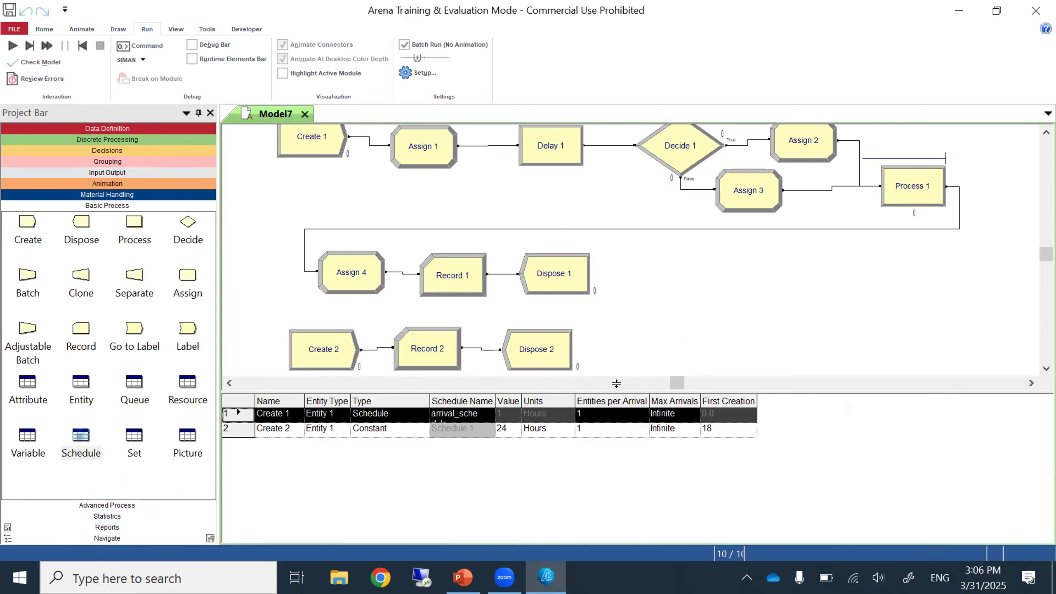
# Add an Entity Picture assignment to the Assign 2 module using Picture.Blue Ball.
pyautogui.moveTo(616, 418); pyautogui.dragTo(616, 474)
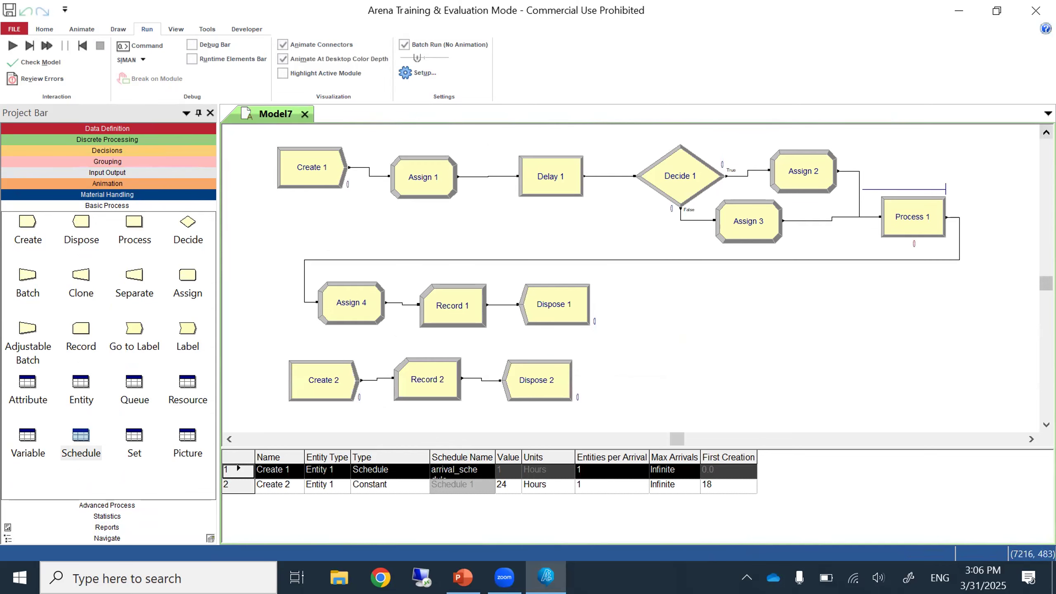
pyautogui.click(817, 185)
pyautogui.doubleClick(817, 184)
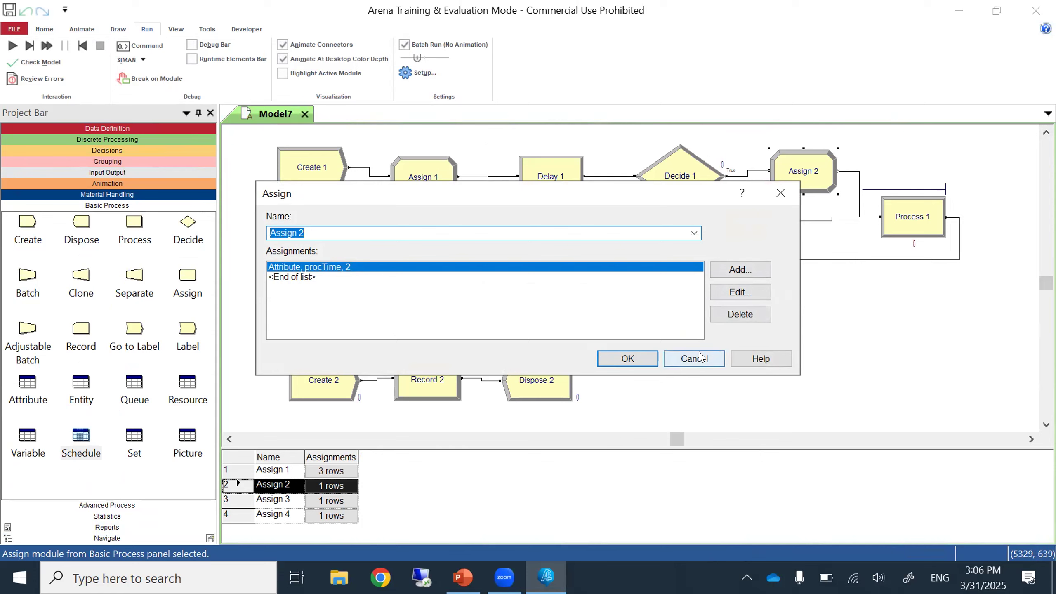
pyautogui.click(734, 271)
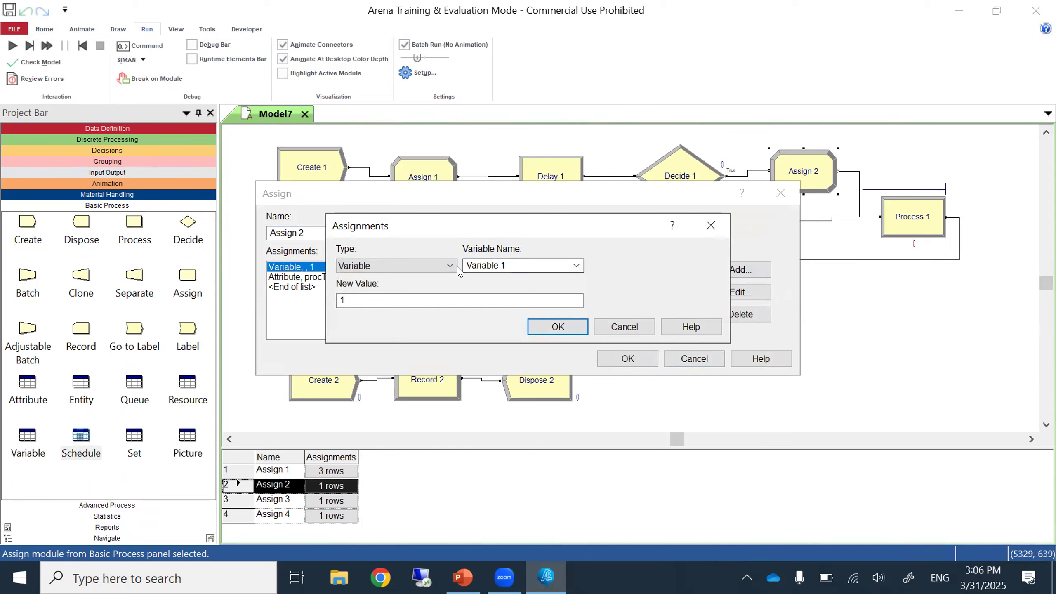
pyautogui.click(451, 270)
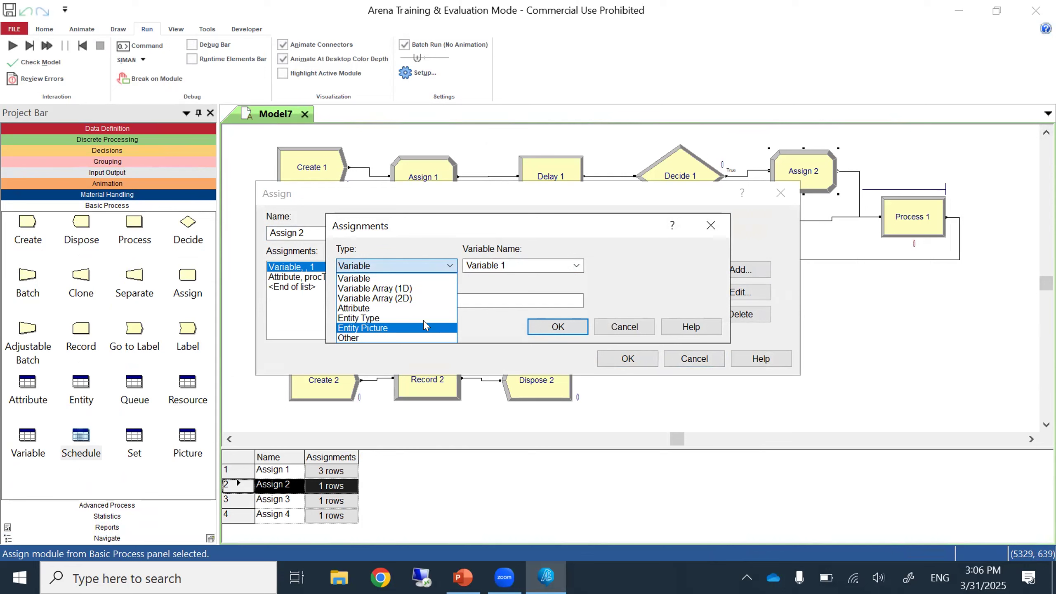
pyautogui.click(425, 327)
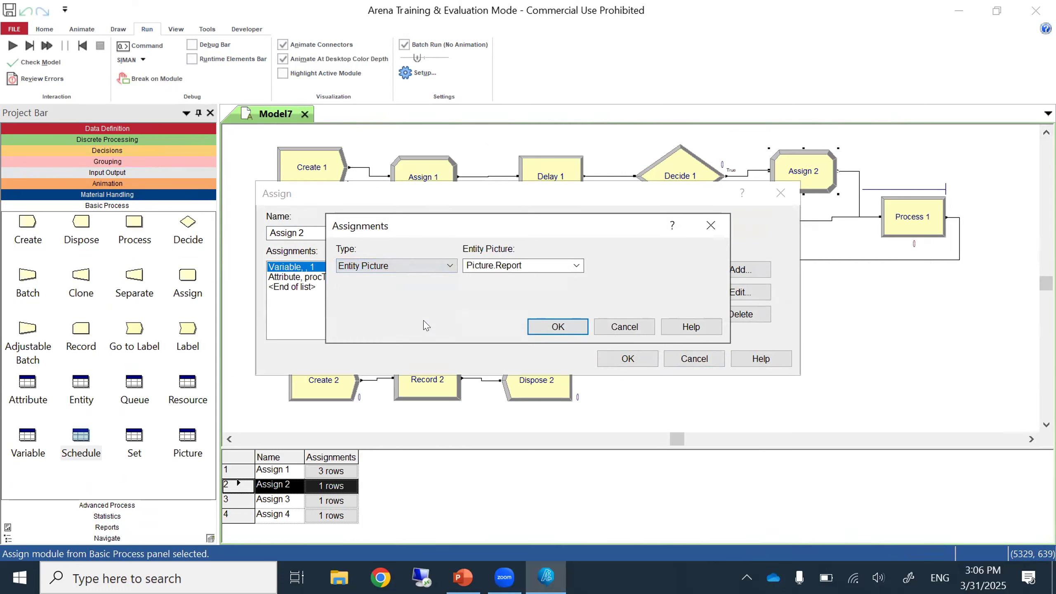
pyautogui.click(576, 266)
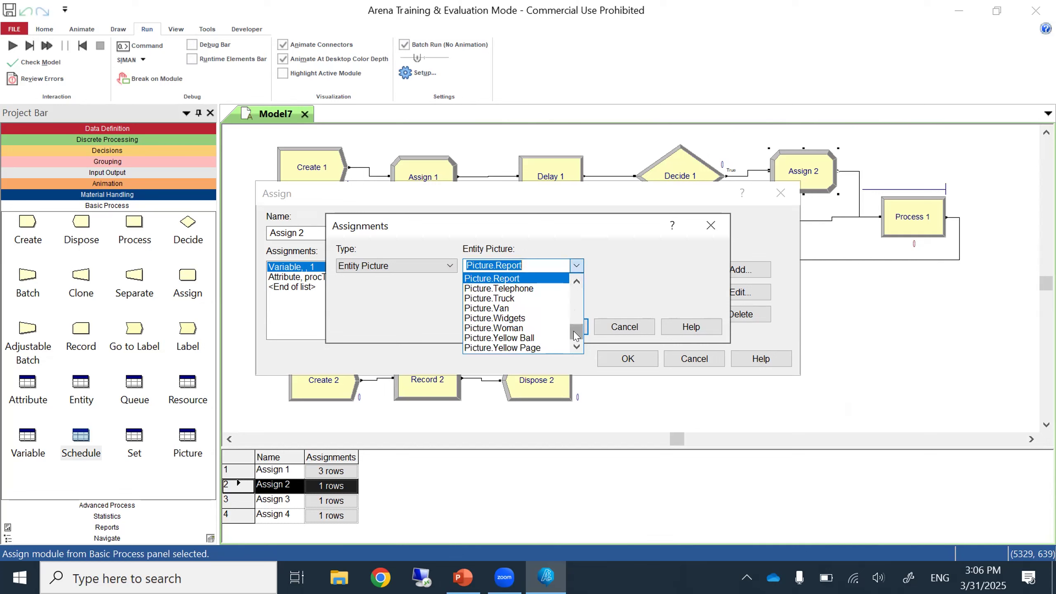
pyautogui.moveTo(577, 332); pyautogui.dragTo(576, 291)
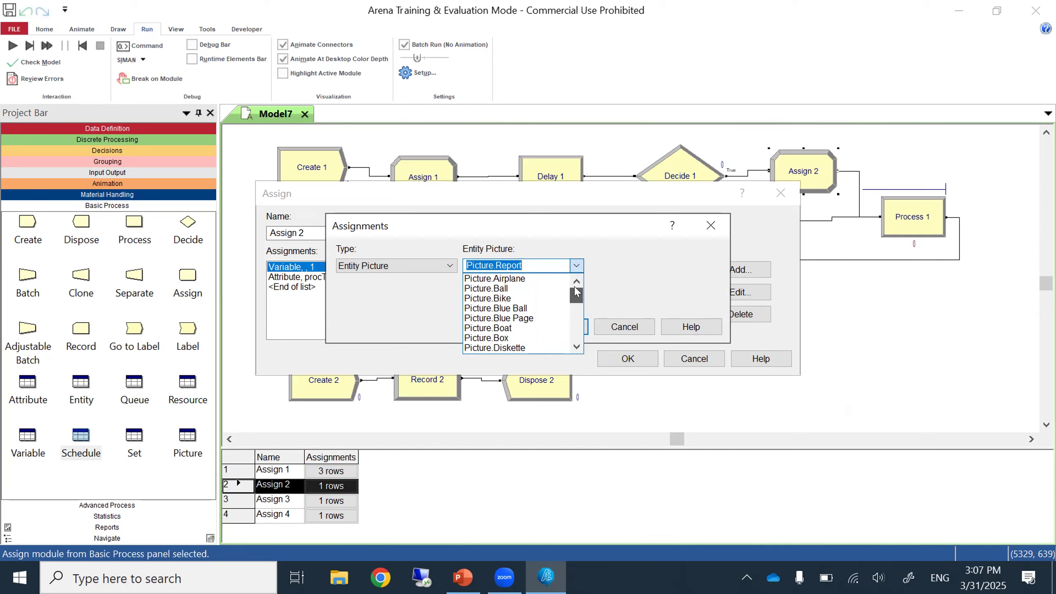
pyautogui.moveTo(575, 287); pyautogui.dragTo(575, 291)
pyautogui.scroll(-1, 522, 298)
pyautogui.scroll(1, 523, 297)
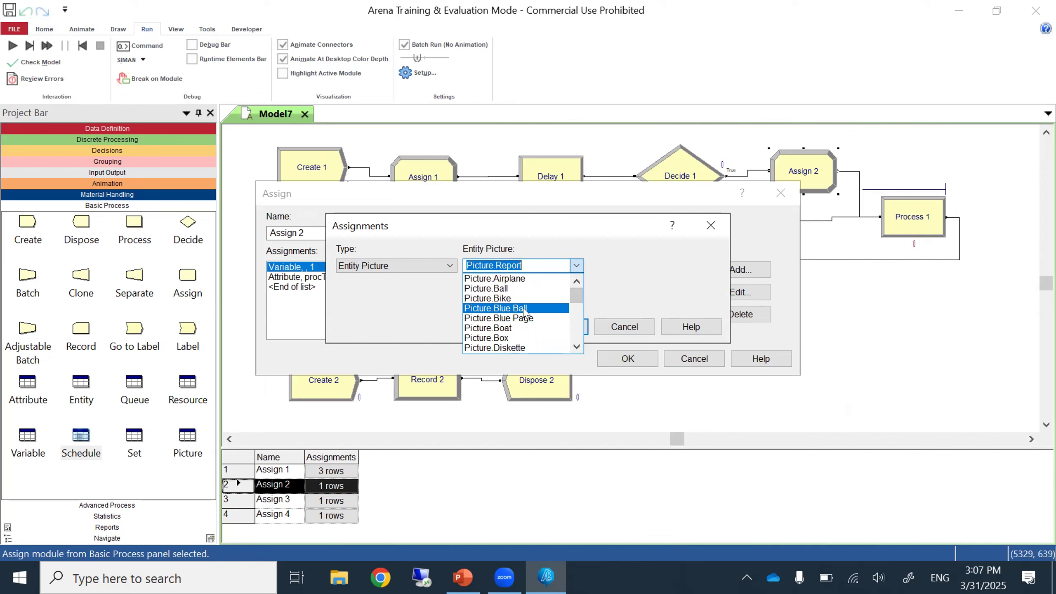
pyautogui.click(525, 309)
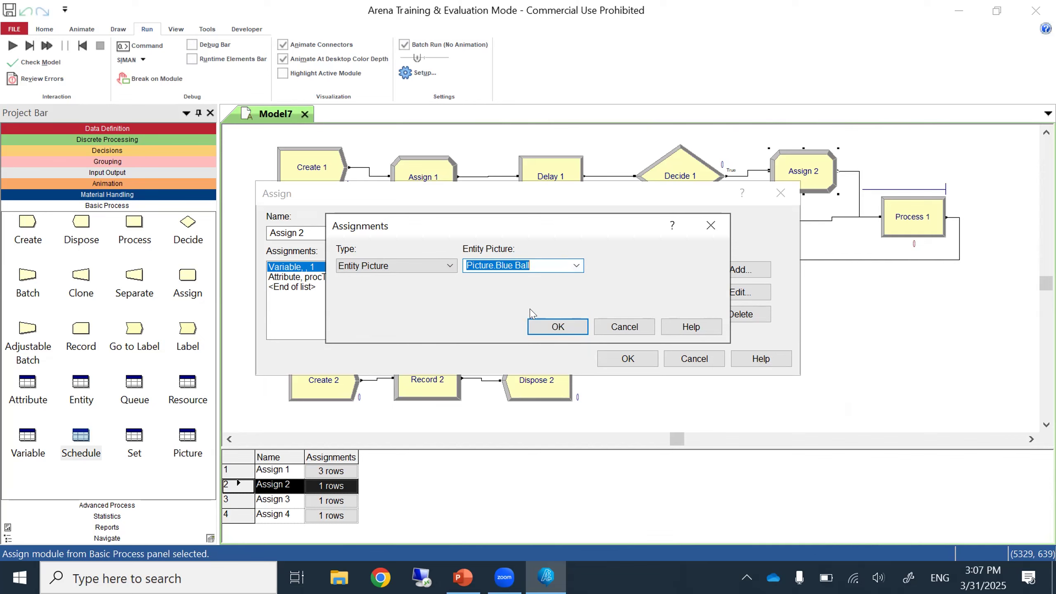
pyautogui.click(557, 325)
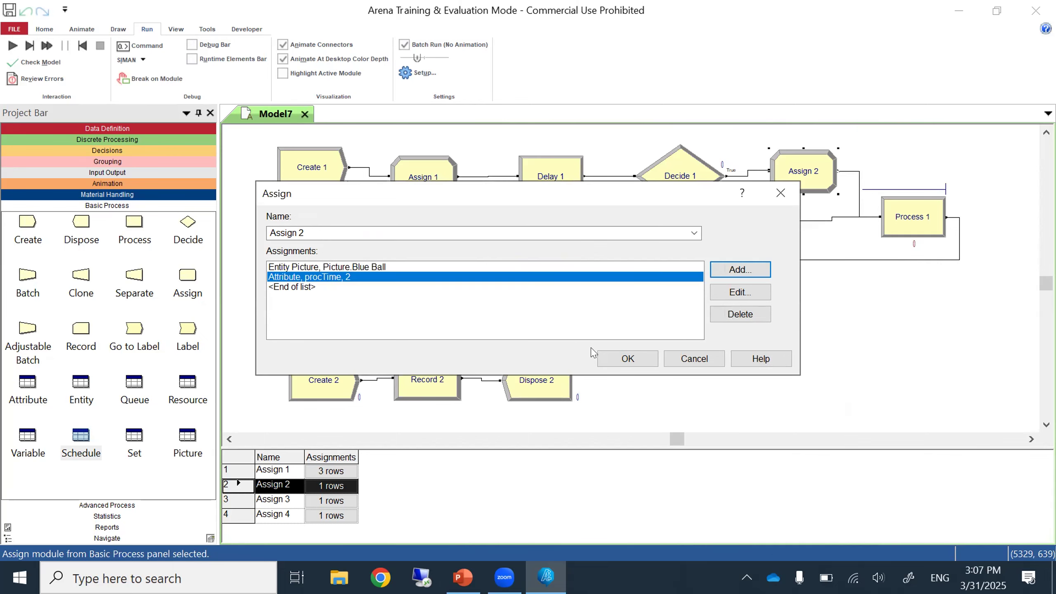
pyautogui.click(610, 359)
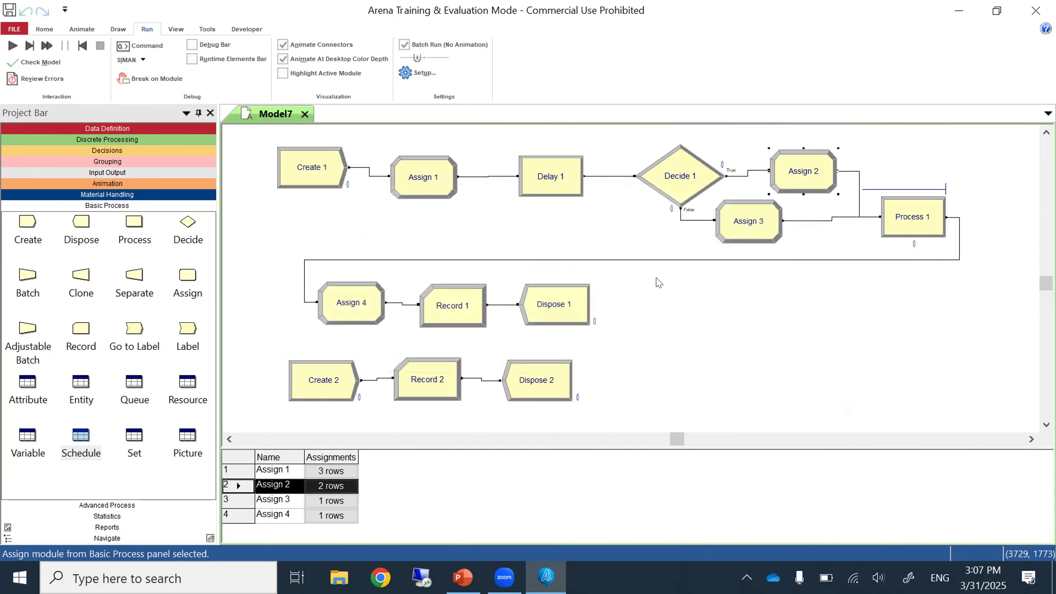
# Add an Entity Picture assignment to the Assign 3 module using Picture.Red Ball.
pyautogui.doubleClick(726, 213)
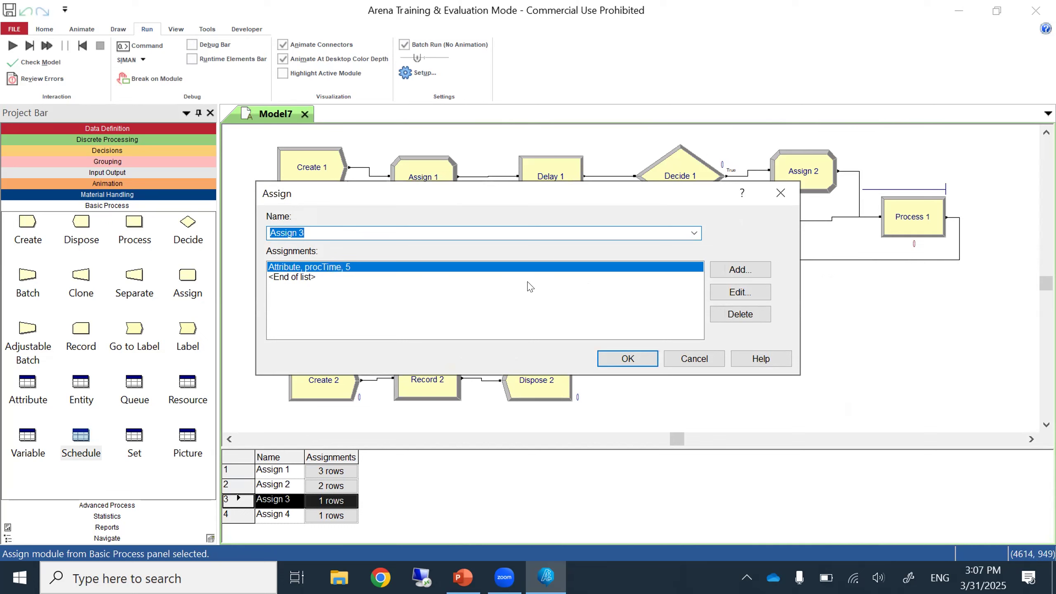
pyautogui.click(735, 271)
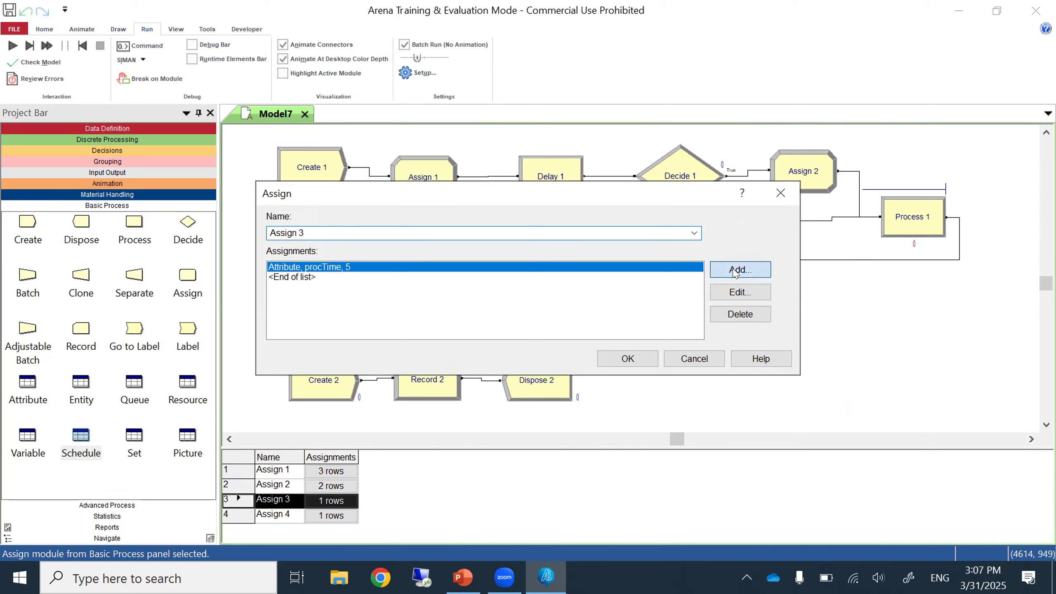
pyautogui.click(451, 266)
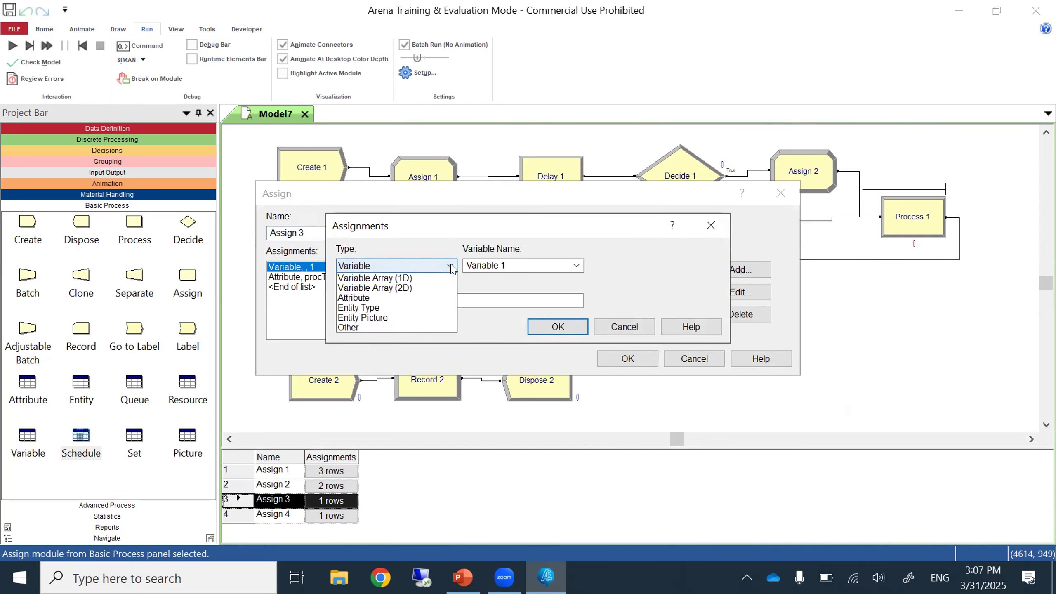
pyautogui.click(407, 329)
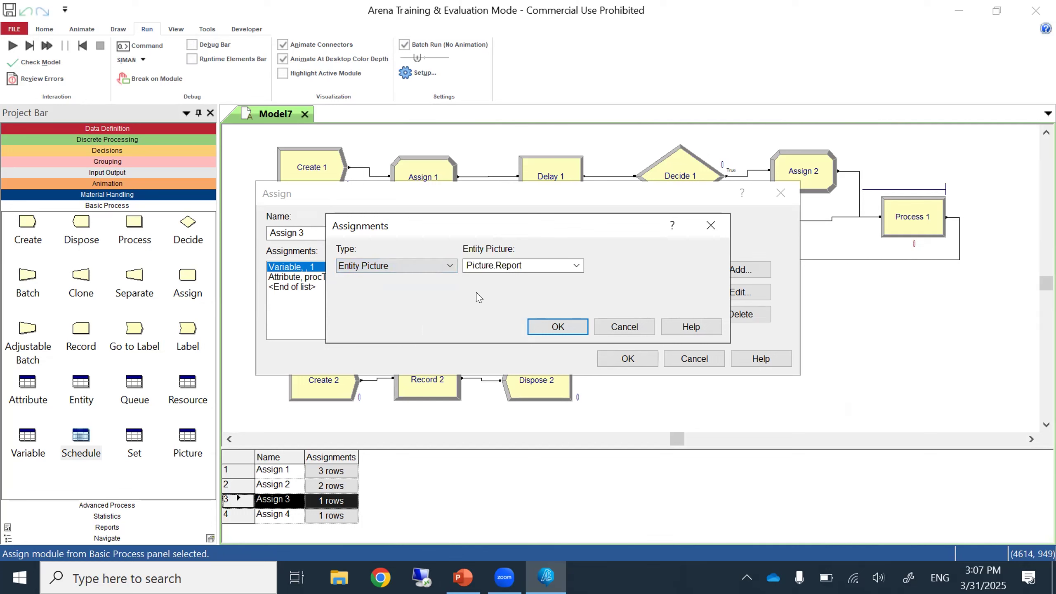
pyautogui.click(576, 266)
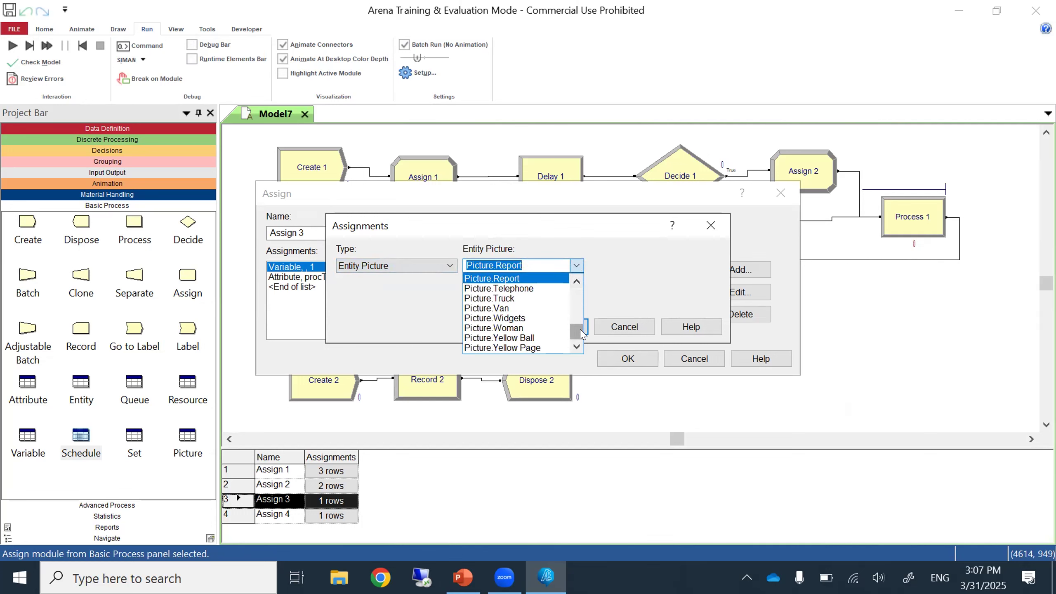
pyautogui.moveTo(581, 334); pyautogui.dragTo(581, 327)
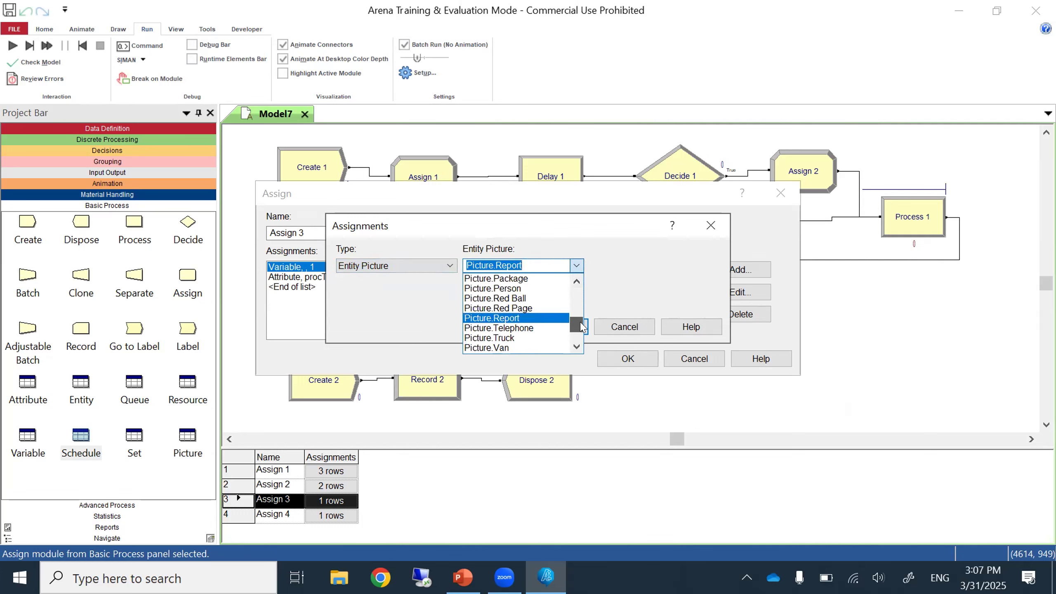
pyautogui.click(533, 298)
pyautogui.click(548, 329)
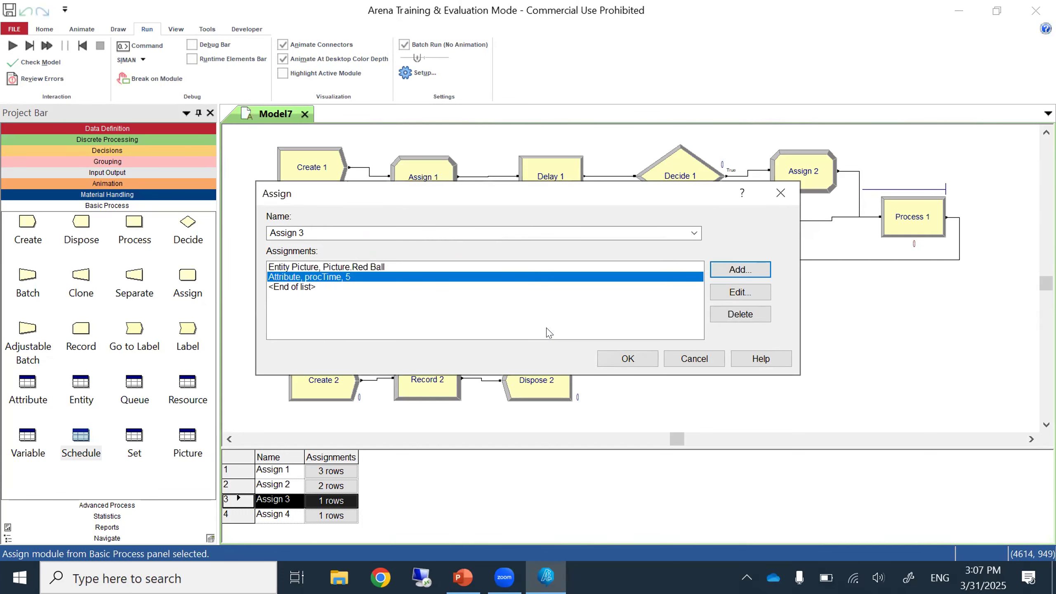
pyautogui.click(625, 360)
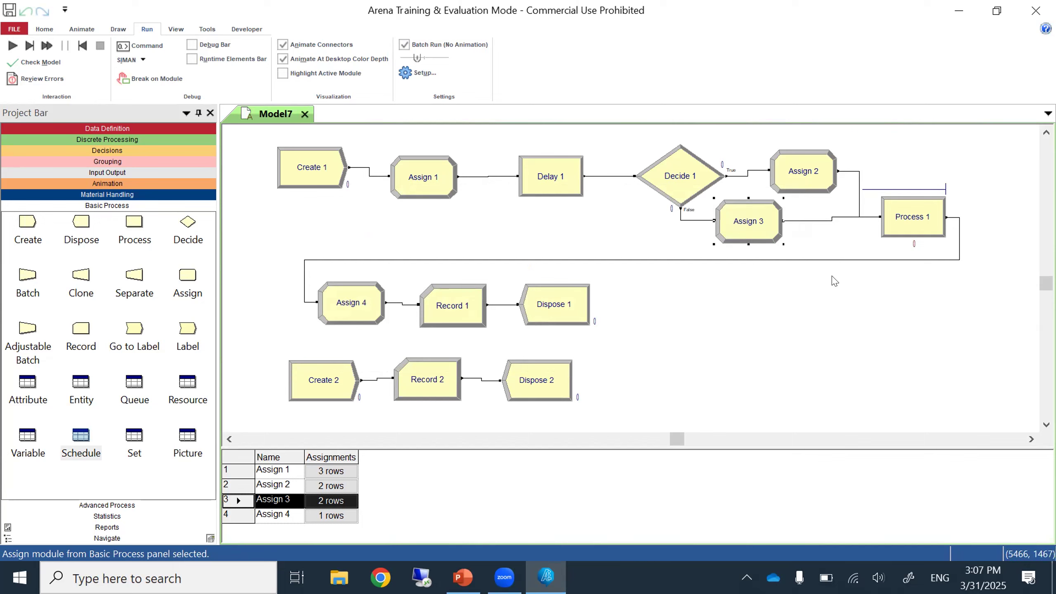
# Move the Process 1.Queue animation line into the empty area below Process 1 and stretch it to a longer line.
pyautogui.click(891, 191)
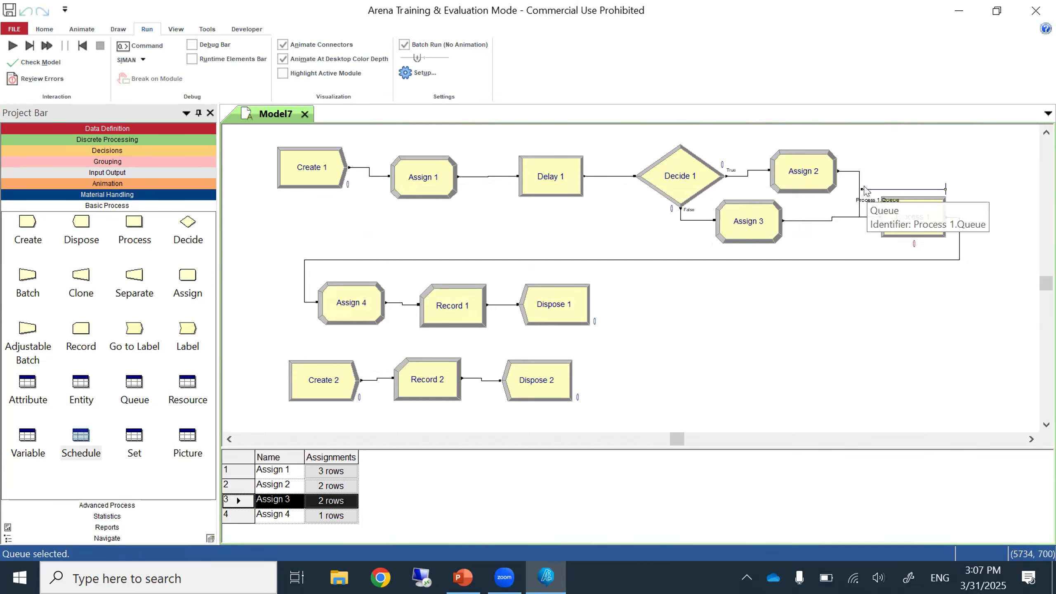
pyautogui.moveTo(860, 191); pyautogui.dragTo(862, 340)
pyautogui.doubleClick(832, 339)
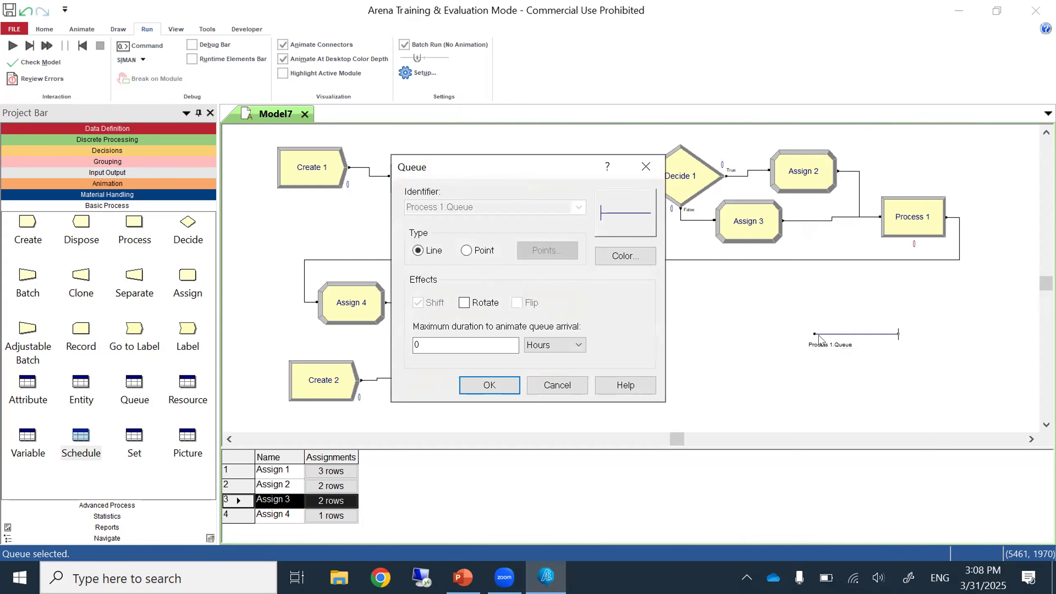
pyautogui.click(576, 387)
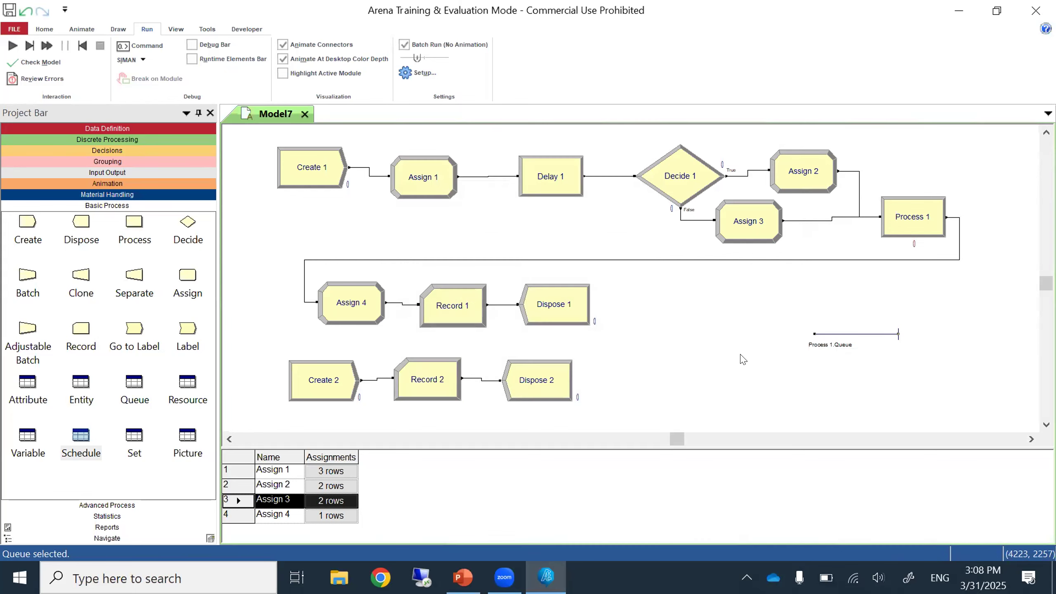
pyautogui.moveTo(815, 335); pyautogui.dragTo(687, 329)
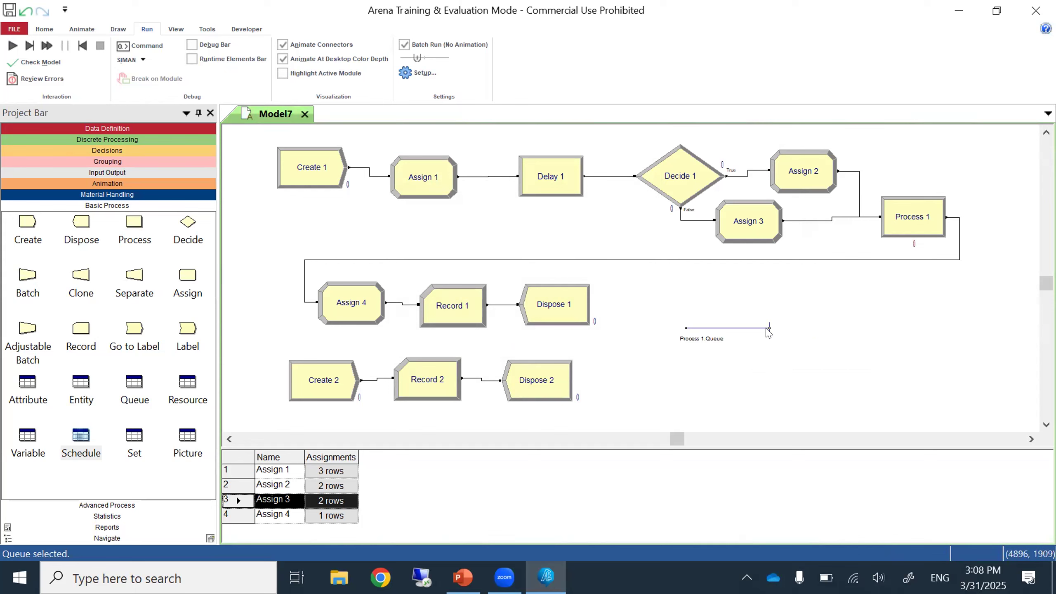
pyautogui.moveTo(767, 326); pyautogui.dragTo(949, 338)
pyautogui.click(901, 403)
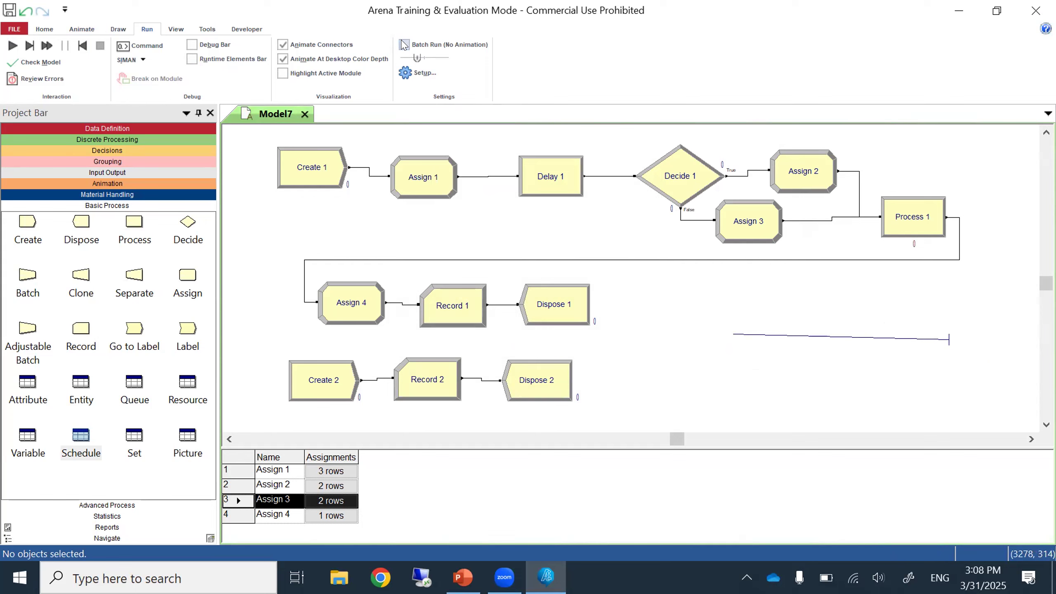
# Slow the animation, run the model with the speed factor fine-tuned to about 0.004 to watch the customer balls, and end the run.
pyautogui.click(406, 62)
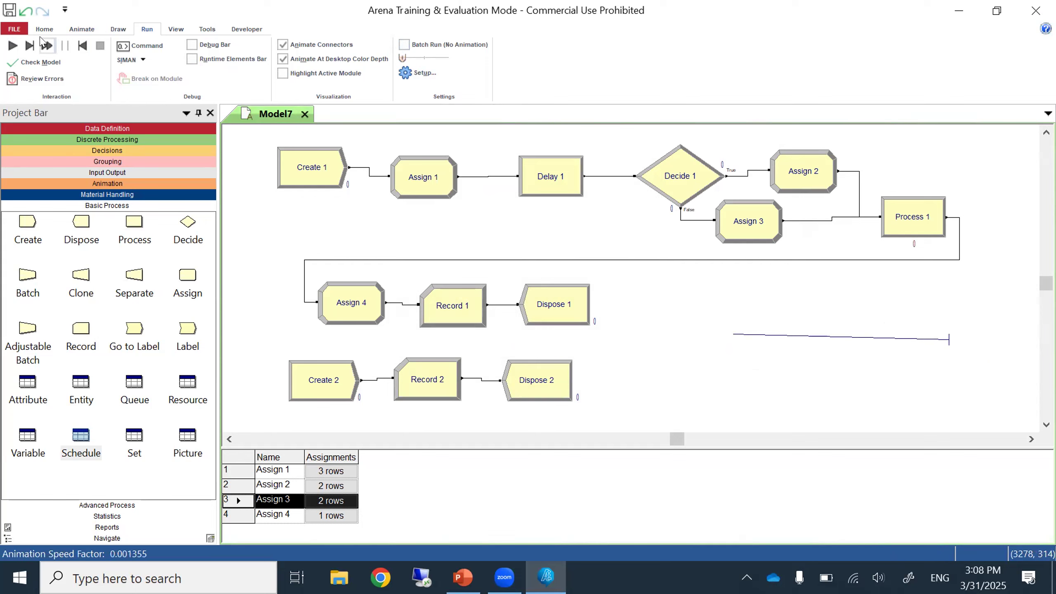
pyautogui.click(12, 39)
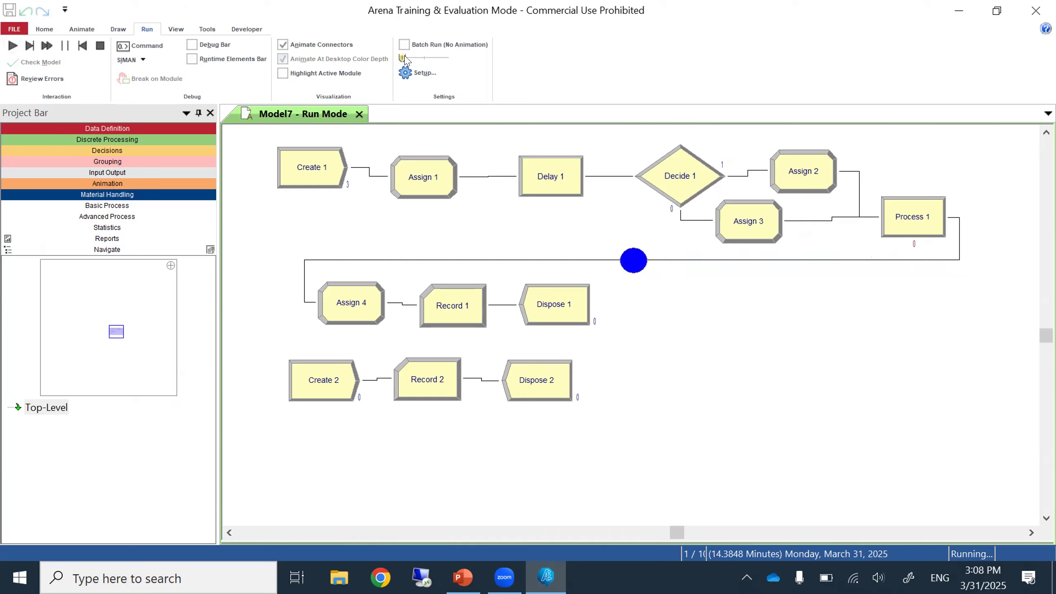
pyautogui.moveTo(402, 58); pyautogui.dragTo(411, 59)
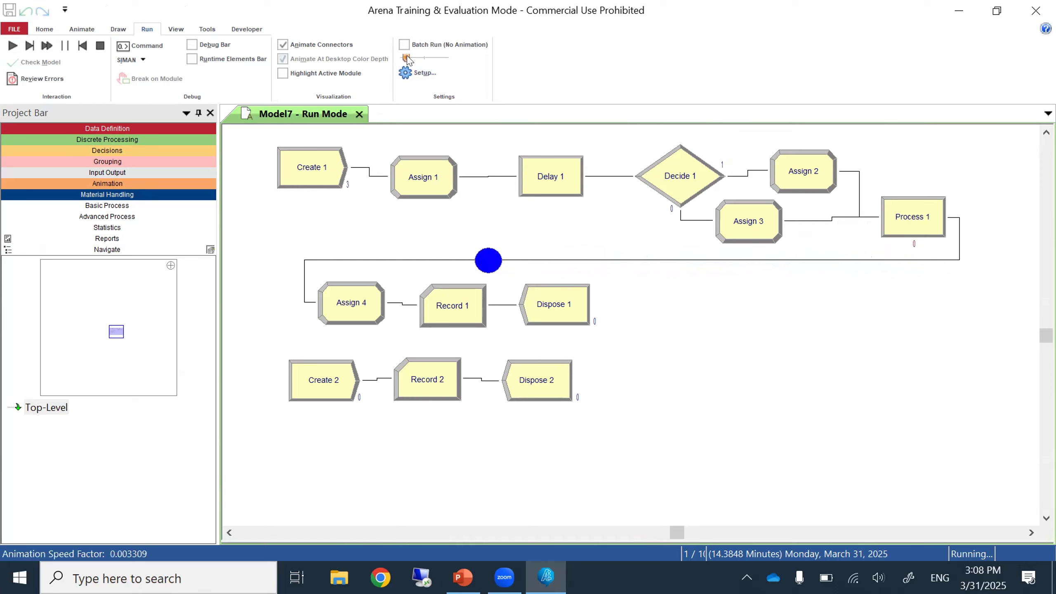
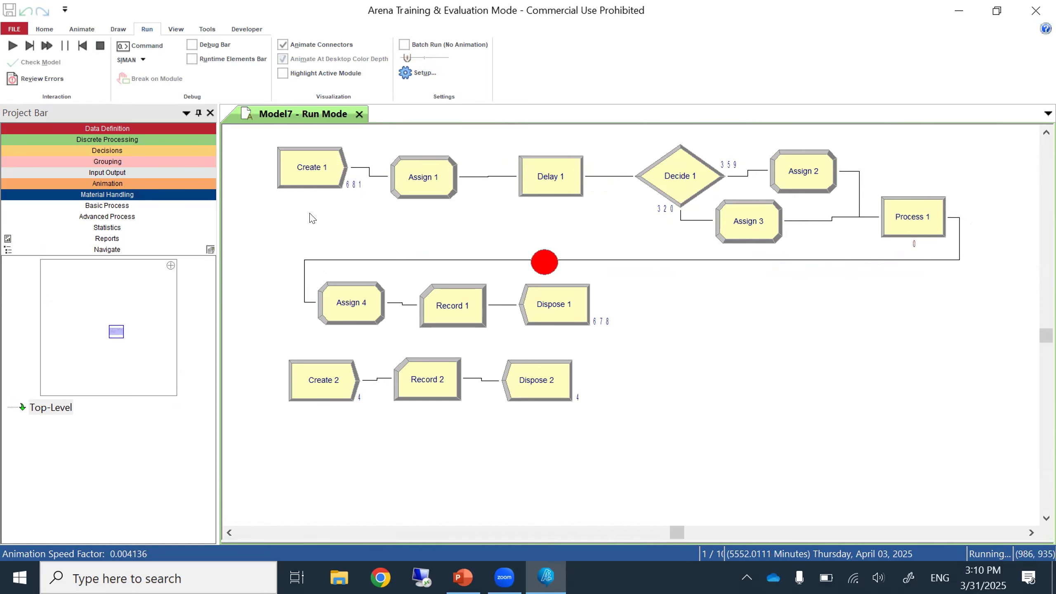
pyautogui.click(100, 47)
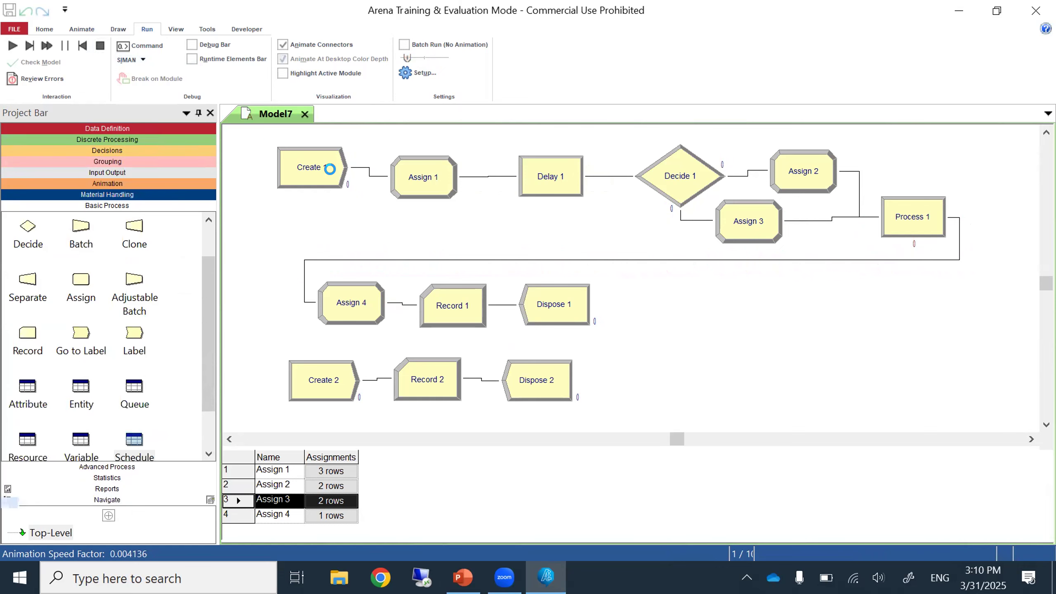
# Set Create 1's entities per arrival to 10, run the model while raising the animation speed factor to about 0.03, and end the run.
pyautogui.doubleClick(333, 170)
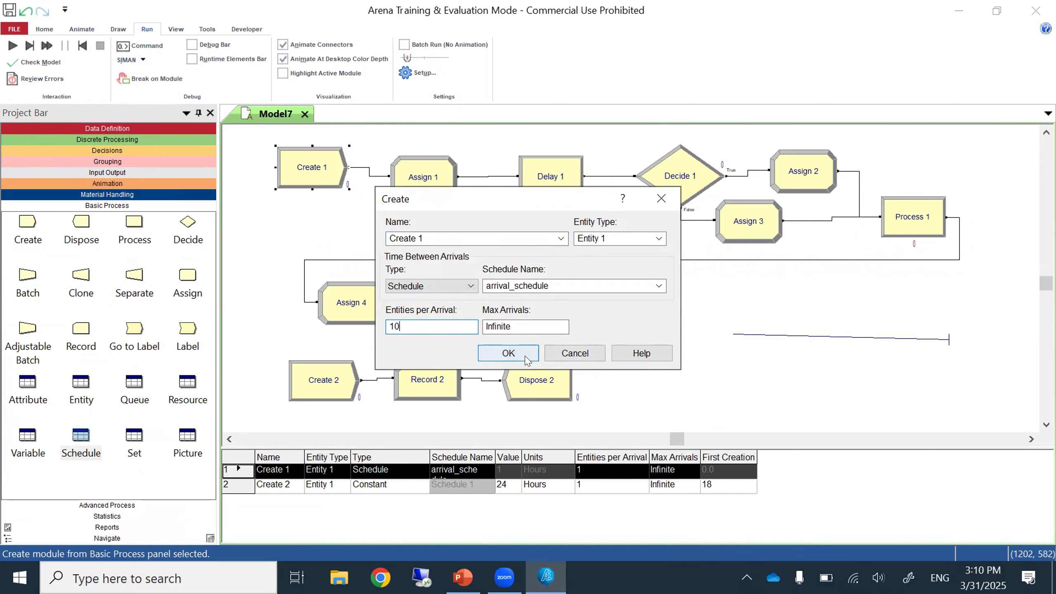
pyautogui.click(525, 357)
pyautogui.click(13, 45)
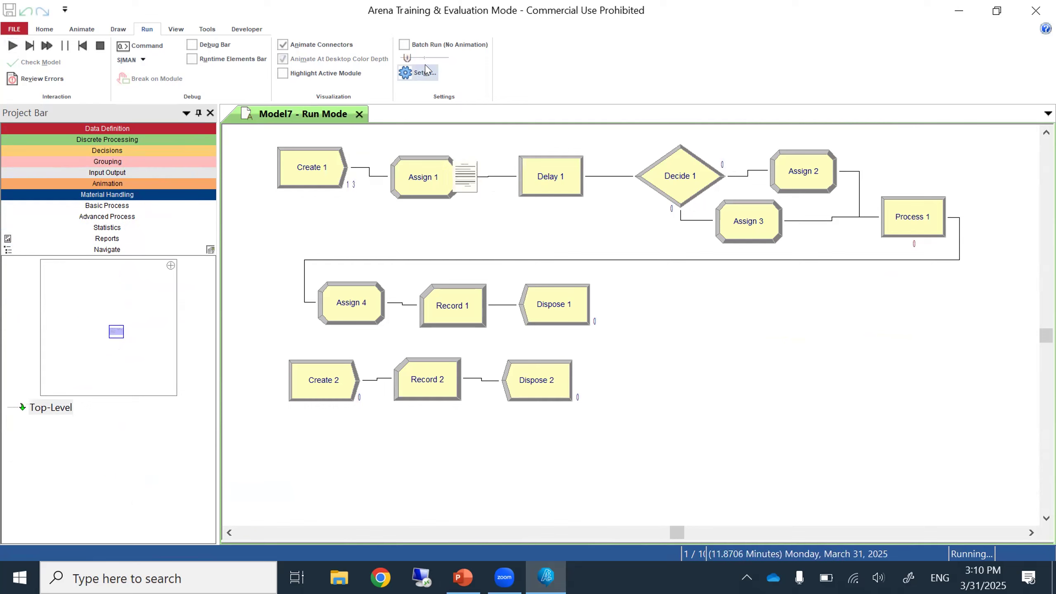
pyautogui.moveTo(408, 60); pyautogui.dragTo(412, 61)
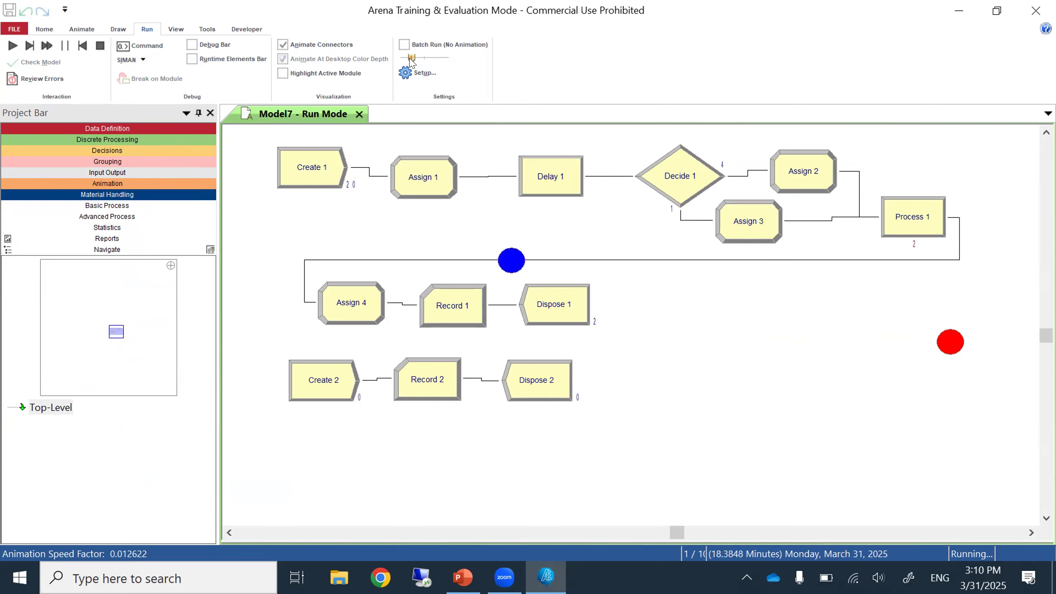
pyautogui.moveTo(411, 62); pyautogui.dragTo(416, 62)
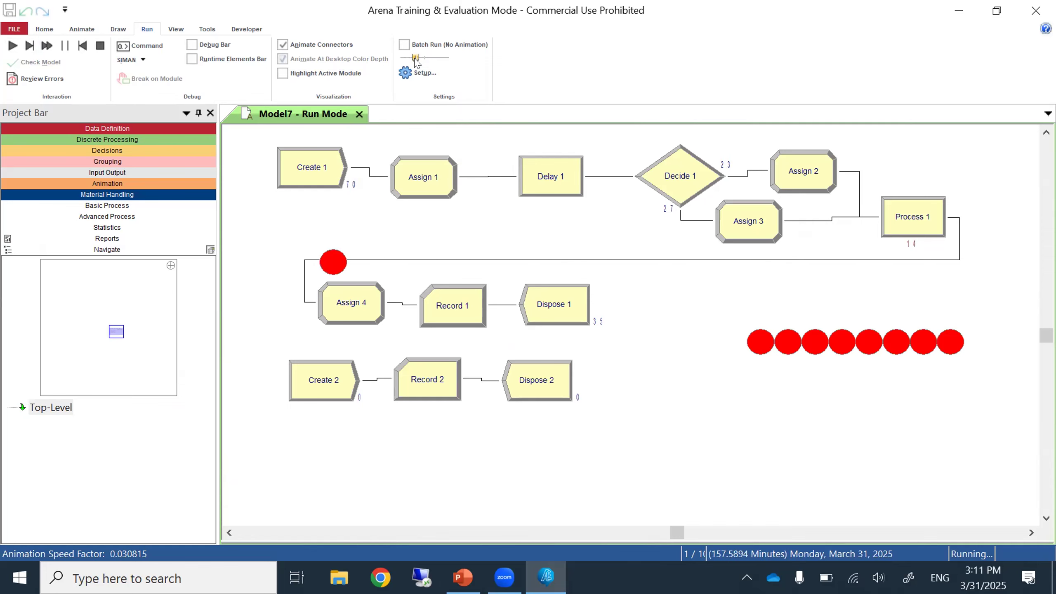
pyautogui.click(100, 46)
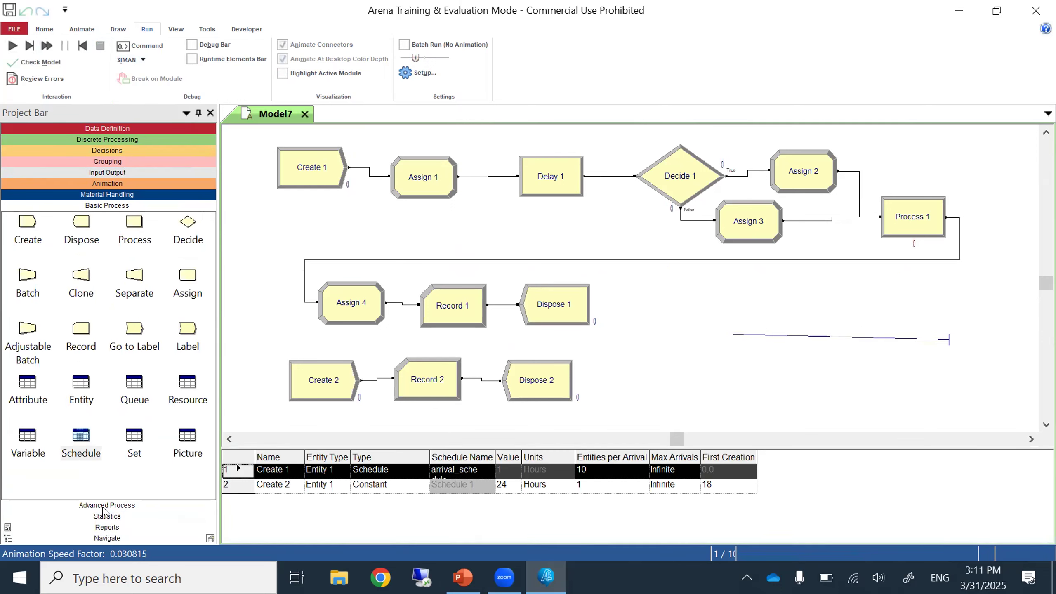
# Set the queue type of Process 1.Queue to Highest Attribute Value.
pyautogui.click(142, 391)
pyautogui.click(433, 470)
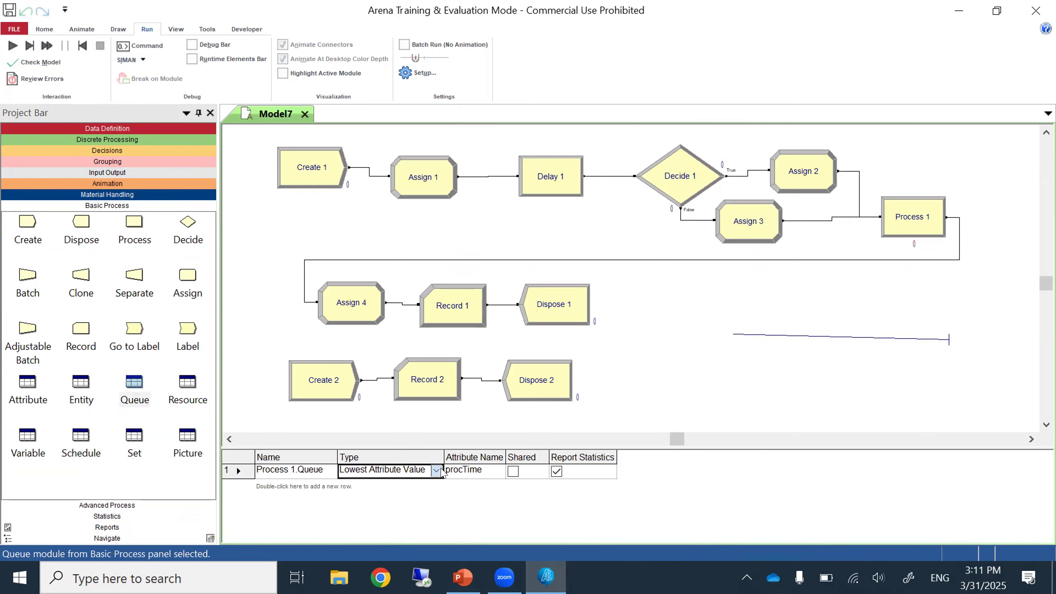
pyautogui.click(436, 470)
pyautogui.click(411, 516)
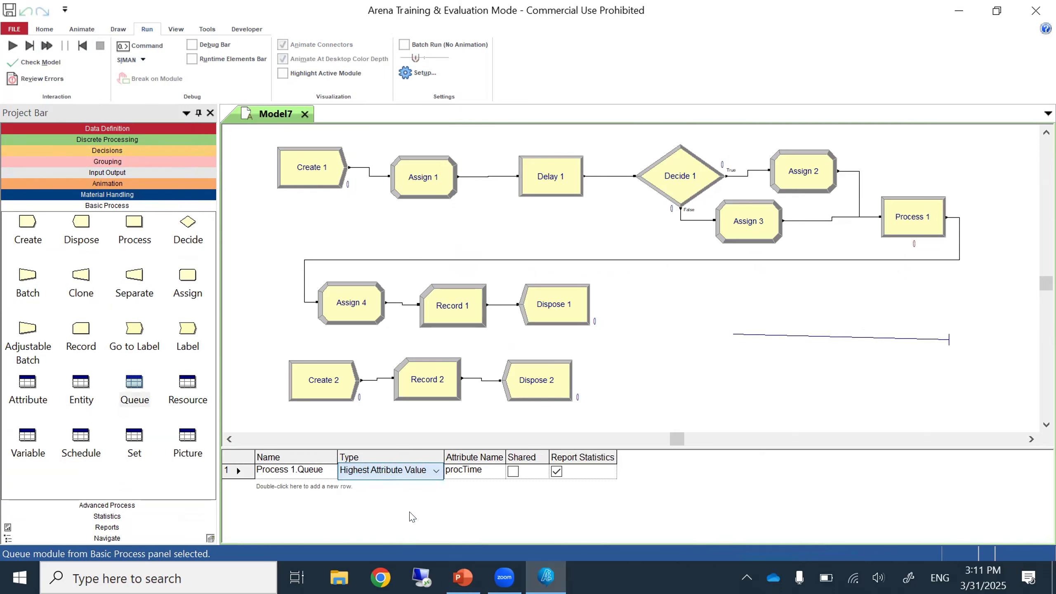
# Run the model to watch the order of blue and red customers in the Process 1 queue, and end the run.
pyautogui.click(13, 44)
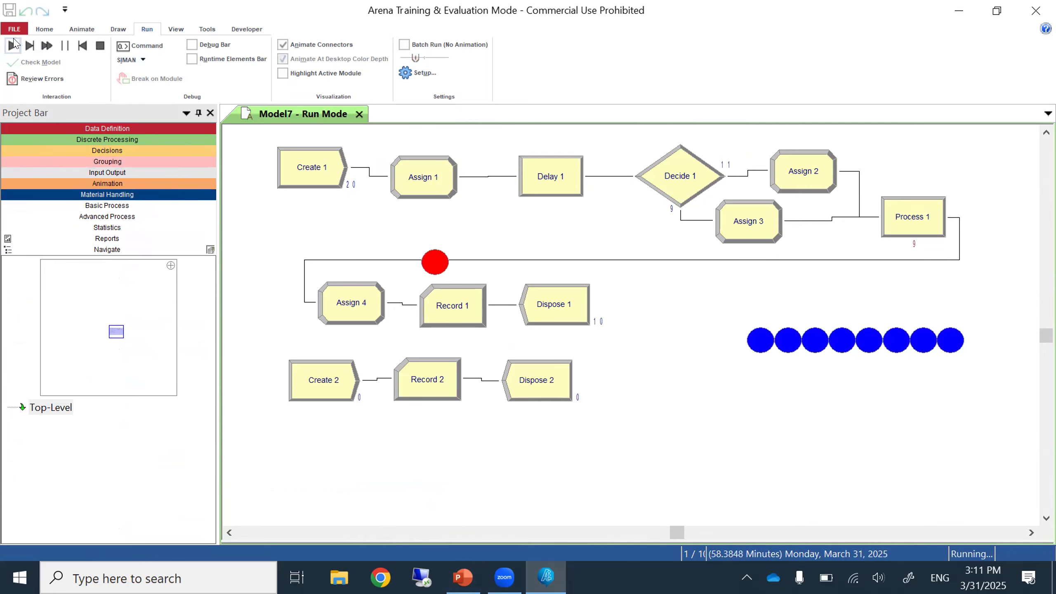
pyautogui.click(47, 45)
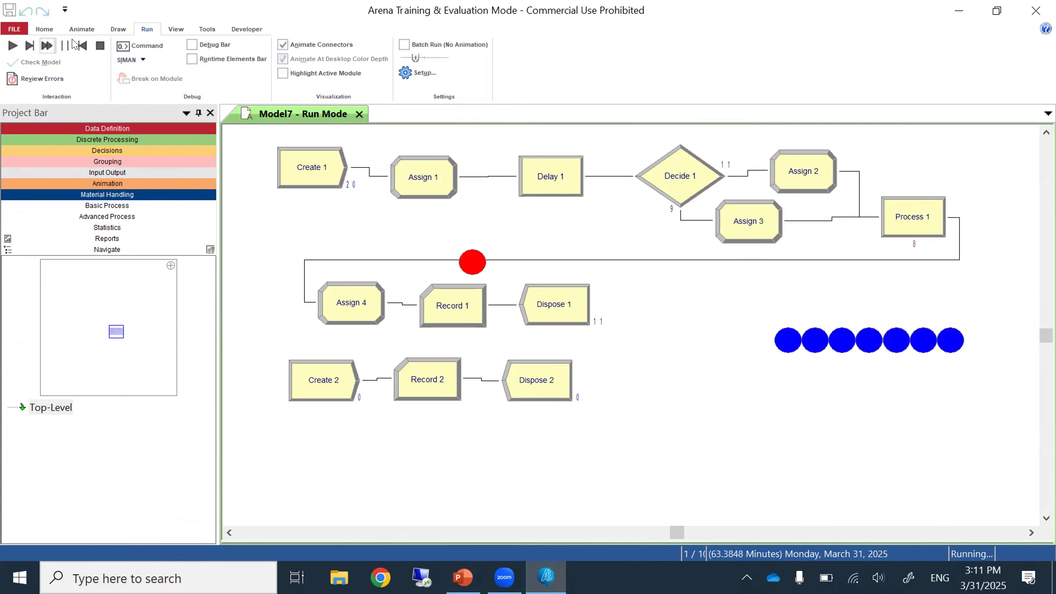
pyautogui.click(100, 45)
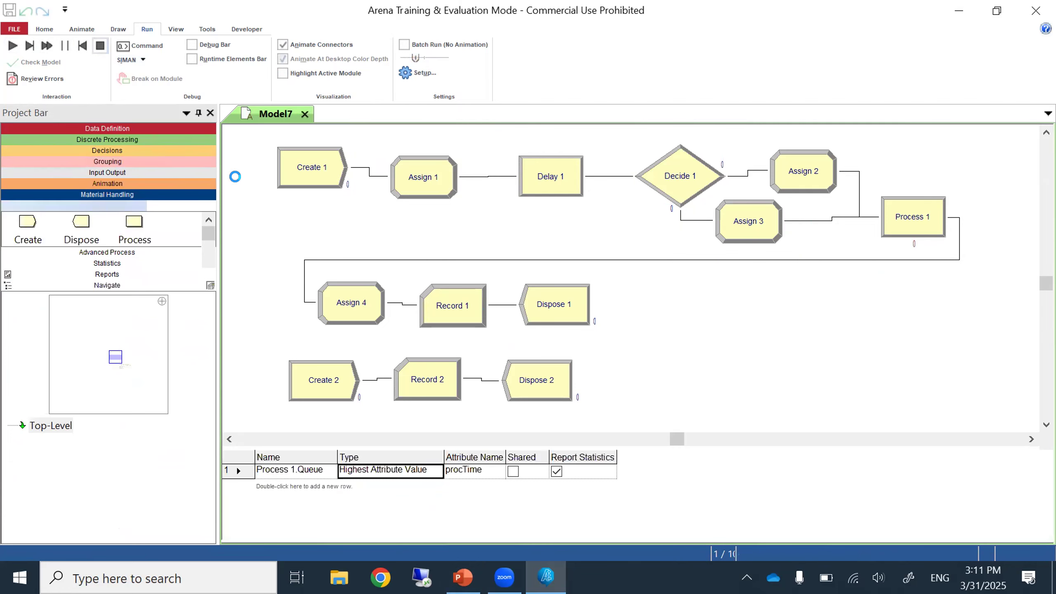
# Set Create 1's entities per arrival to 1.
pyautogui.click(320, 184)
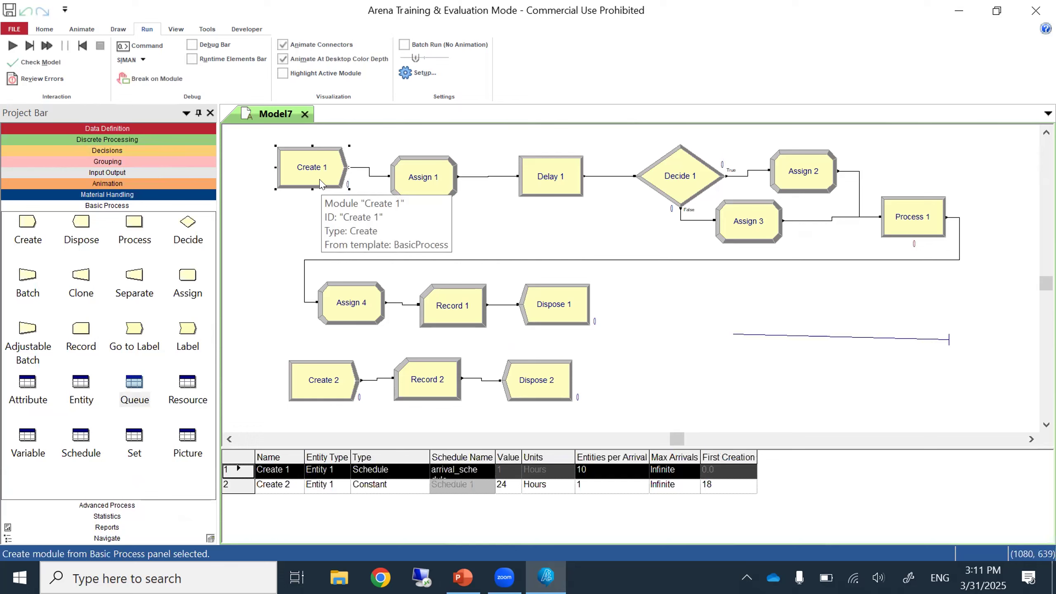
pyautogui.doubleClick(320, 184)
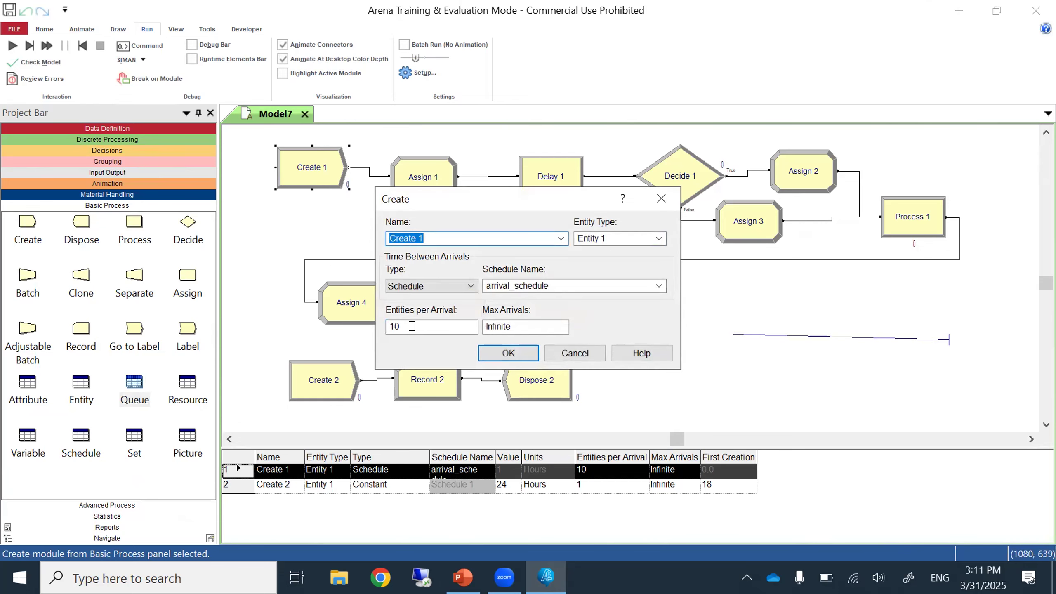
pyautogui.doubleClick(412, 326)
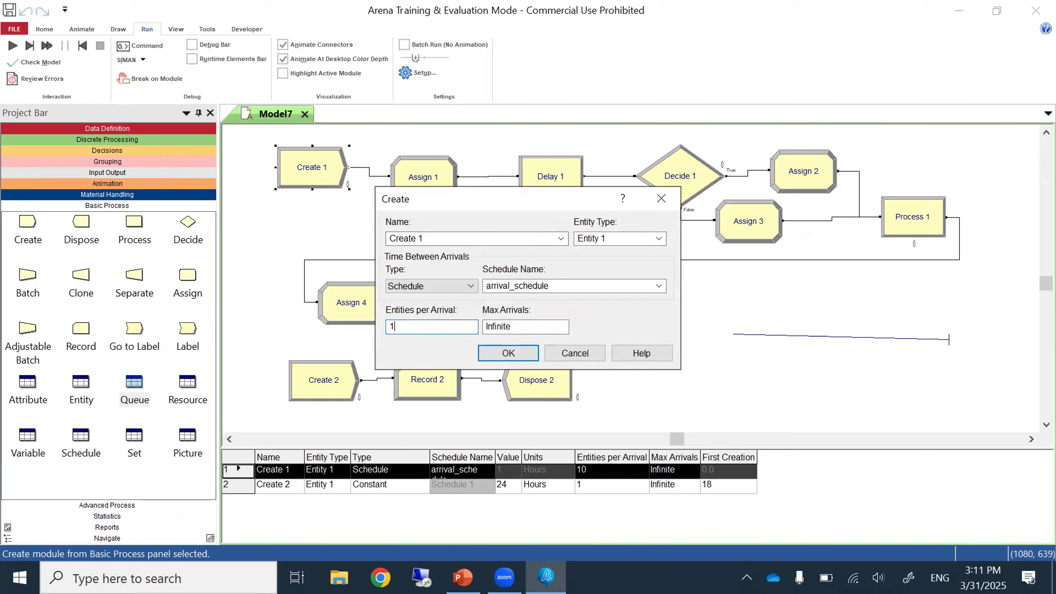
pyautogui.click(503, 354)
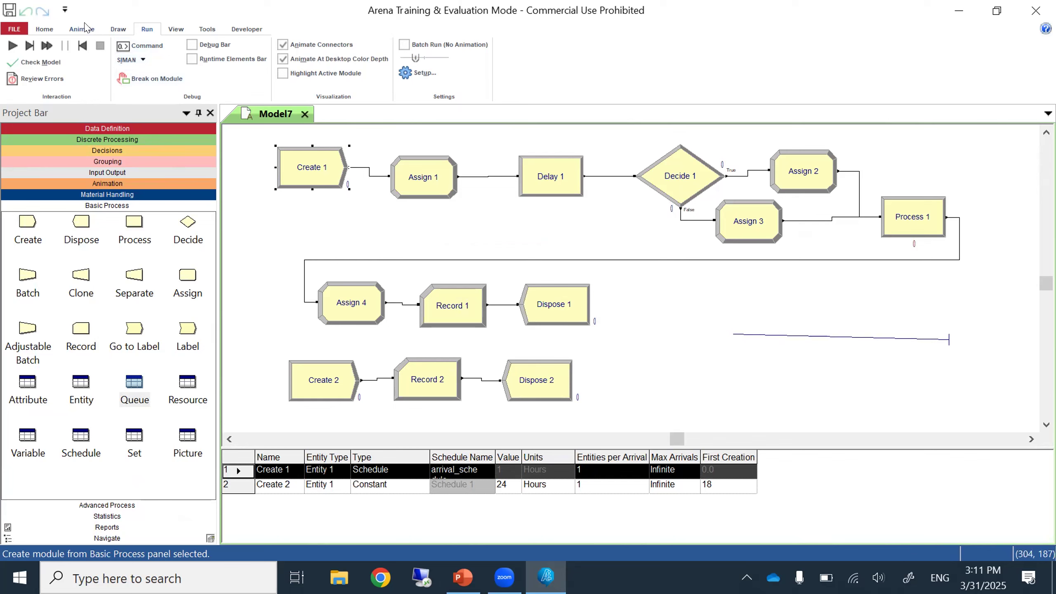
# Move the Process 1.Queue animation line slightly up and to the left in the empty area below Process 1.
pyautogui.click(857, 340)
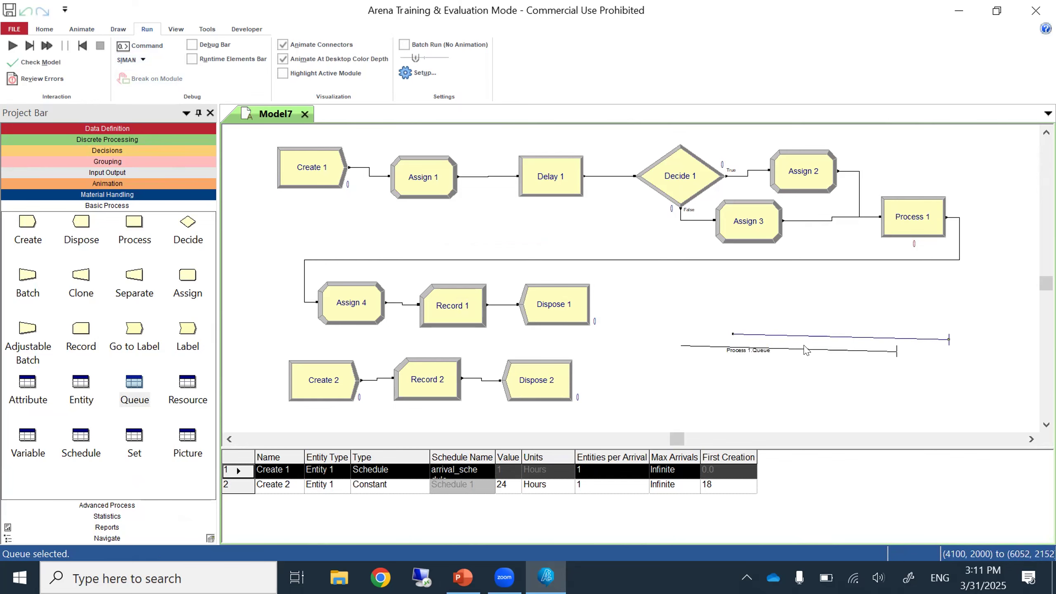
pyautogui.moveTo(813, 322); pyautogui.dragTo(814, 323)
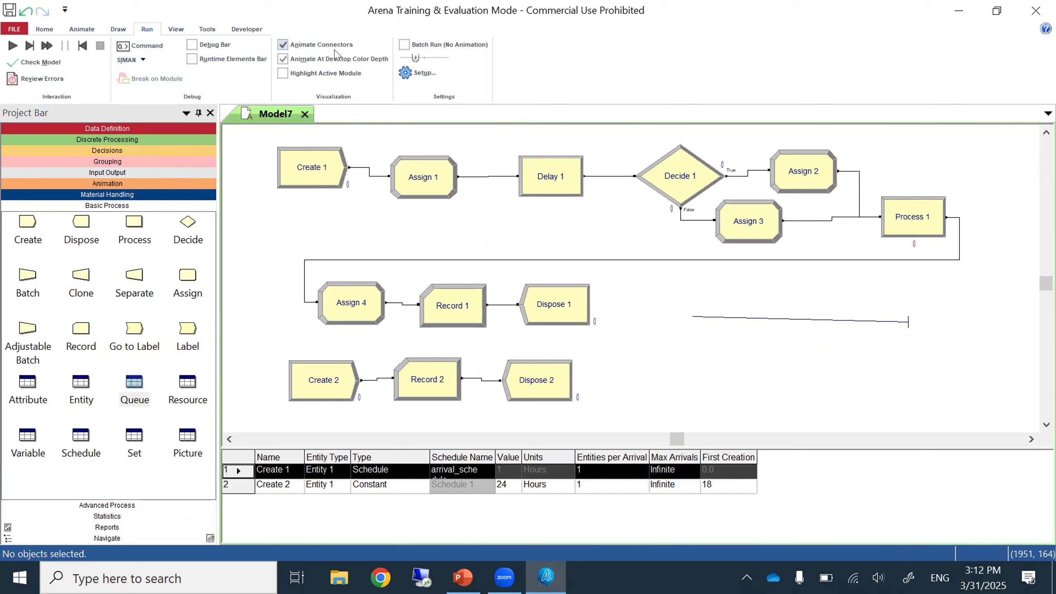
# Start placing an animated resource picture and browse the pictures in the people.plb library.
pyautogui.click(83, 31)
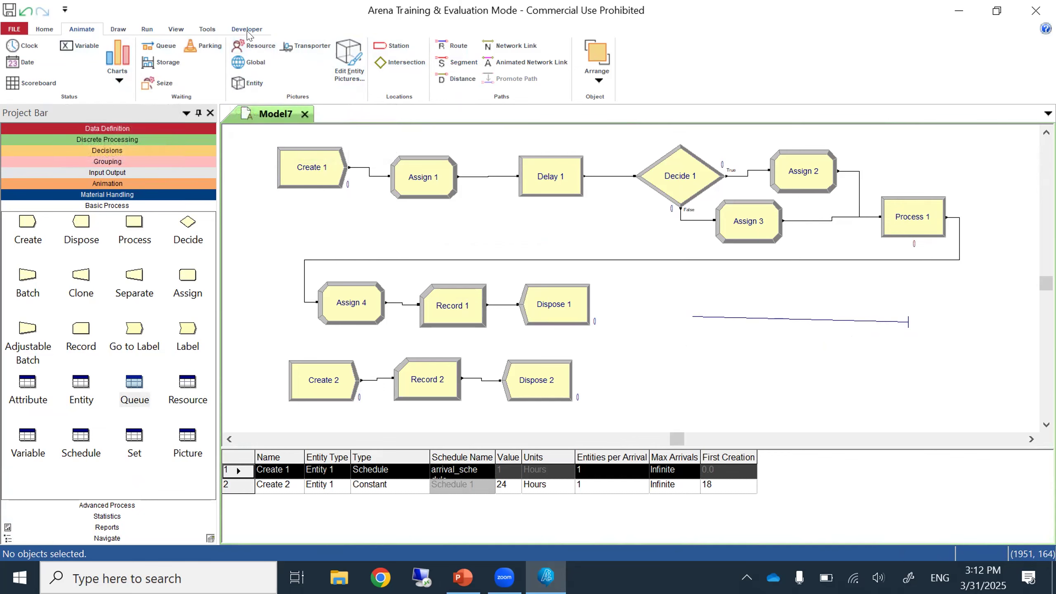
pyautogui.click(258, 47)
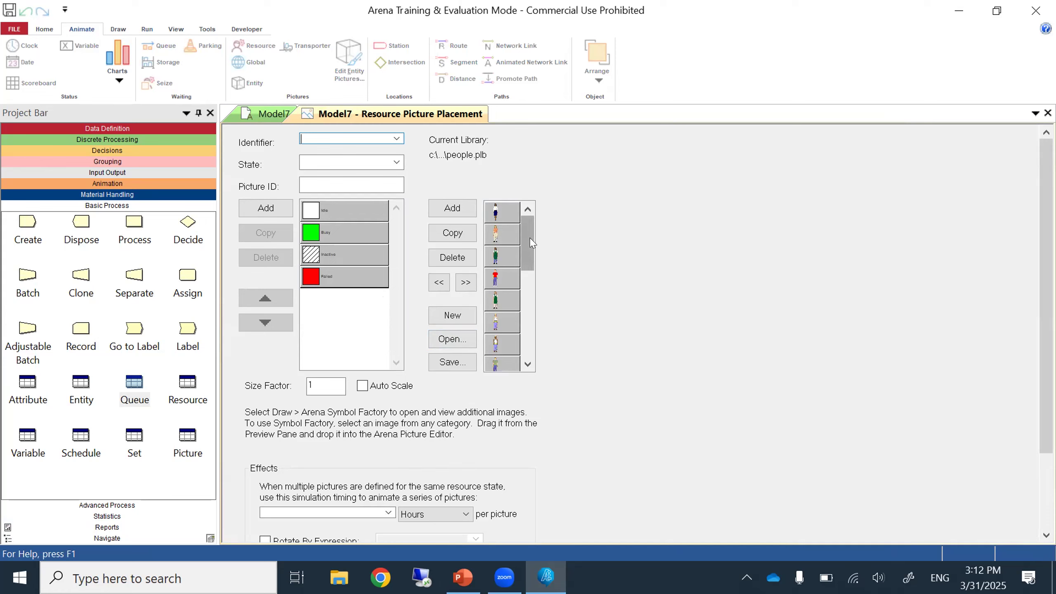
pyautogui.moveTo(526, 293); pyautogui.dragTo(533, 237)
# Load the Equipment.plb picture library and browse its pictures.
pyautogui.click(453, 339)
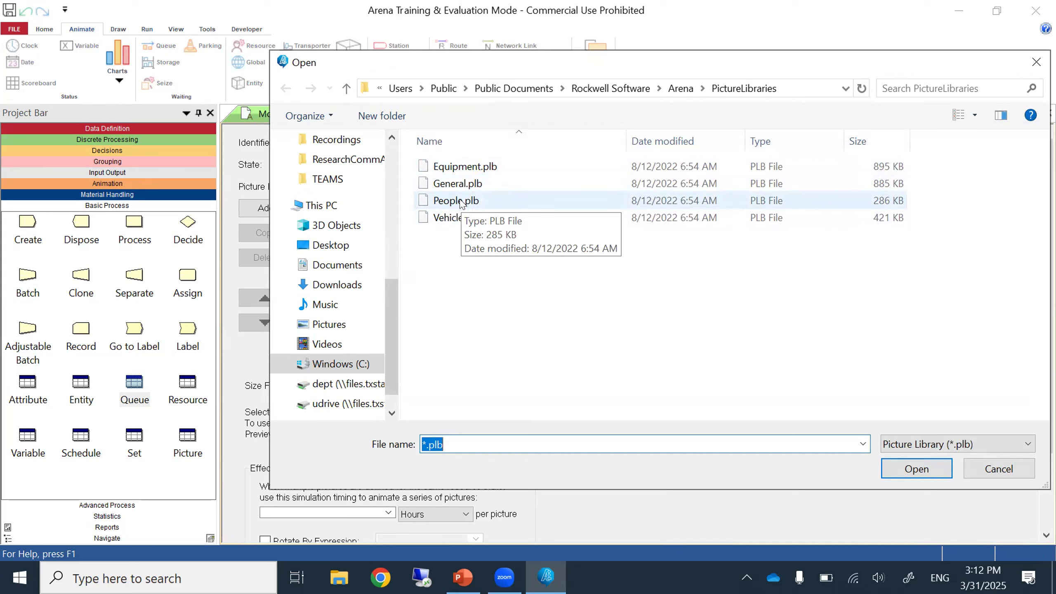
pyautogui.click(489, 171)
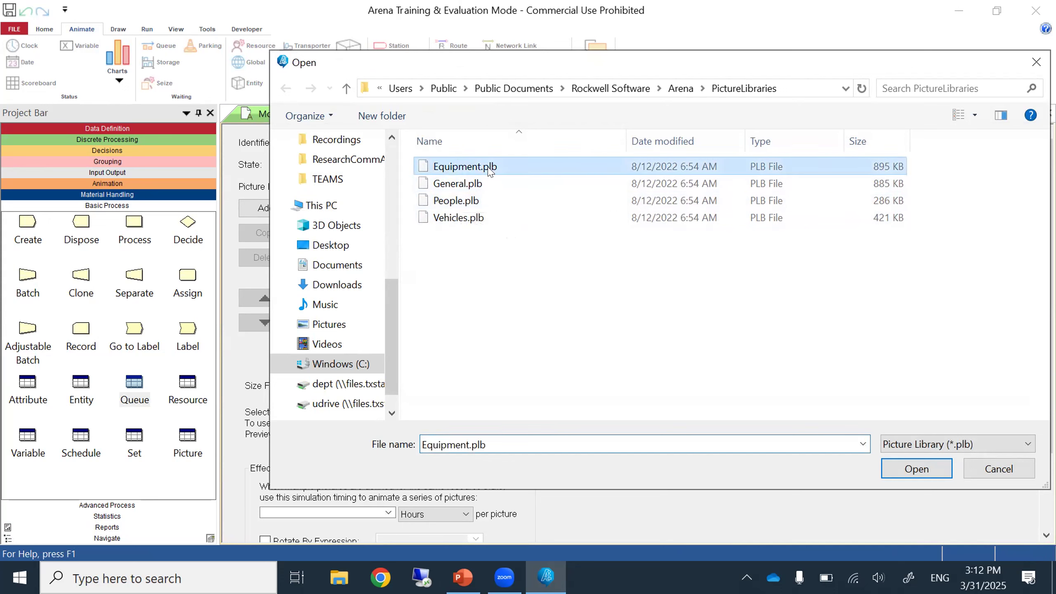
pyautogui.click(917, 469)
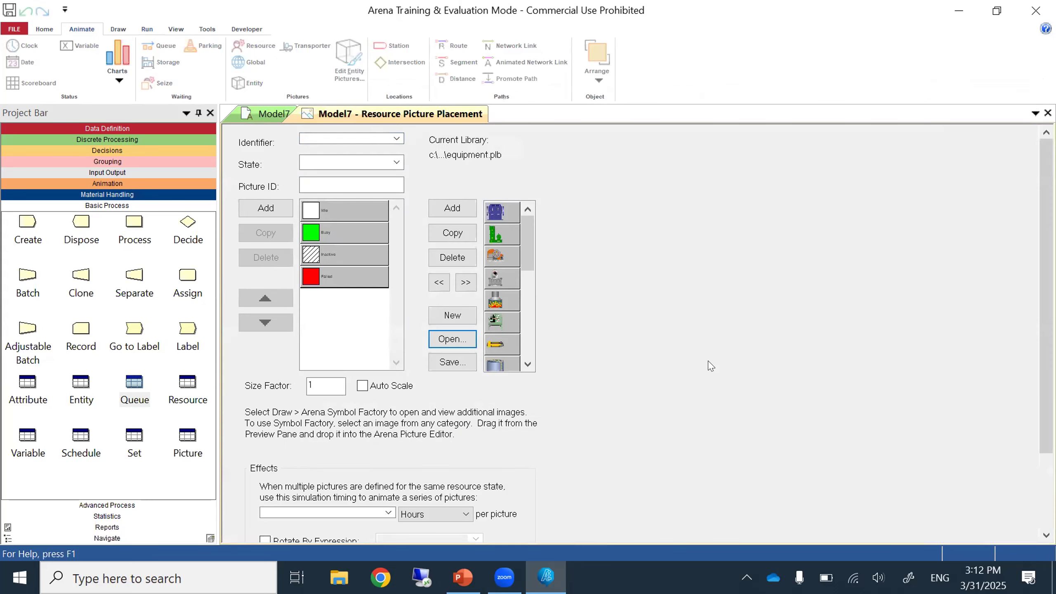
pyautogui.moveTo(526, 249)
pyautogui.mouseDown()
pyautogui.moveTo(533, 343)
pyautogui.moveTo(532, 245)
pyautogui.mouseUp()
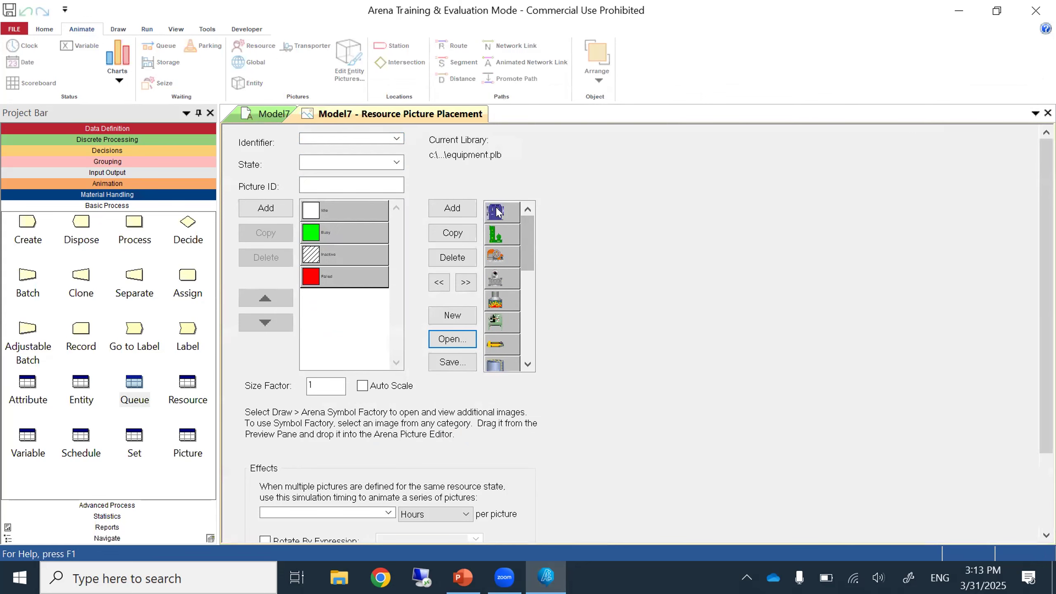
# Load the General.plb picture library and browse its pictures.
pyautogui.click(447, 339)
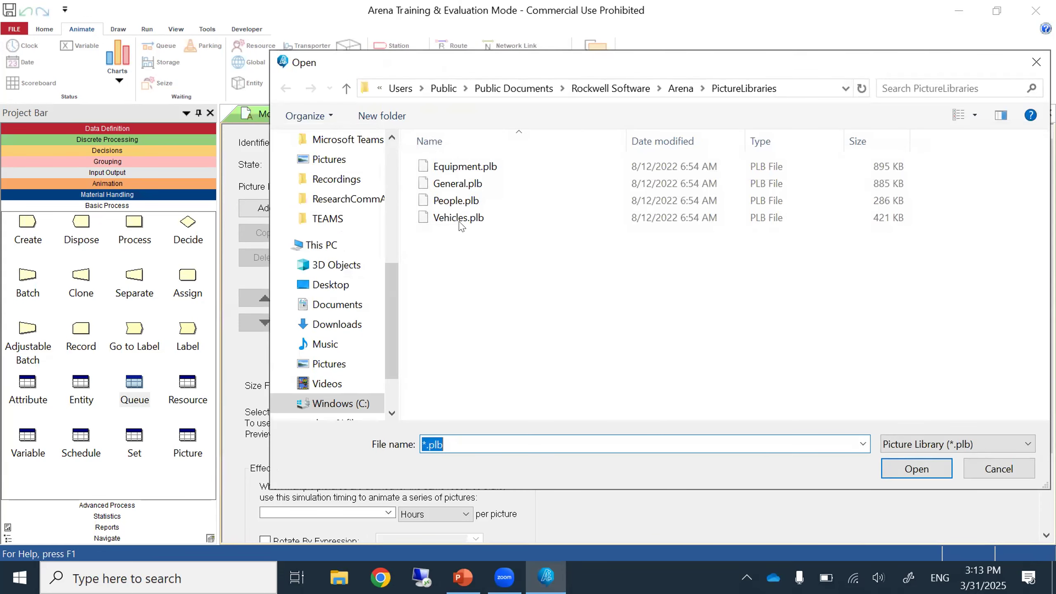
pyautogui.click(458, 183)
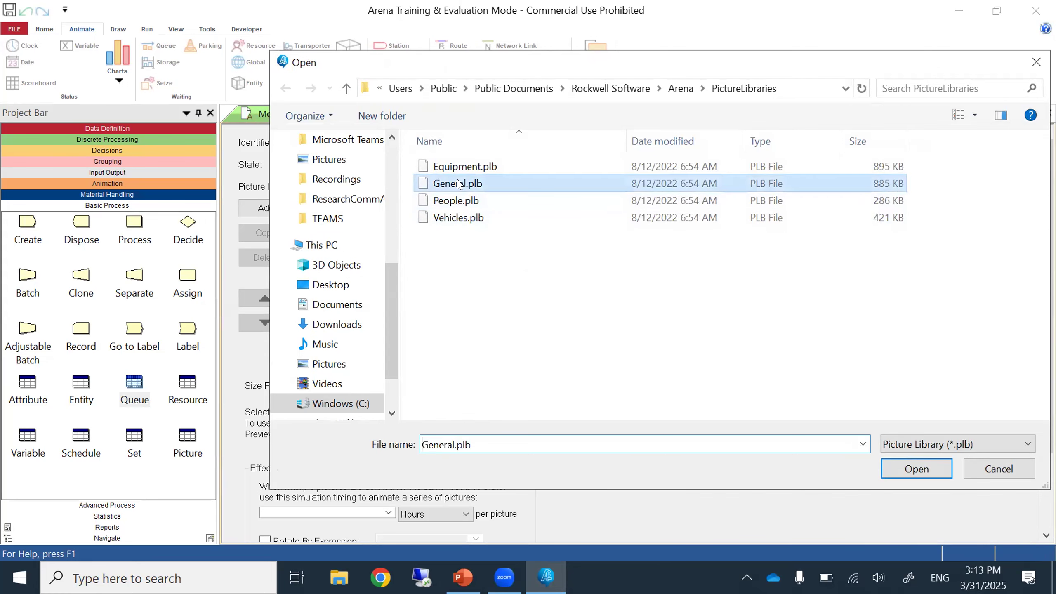
pyautogui.click(915, 466)
pyautogui.moveTo(529, 238)
pyautogui.mouseDown()
pyautogui.moveTo(530, 351)
pyautogui.moveTo(534, 235)
pyautogui.mouseUp()
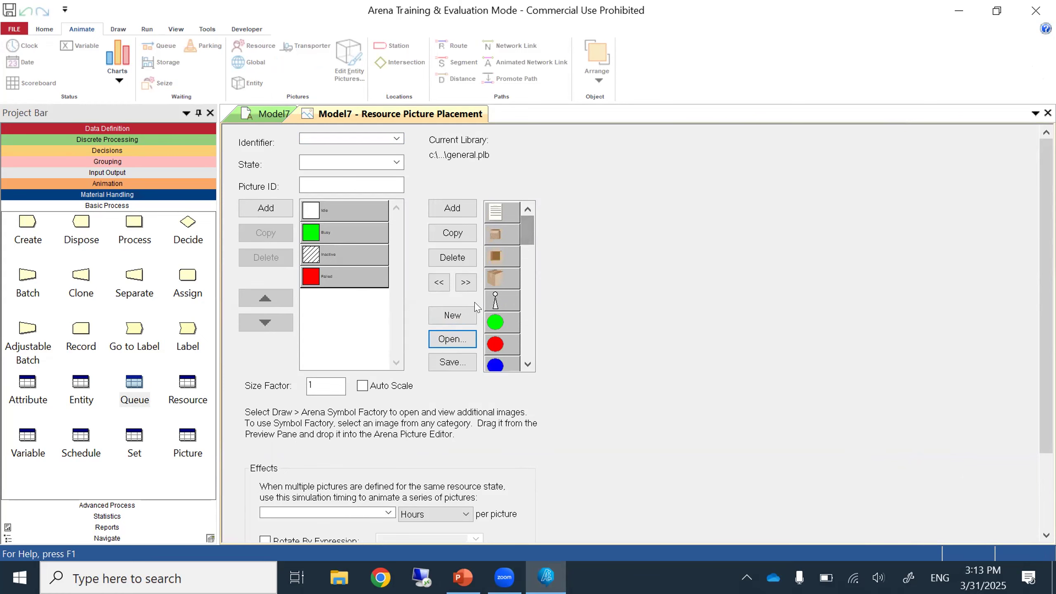
# Load the People.plb picture library for the resource picture placement.
pyautogui.click(452, 340)
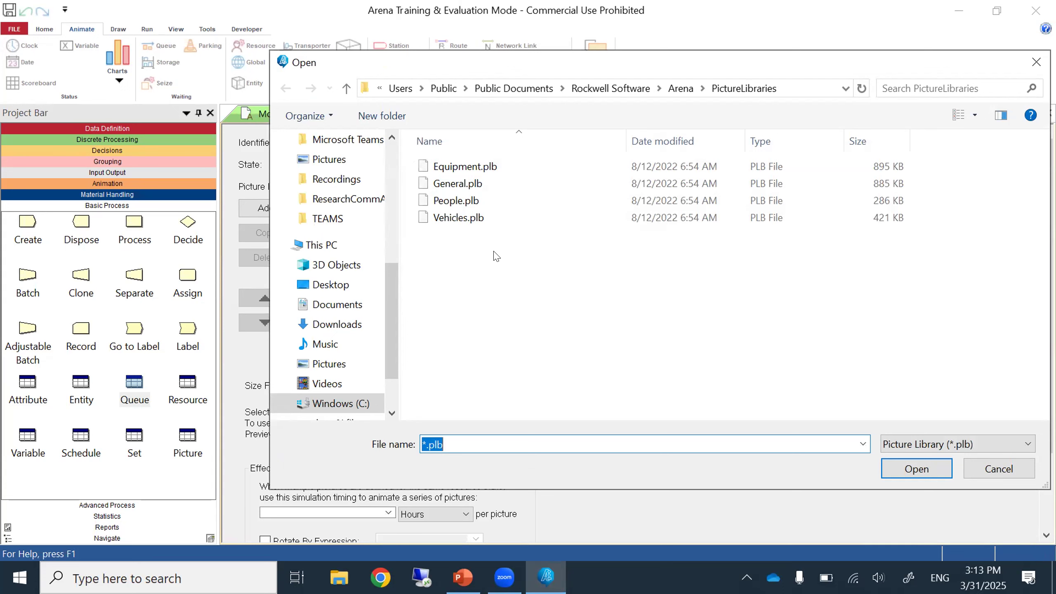
pyautogui.click(459, 199)
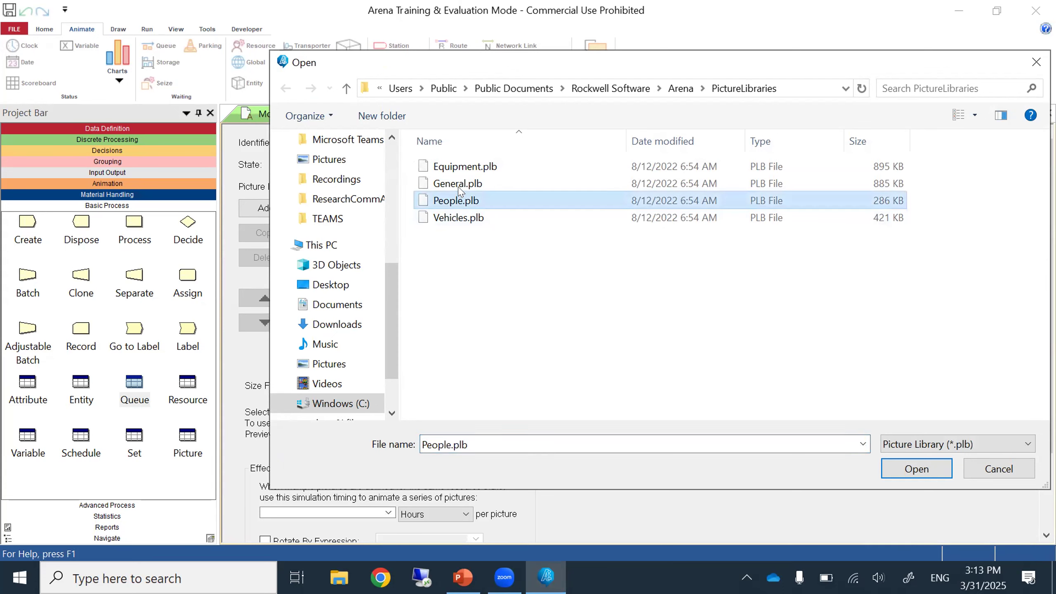
pyautogui.click(921, 466)
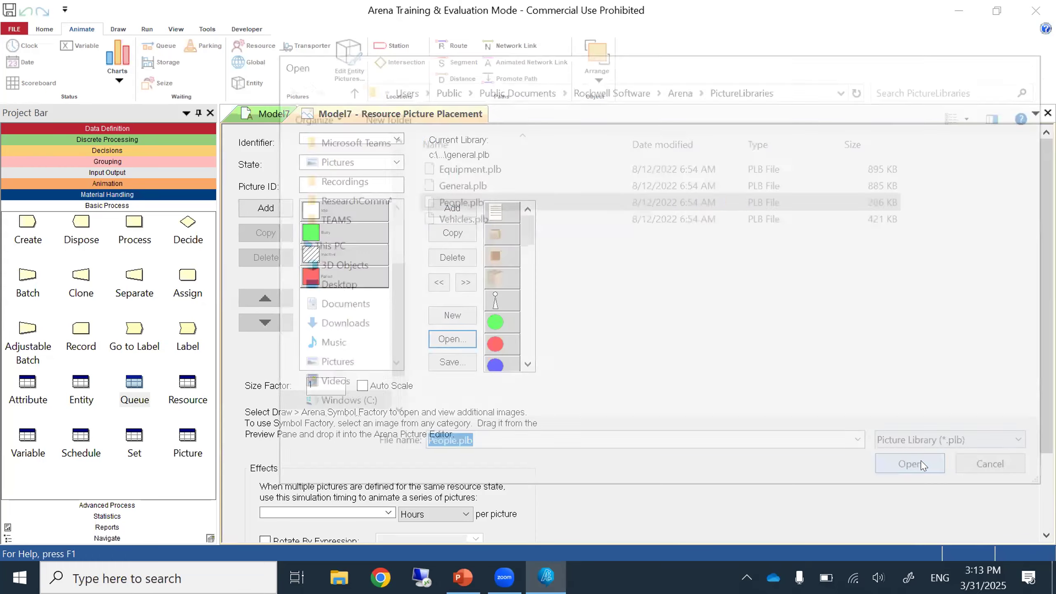
# Assign the white-armed person picture to the resource's Idle state and the green-armed person picture to its Busy state.
pyautogui.moveTo(531, 276); pyautogui.dragTo(544, 247)
pyautogui.moveTo(541, 281); pyautogui.dragTo(540, 339)
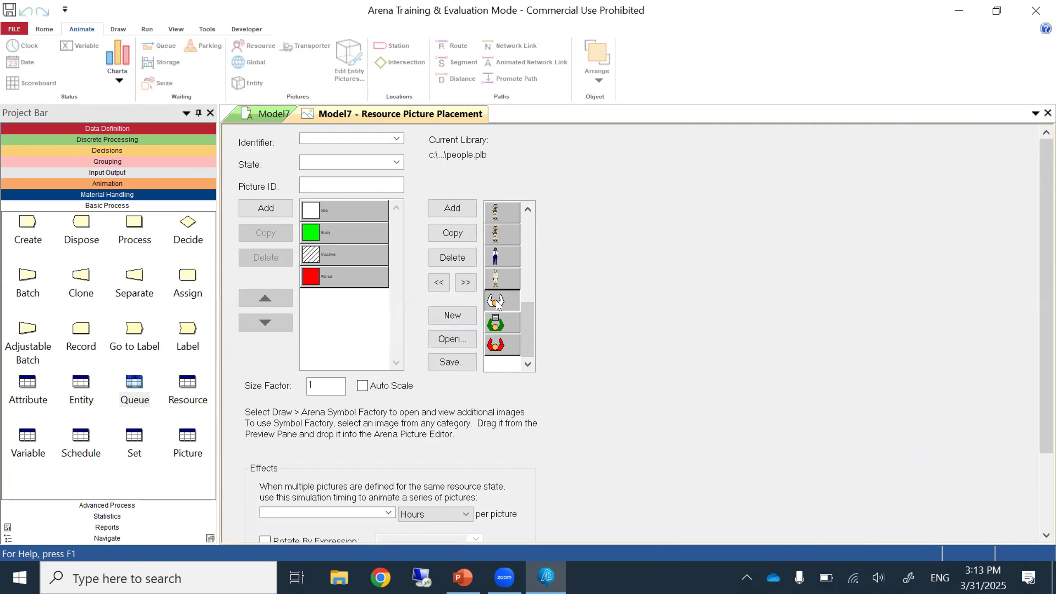
pyautogui.click(385, 246)
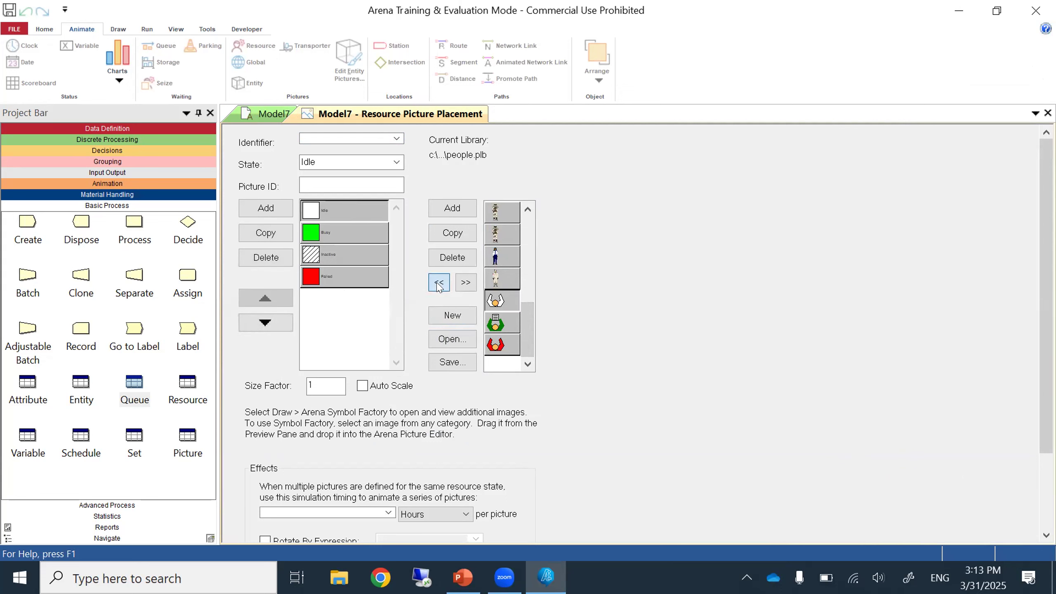
pyautogui.click(345, 233)
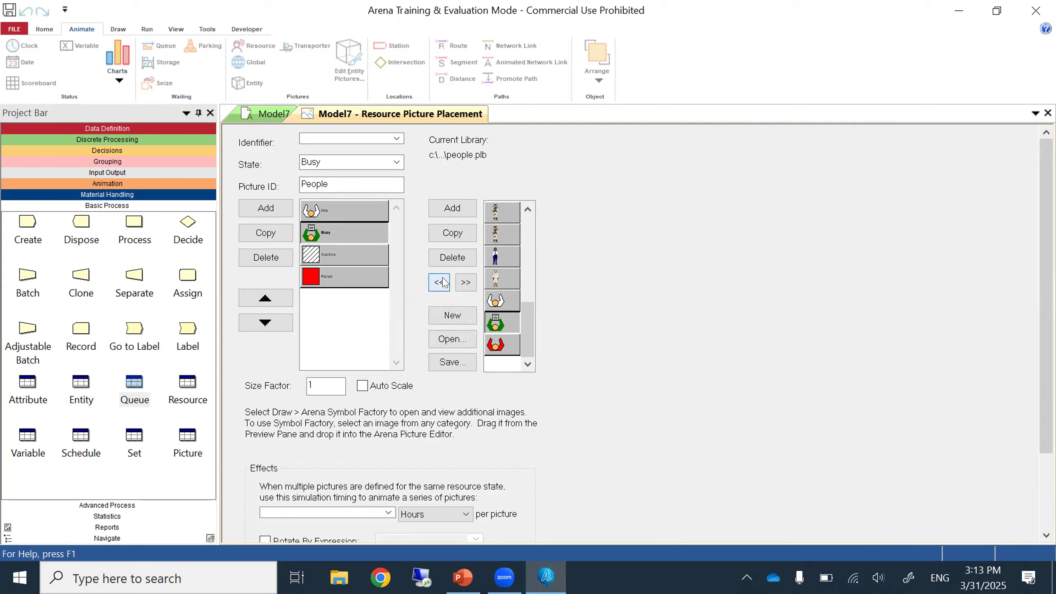
# Link the resource picture to the cashier resource and accept the picture placement settings.
pyautogui.click(397, 138)
pyautogui.click(388, 150)
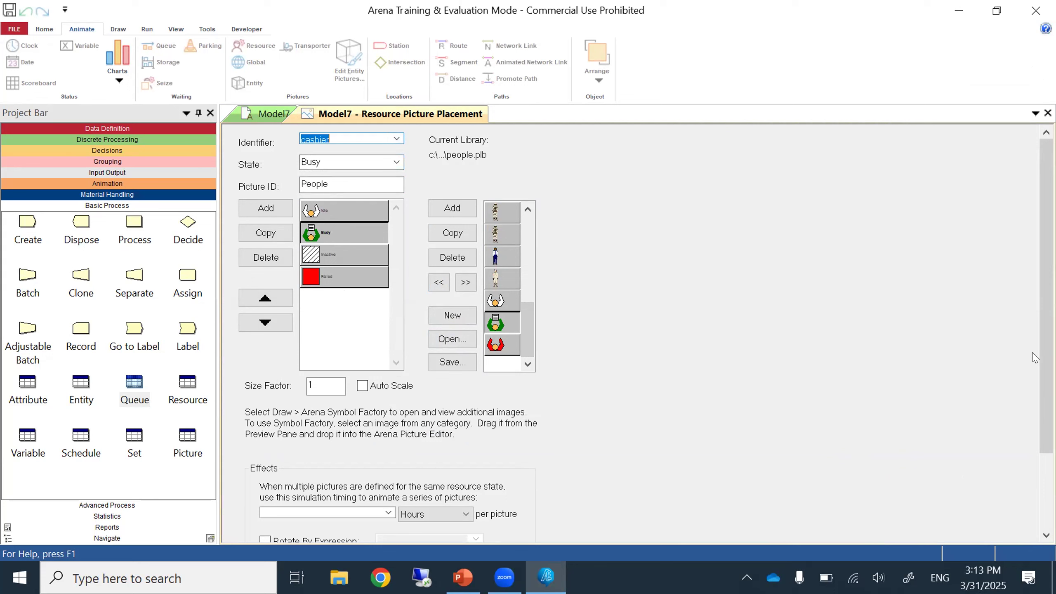
pyautogui.moveTo(1046, 358); pyautogui.dragTo(1046, 433)
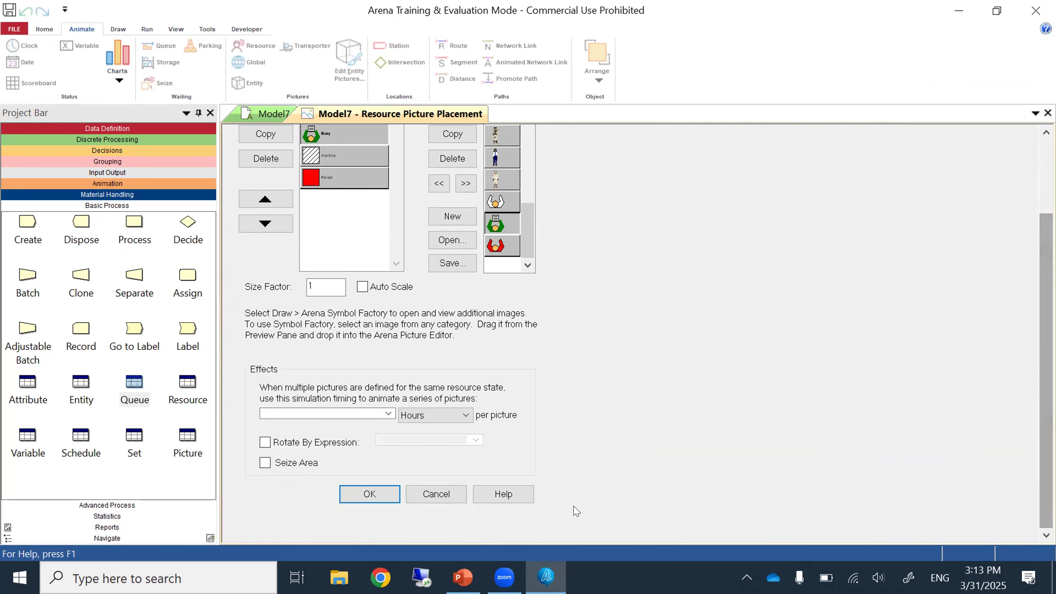
pyautogui.click(364, 494)
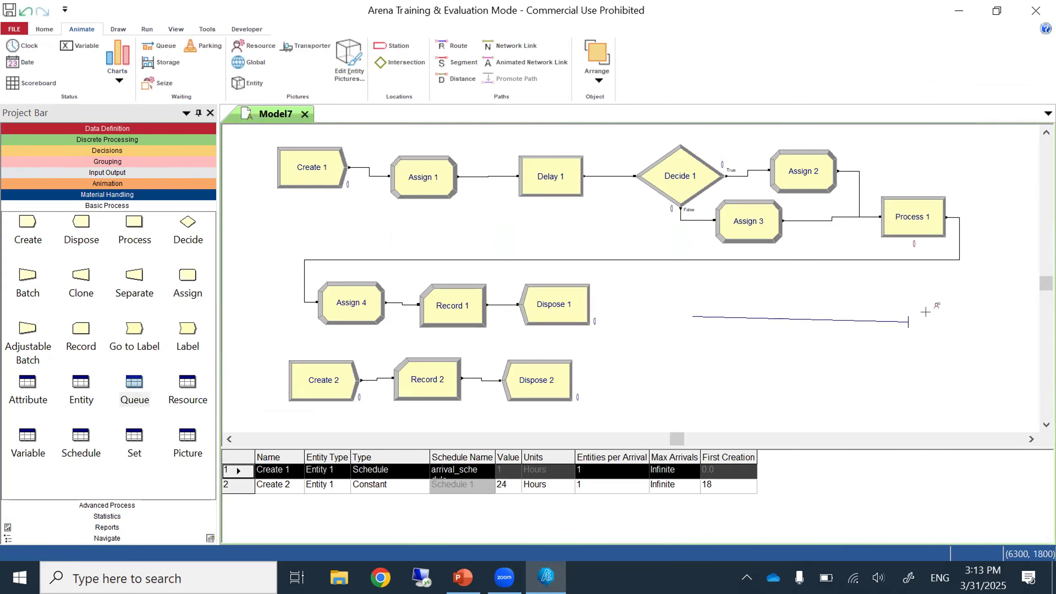
# Place the cashier picture near the head of the queue line, enlarge it and position it just below the line.
pyautogui.click(889, 397)
pyautogui.moveTo(834, 396); pyautogui.dragTo(835, 396)
pyautogui.click(939, 329)
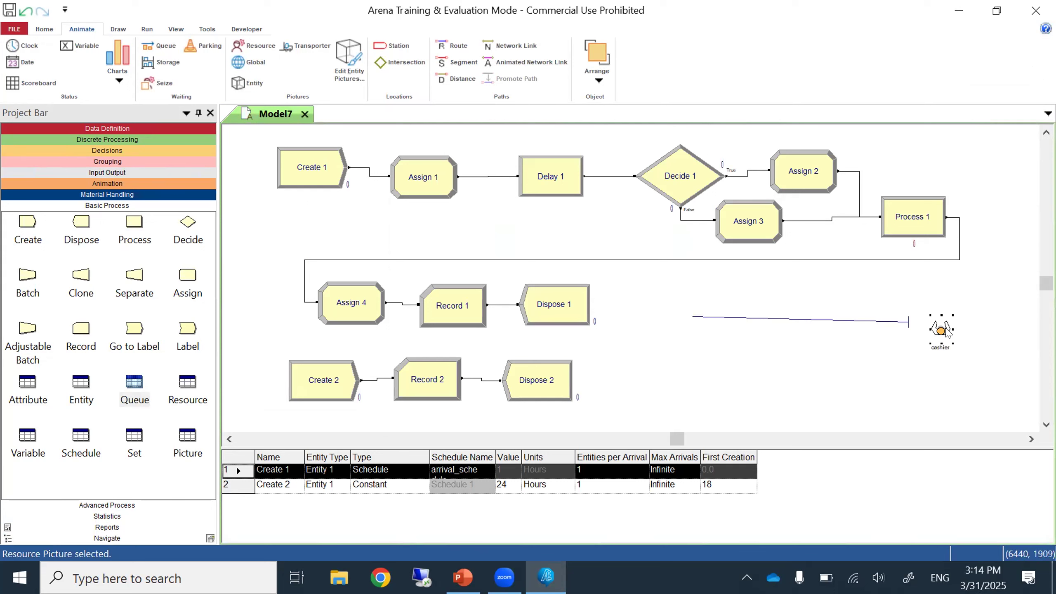
pyautogui.moveTo(928, 342); pyautogui.dragTo(882, 384)
pyautogui.click(984, 358)
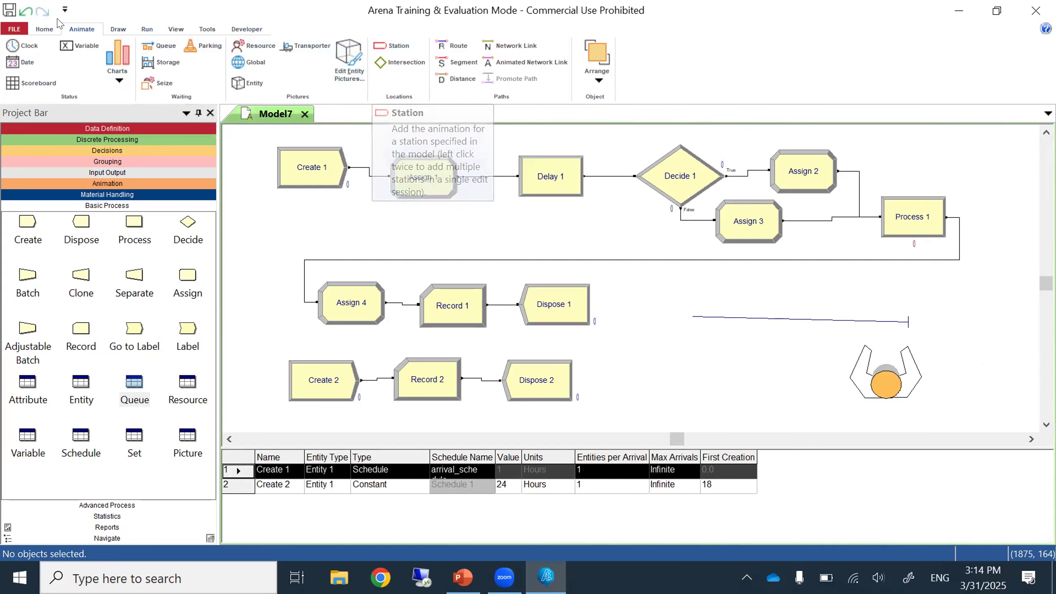
# Run the simulation to watch the queue and cashier animation, and end the run.
pyautogui.click(148, 29)
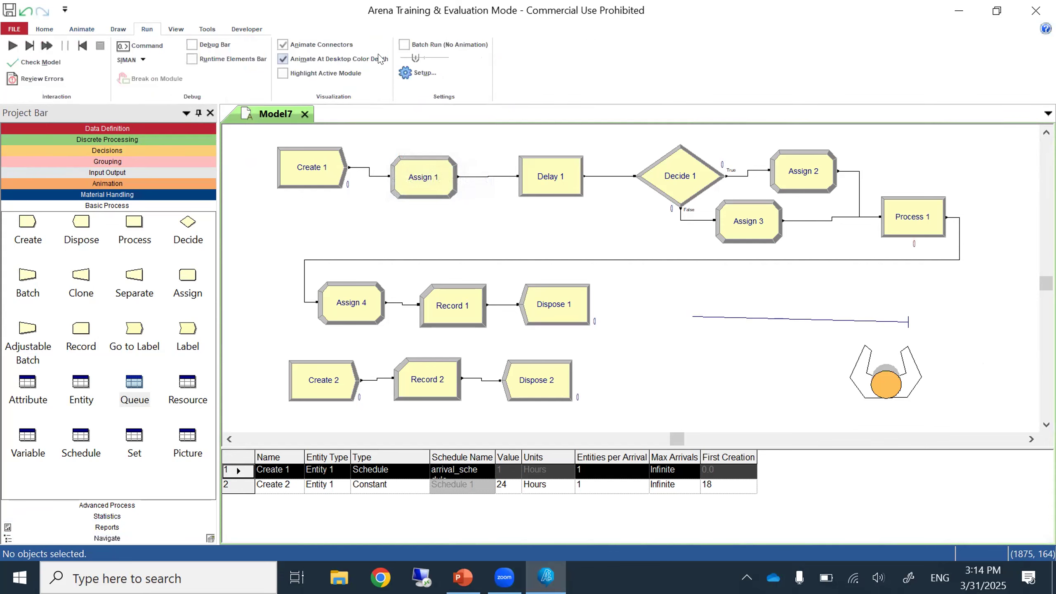
pyautogui.click(12, 46)
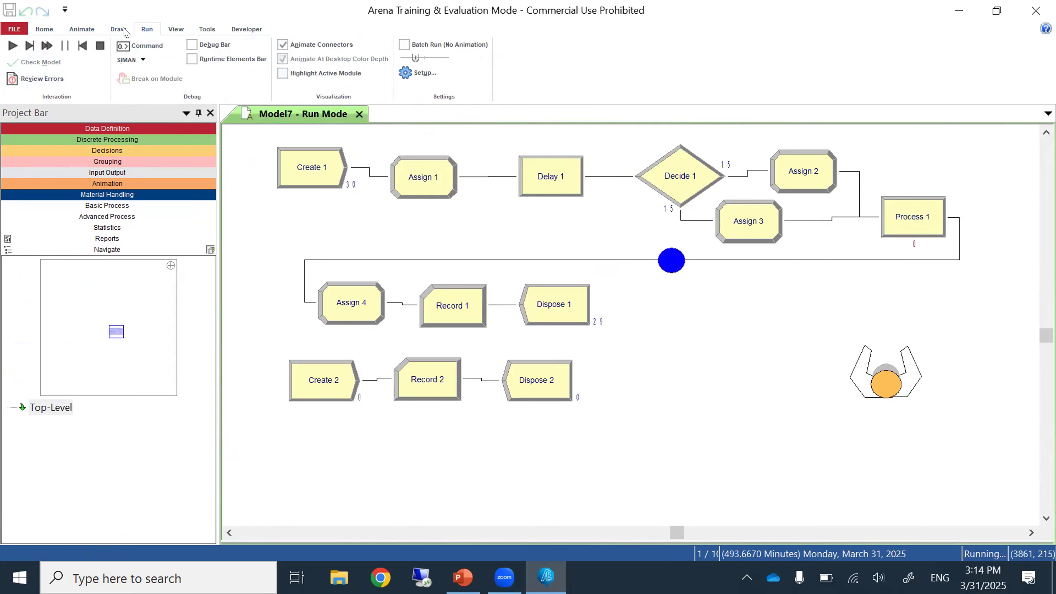
pyautogui.click(99, 46)
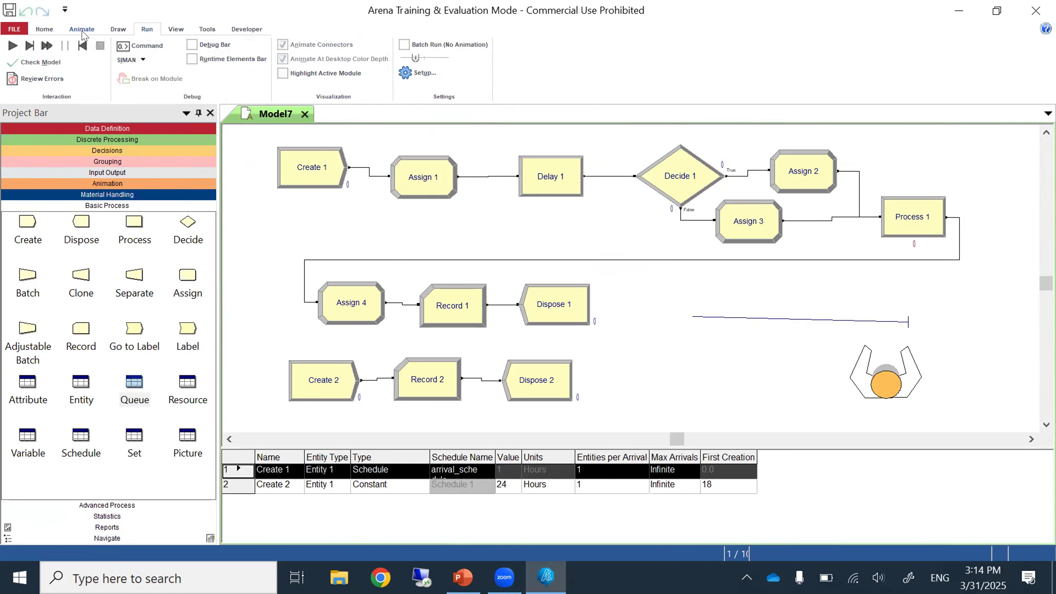
# Start a new plot chart and add a data series named "work in process".
pyautogui.click(82, 30)
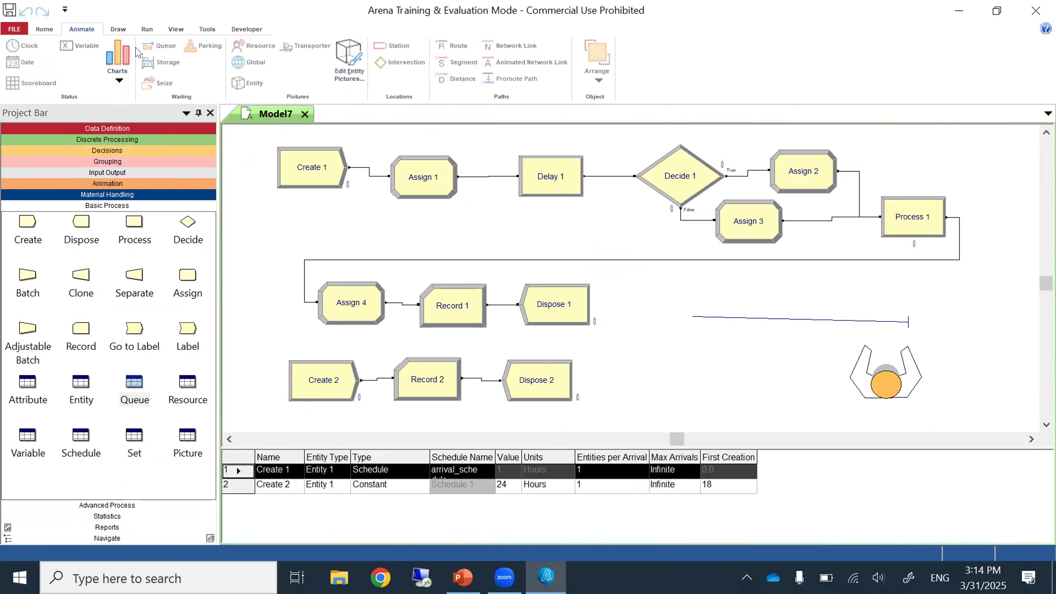
pyautogui.click(124, 82)
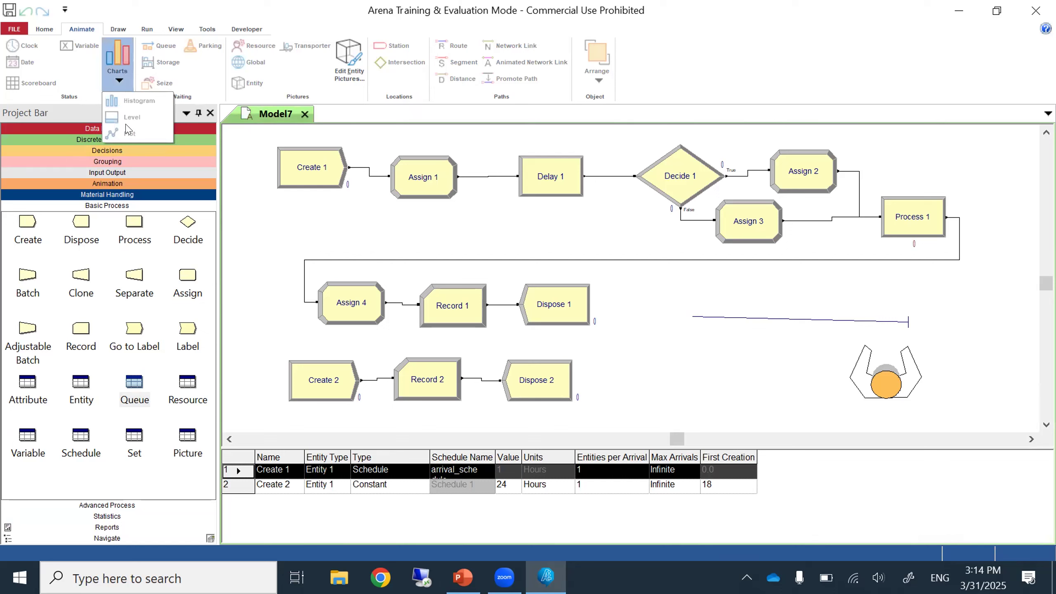
pyautogui.click(715, 357)
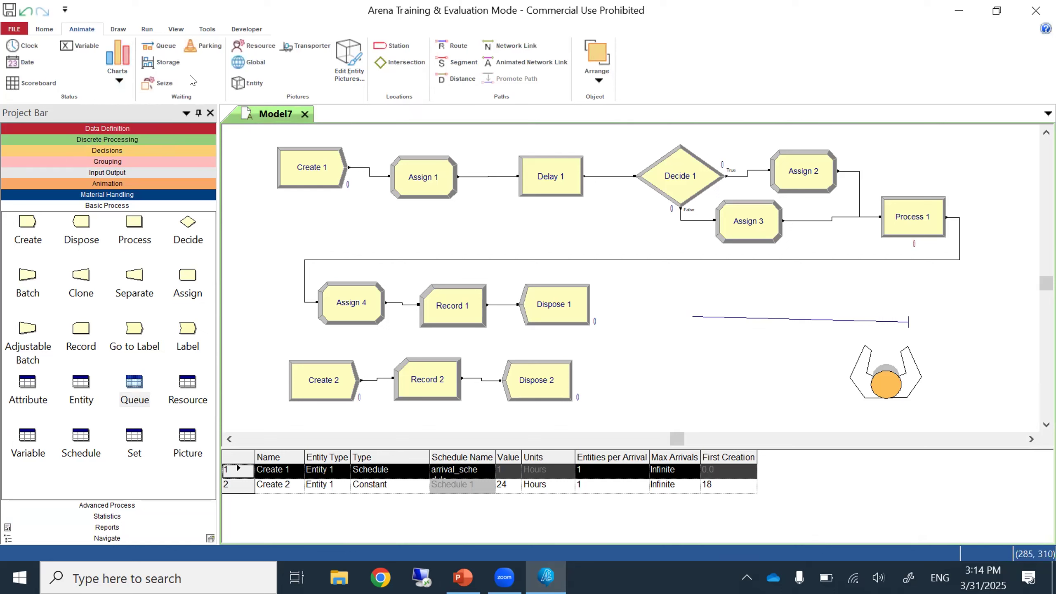
pyautogui.click(118, 44)
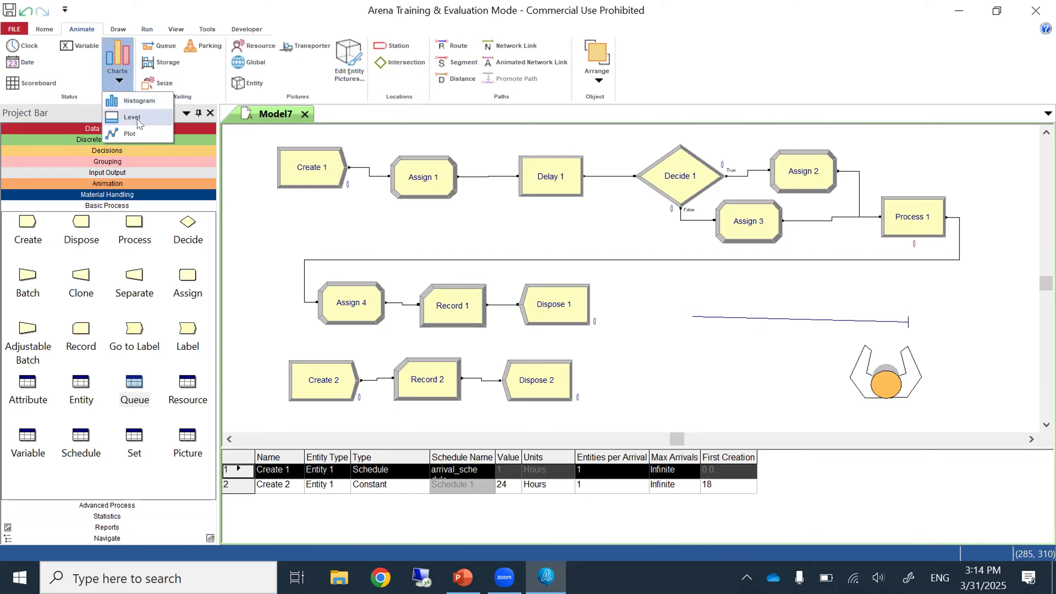
pyautogui.click(132, 133)
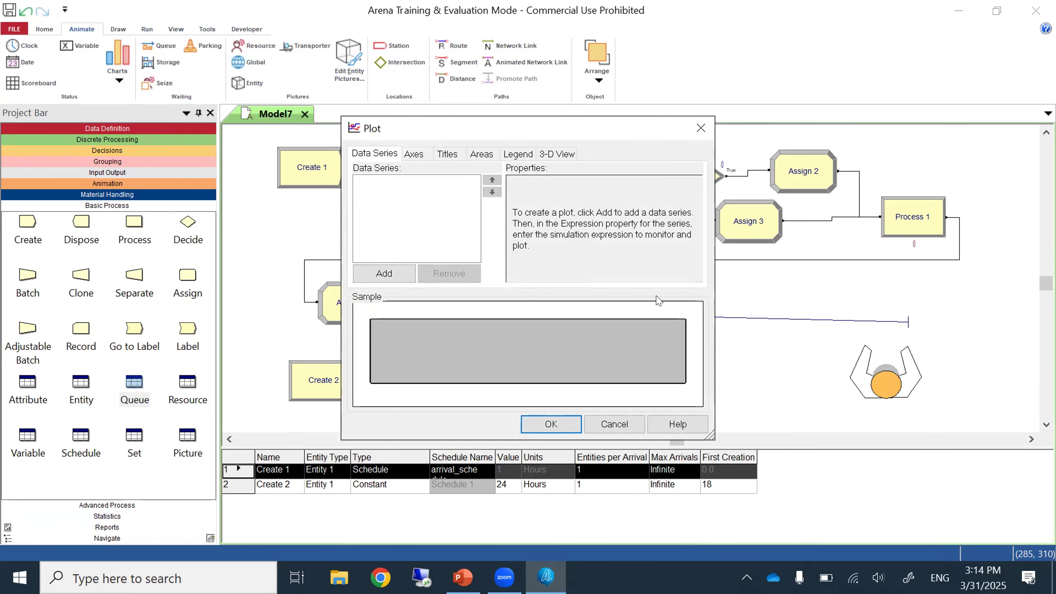
pyautogui.click(390, 273)
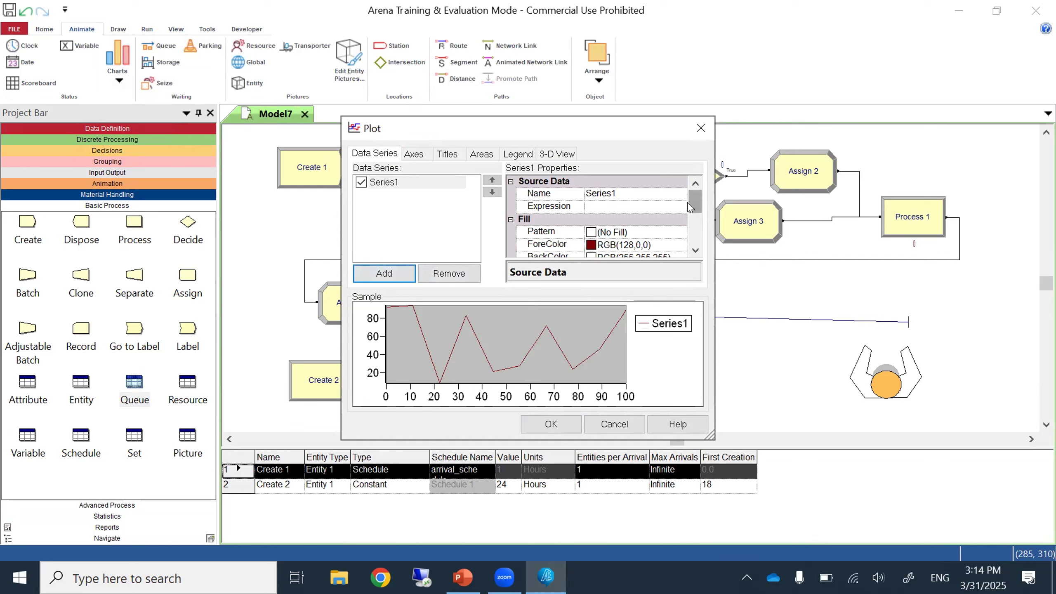
pyautogui.click(656, 195)
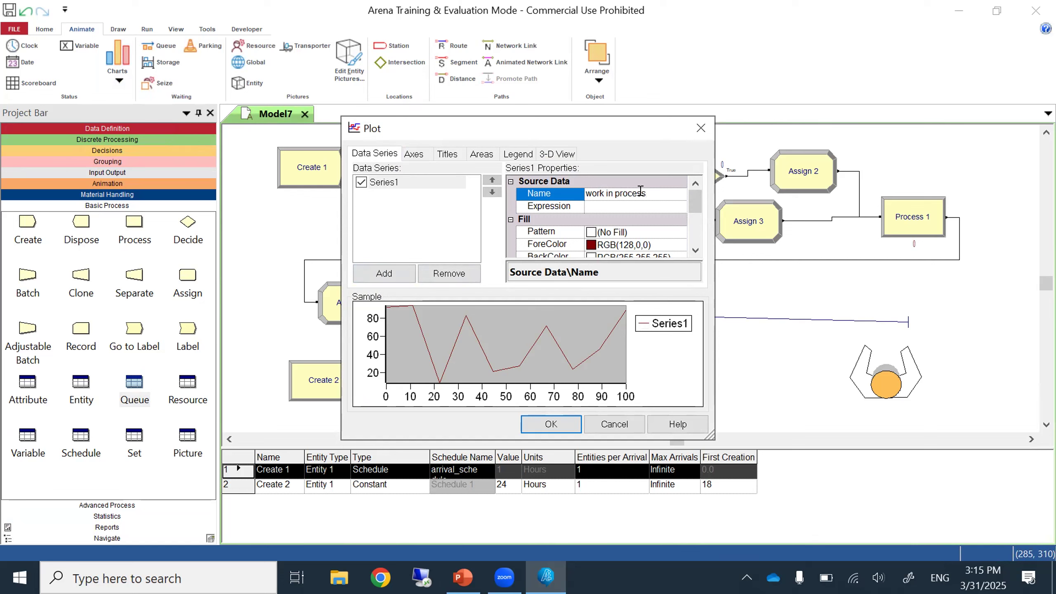
# Set the work in process series' expression to the wip variable.
pyautogui.click(662, 208)
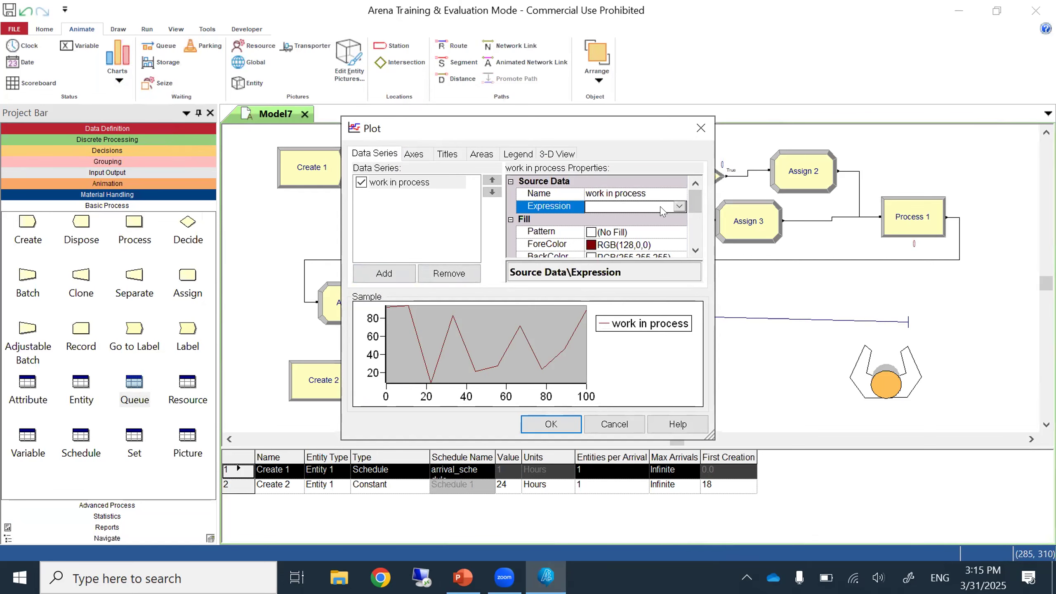
pyautogui.click(679, 207)
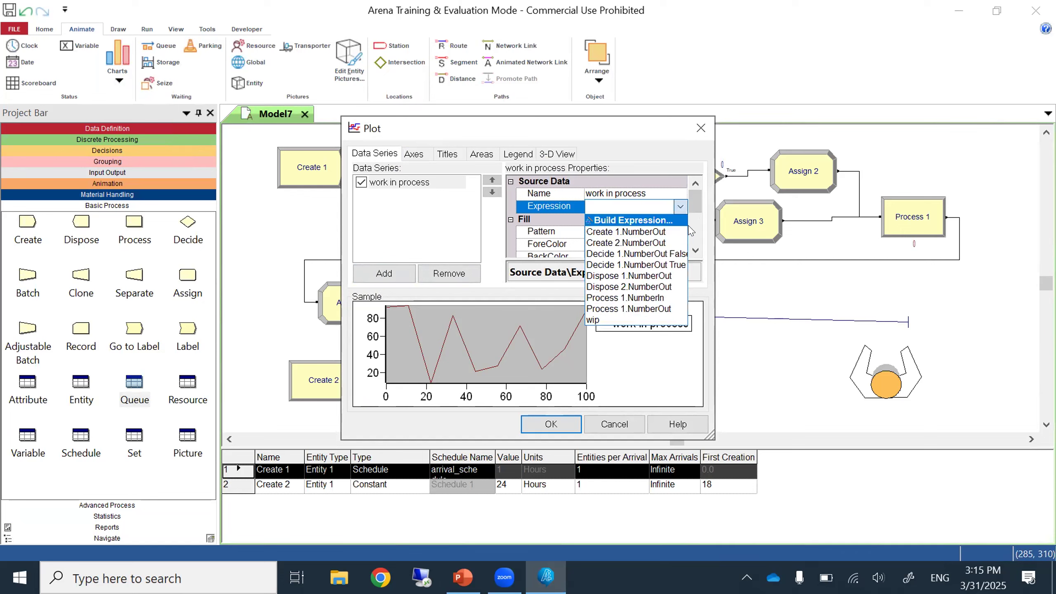
pyautogui.click(610, 319)
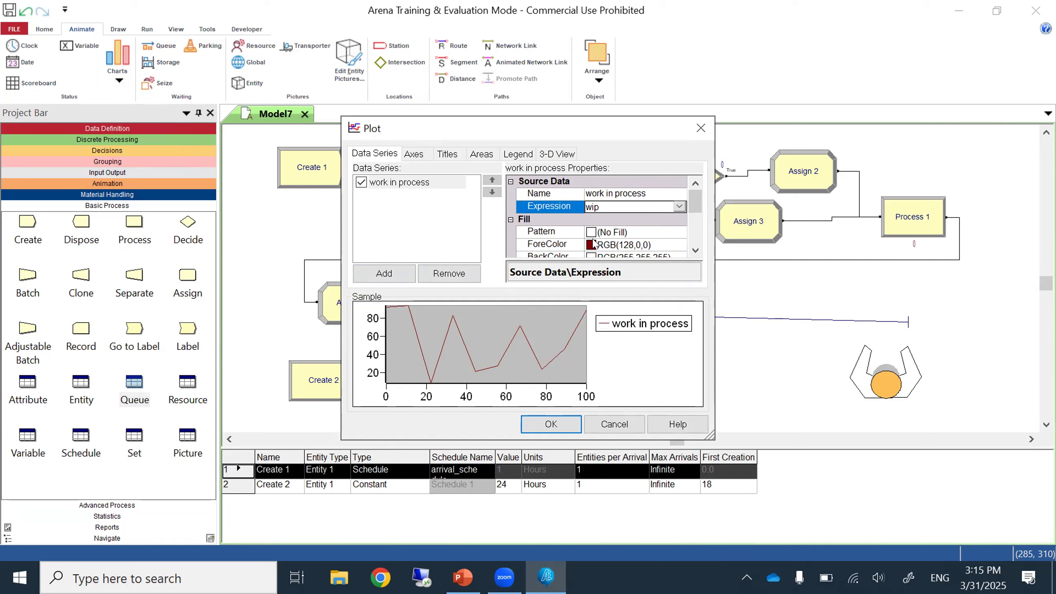
# Set the work in process series' fill foreground color to red, RGB(255,0,0).
pyautogui.click(595, 245)
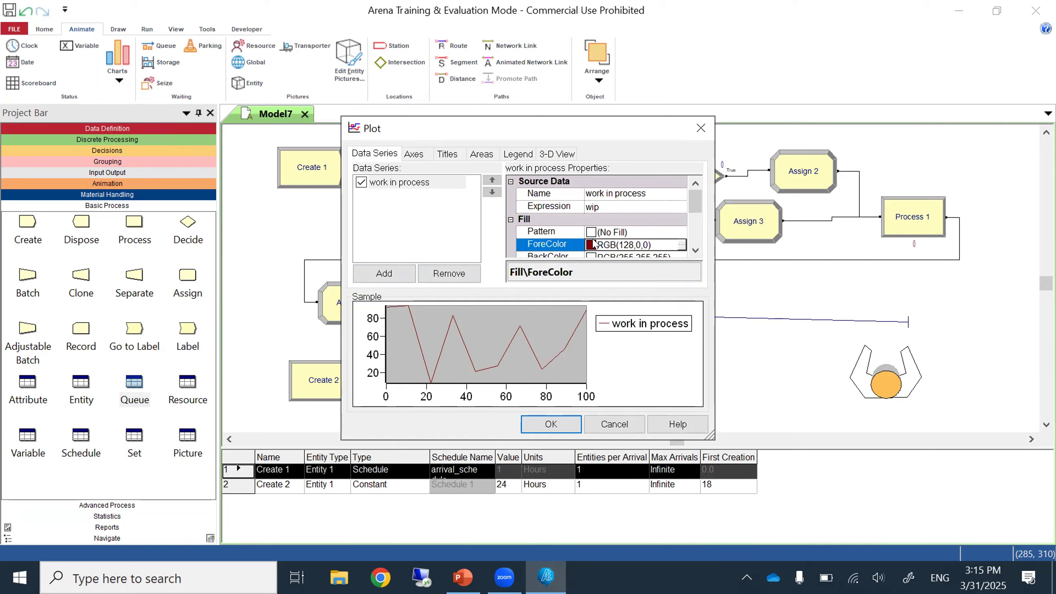
pyautogui.click(681, 244)
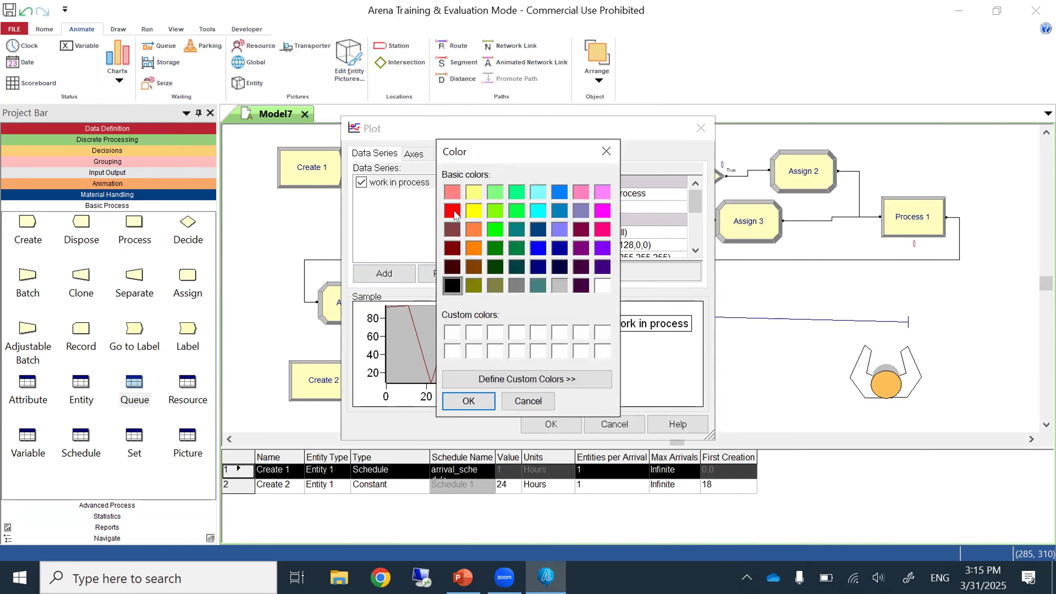
pyautogui.click(467, 401)
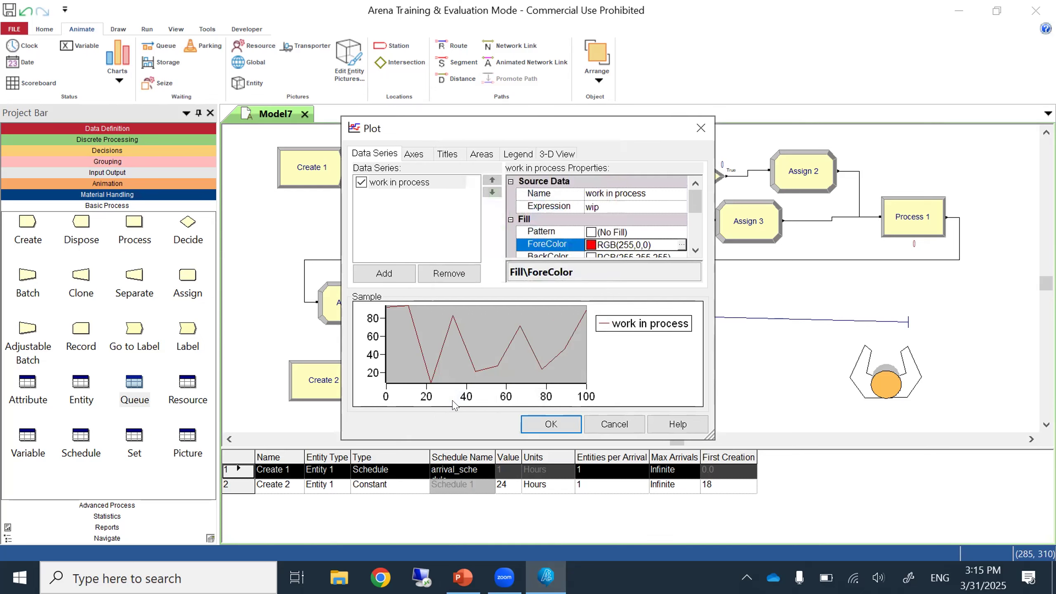
# Set the work in process series' fill foreground color to light gray, RGB(192,192,192).
pyautogui.click(696, 250)
pyautogui.click(695, 251)
pyautogui.click(695, 251)
pyautogui.click(696, 251)
pyautogui.click(695, 251)
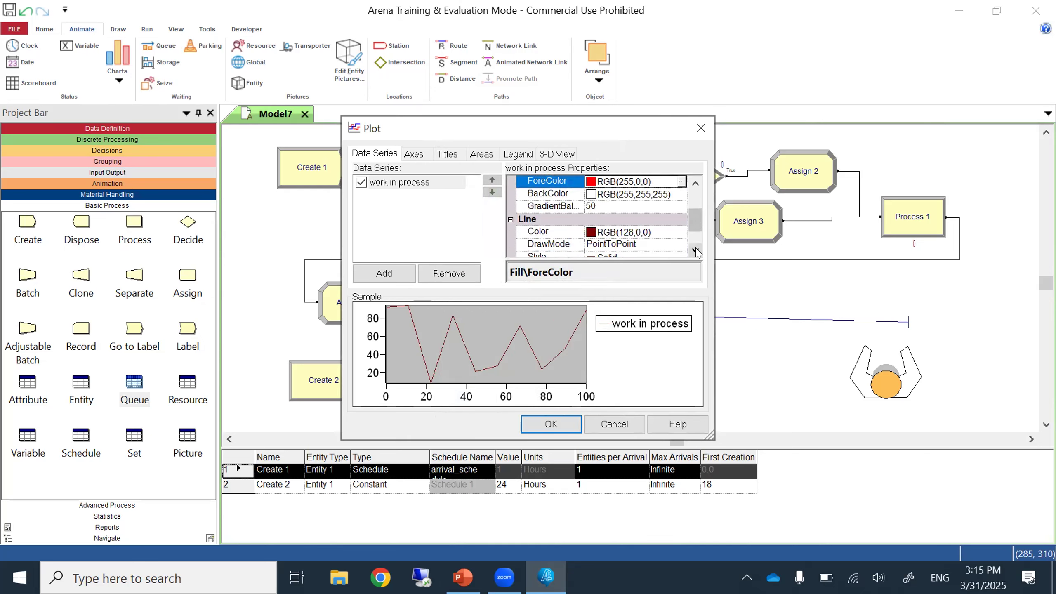
pyautogui.click(683, 183)
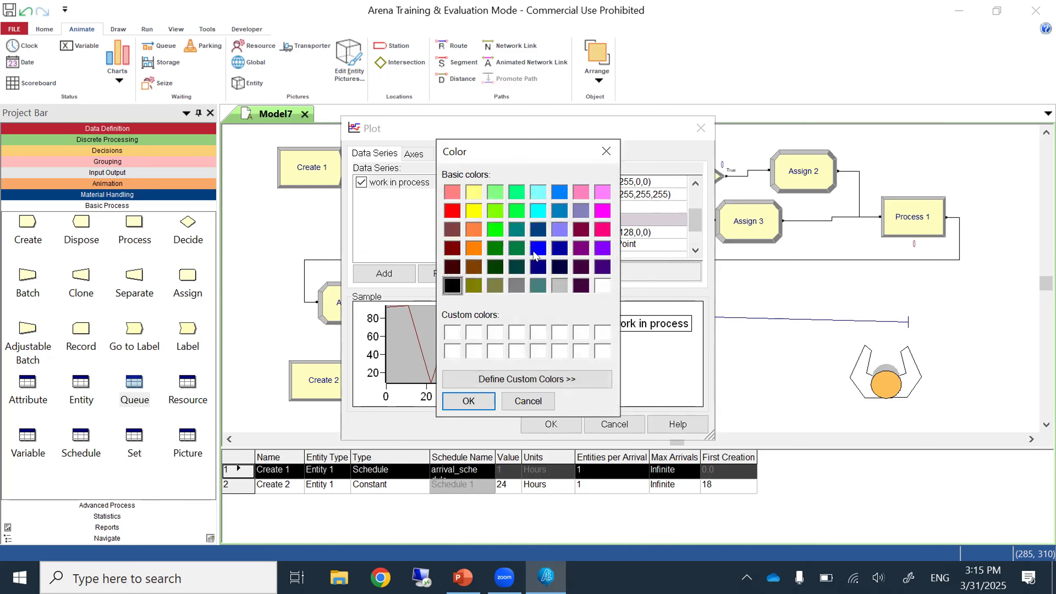
pyautogui.click(469, 401)
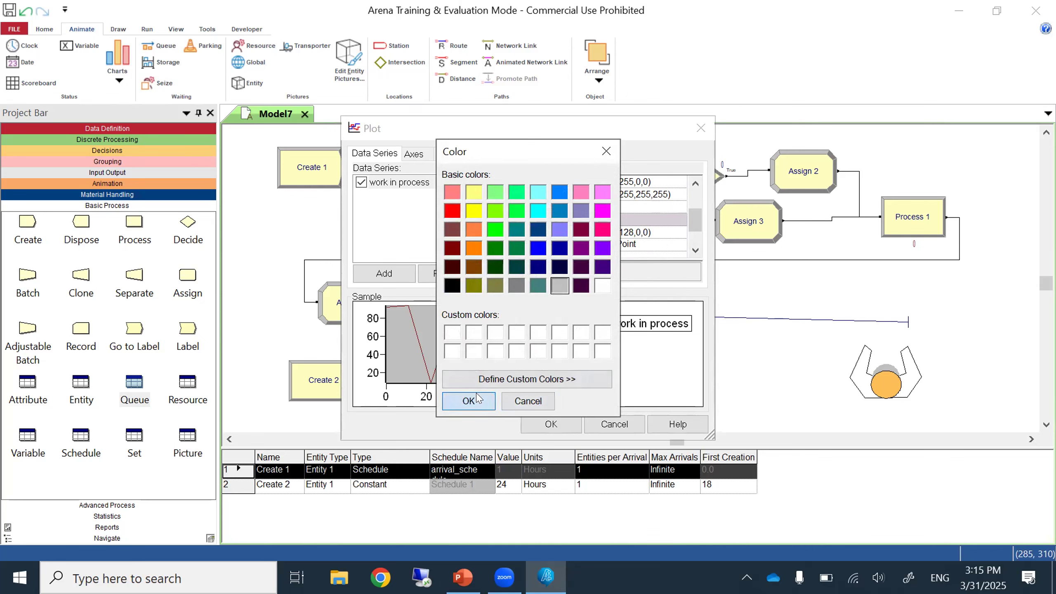
# Set the work in process series' line color to red, RGB(255,0,0), and accept the plot settings.
pyautogui.click(664, 234)
pyautogui.click(682, 232)
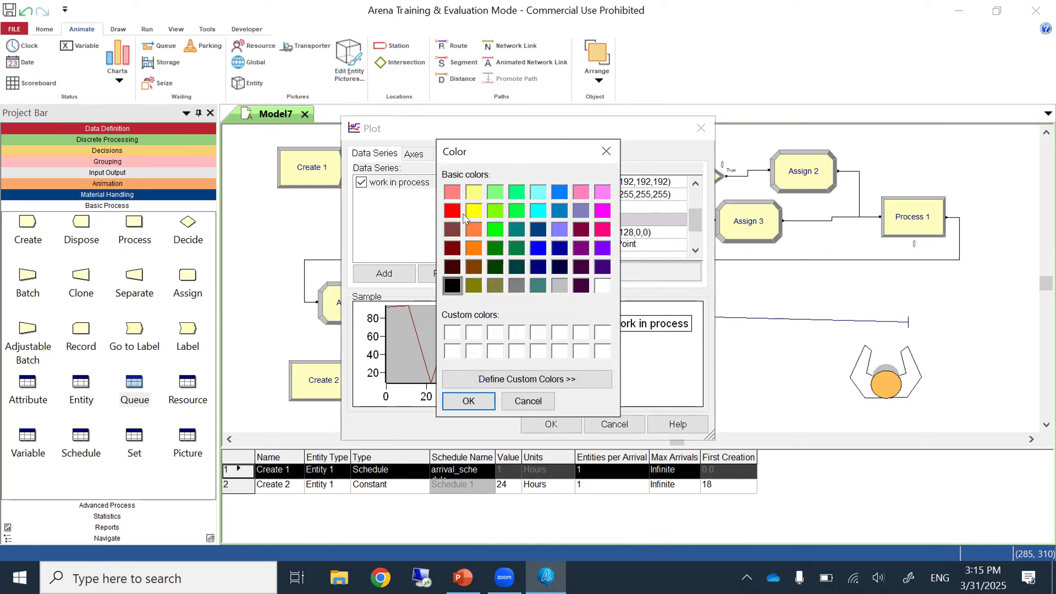
pyautogui.click(469, 401)
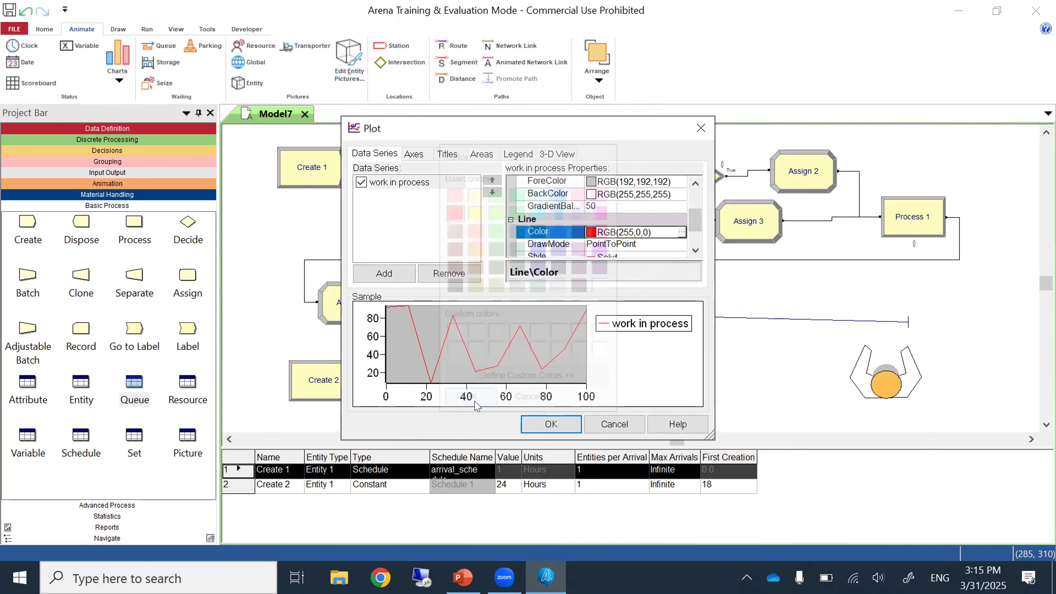
pyautogui.click(535, 423)
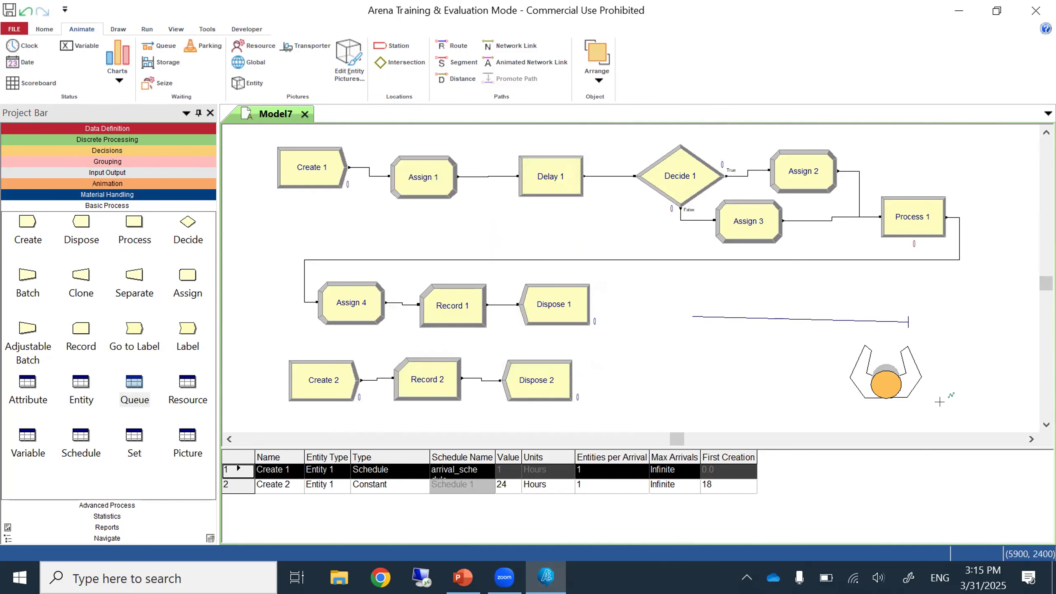
# Draw the work in process plot below the cashier picture and widen it to reach beneath the Dispose 2 module.
pyautogui.scroll(-3, 889, 354)
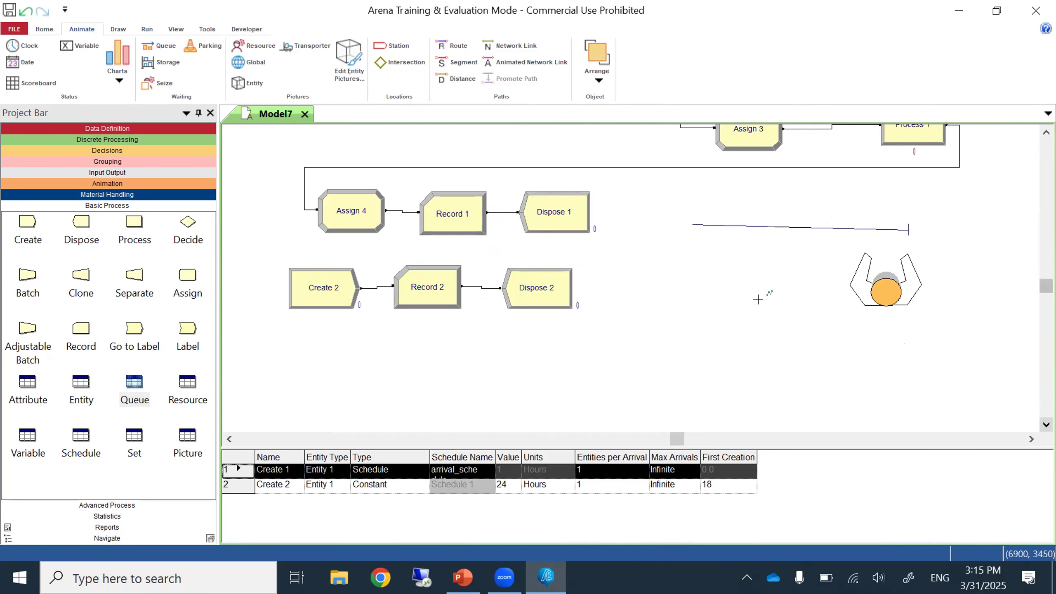
pyautogui.moveTo(686, 306); pyautogui.dragTo(895, 415)
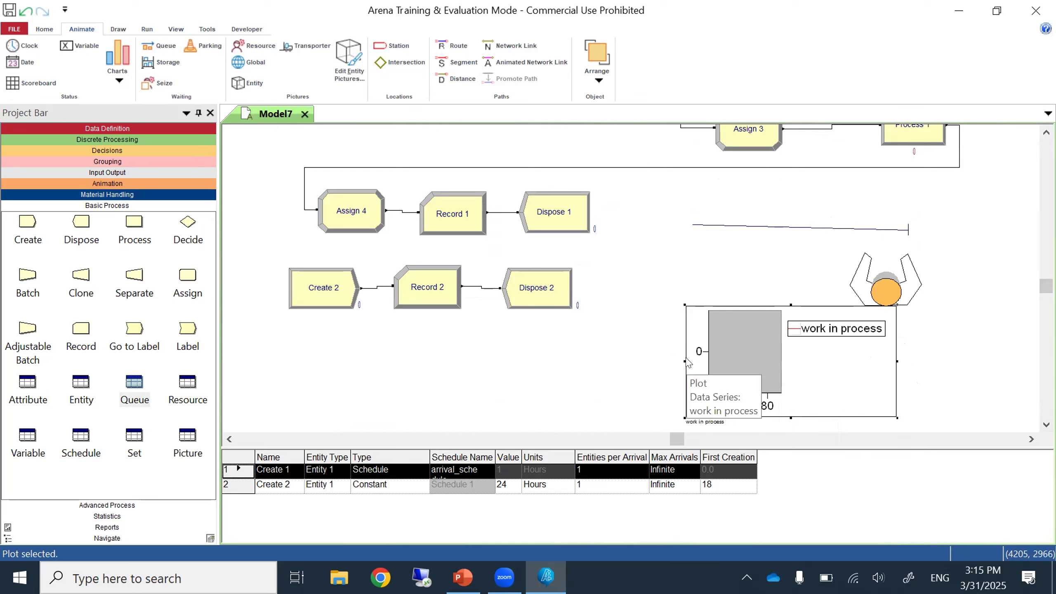
pyautogui.moveTo(512, 338); pyautogui.dragTo(479, 345)
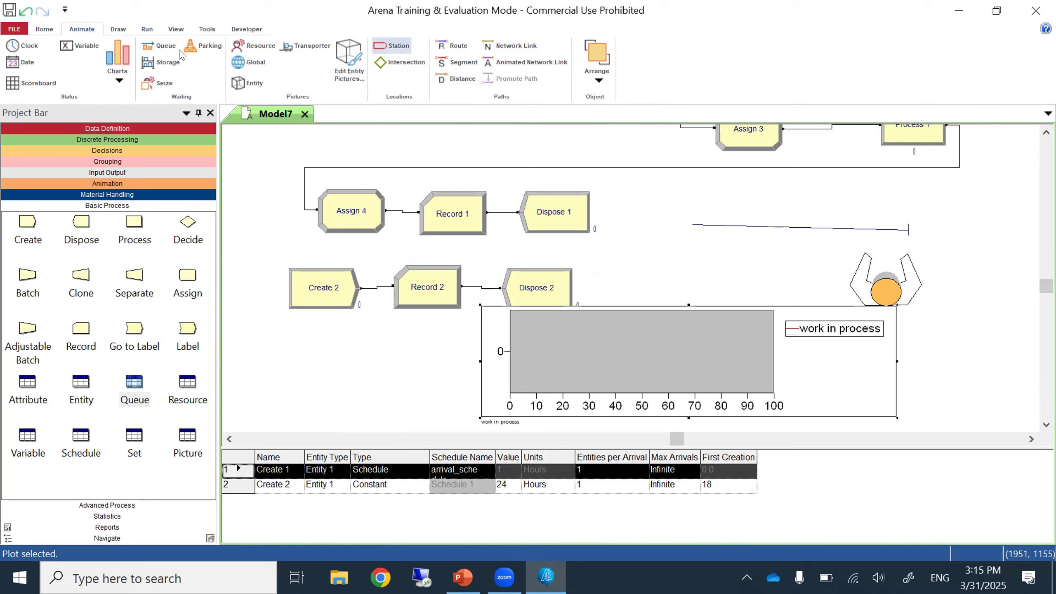
# Run the simulation to watch the work in process plot alongside the cashier animation, and end the run.
pyautogui.click(44, 29)
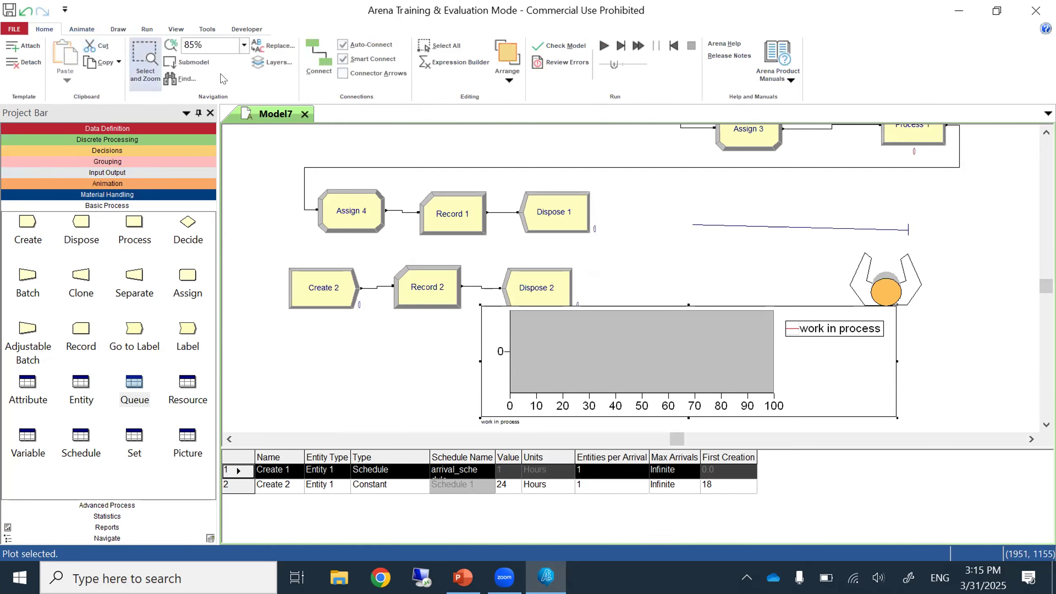
pyautogui.click(604, 44)
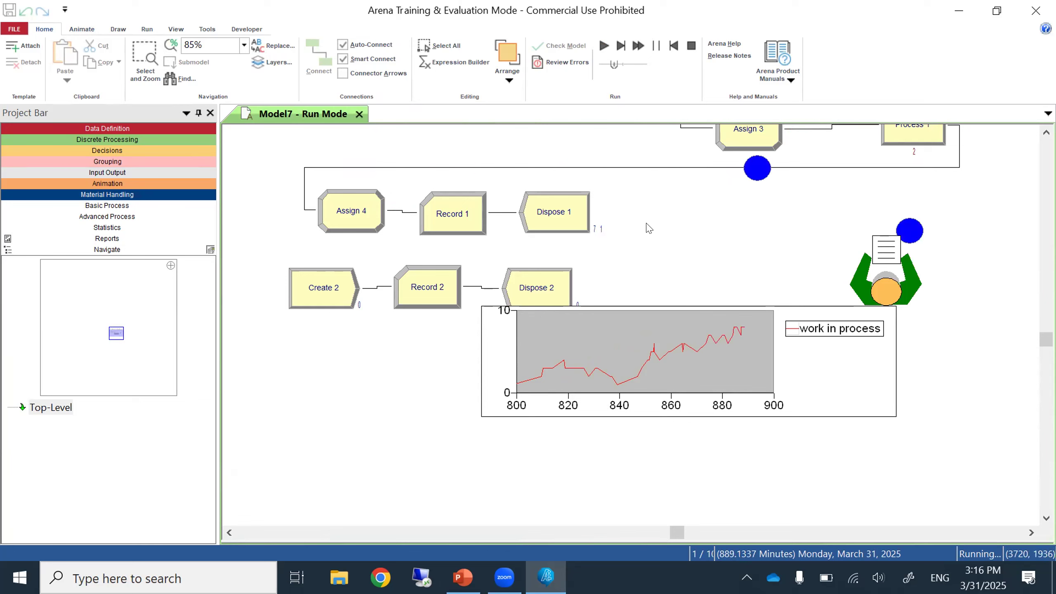
pyautogui.click(691, 45)
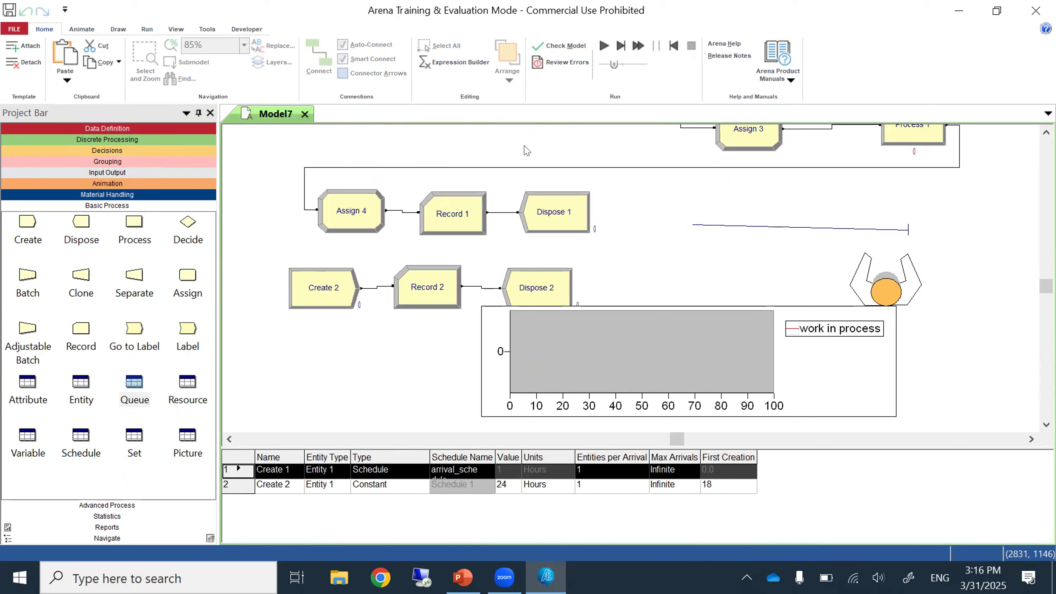
# Save the store model.
pyautogui.click(11, 12)
pyautogui.click(504, 577)
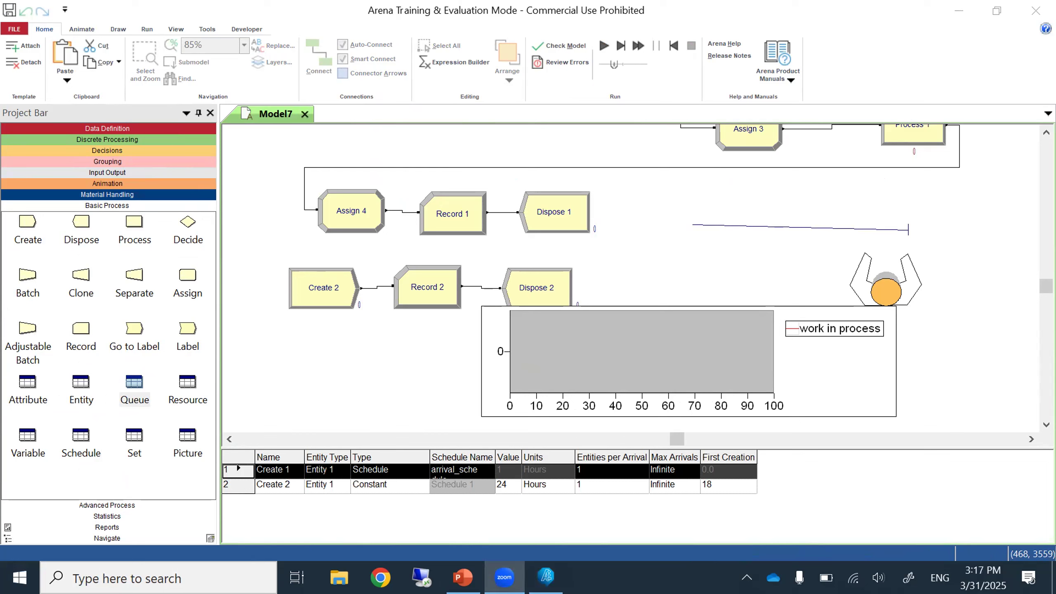
pyautogui.click(636, 162)
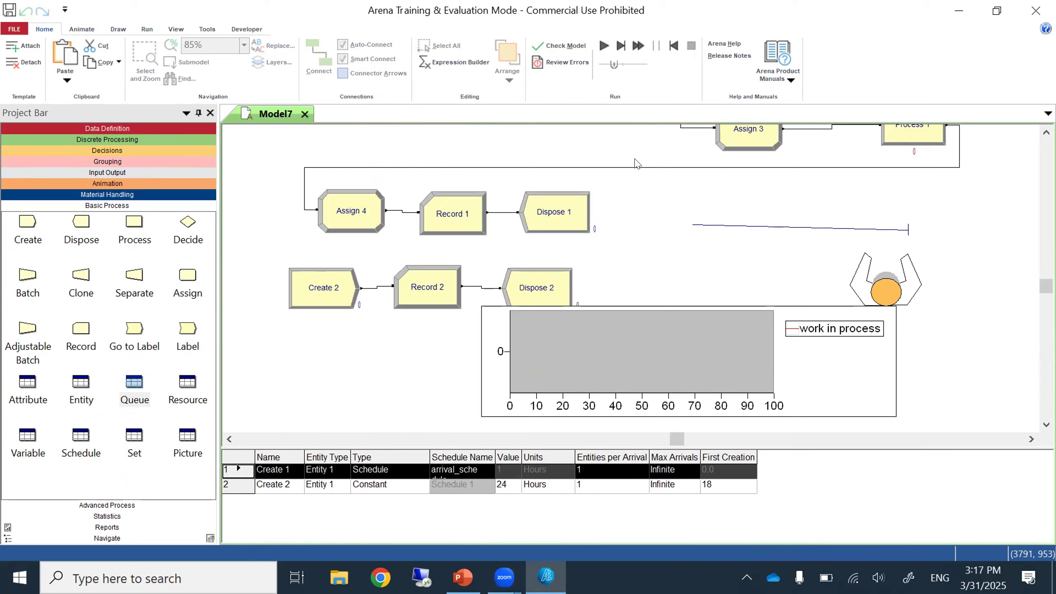